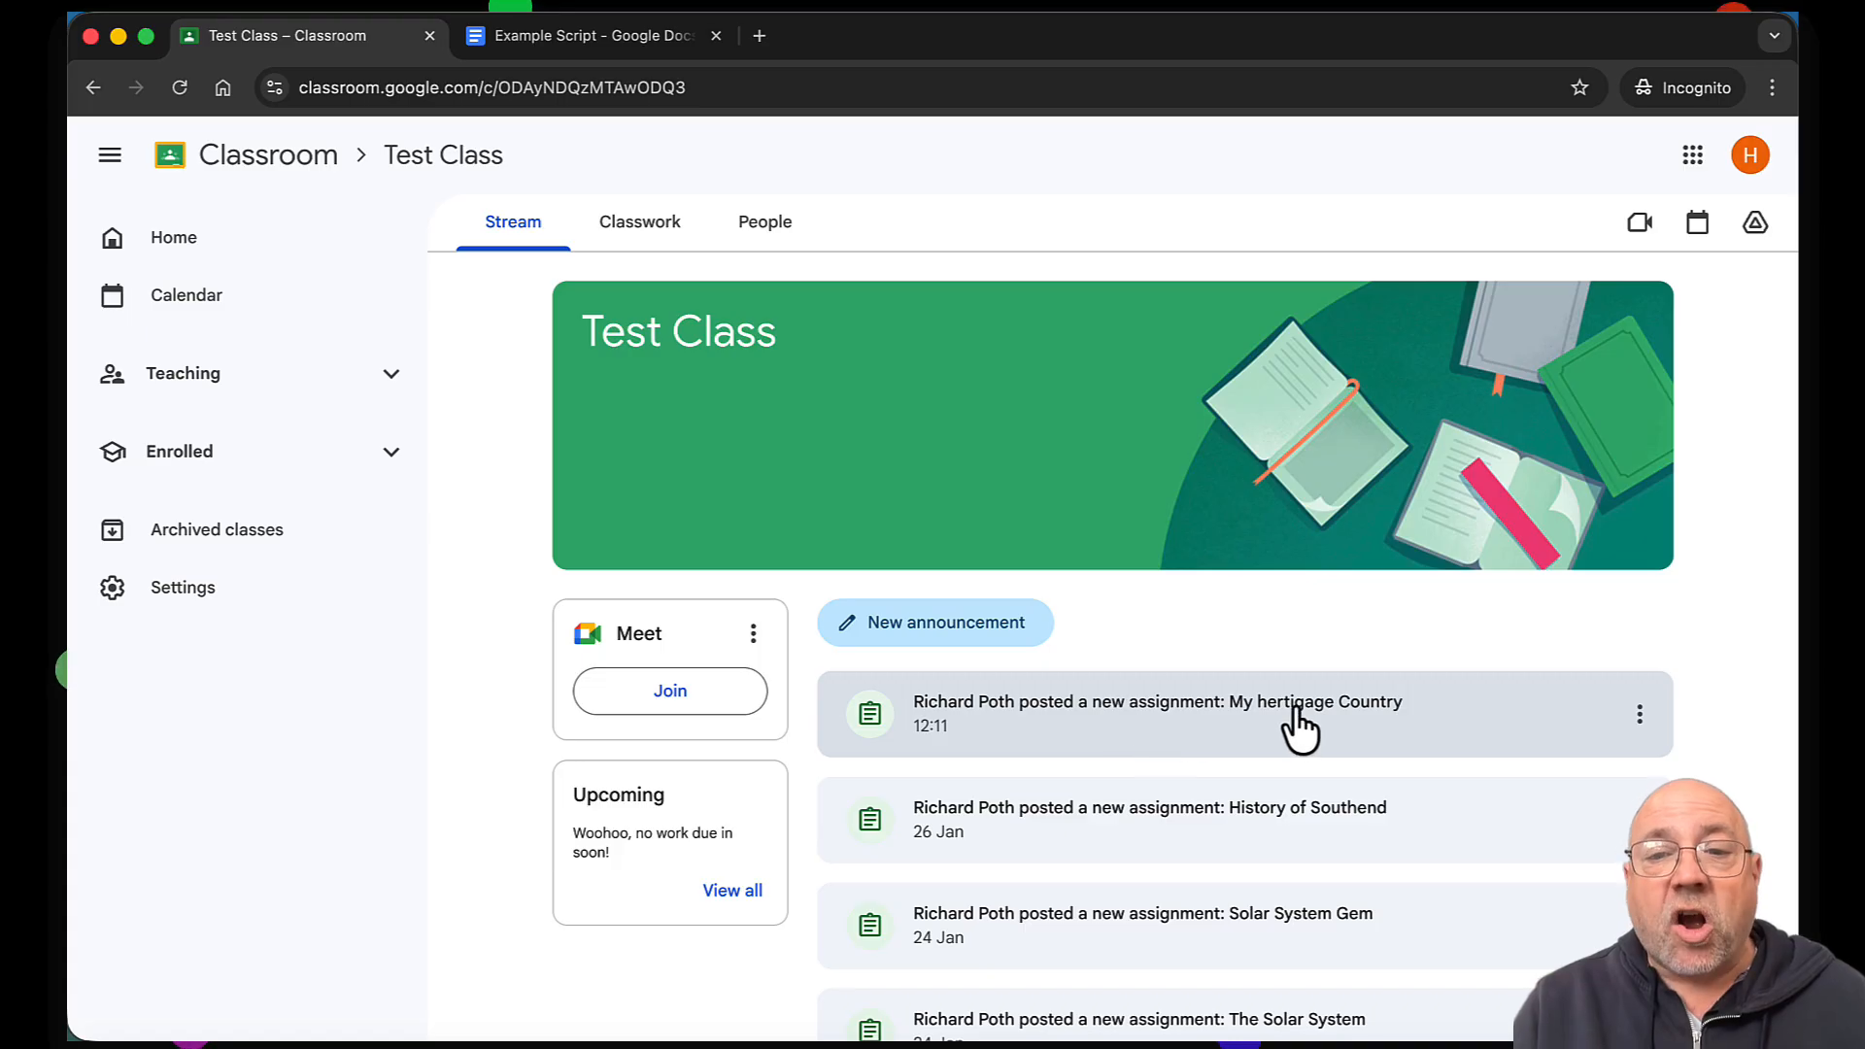
# Open the Google Vids file attached to the "My hertigage Country" assignment and review the Example Script document in Google Docs
pyautogui.click(1200, 730)
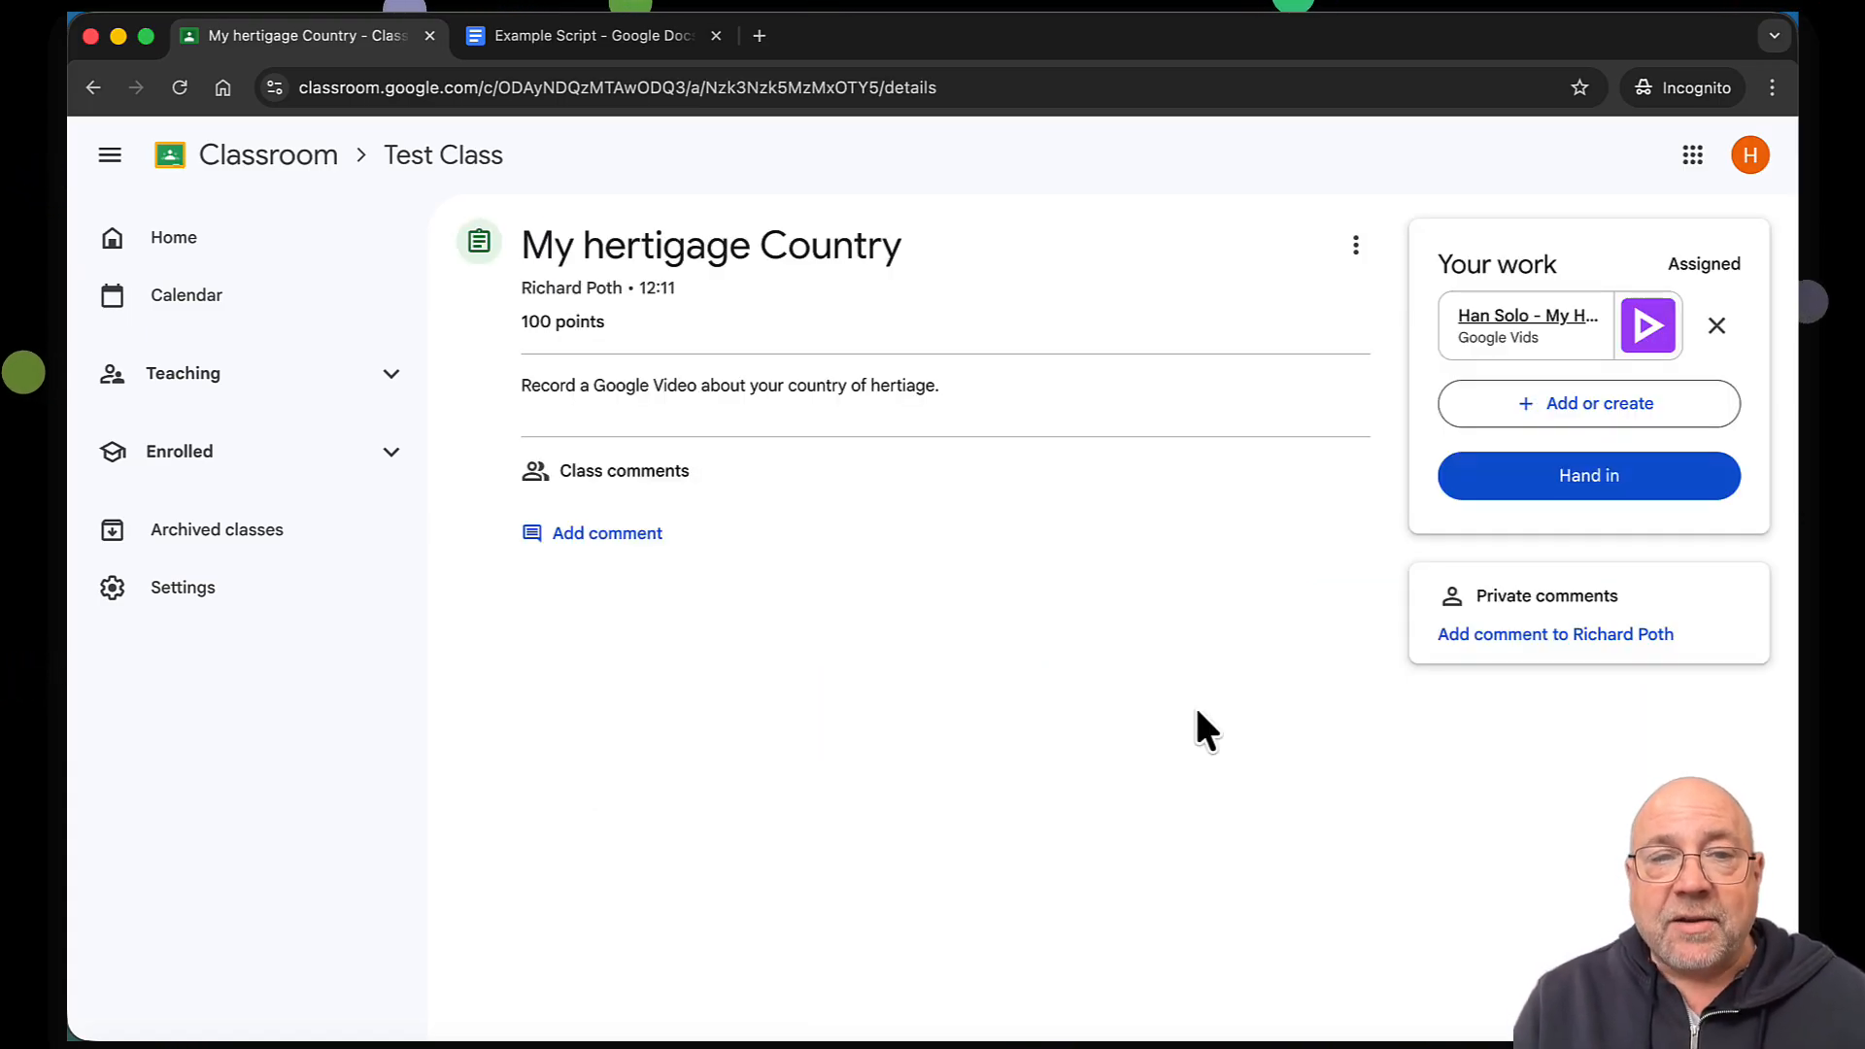
pyautogui.click(1523, 318)
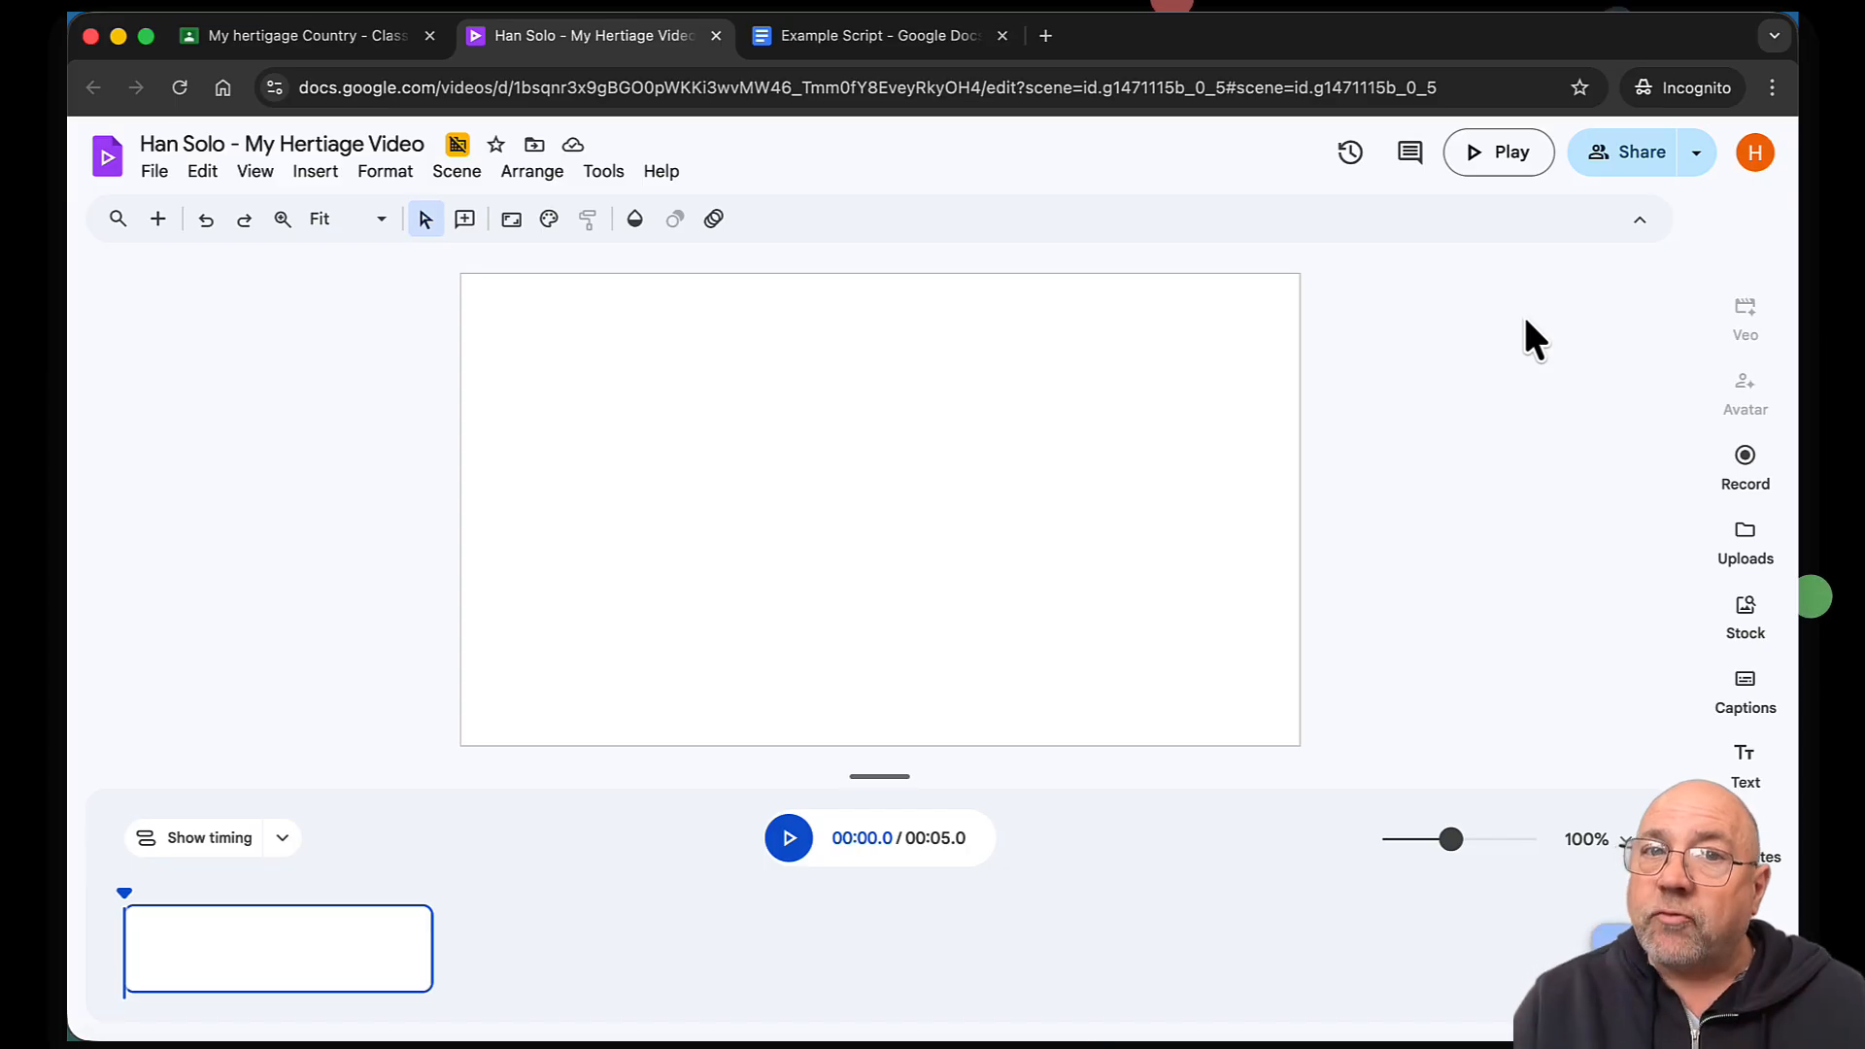
pyautogui.click(882, 39)
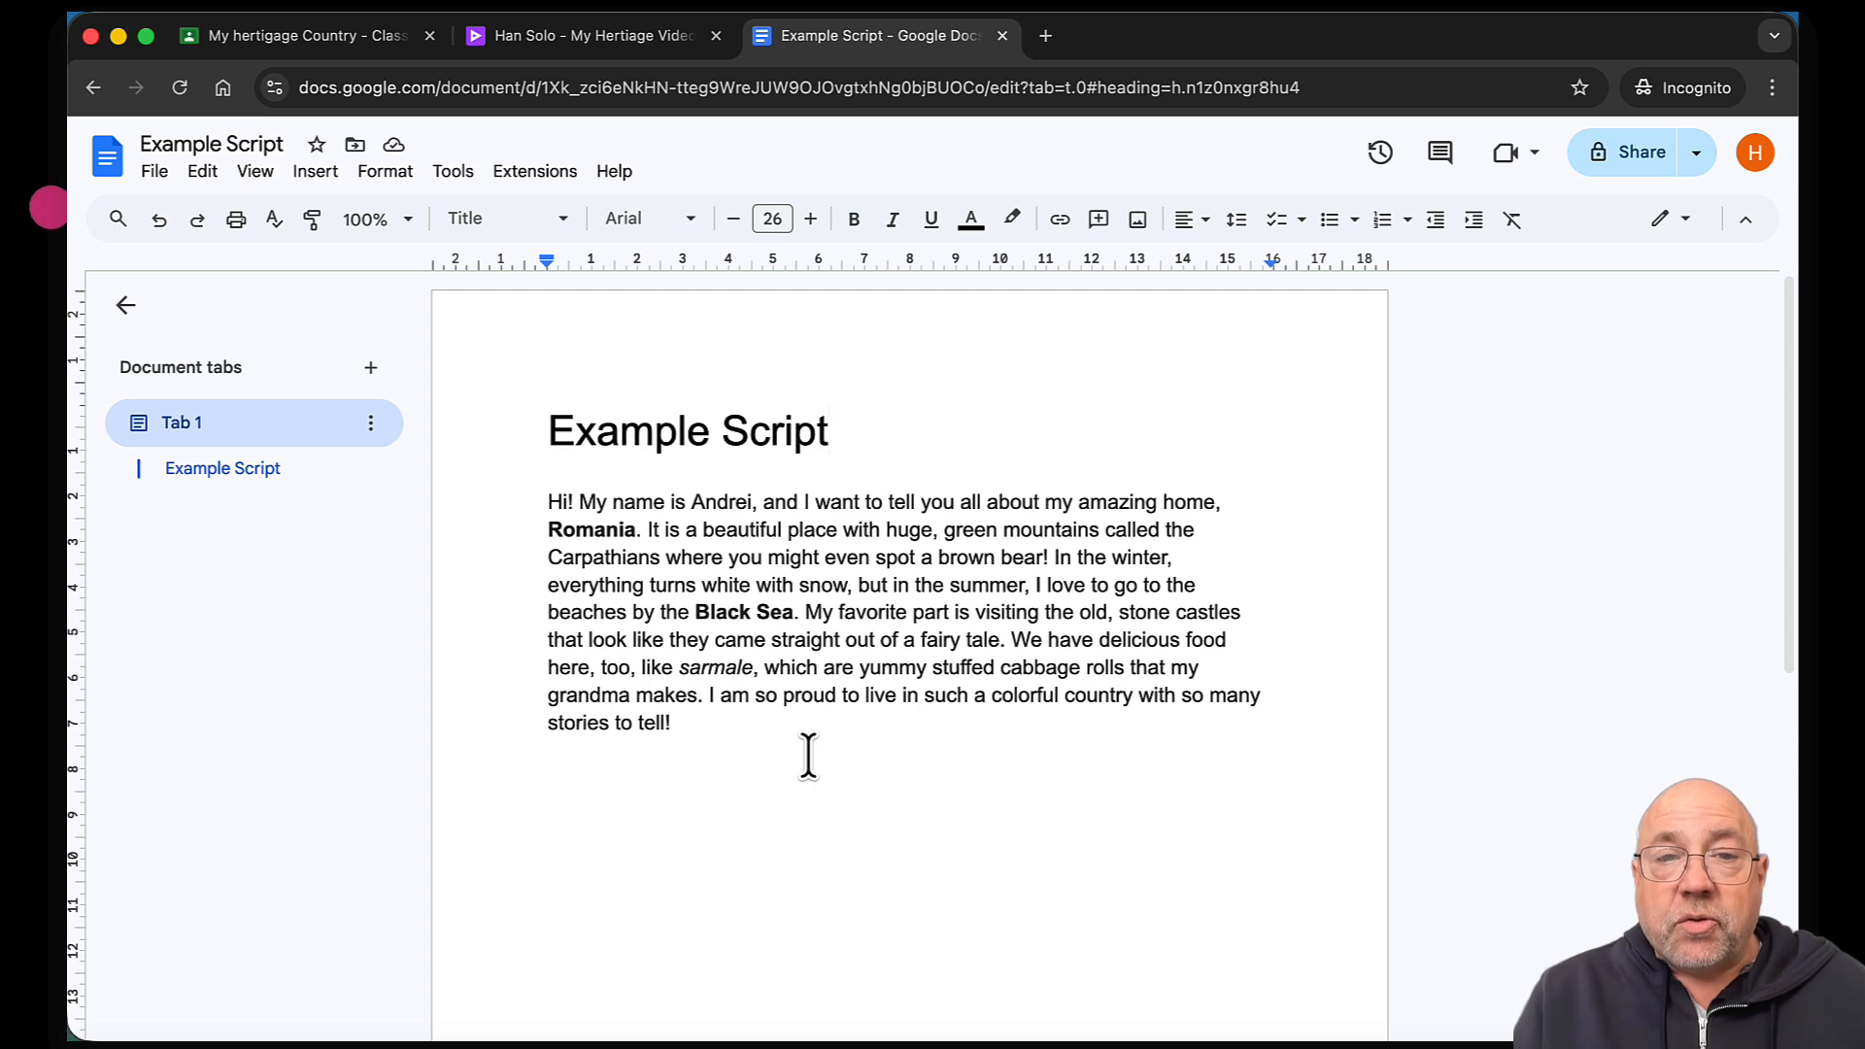
pyautogui.click(600, 38)
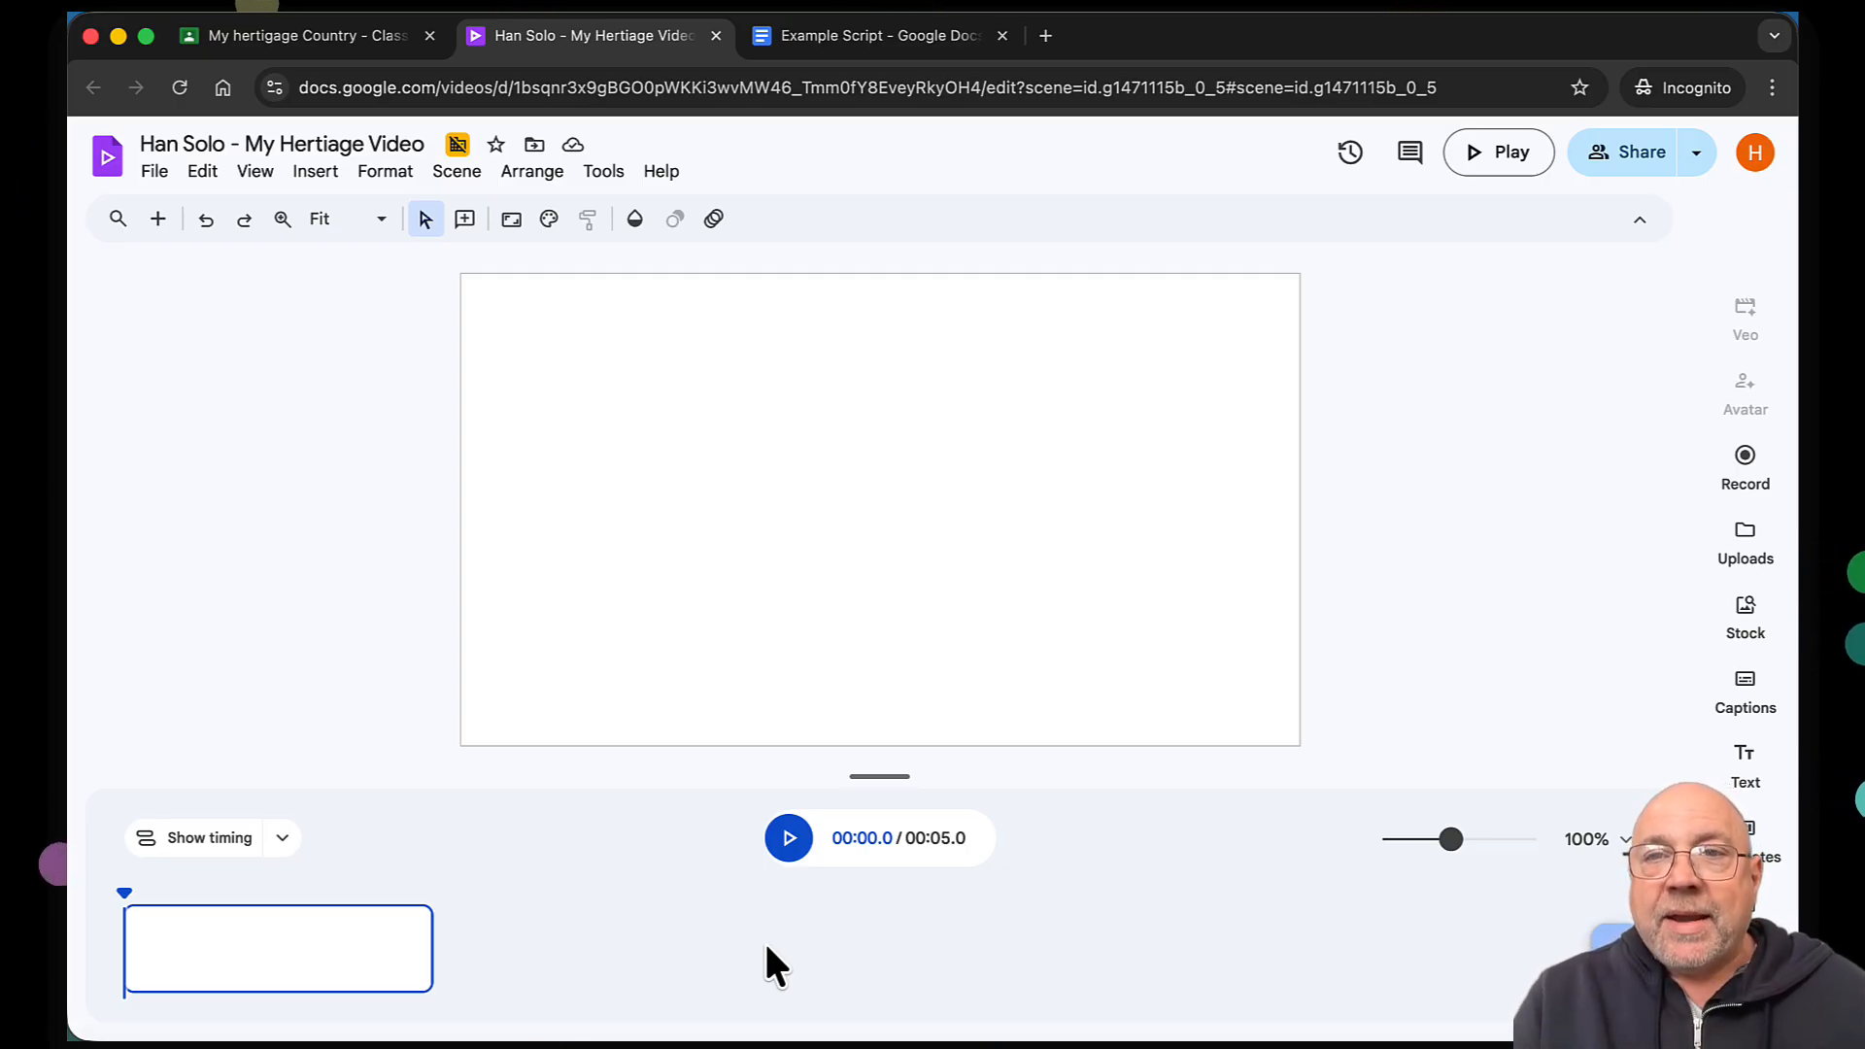
# Copy the first two-line sentence of the Example Script in Google Docs and paste it as scene 1's recording script in Google Vids
pyautogui.click(1746, 464)
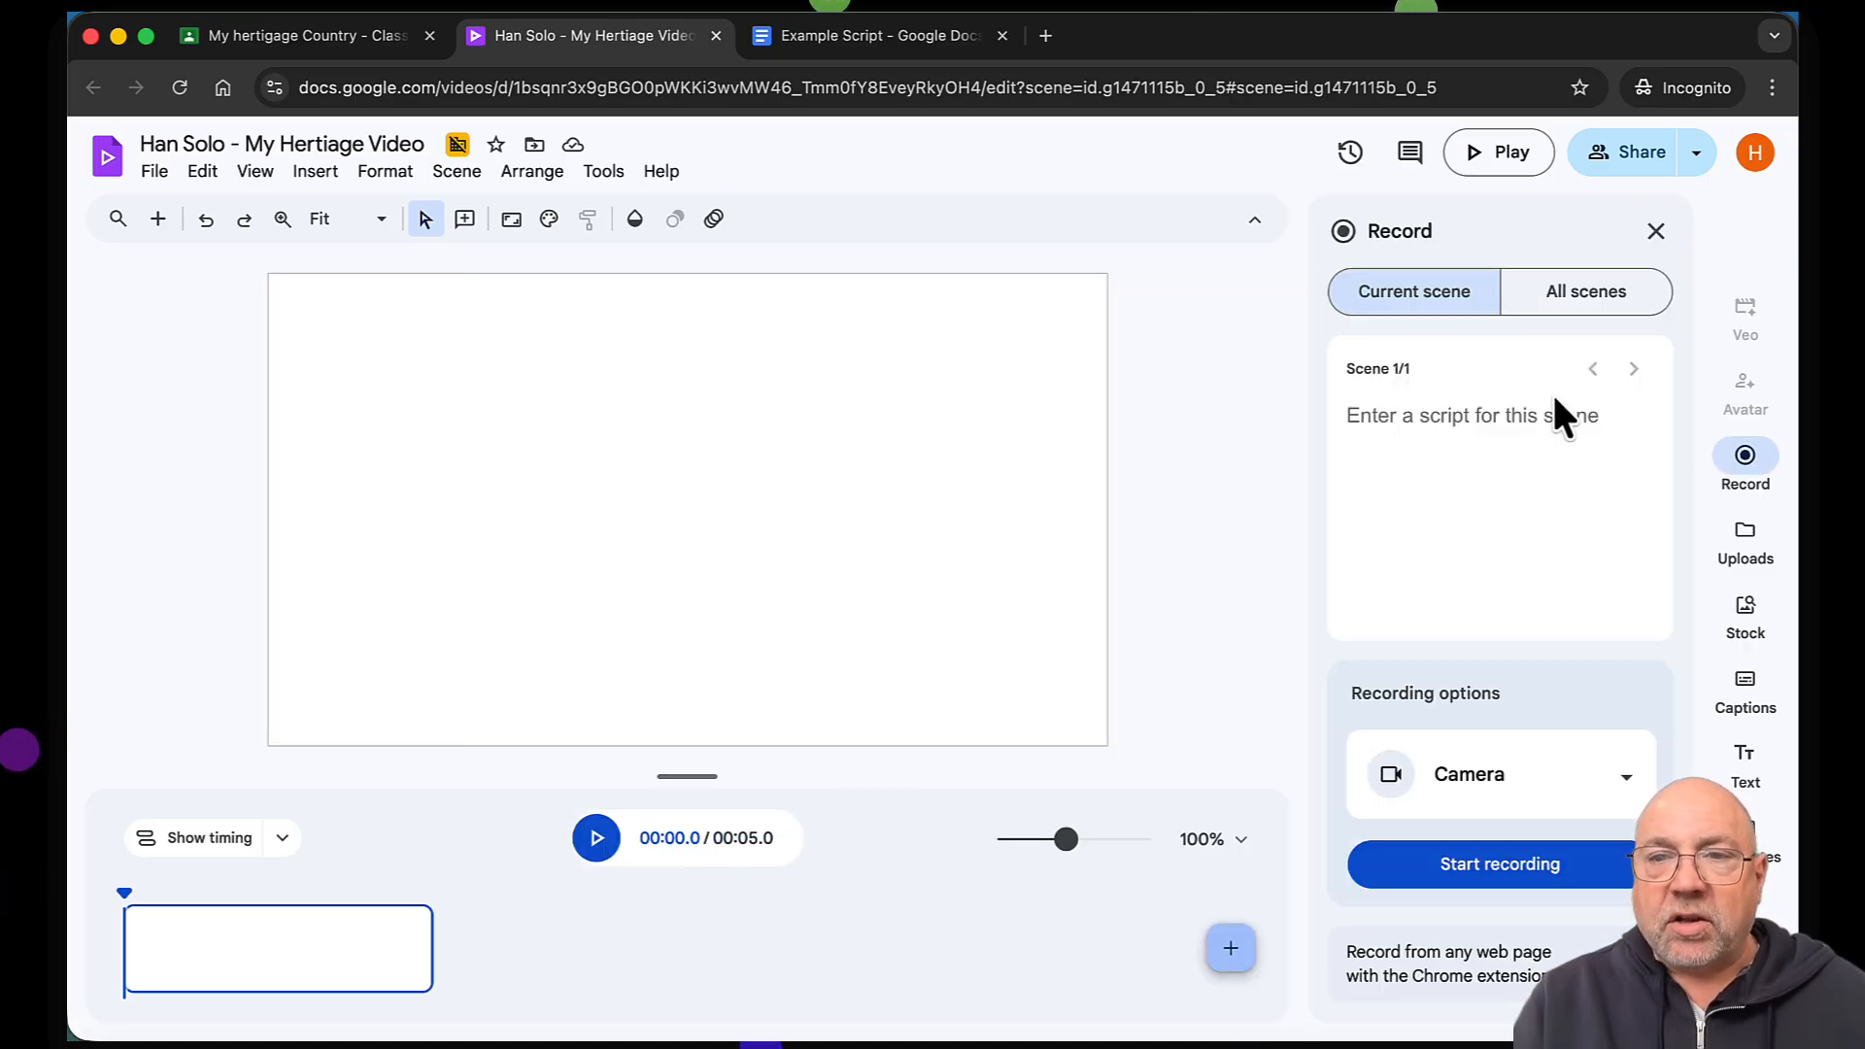
pyautogui.click(872, 39)
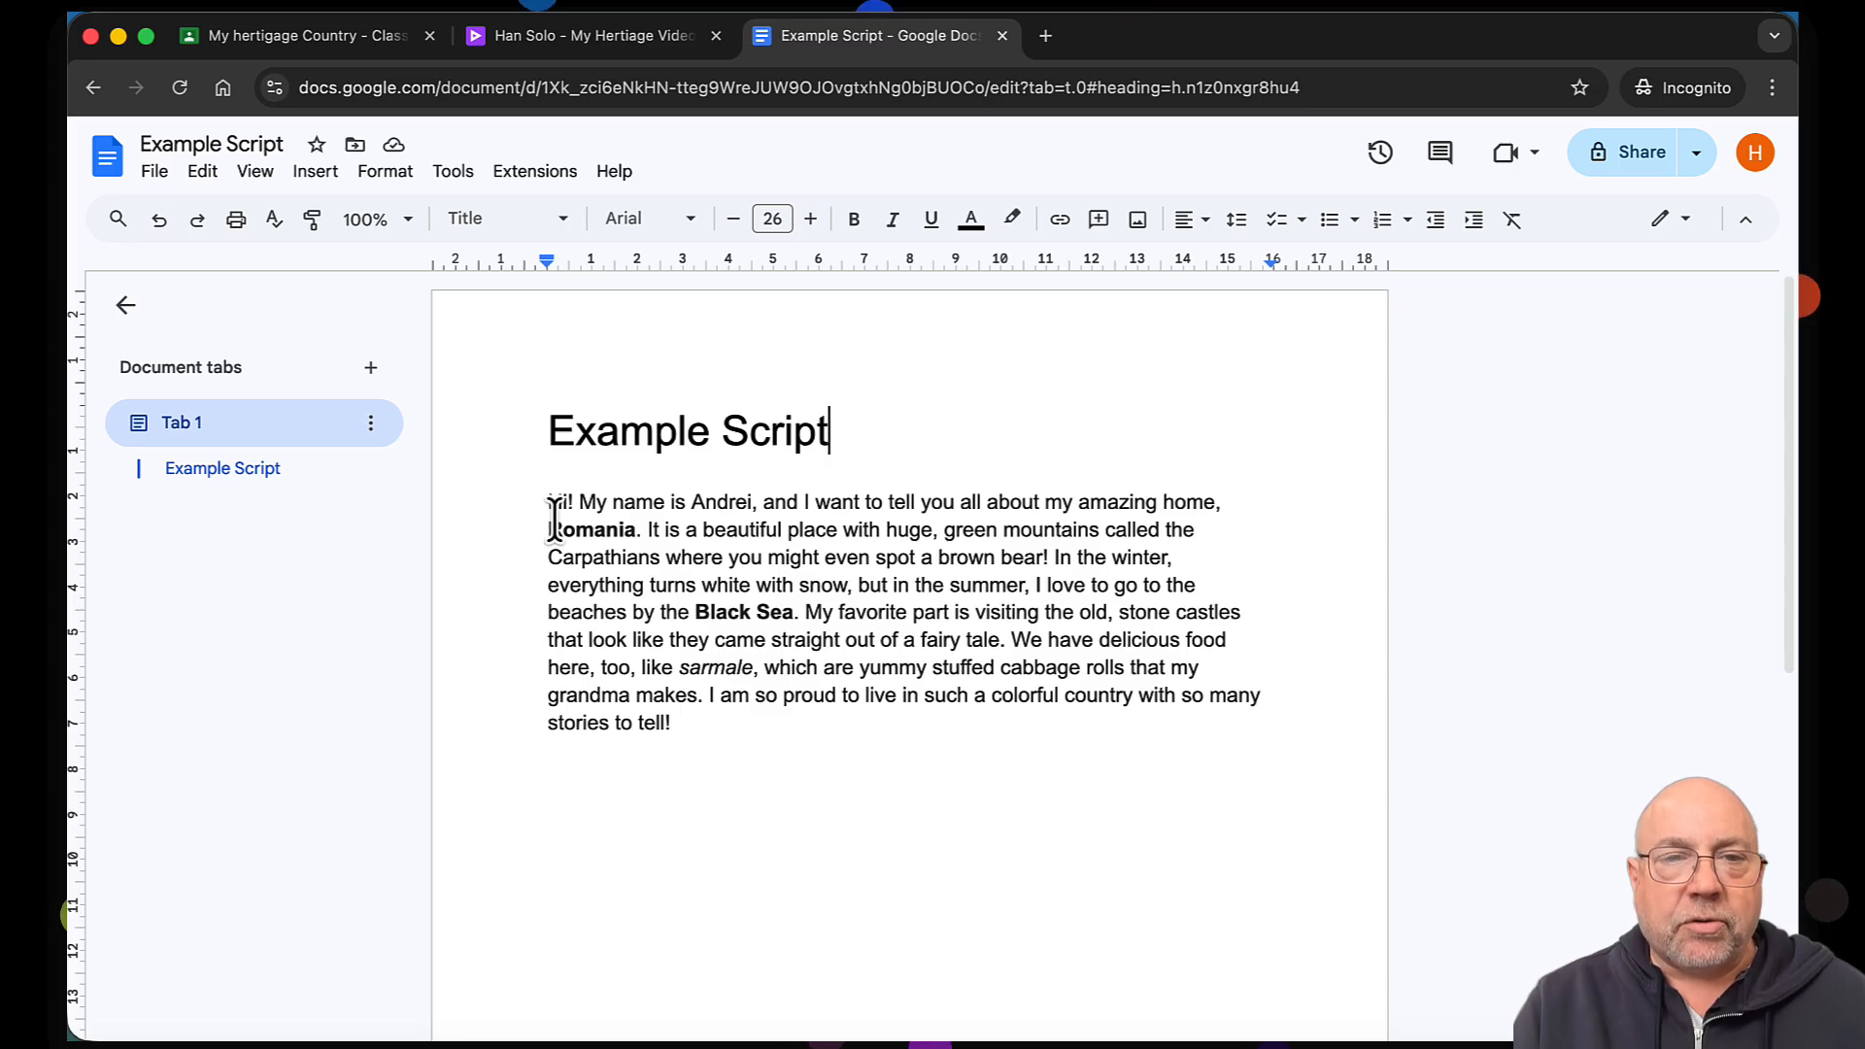
pyautogui.moveTo(546, 501); pyautogui.dragTo(661, 538)
pyautogui.press('super+c')
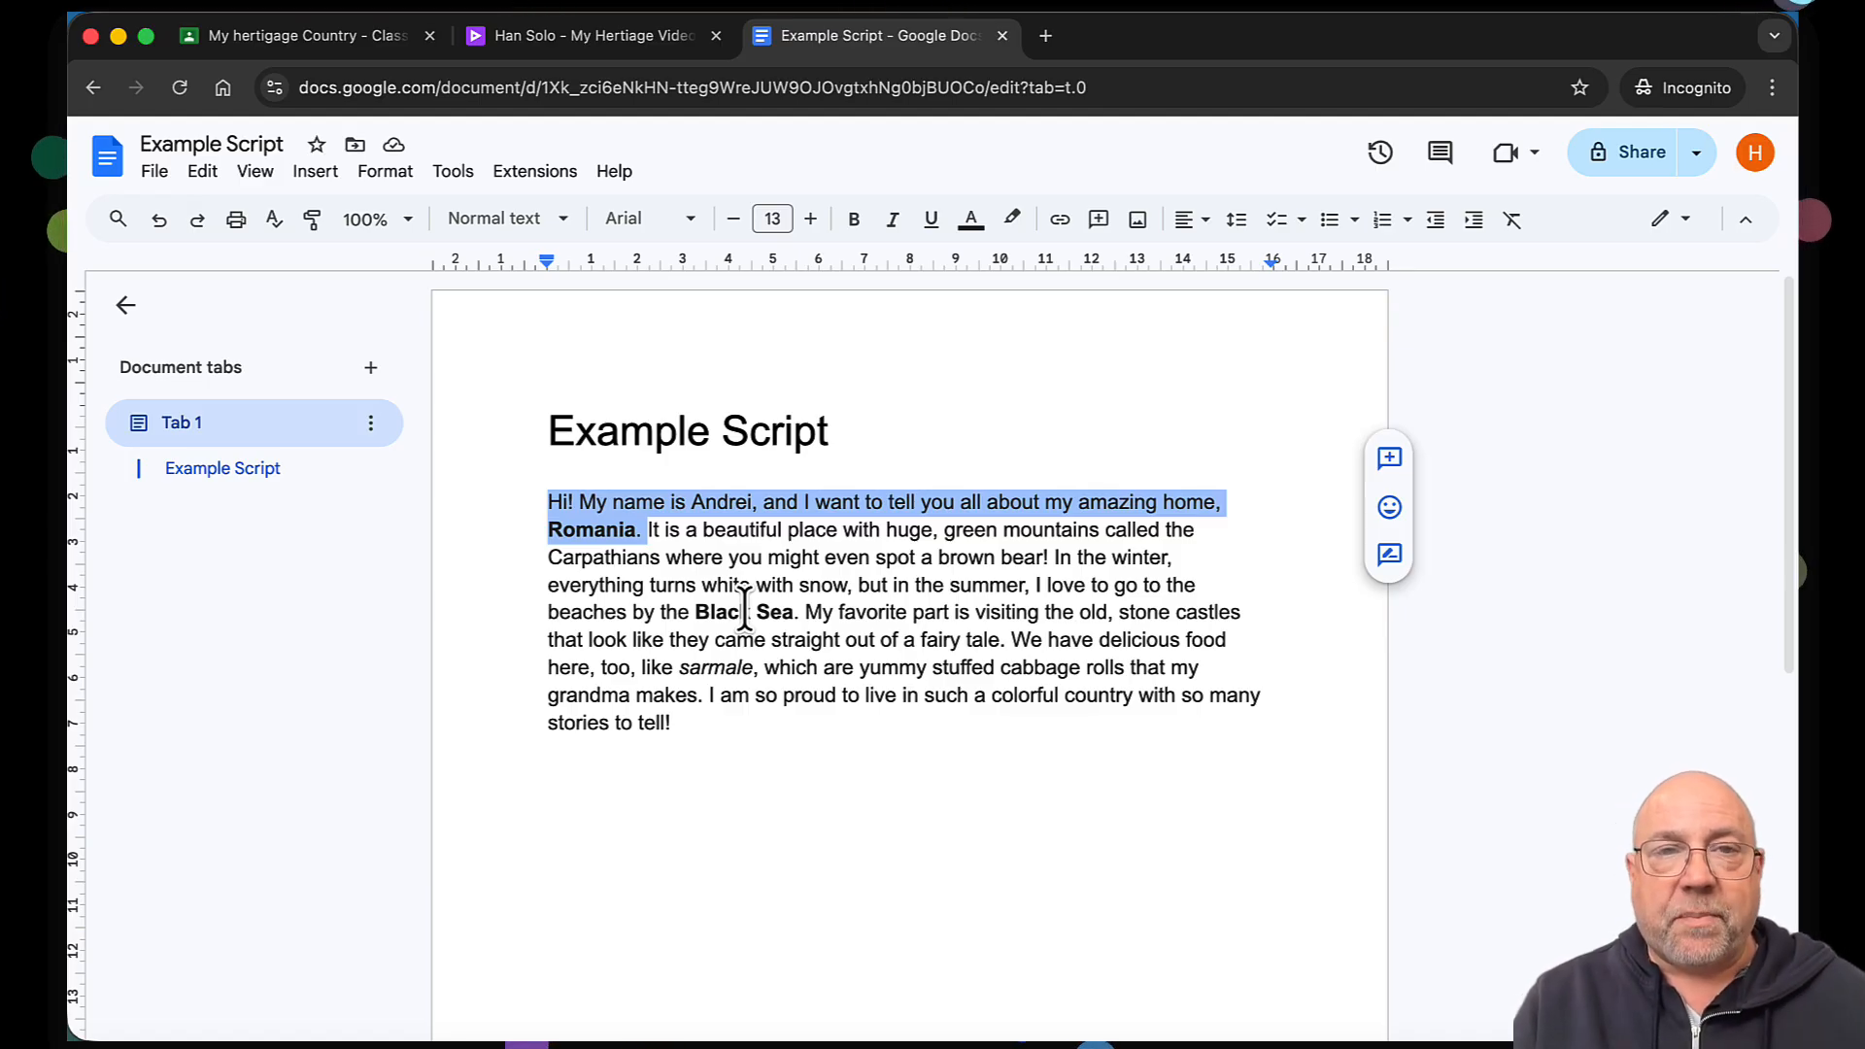
pyautogui.click(603, 38)
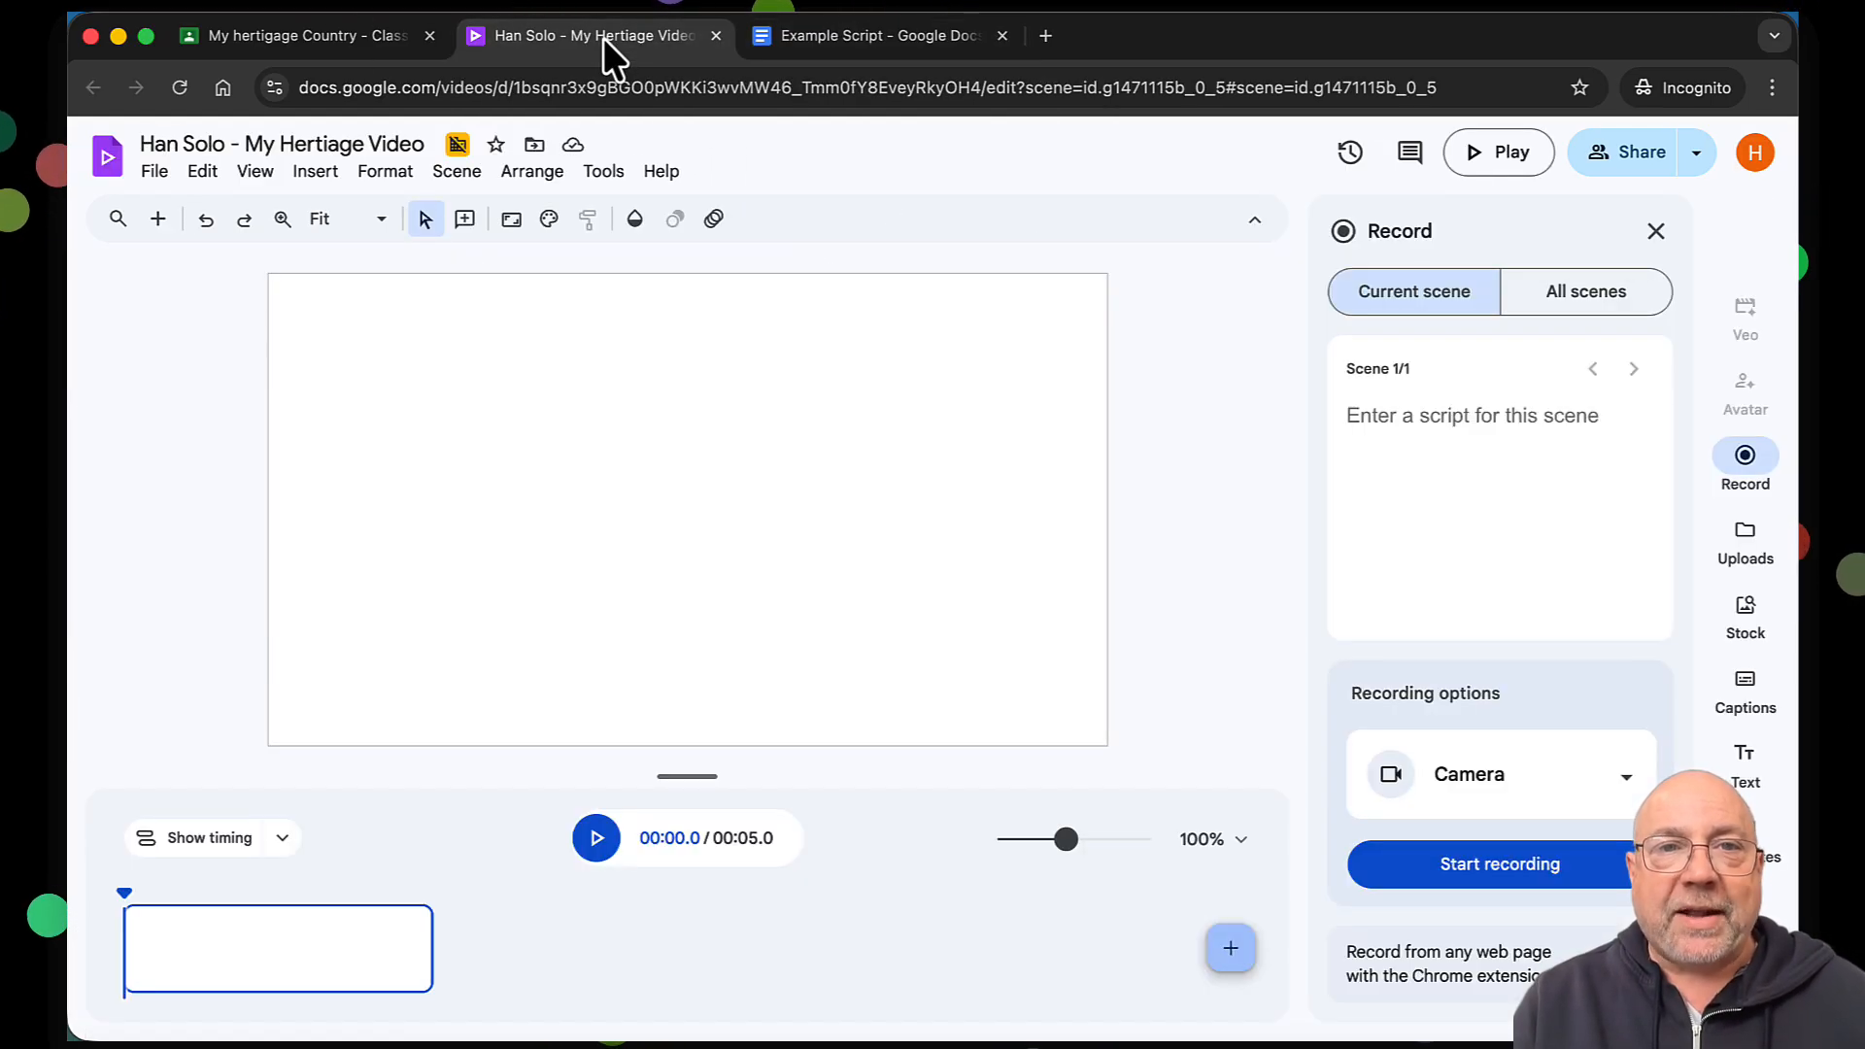
pyautogui.click(1395, 421)
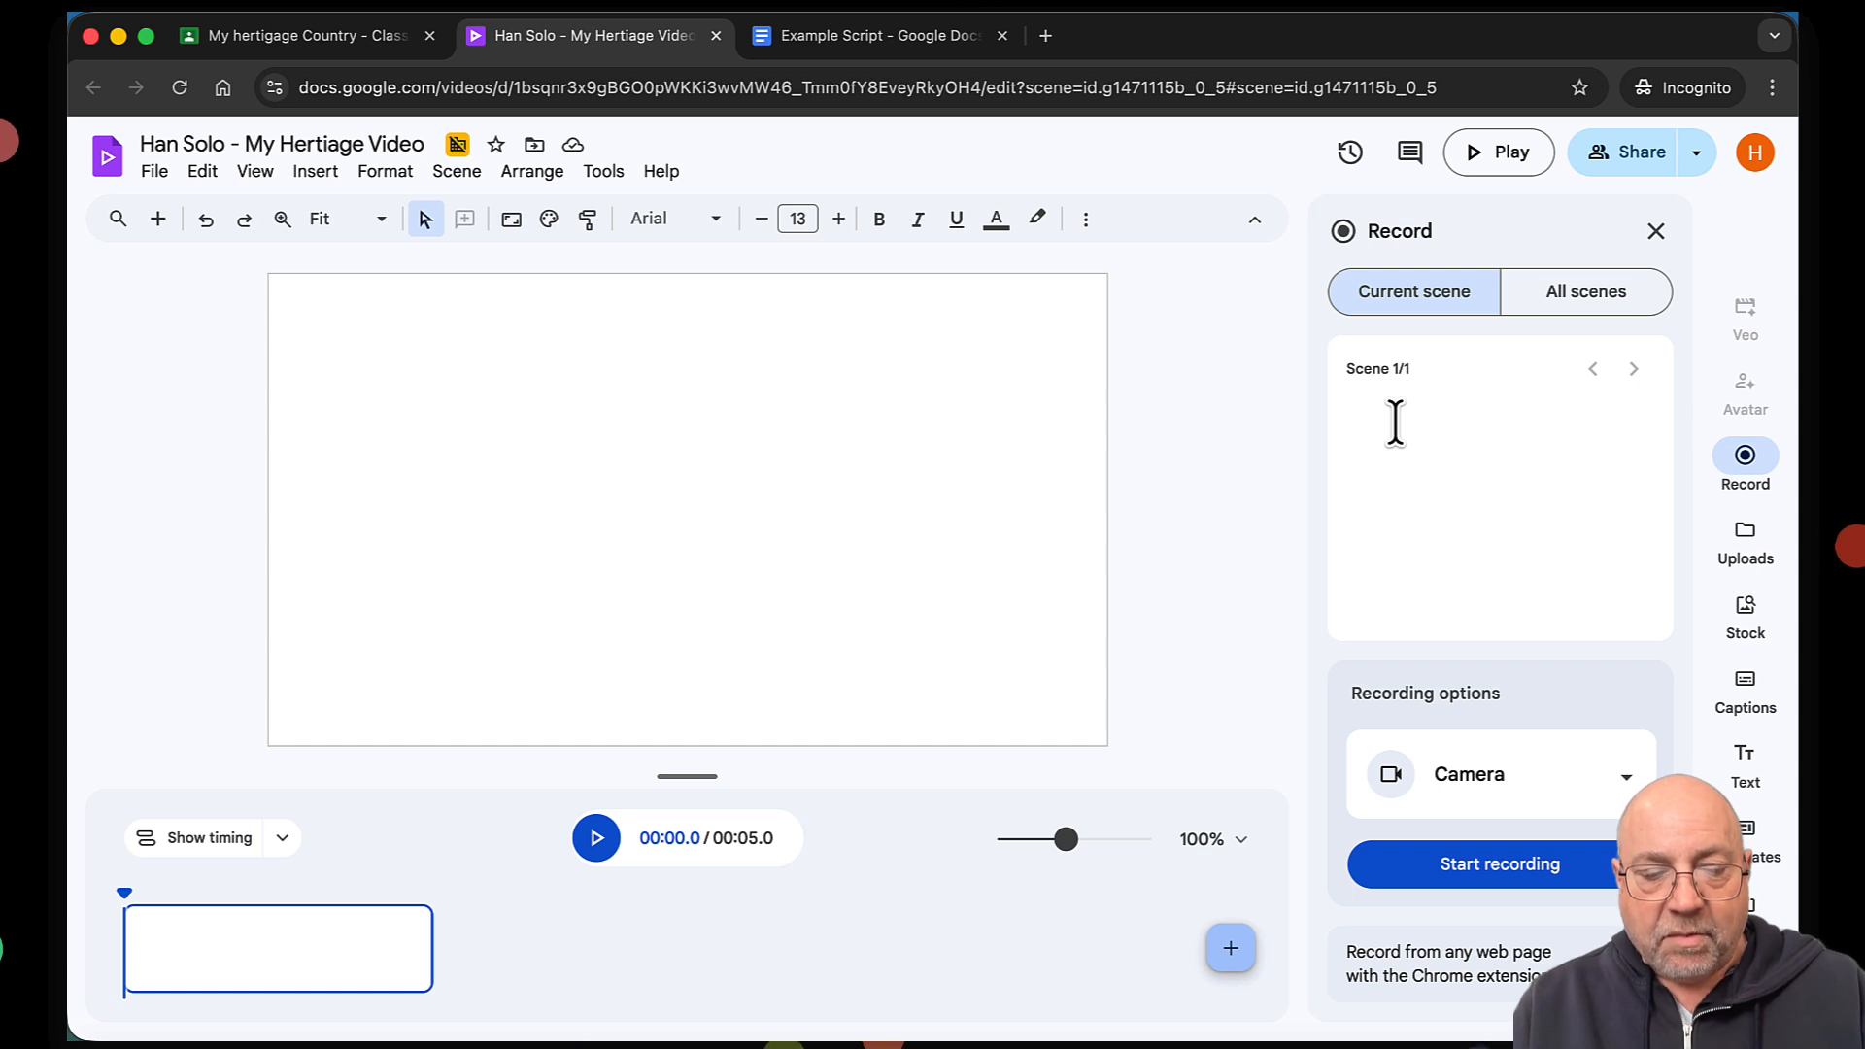
pyautogui.press('super+v')
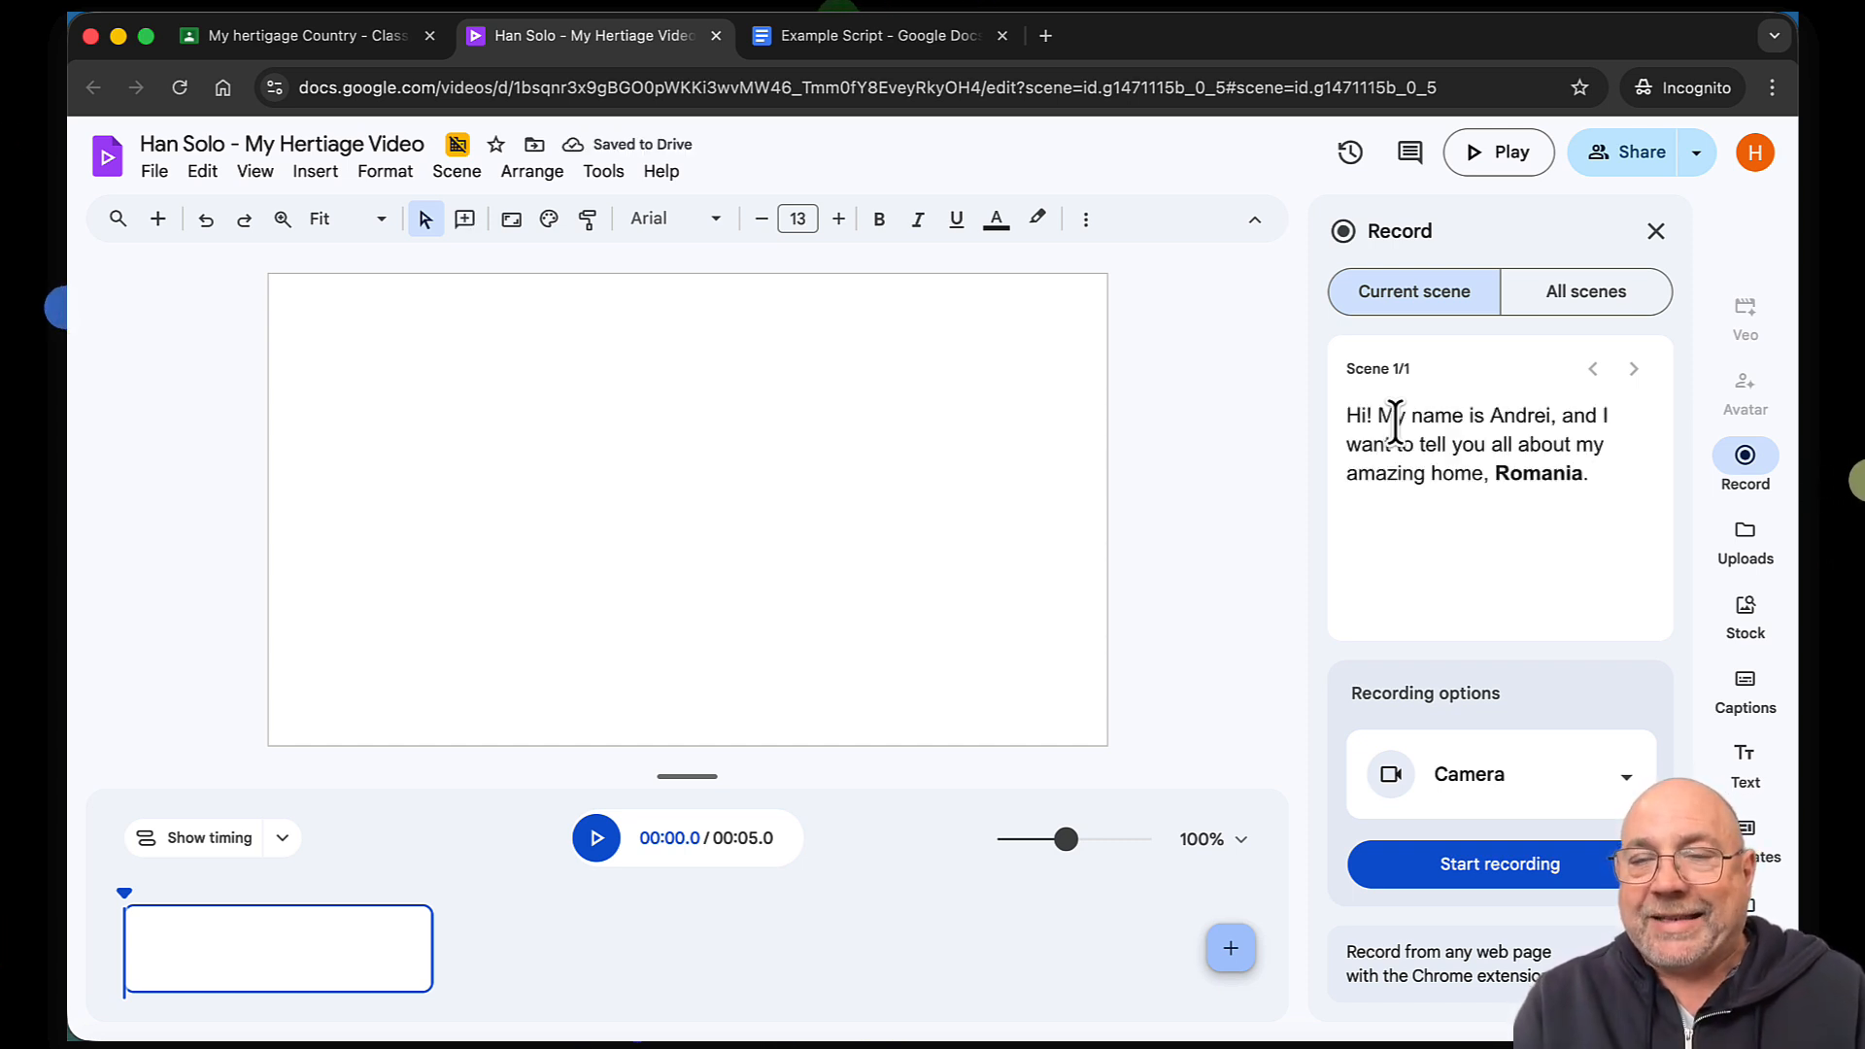
# Record a camera clip of about 7 seconds for scene 1 with the teleprompter script set to Rolling
pyautogui.click(1496, 868)
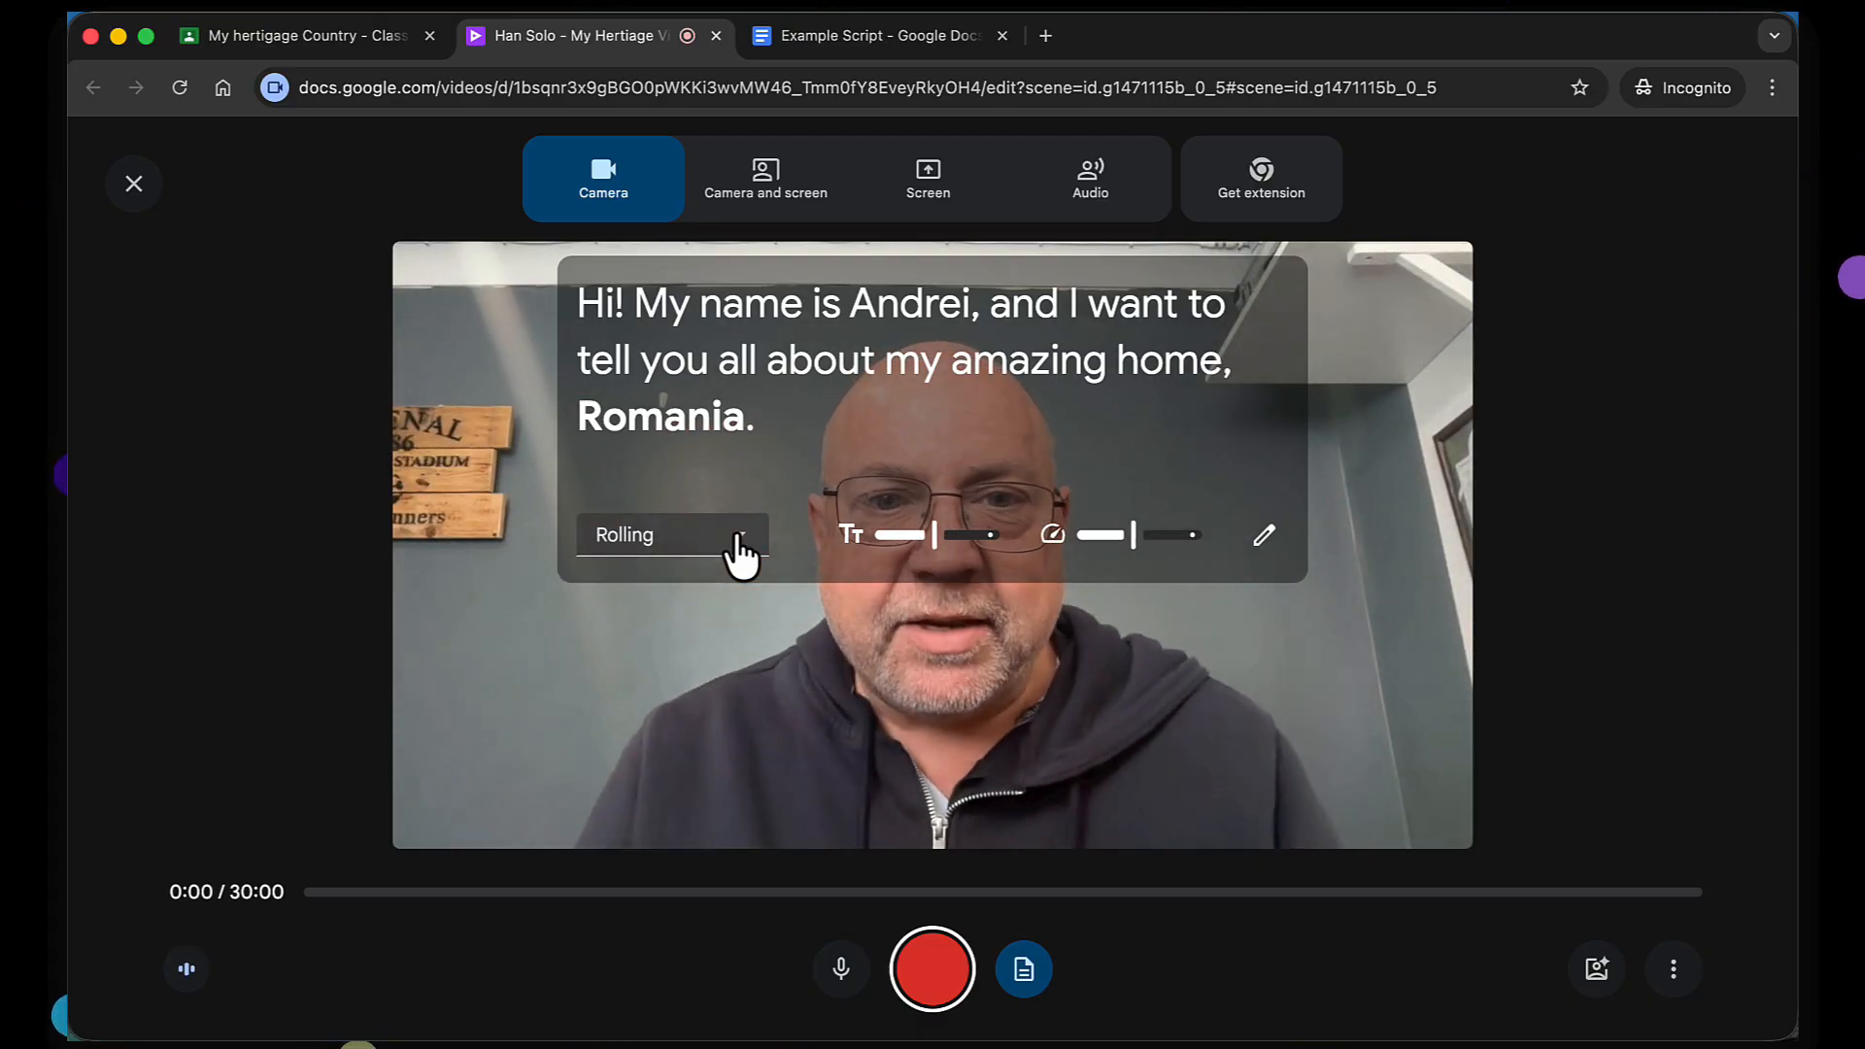
pyautogui.click(737, 540)
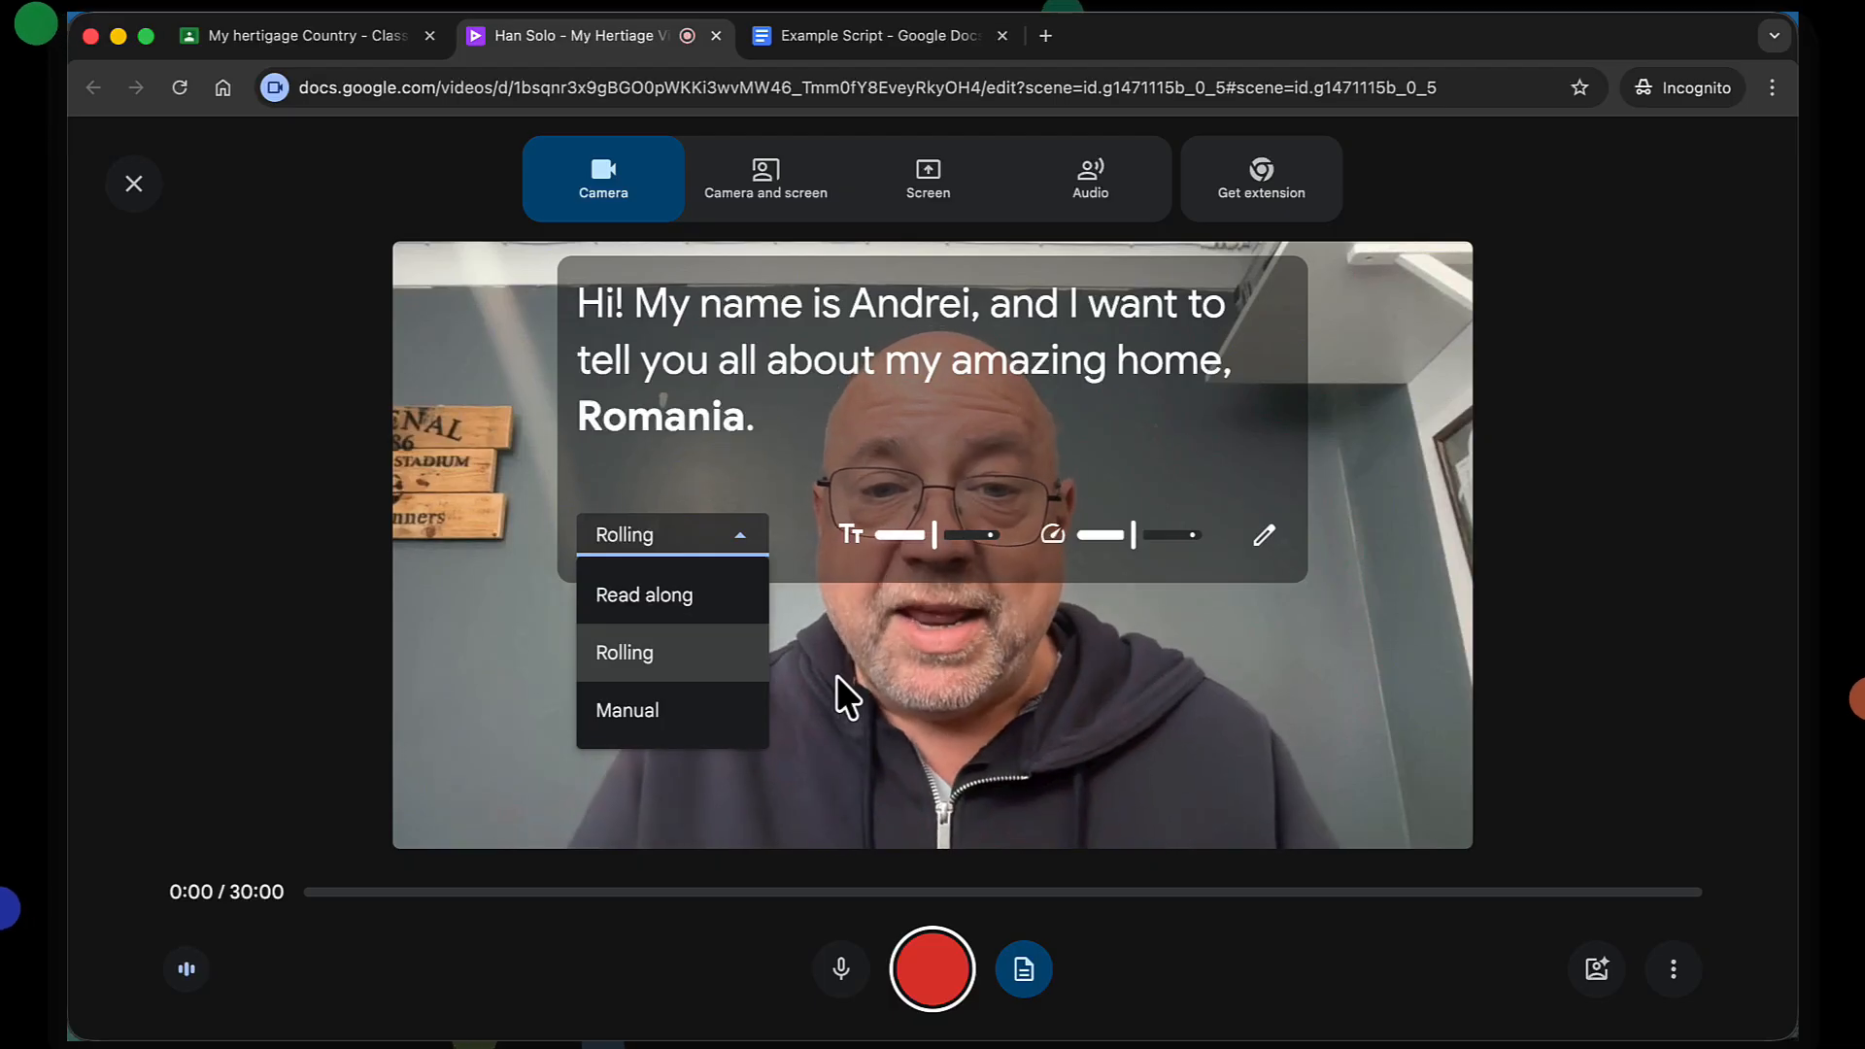
pyautogui.click(678, 653)
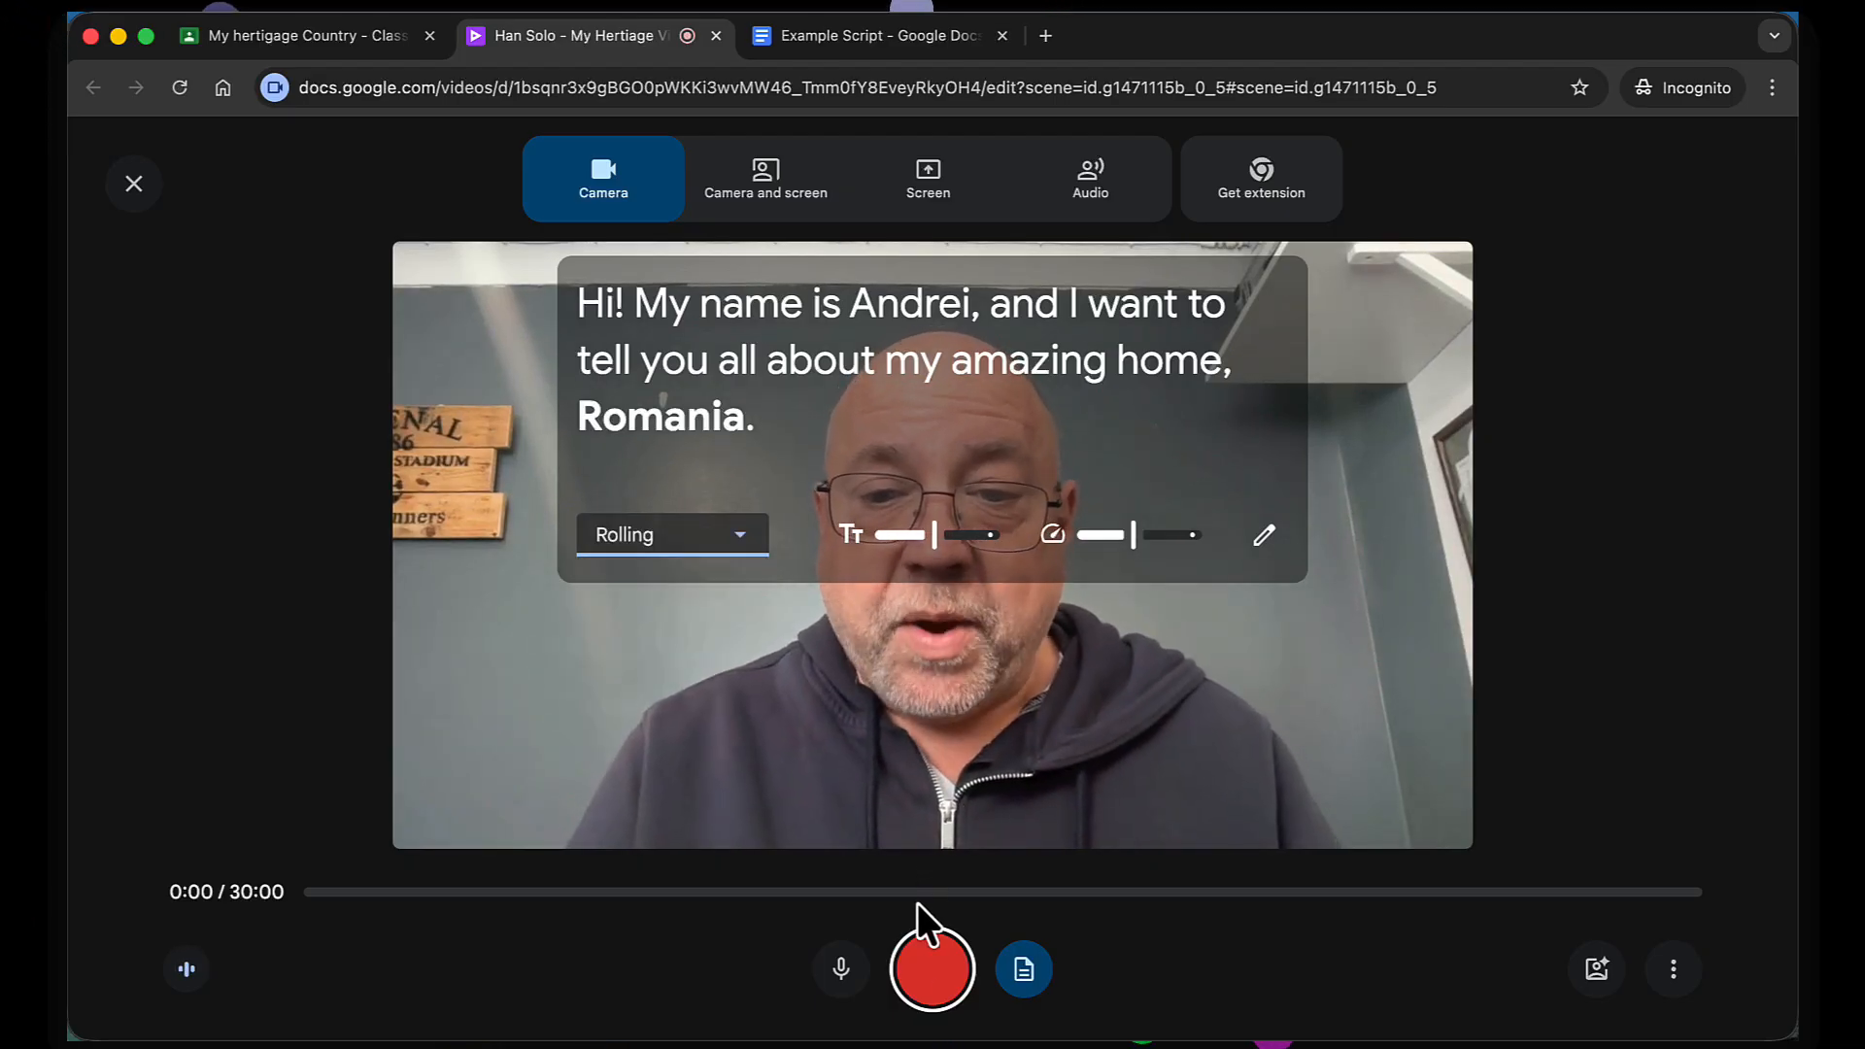
pyautogui.click(931, 962)
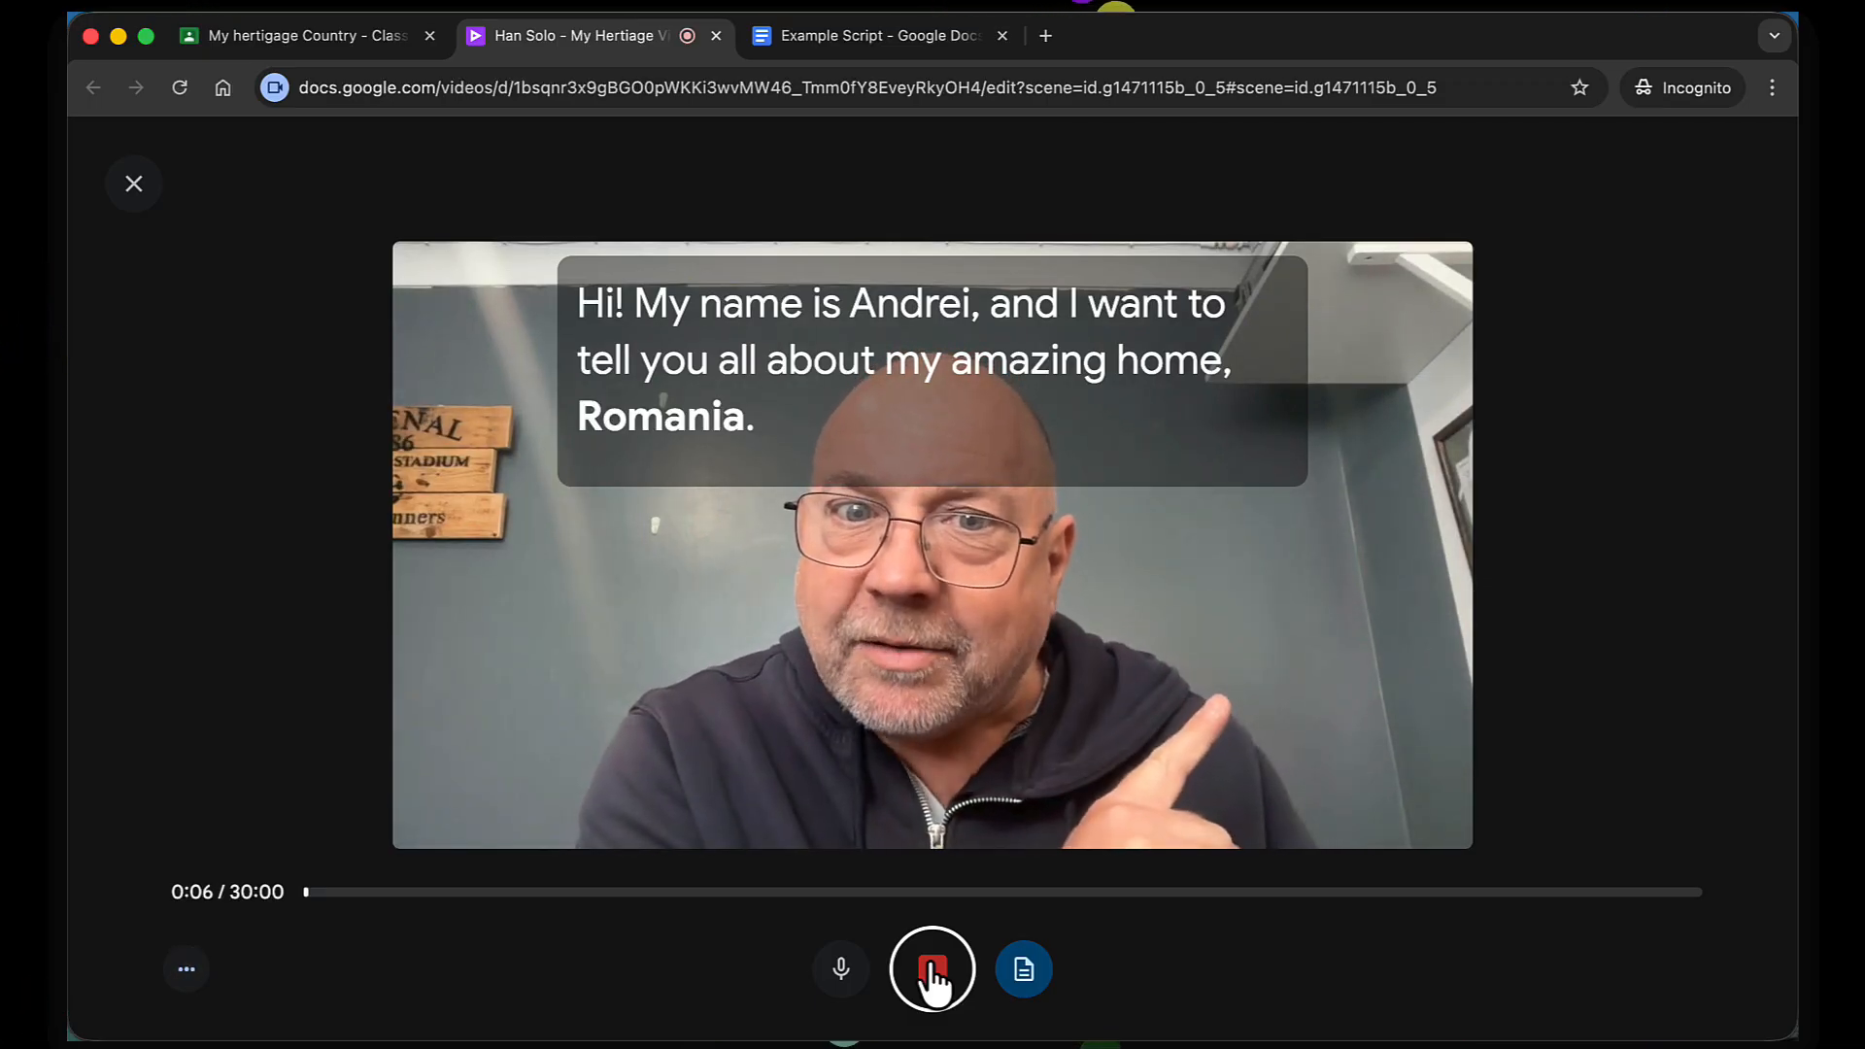
pyautogui.click(933, 974)
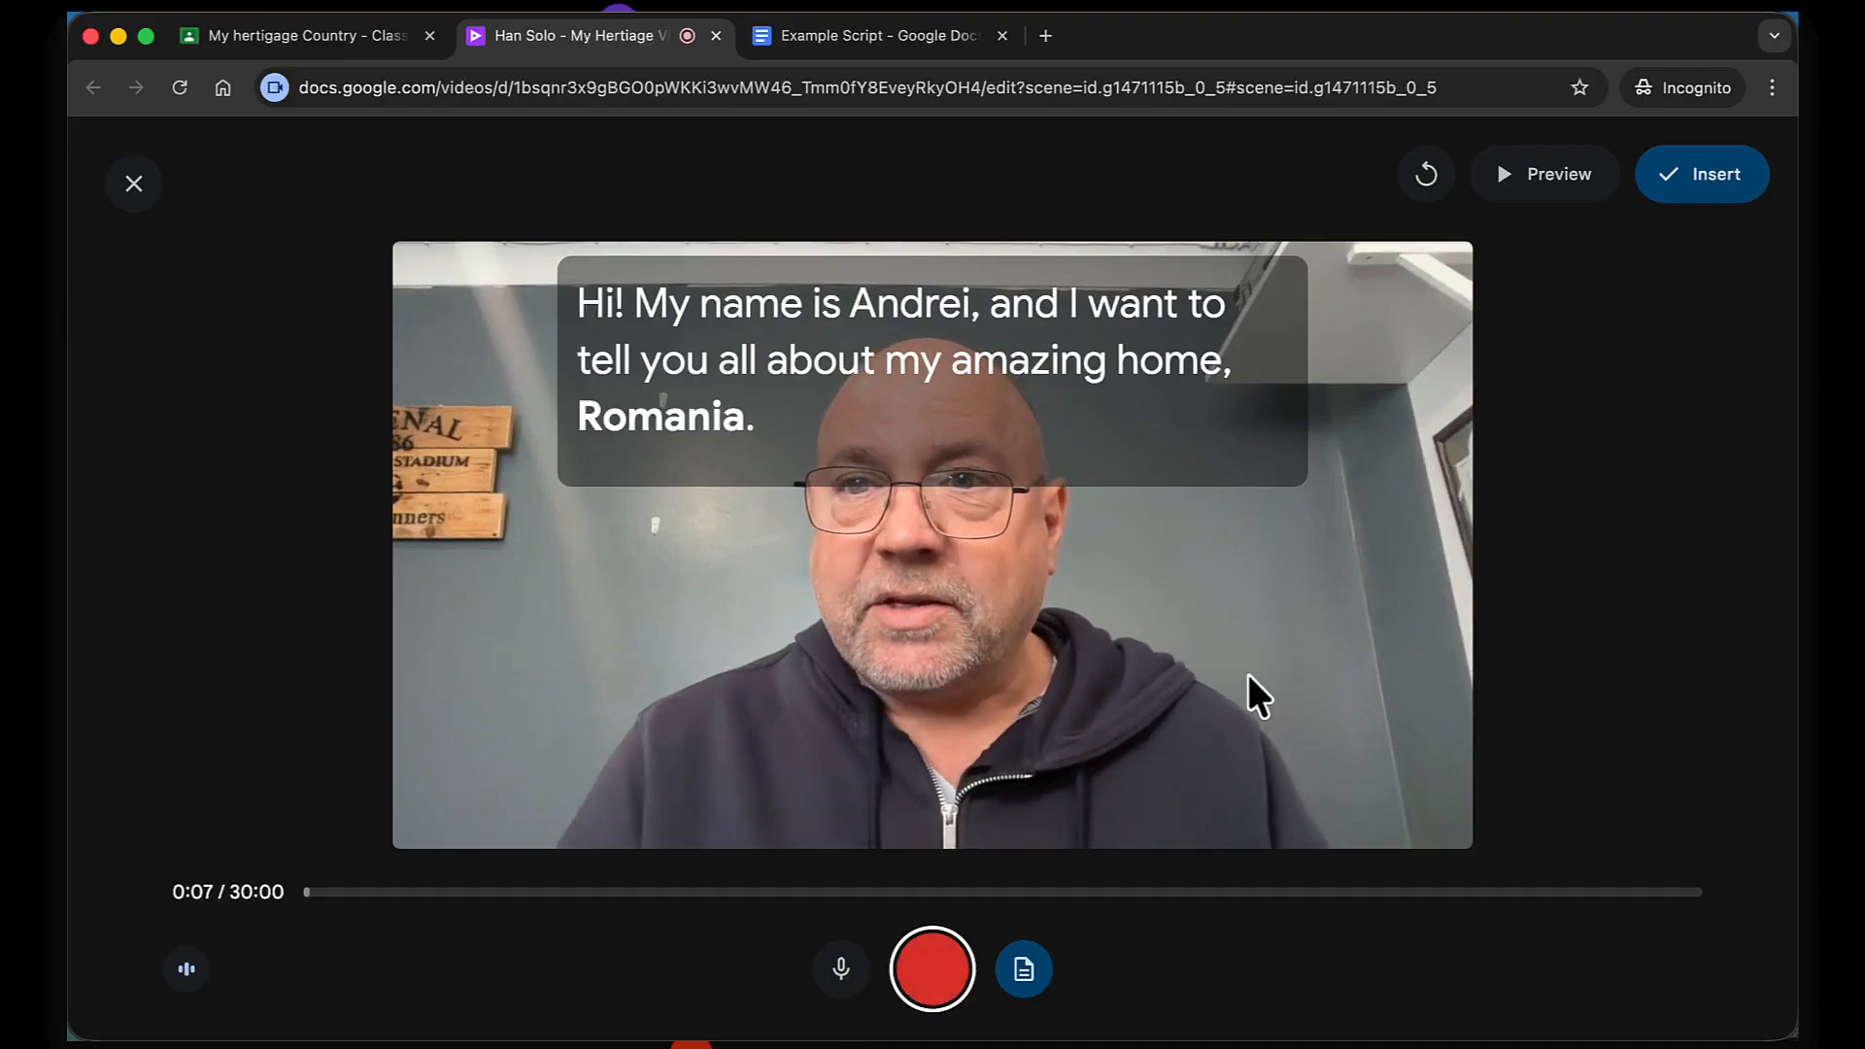
# Preview the scene 1 camera recording and insert it into the scene
pyautogui.click(1555, 185)
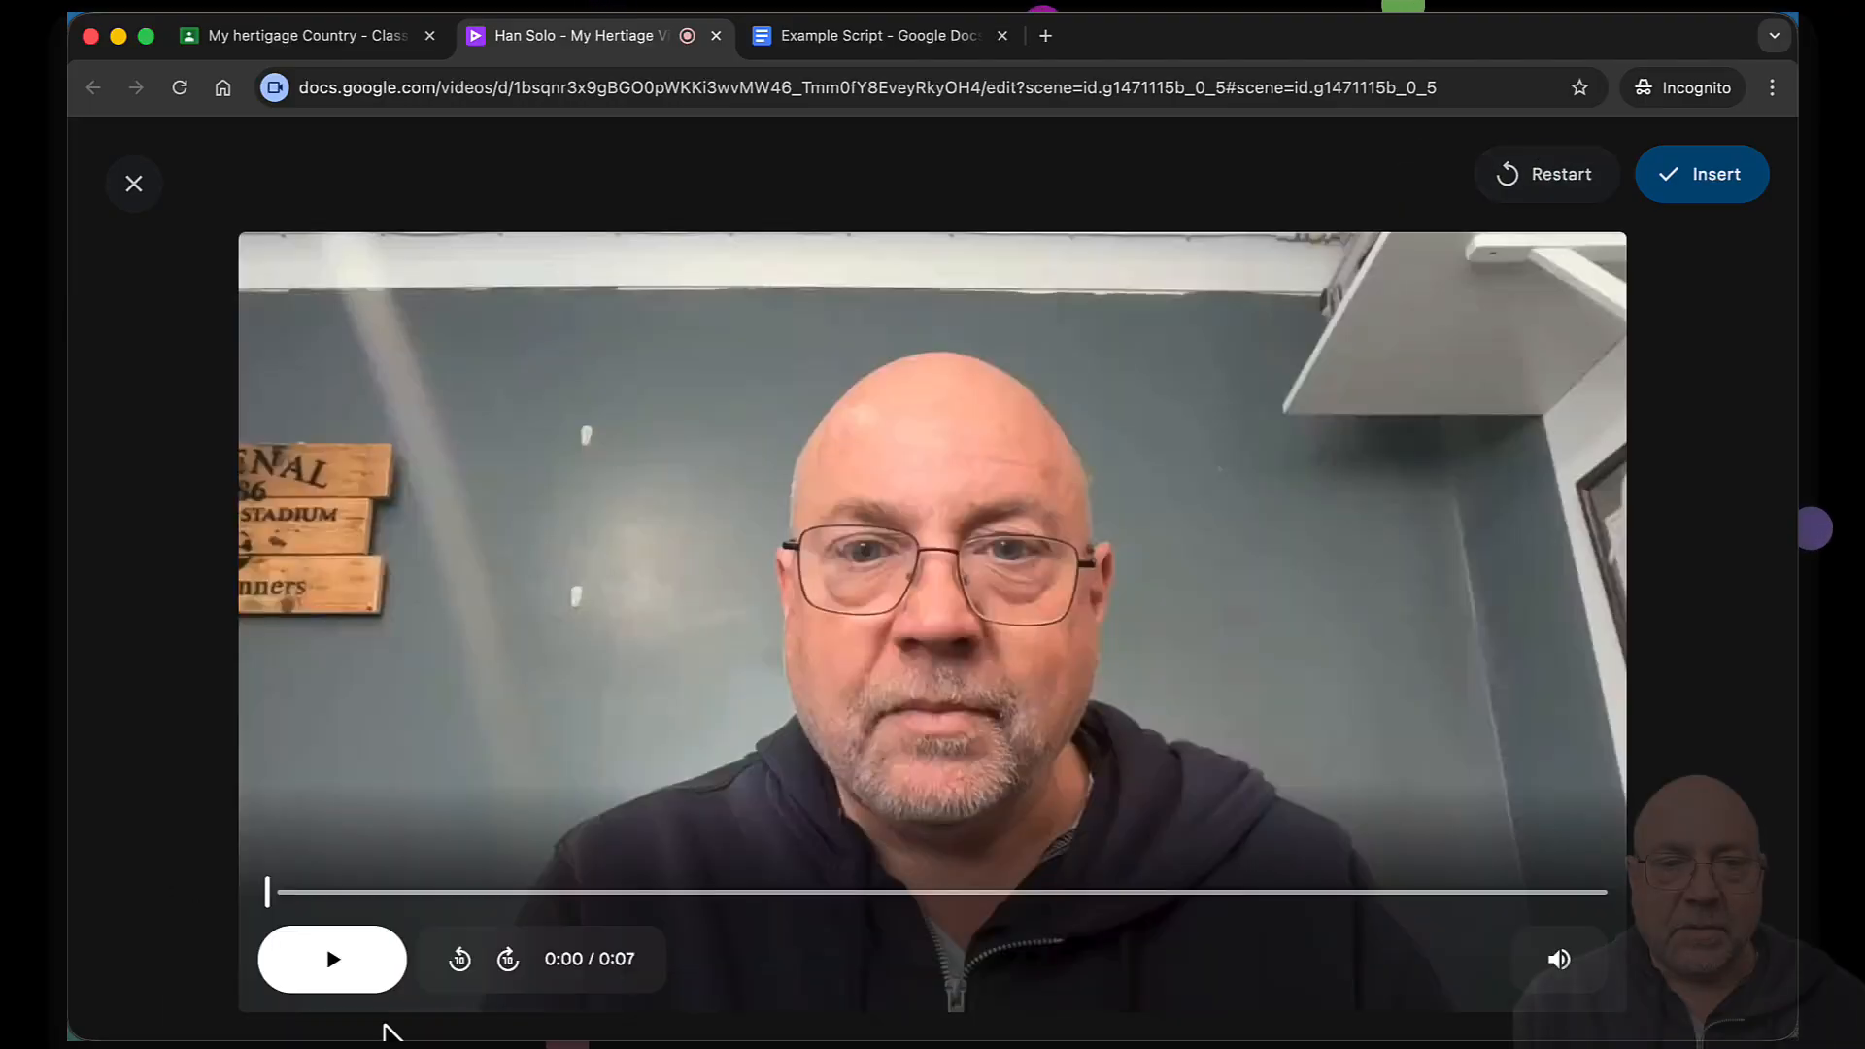
pyautogui.click(331, 967)
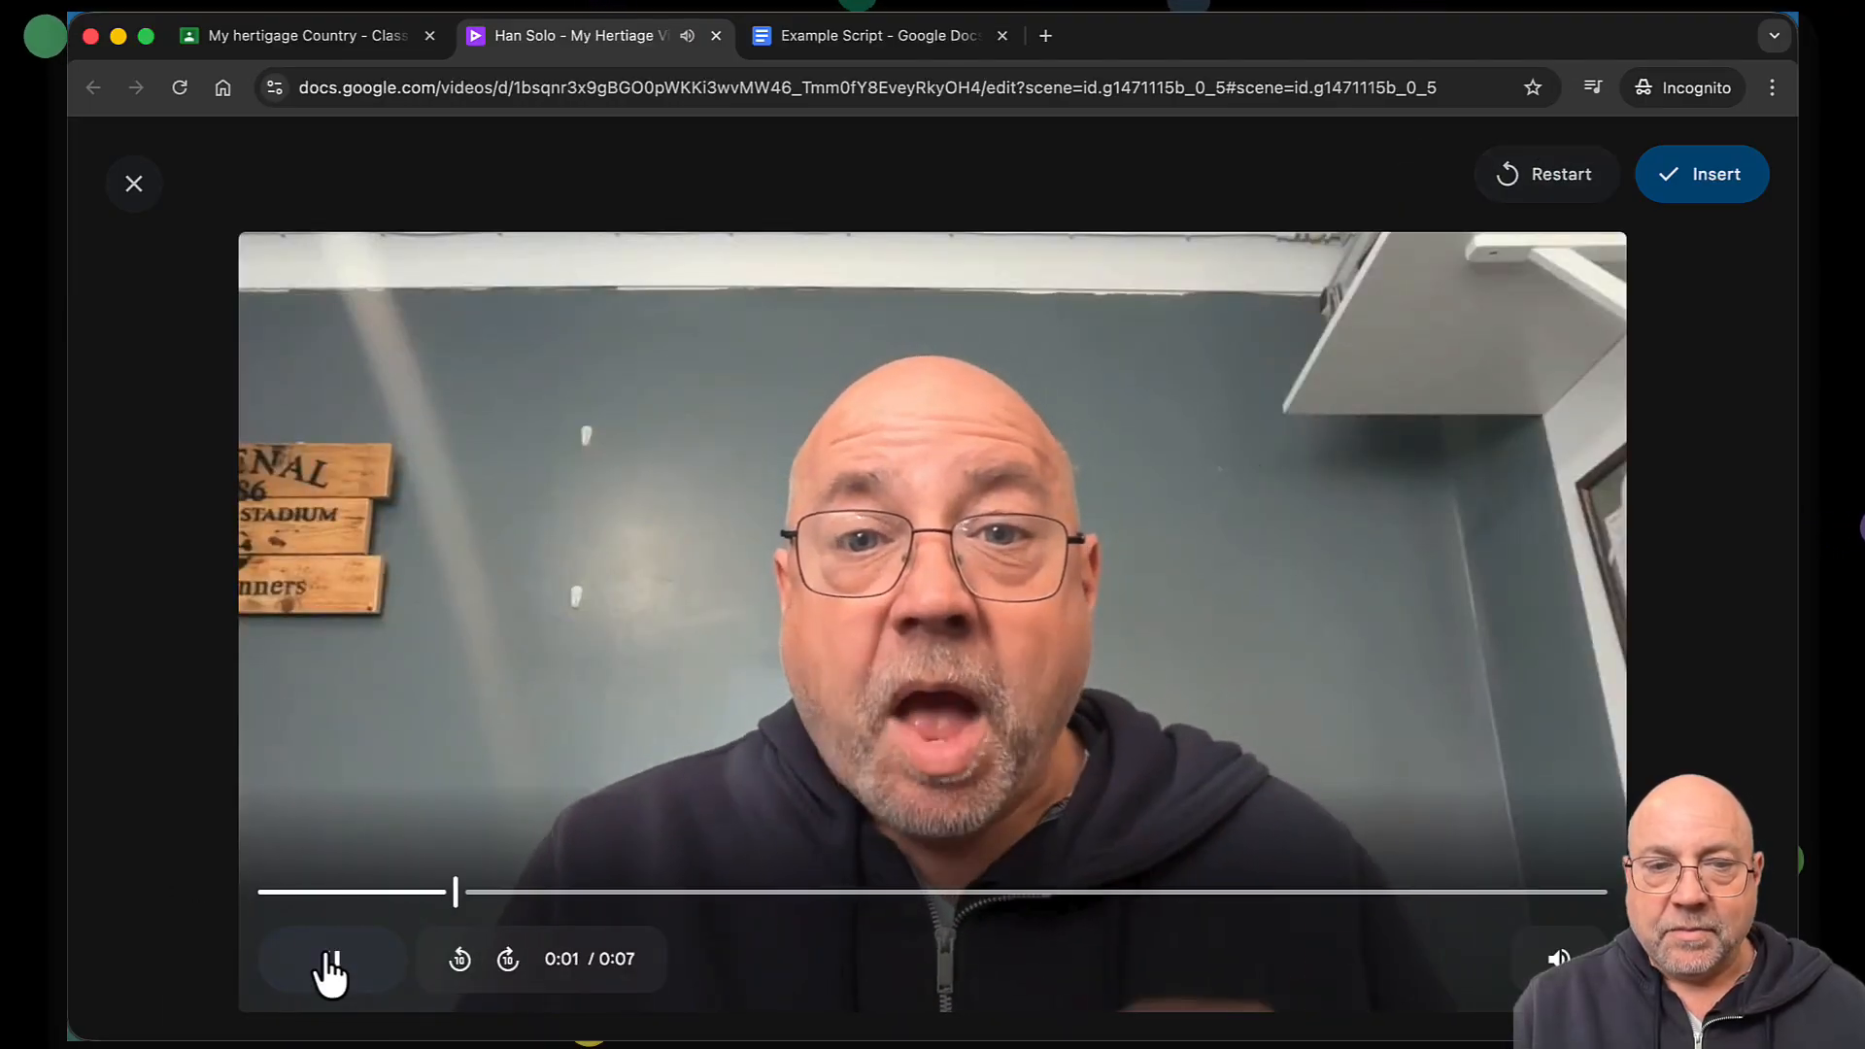
pyautogui.click(330, 966)
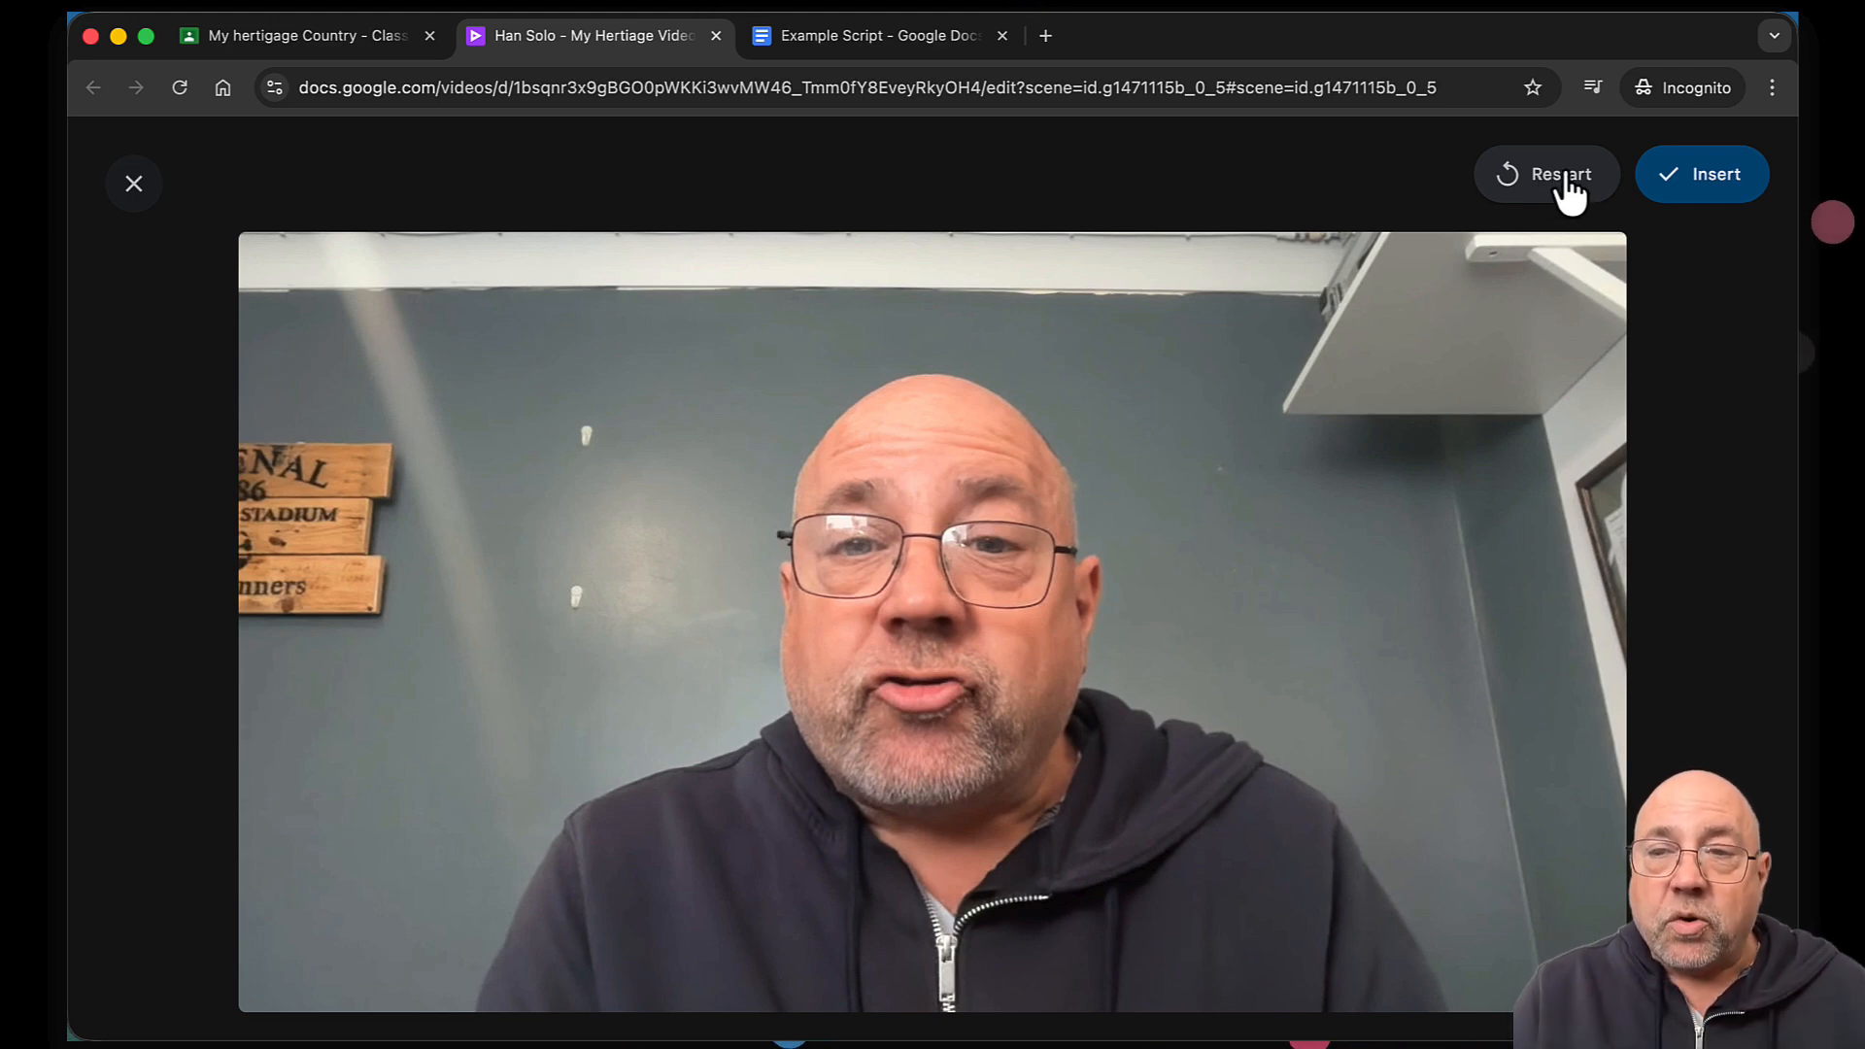
pyautogui.click(1707, 189)
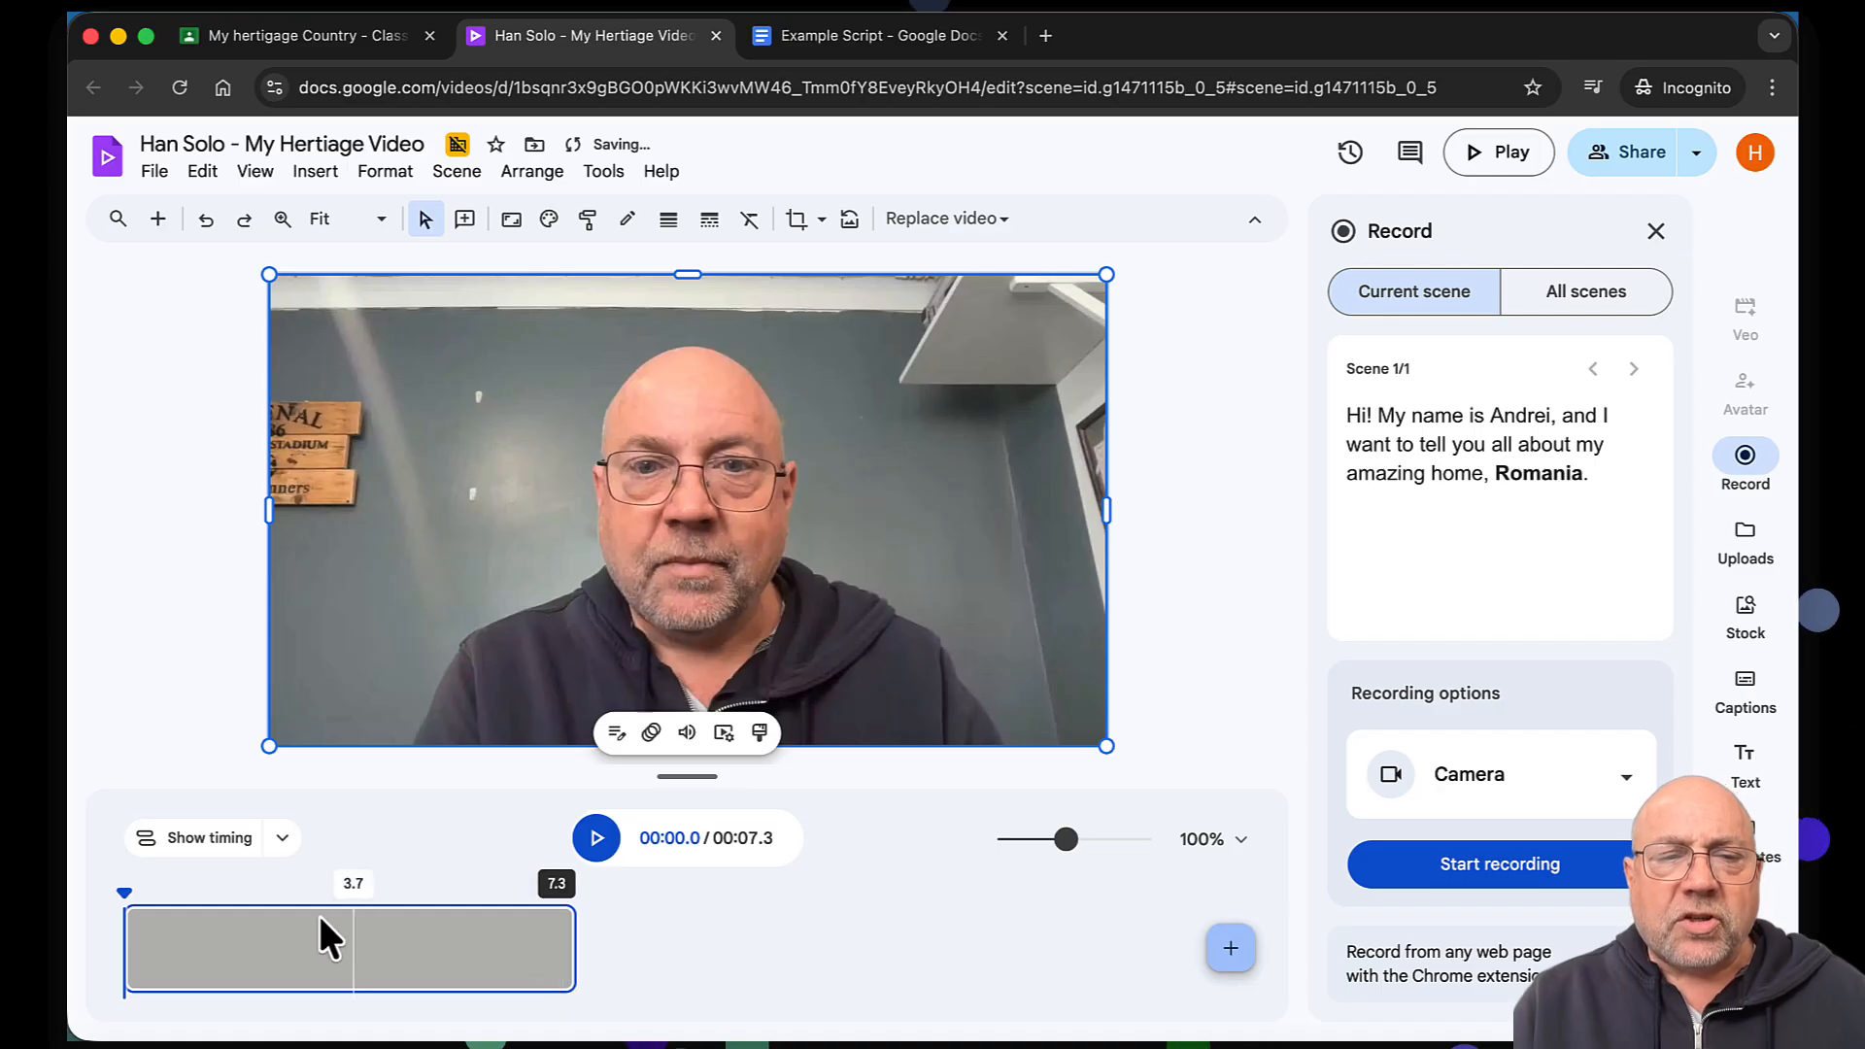
# Play back scene 1, trim its end to 7.0 seconds, and dismiss the styled captions suggestion
pyautogui.click(596, 837)
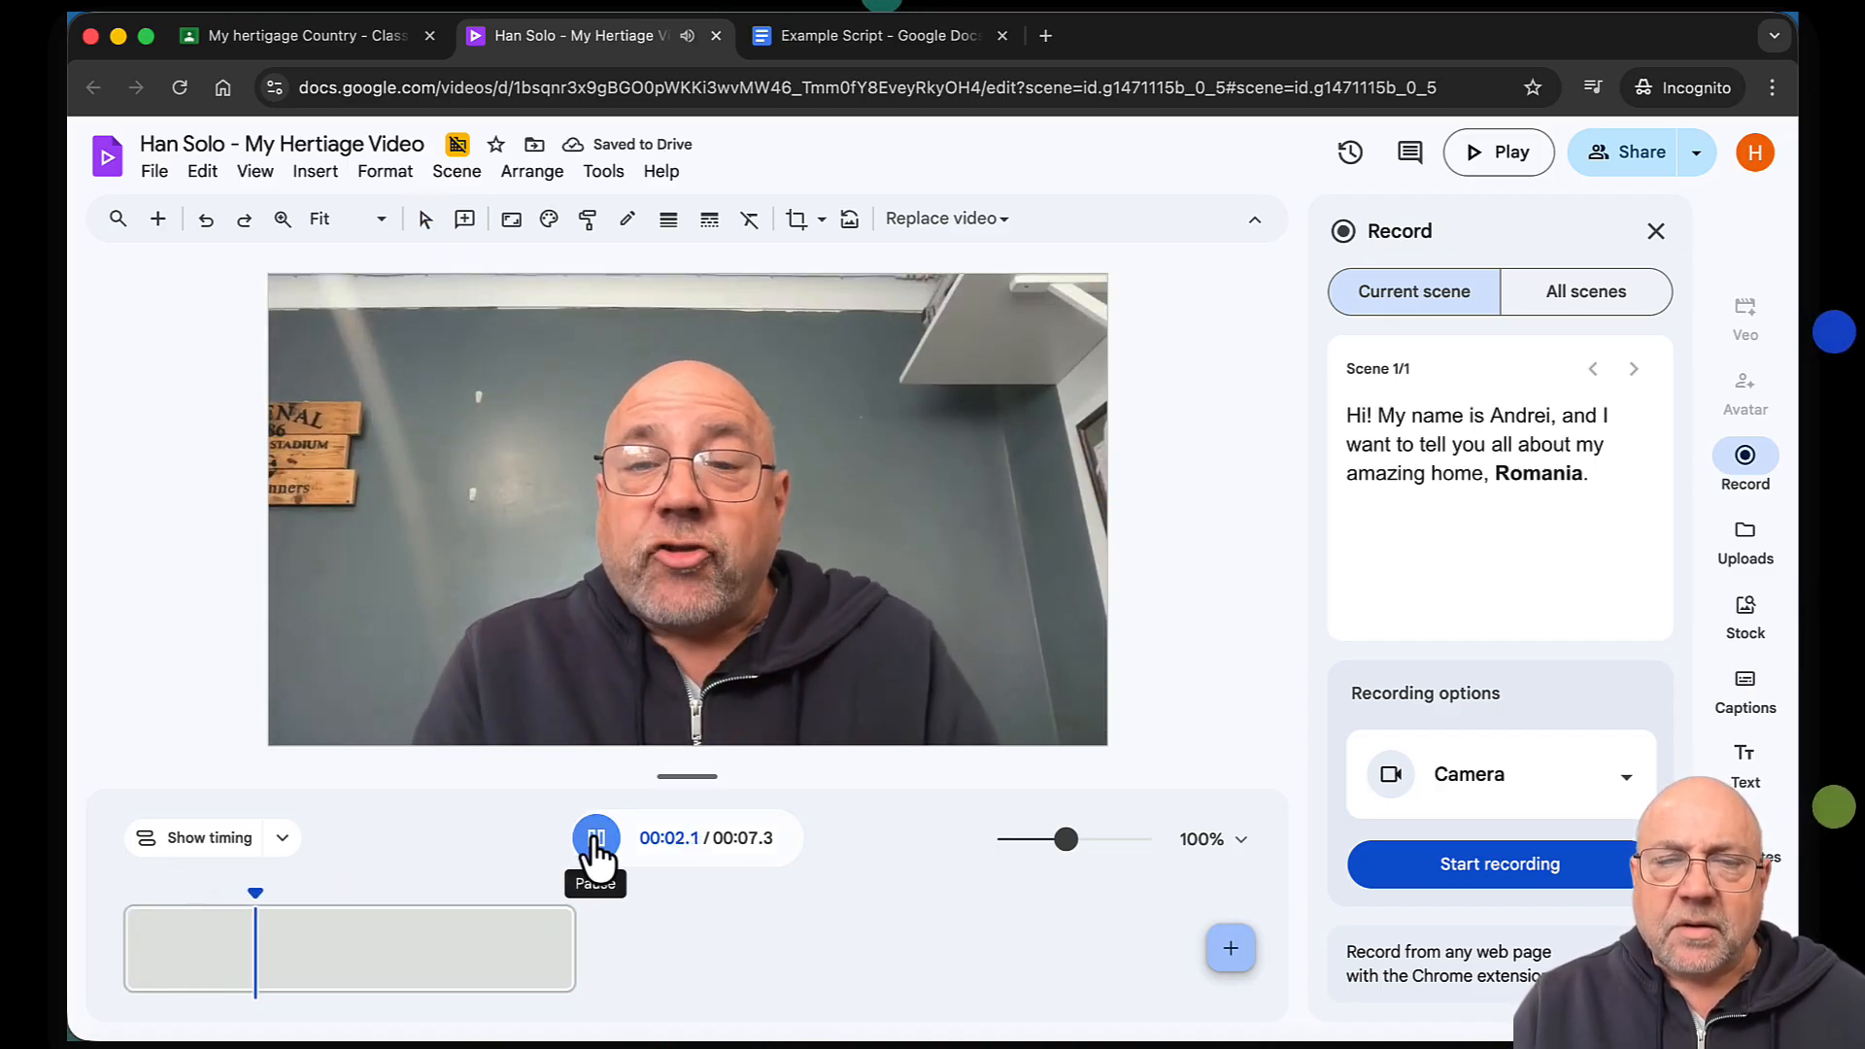
pyautogui.click(596, 837)
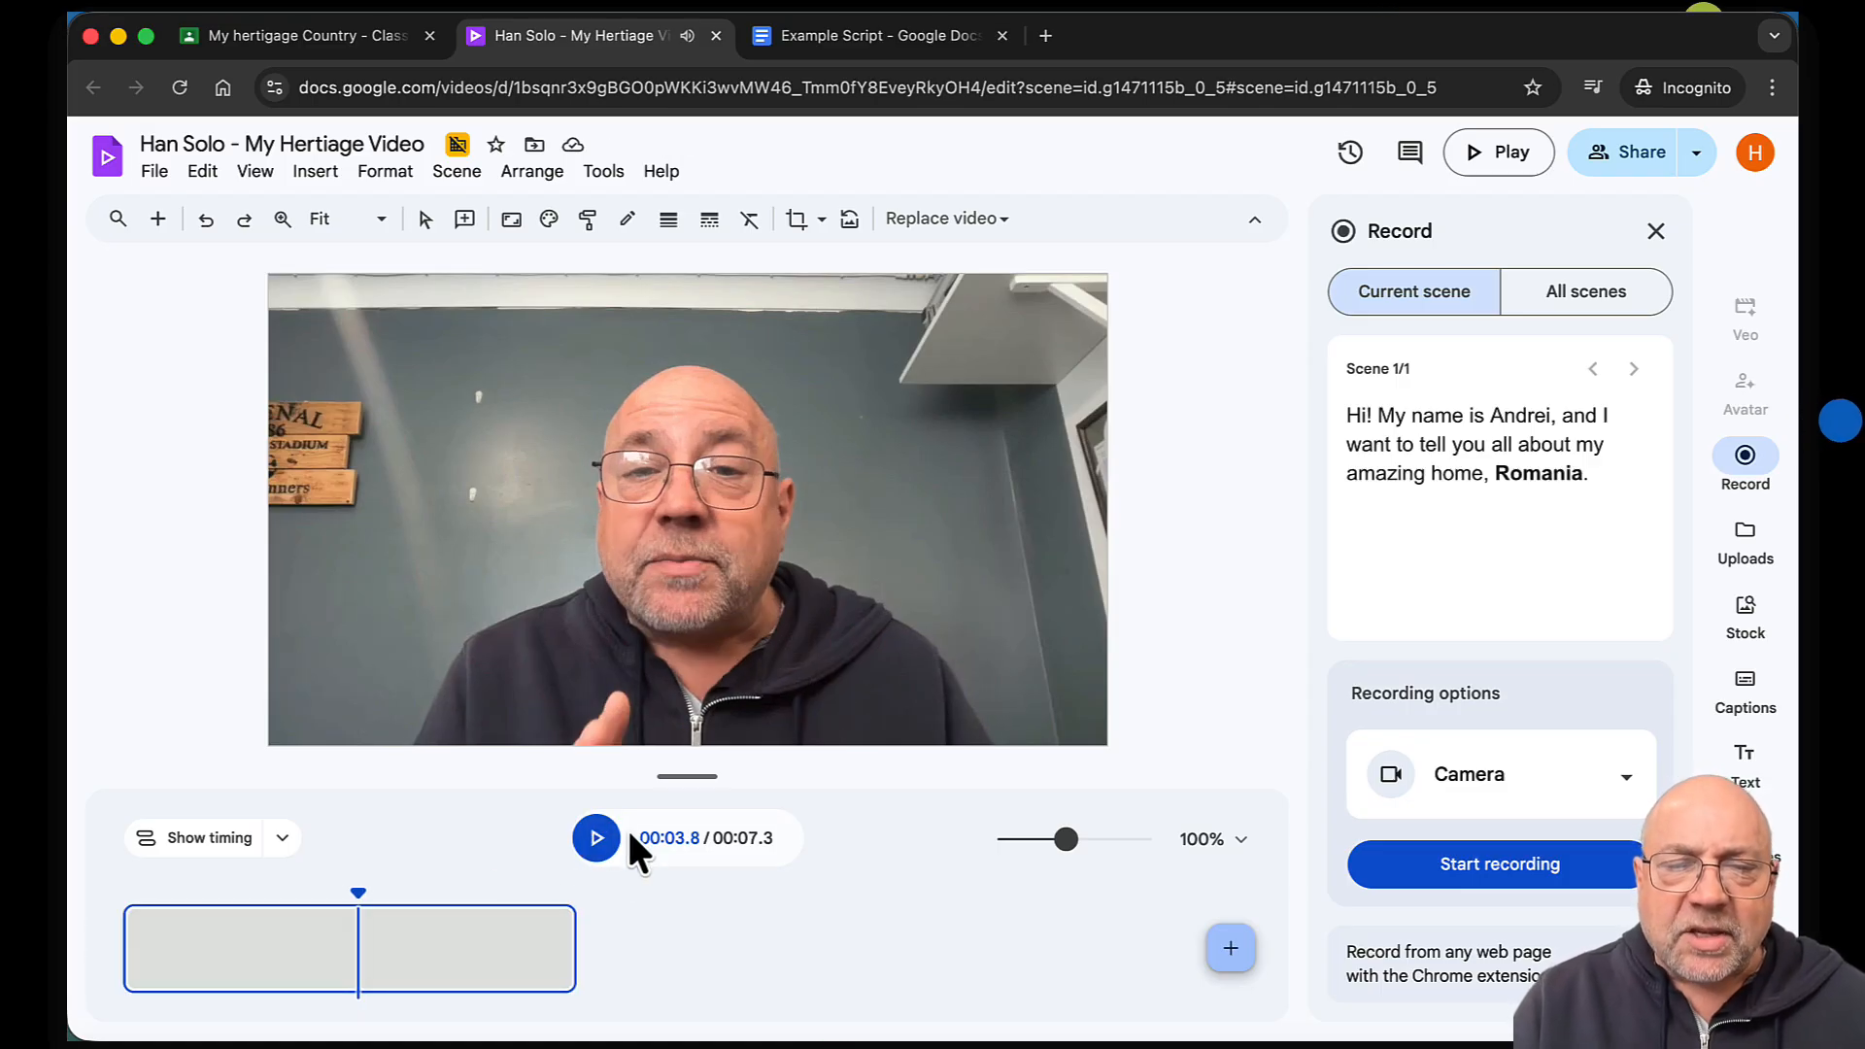
pyautogui.click(596, 837)
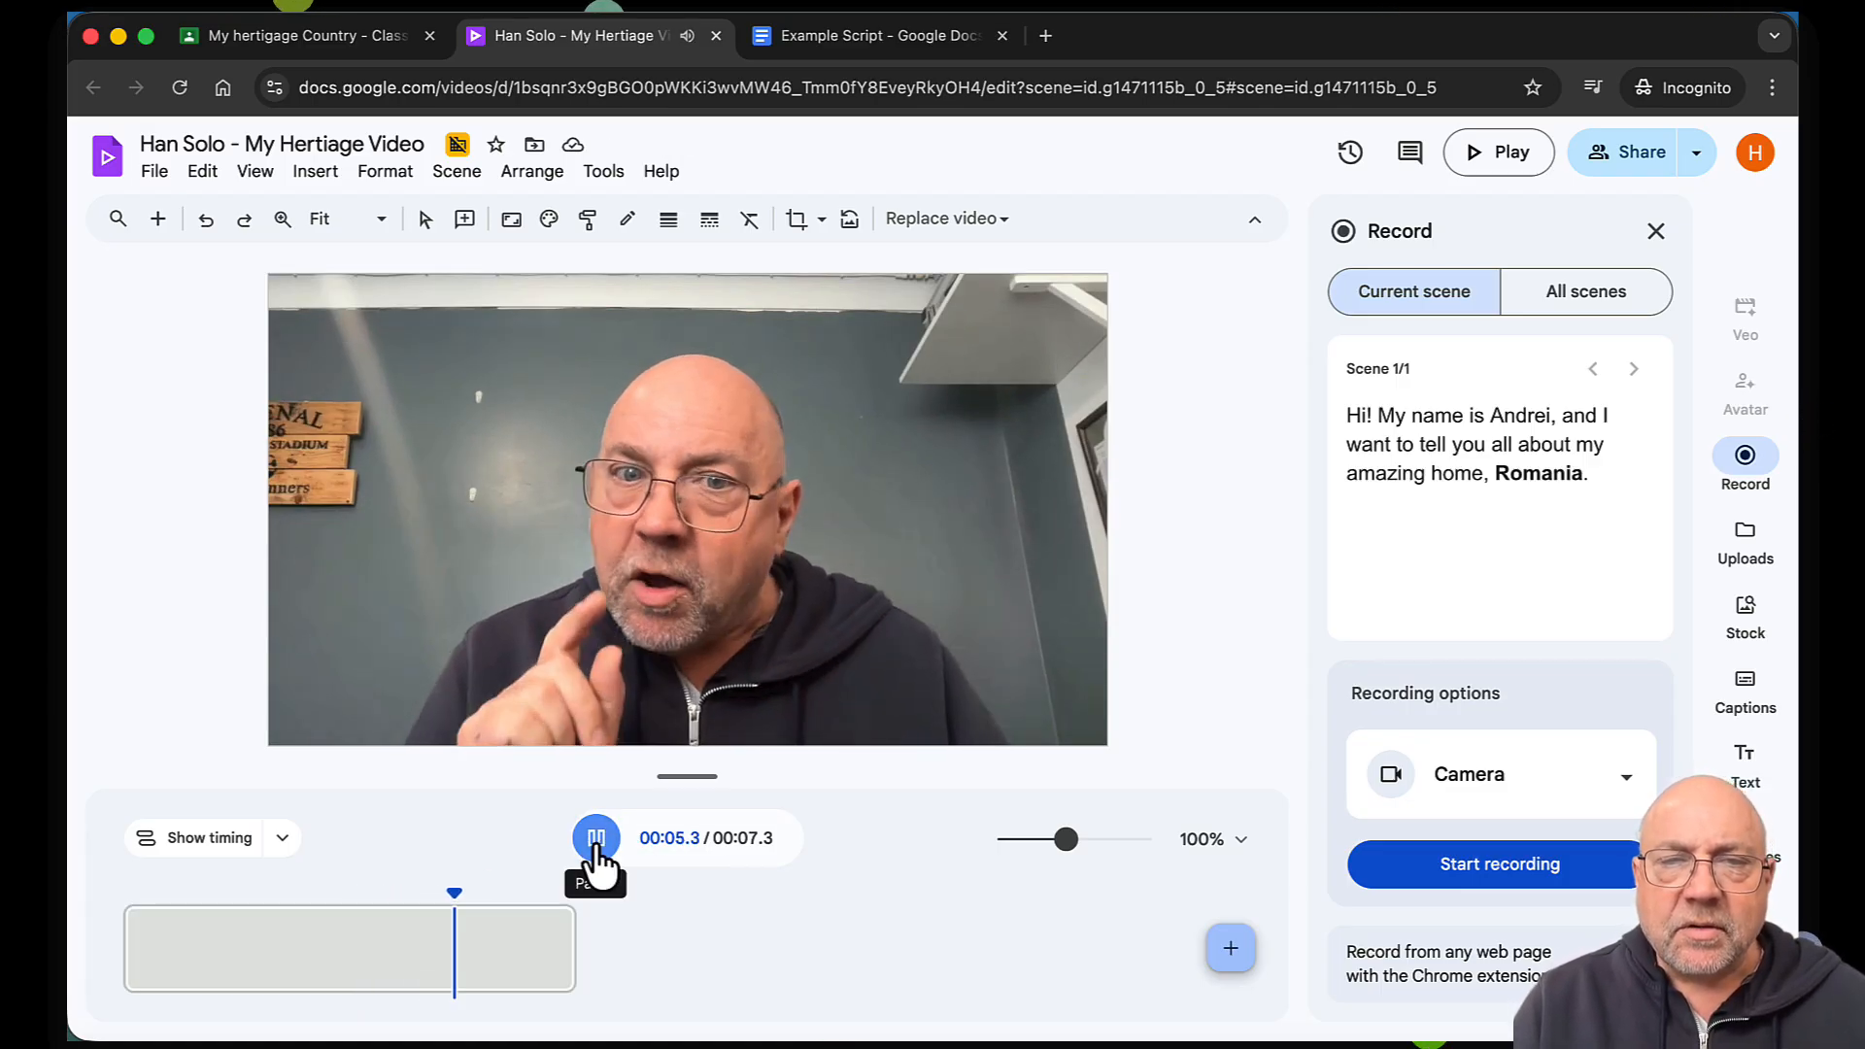
pyautogui.click(597, 838)
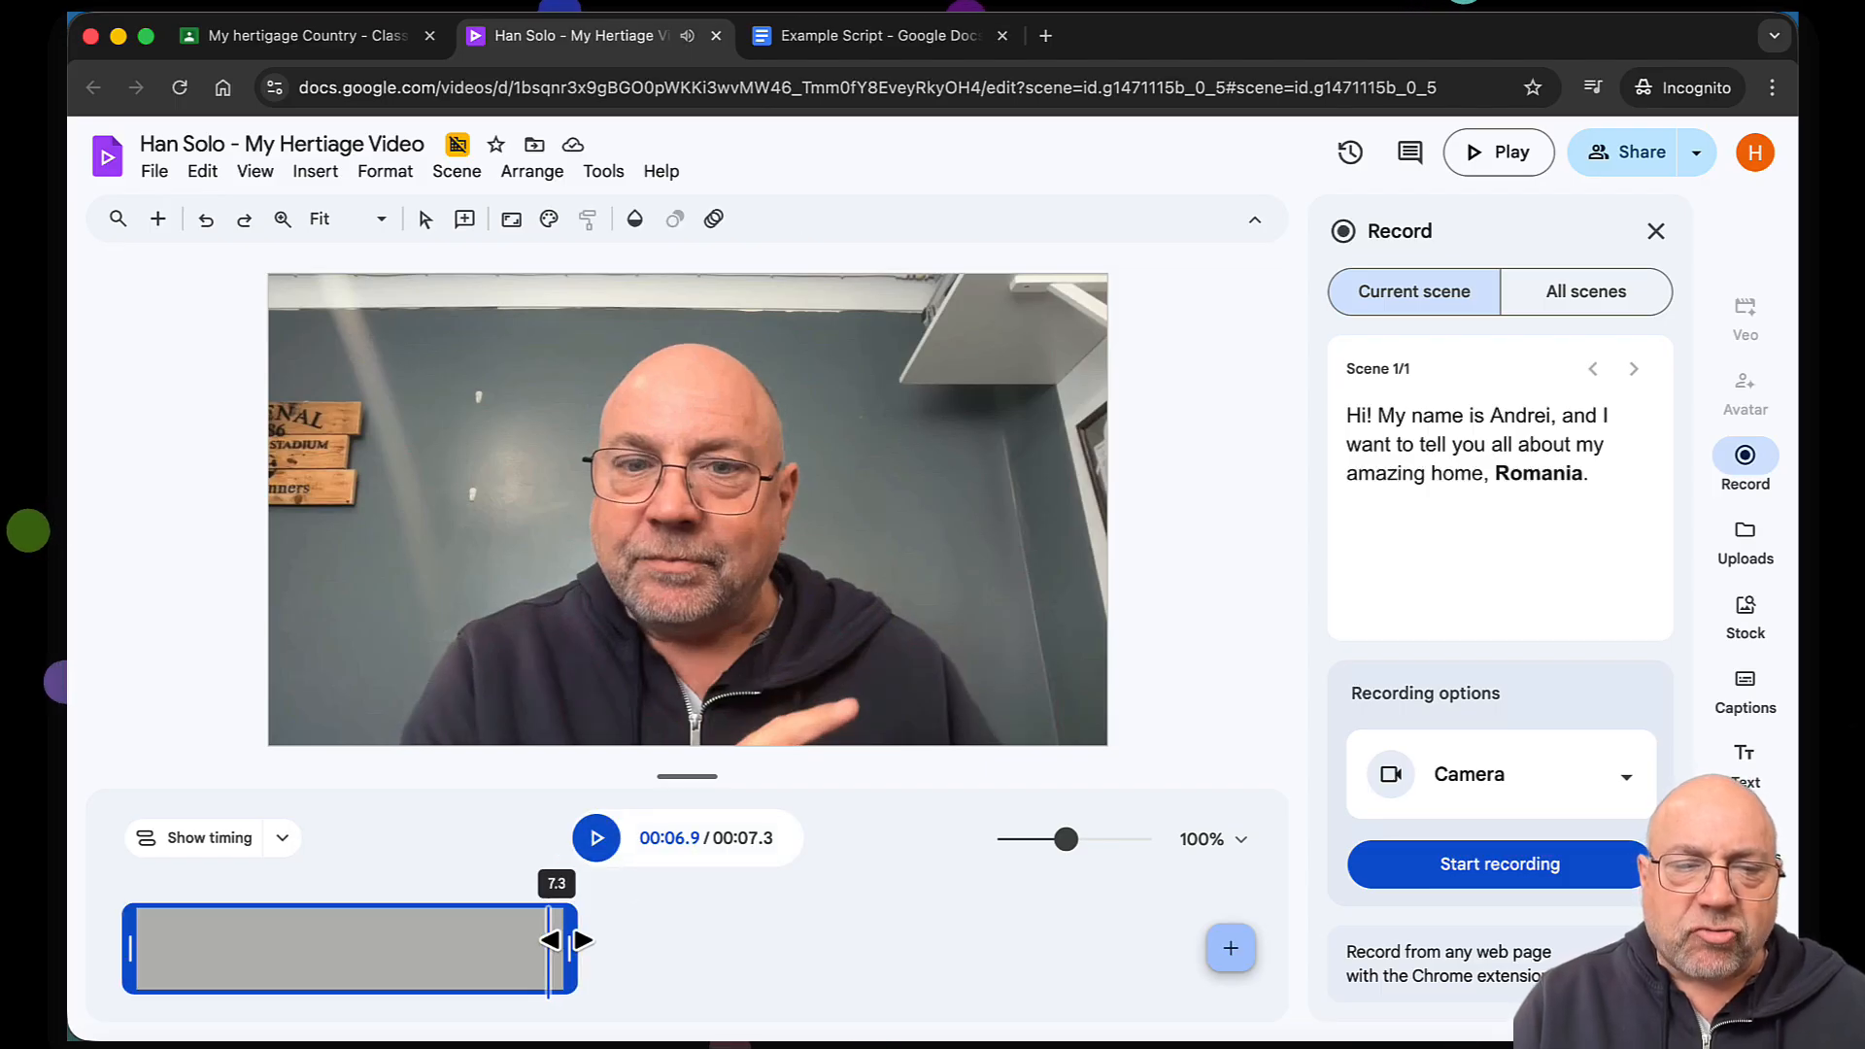
pyautogui.moveTo(570, 939); pyautogui.dragTo(551, 937)
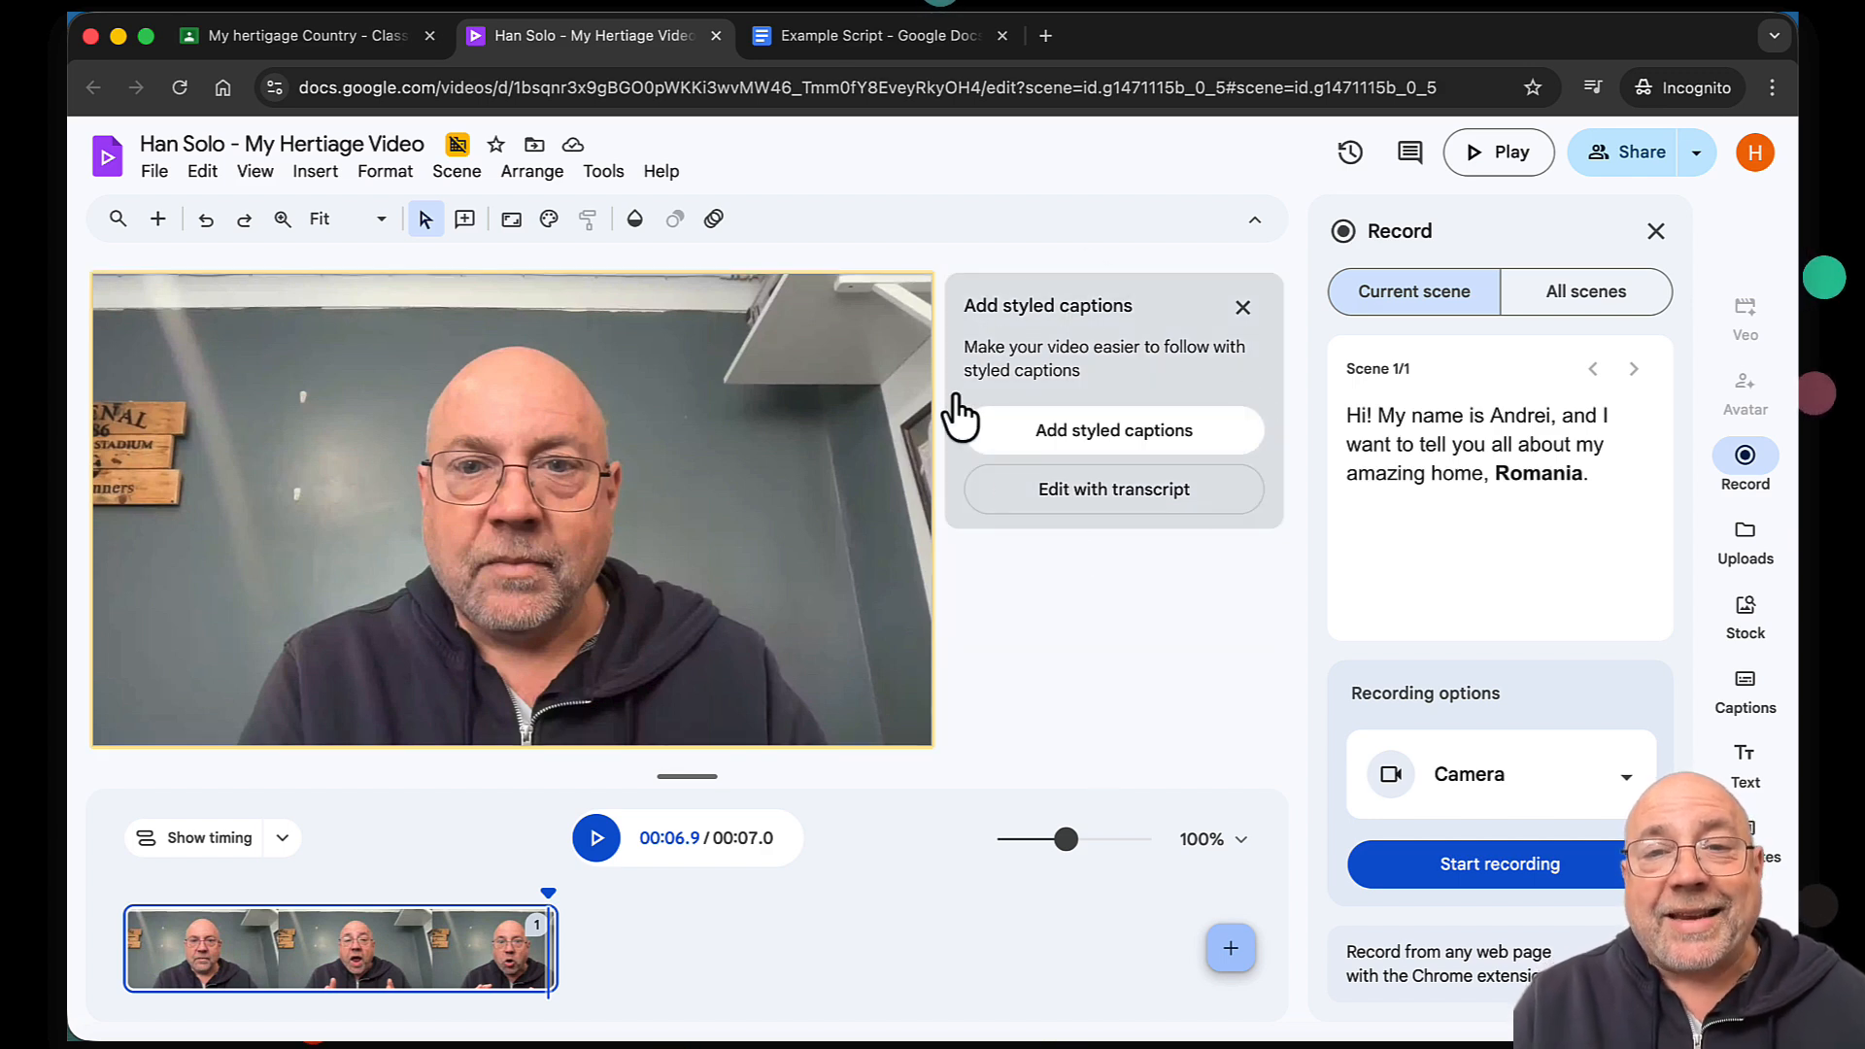
pyautogui.click(1243, 309)
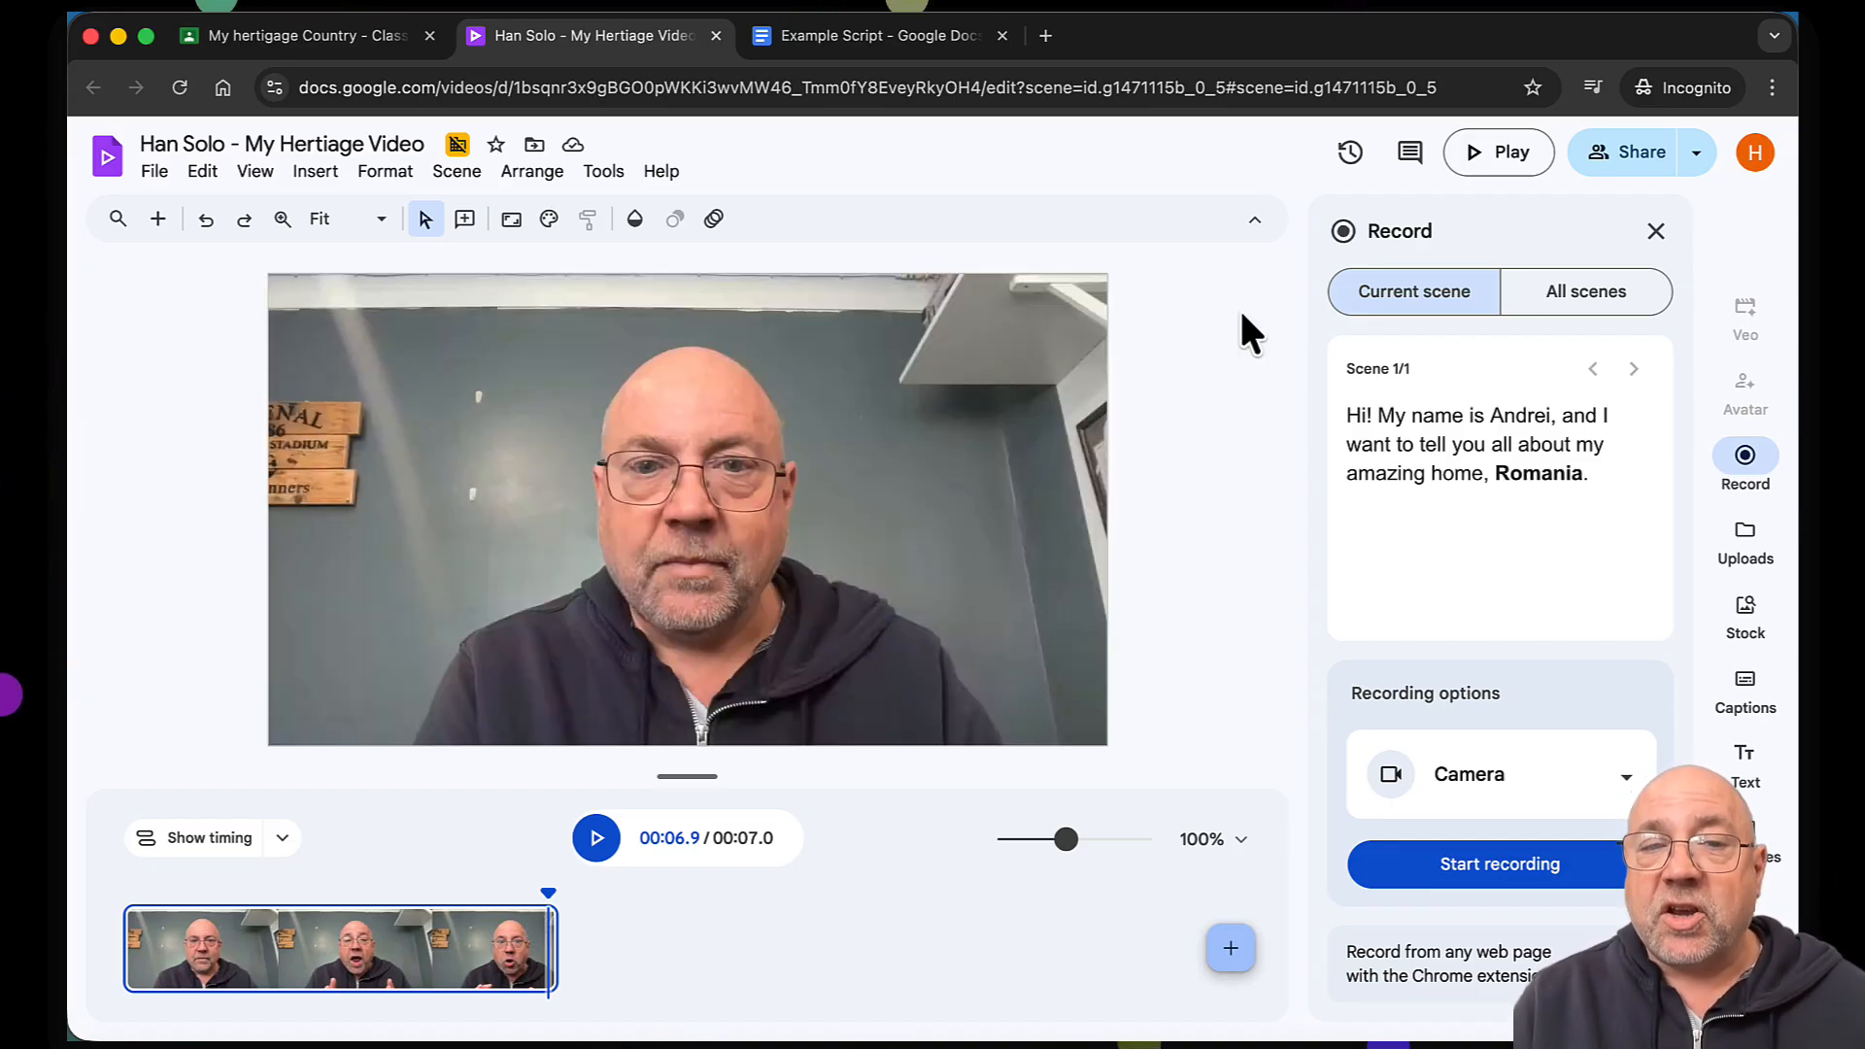
# Add a second scene, then select the script sentence about the Carpathians and the brown bear in Google Docs for copying
pyautogui.click(156, 222)
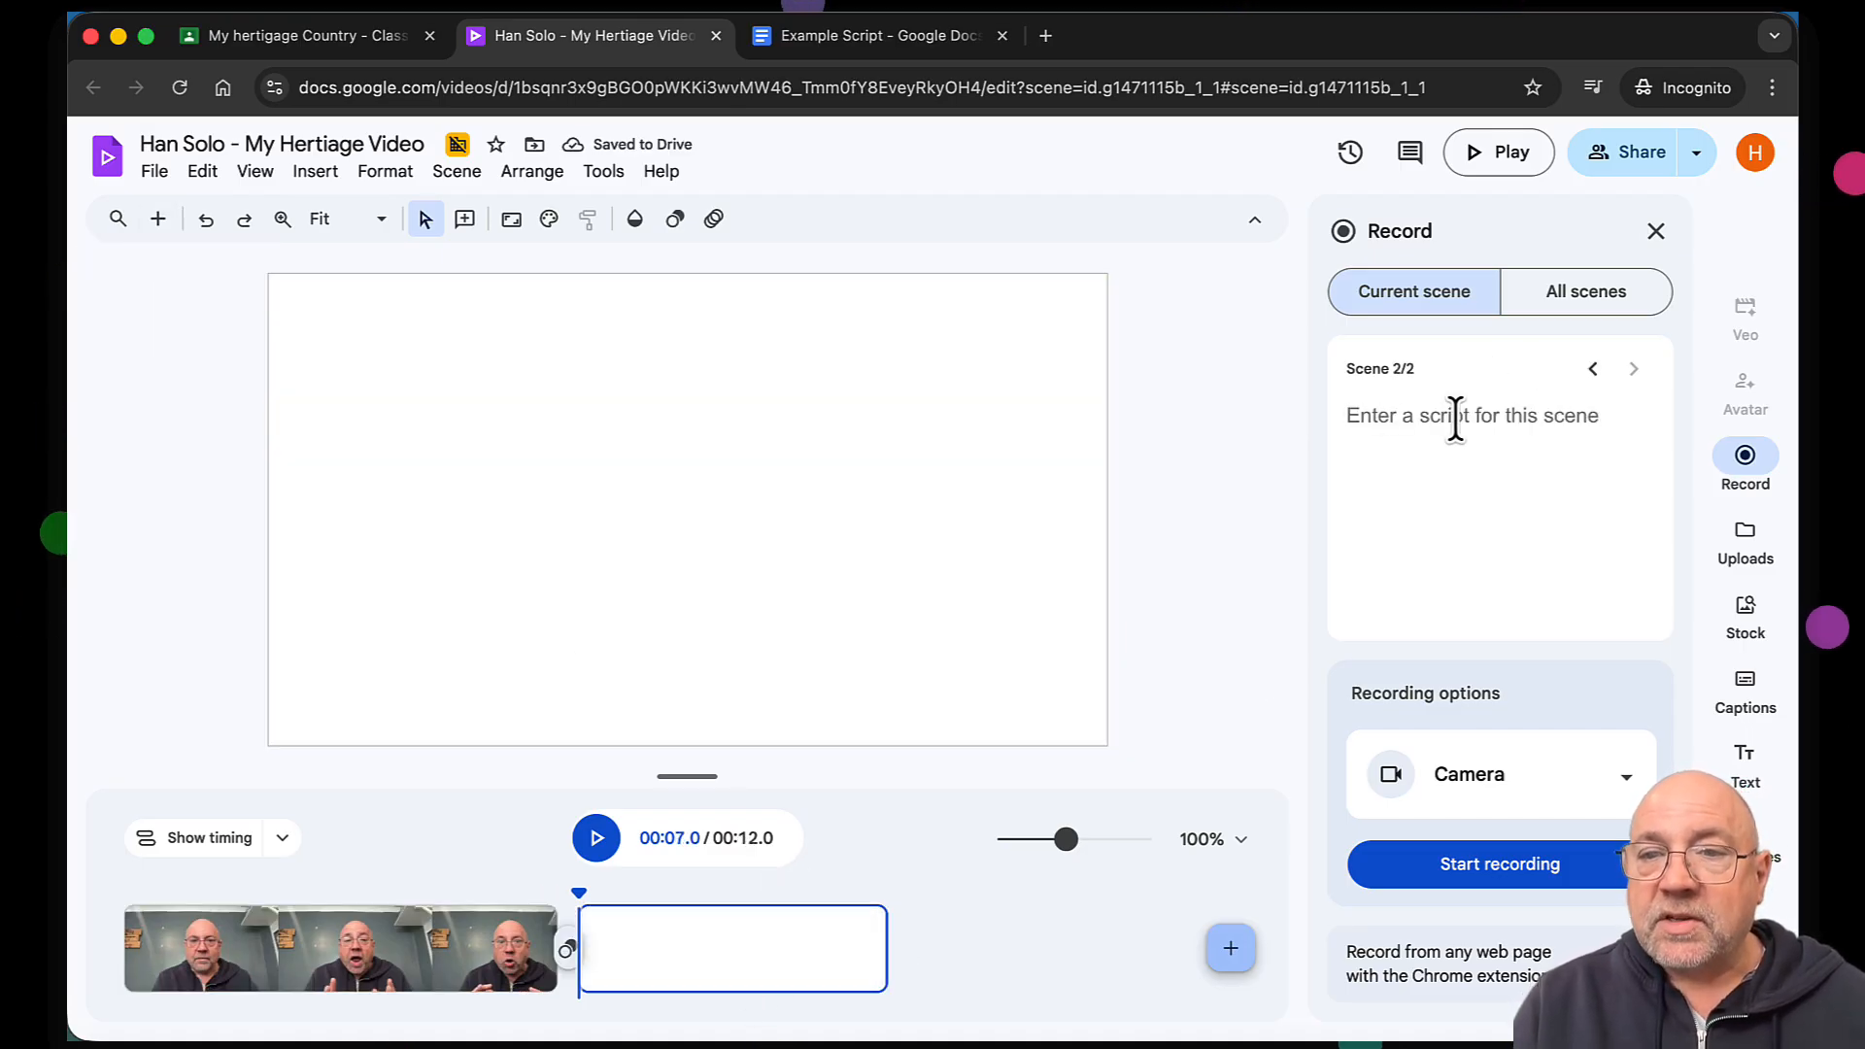
pyautogui.click(883, 41)
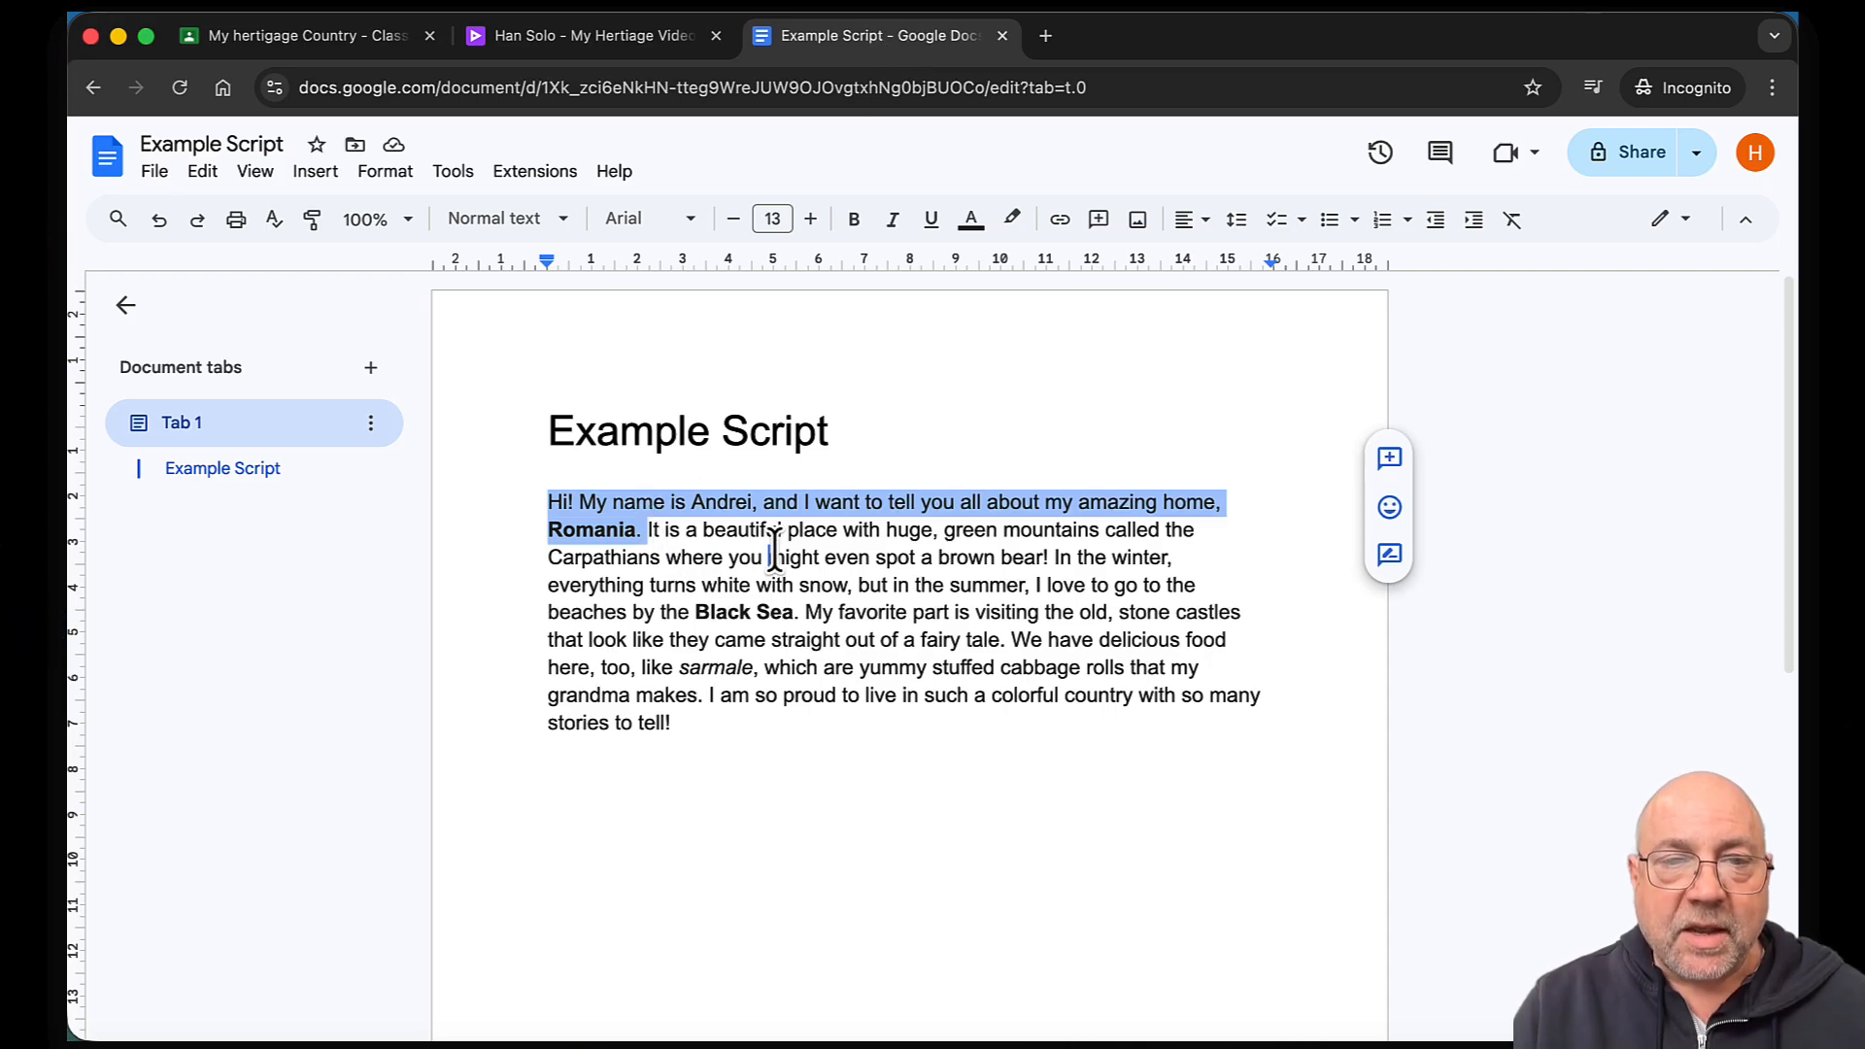
pyautogui.click(646, 531)
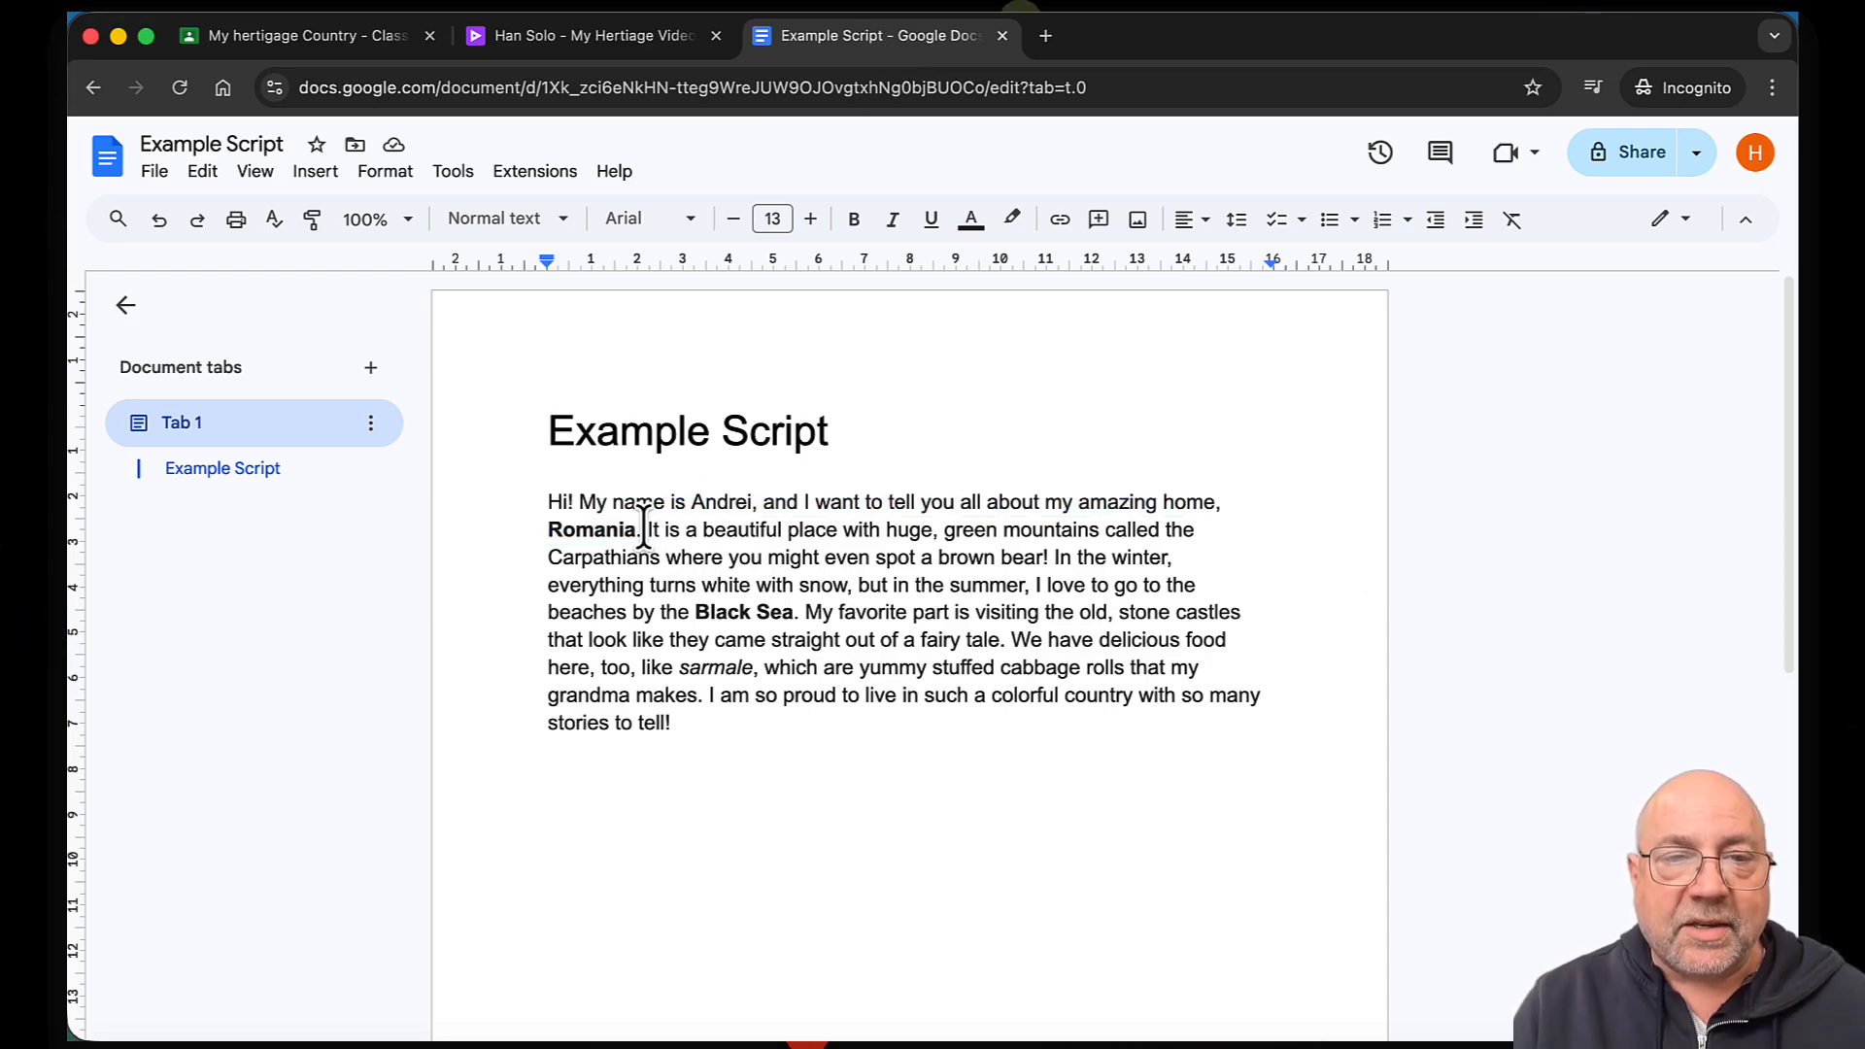
pyautogui.moveTo(644, 531); pyautogui.dragTo(1030, 564)
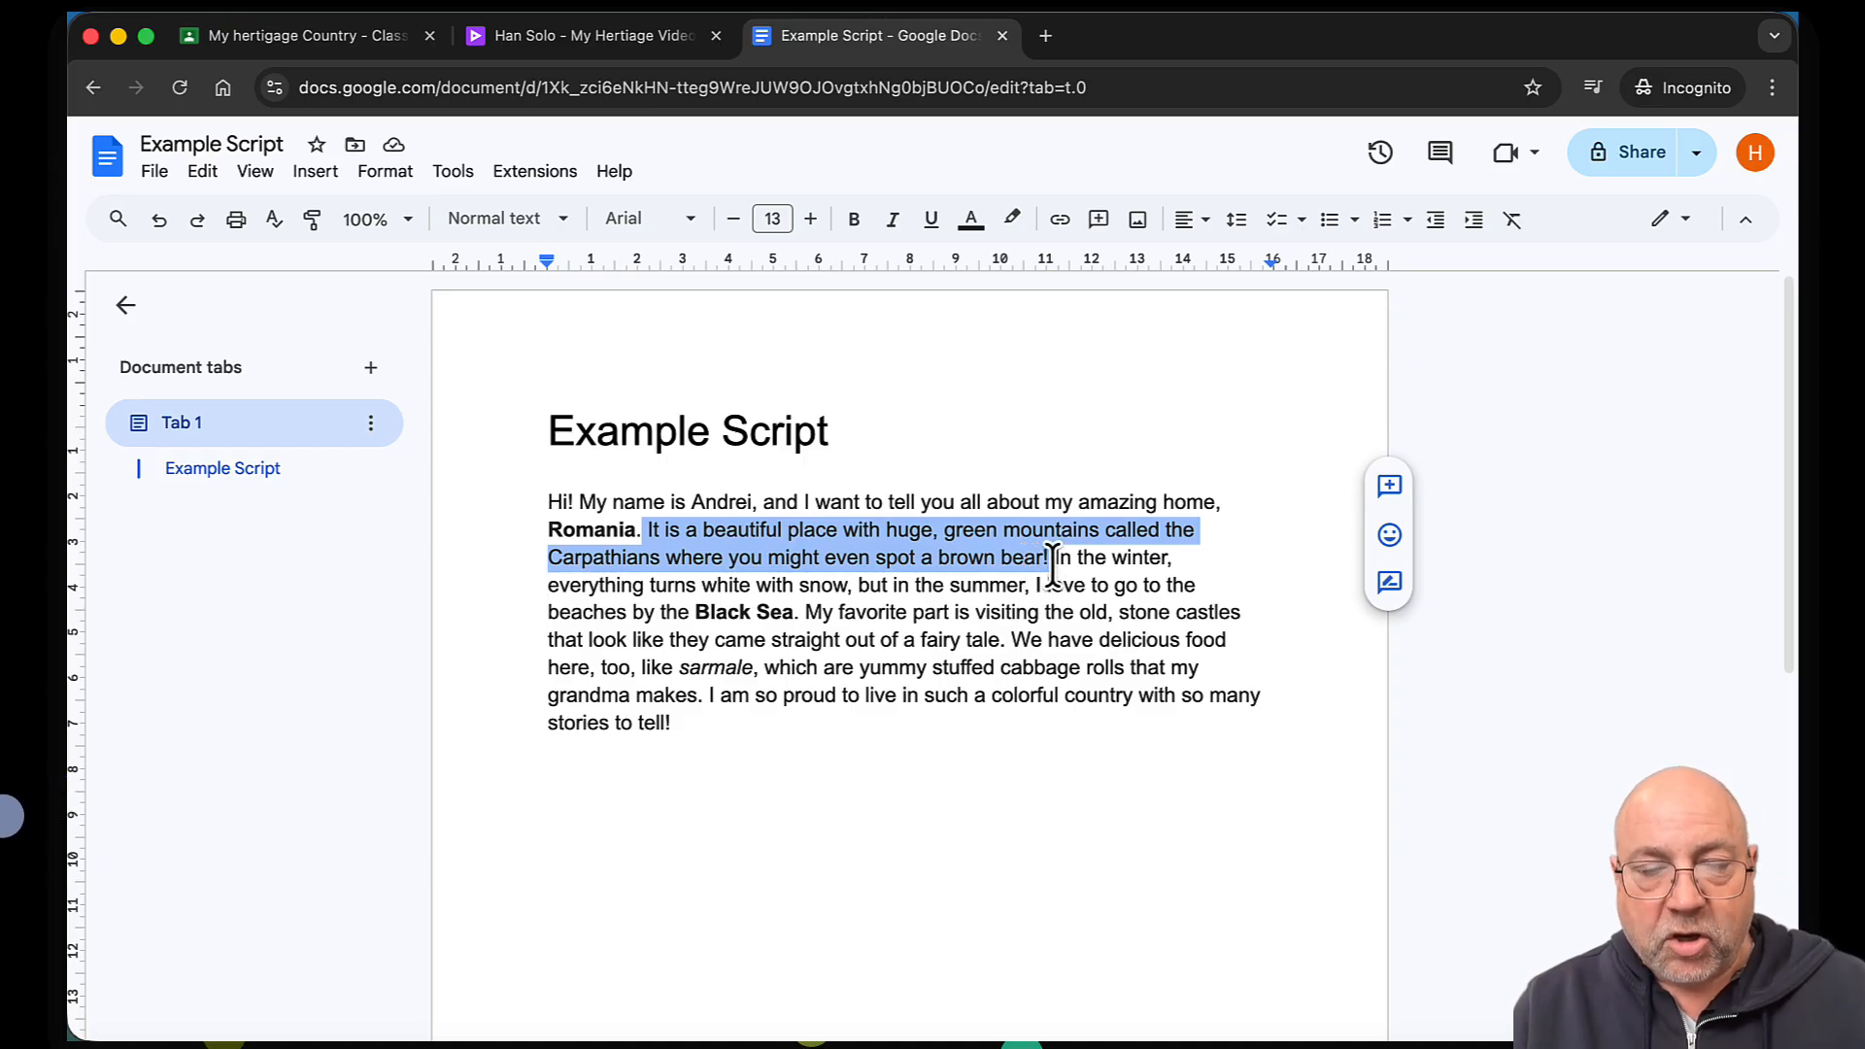
# Paste the Carpathians and brown bear sentence as scene 2's script in Google Vids and remove its leading space
pyautogui.click(604, 37)
pyautogui.click(1416, 425)
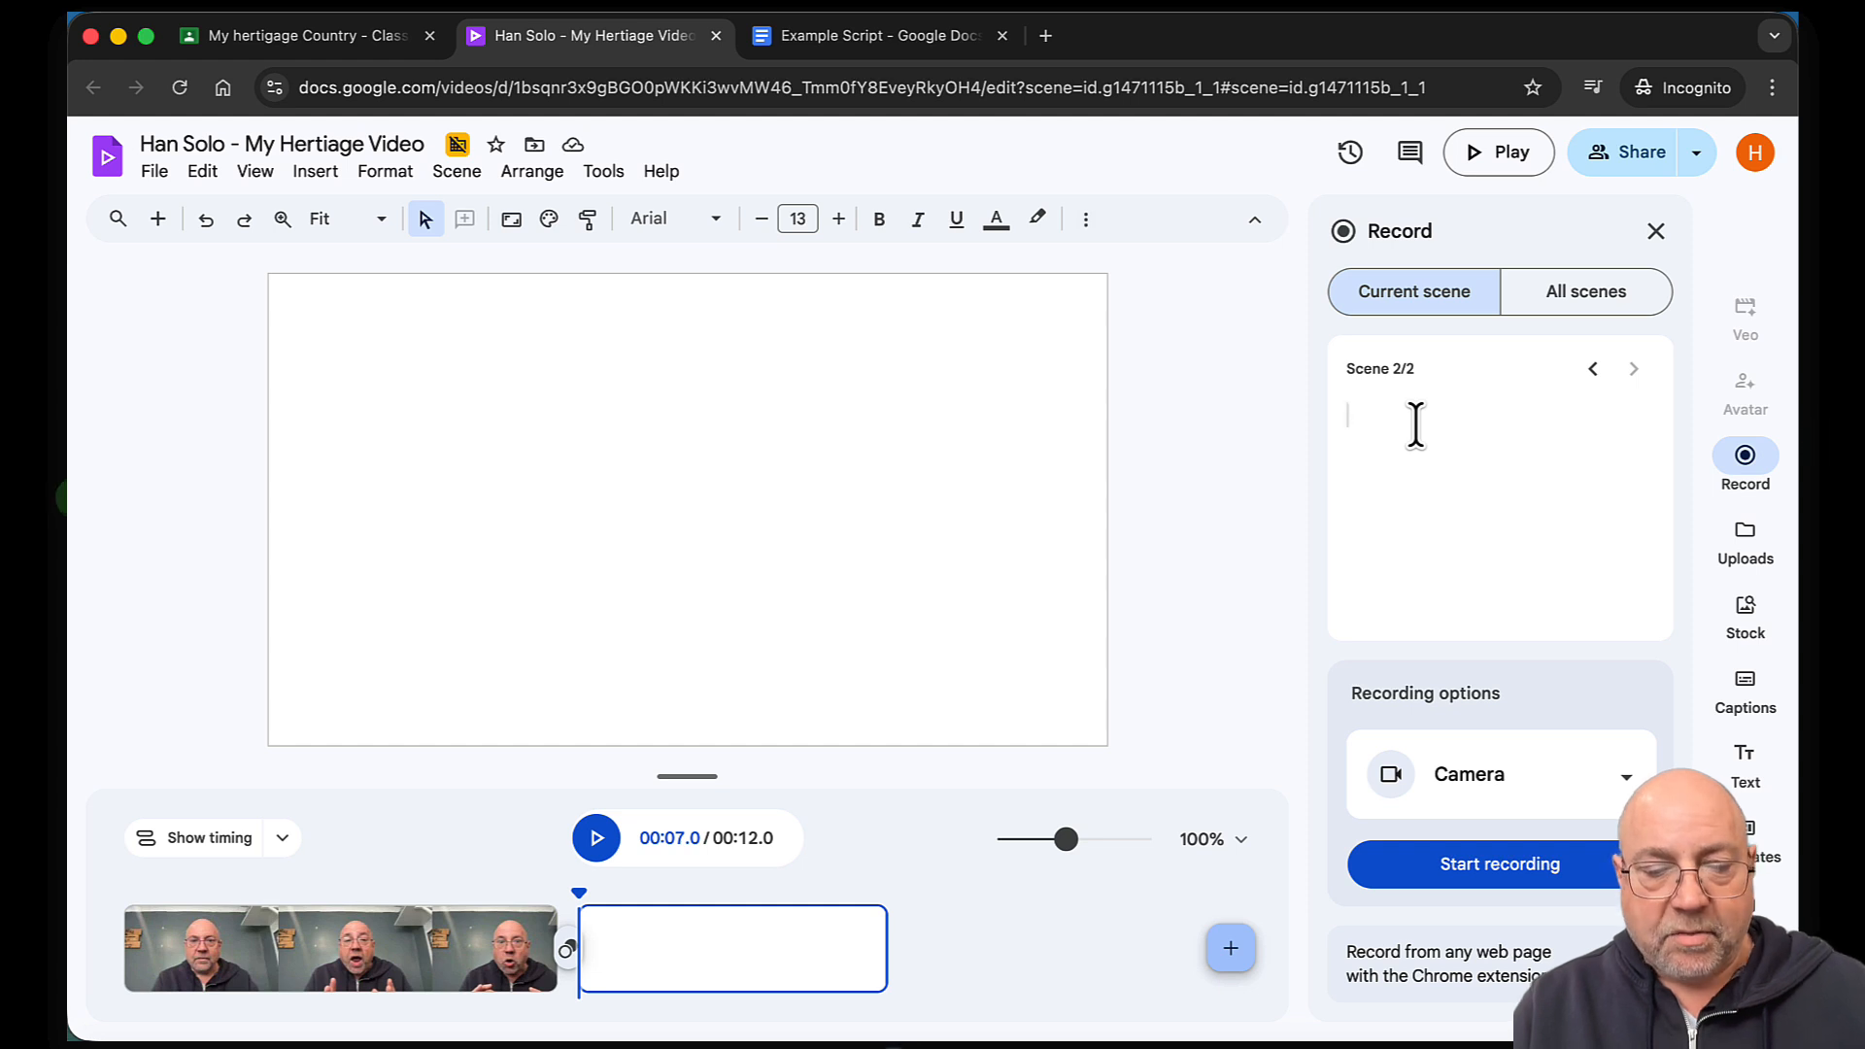
pyautogui.write('It is a beautiful place with huge, green mountains called the Carpathians where you might even spot a brown bear!')
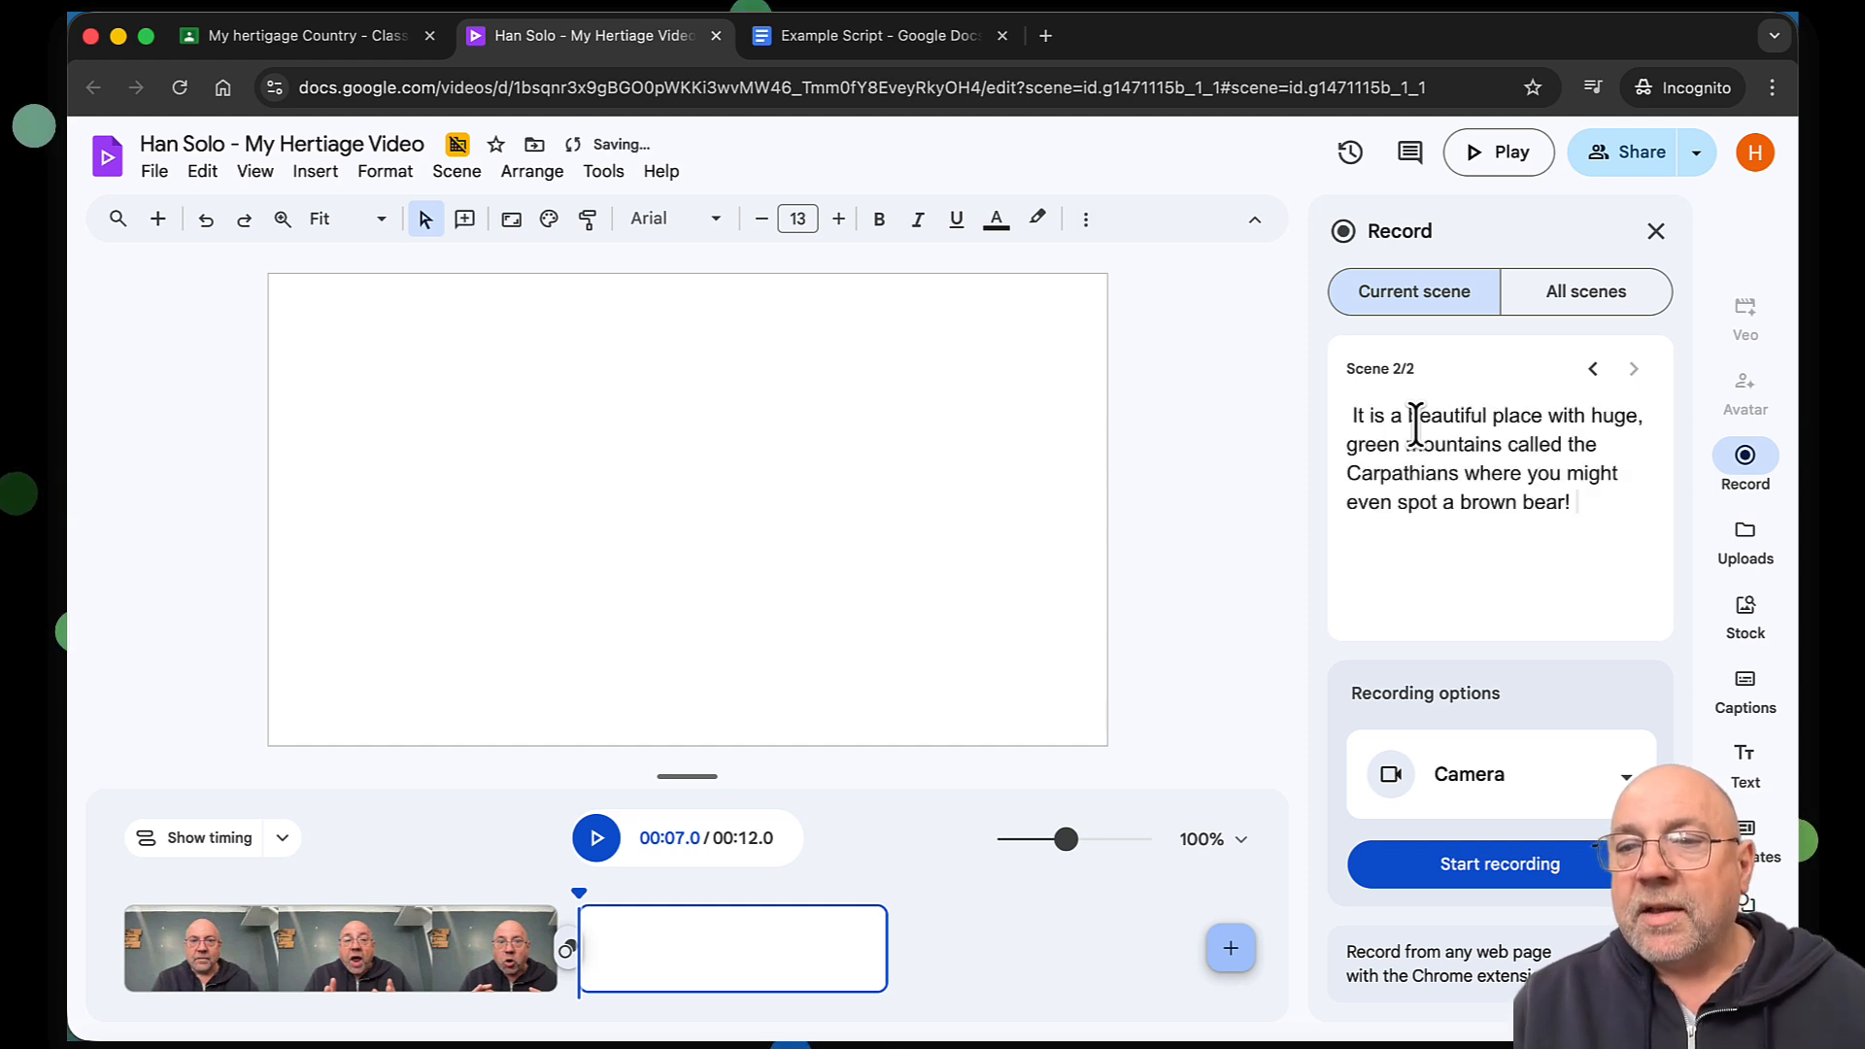
pyautogui.click(1352, 416)
pyautogui.press('BackSpace')
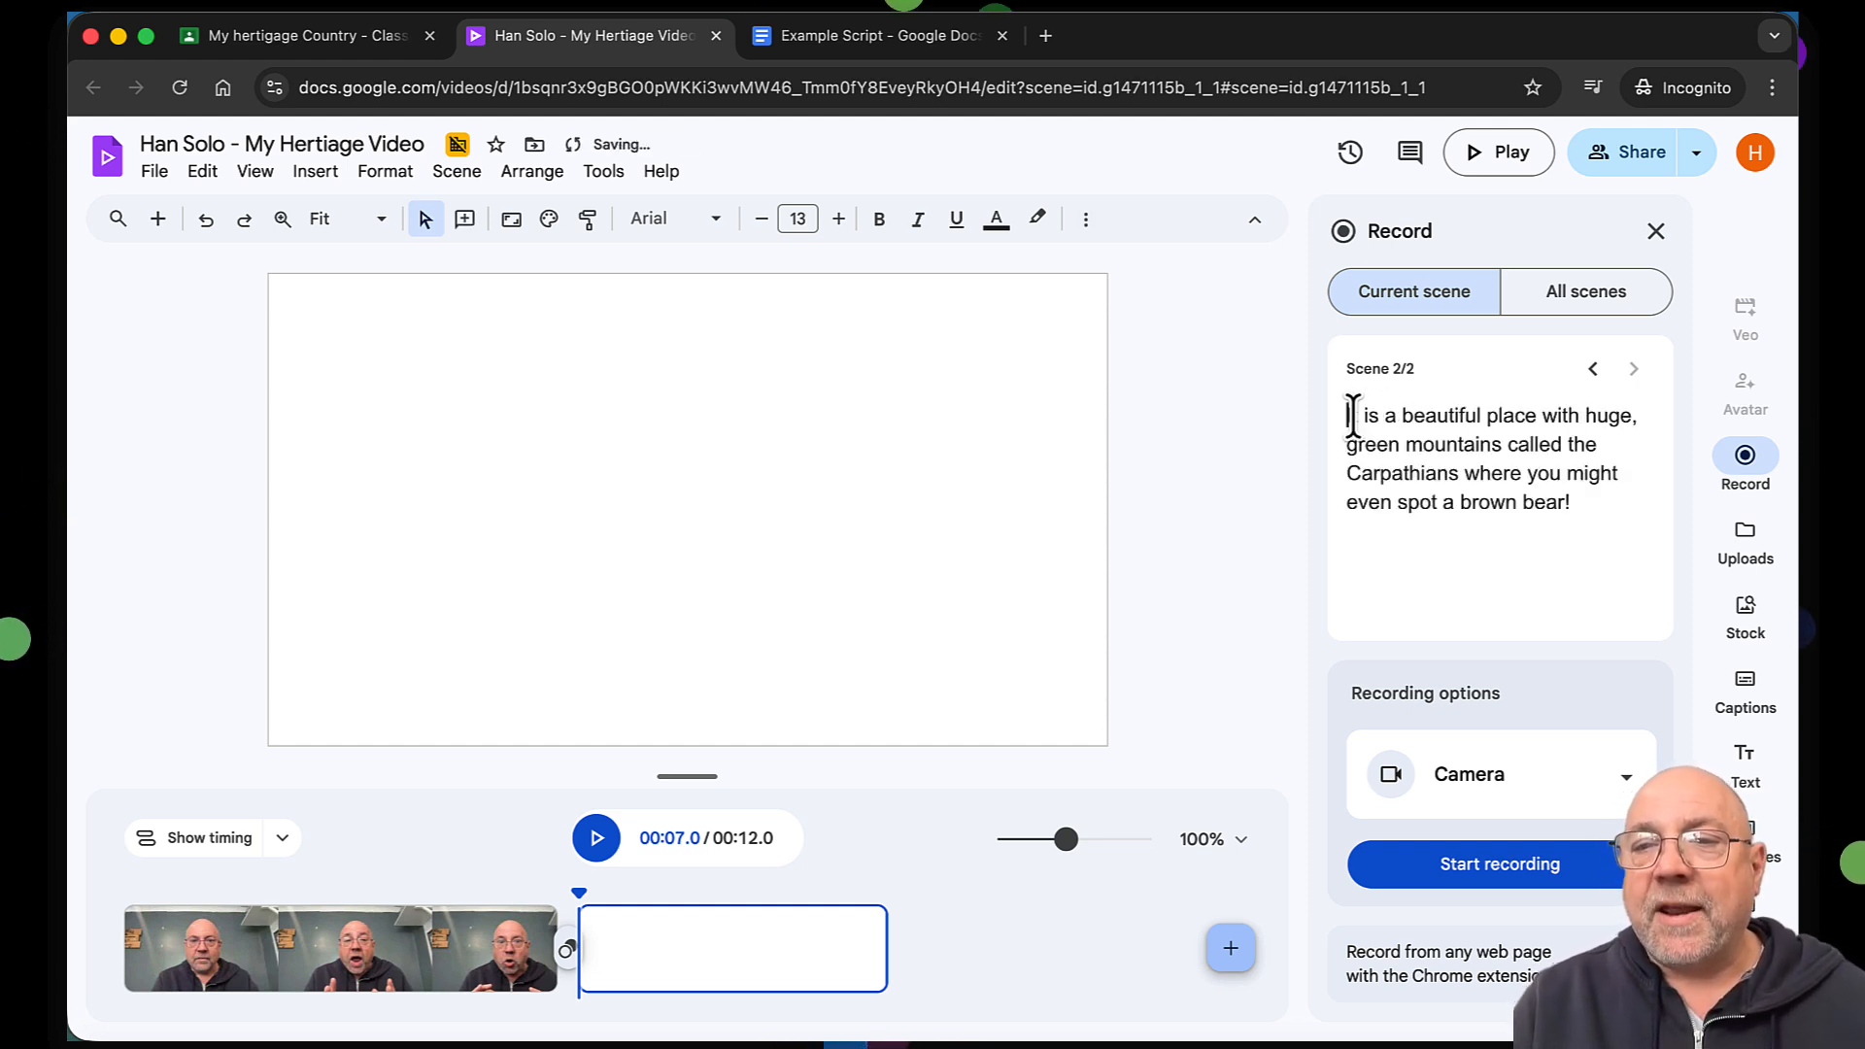
# Record a camera clip of about 10 seconds for scene 2 while reading the rolling script
pyautogui.click(1511, 870)
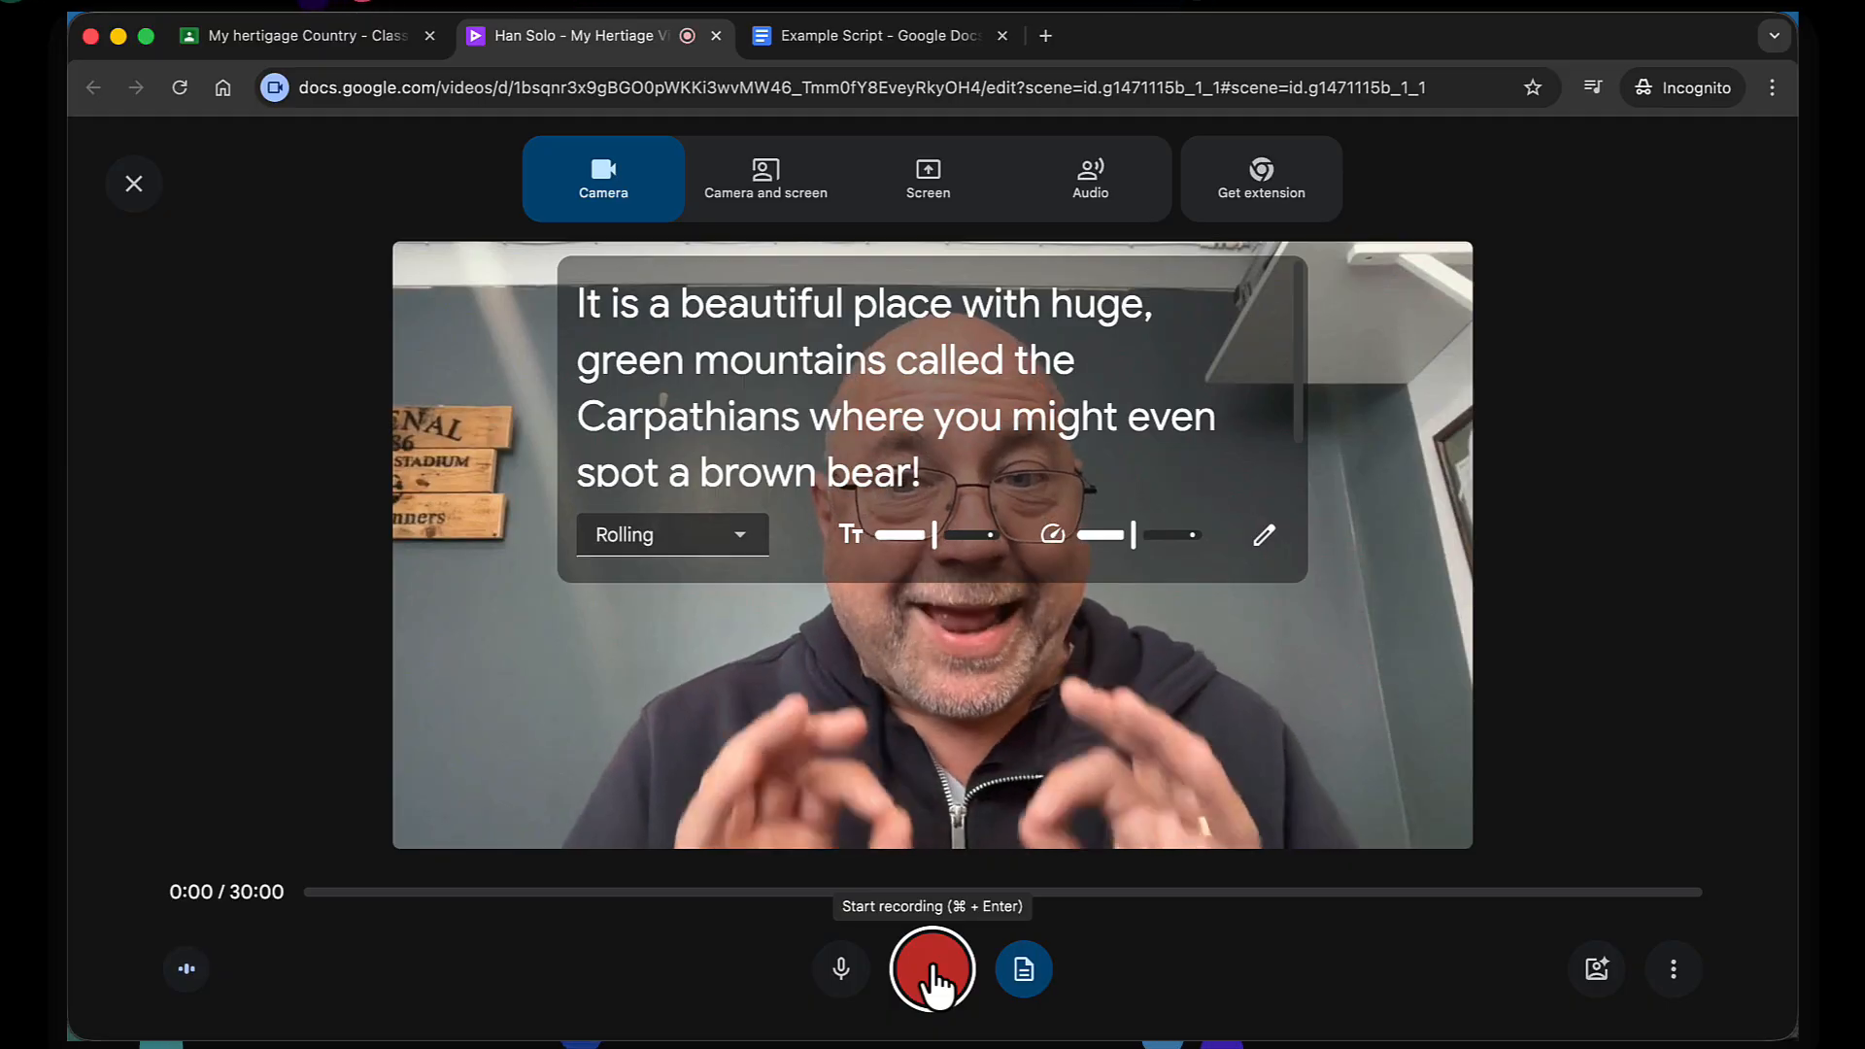
pyautogui.click(933, 966)
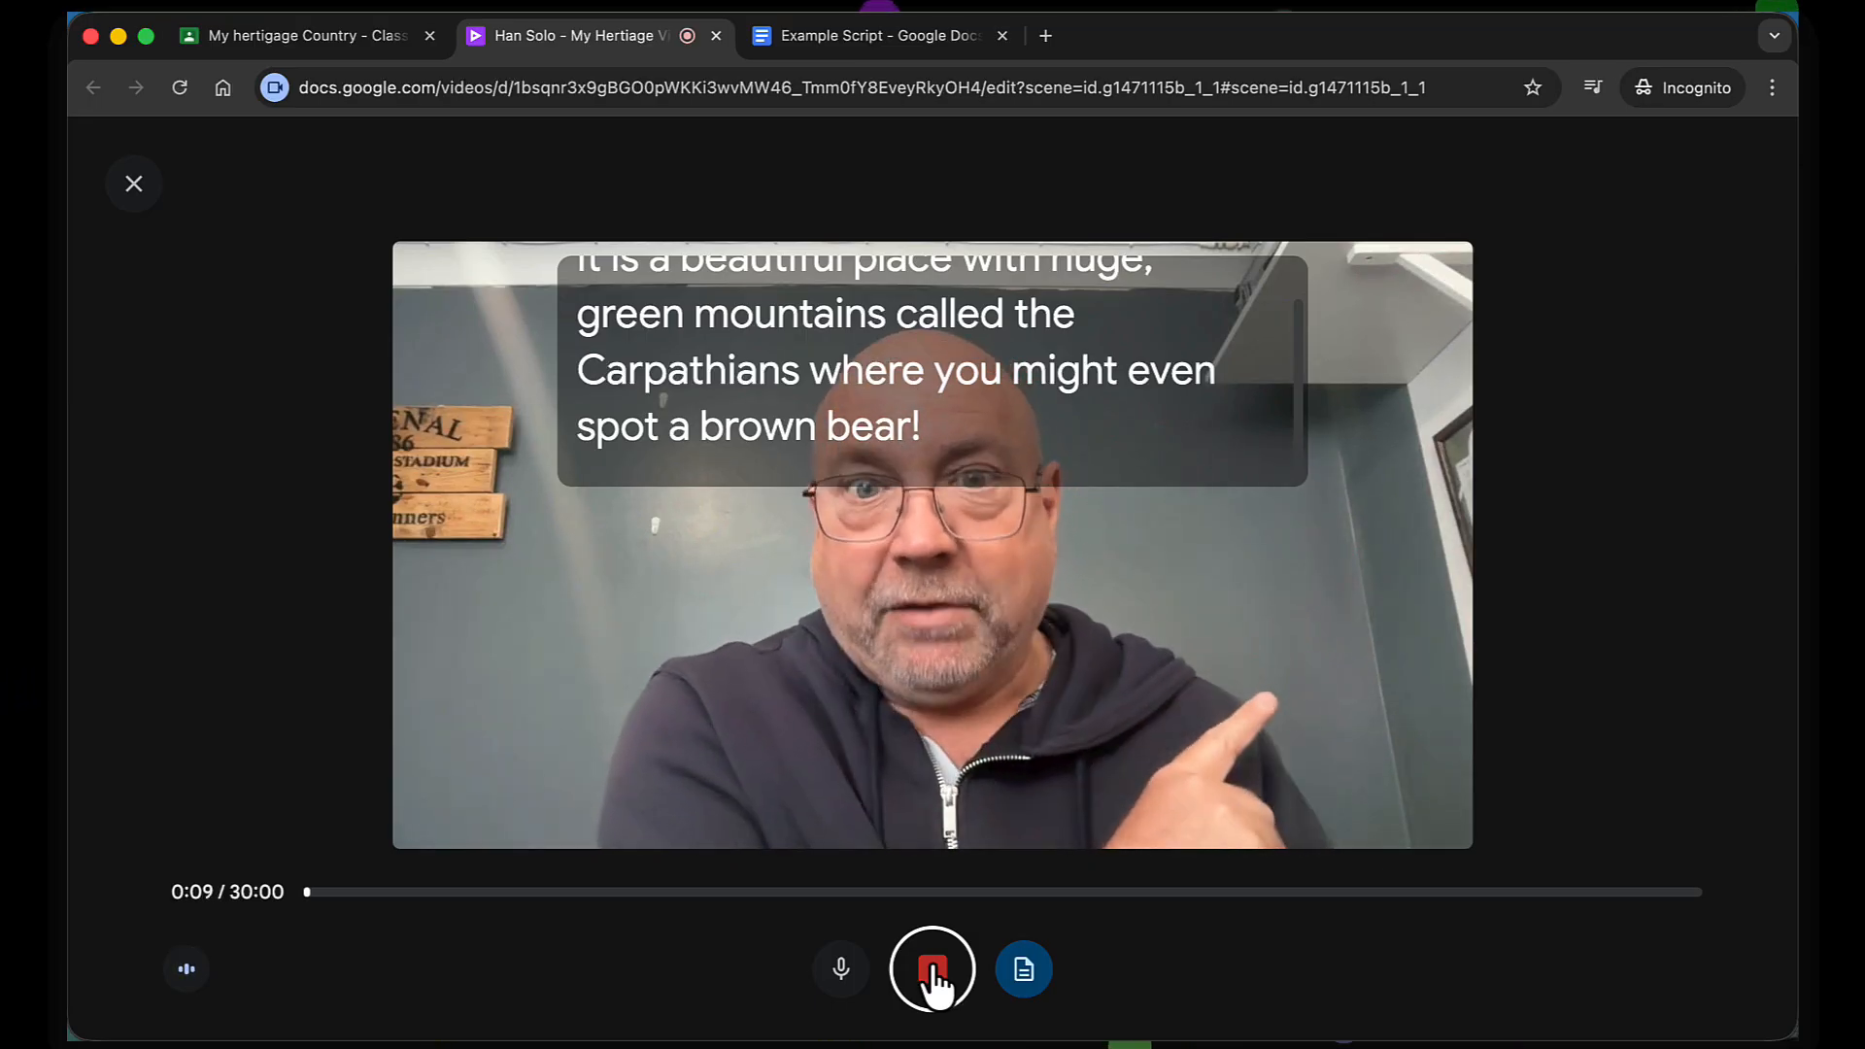
pyautogui.click(933, 970)
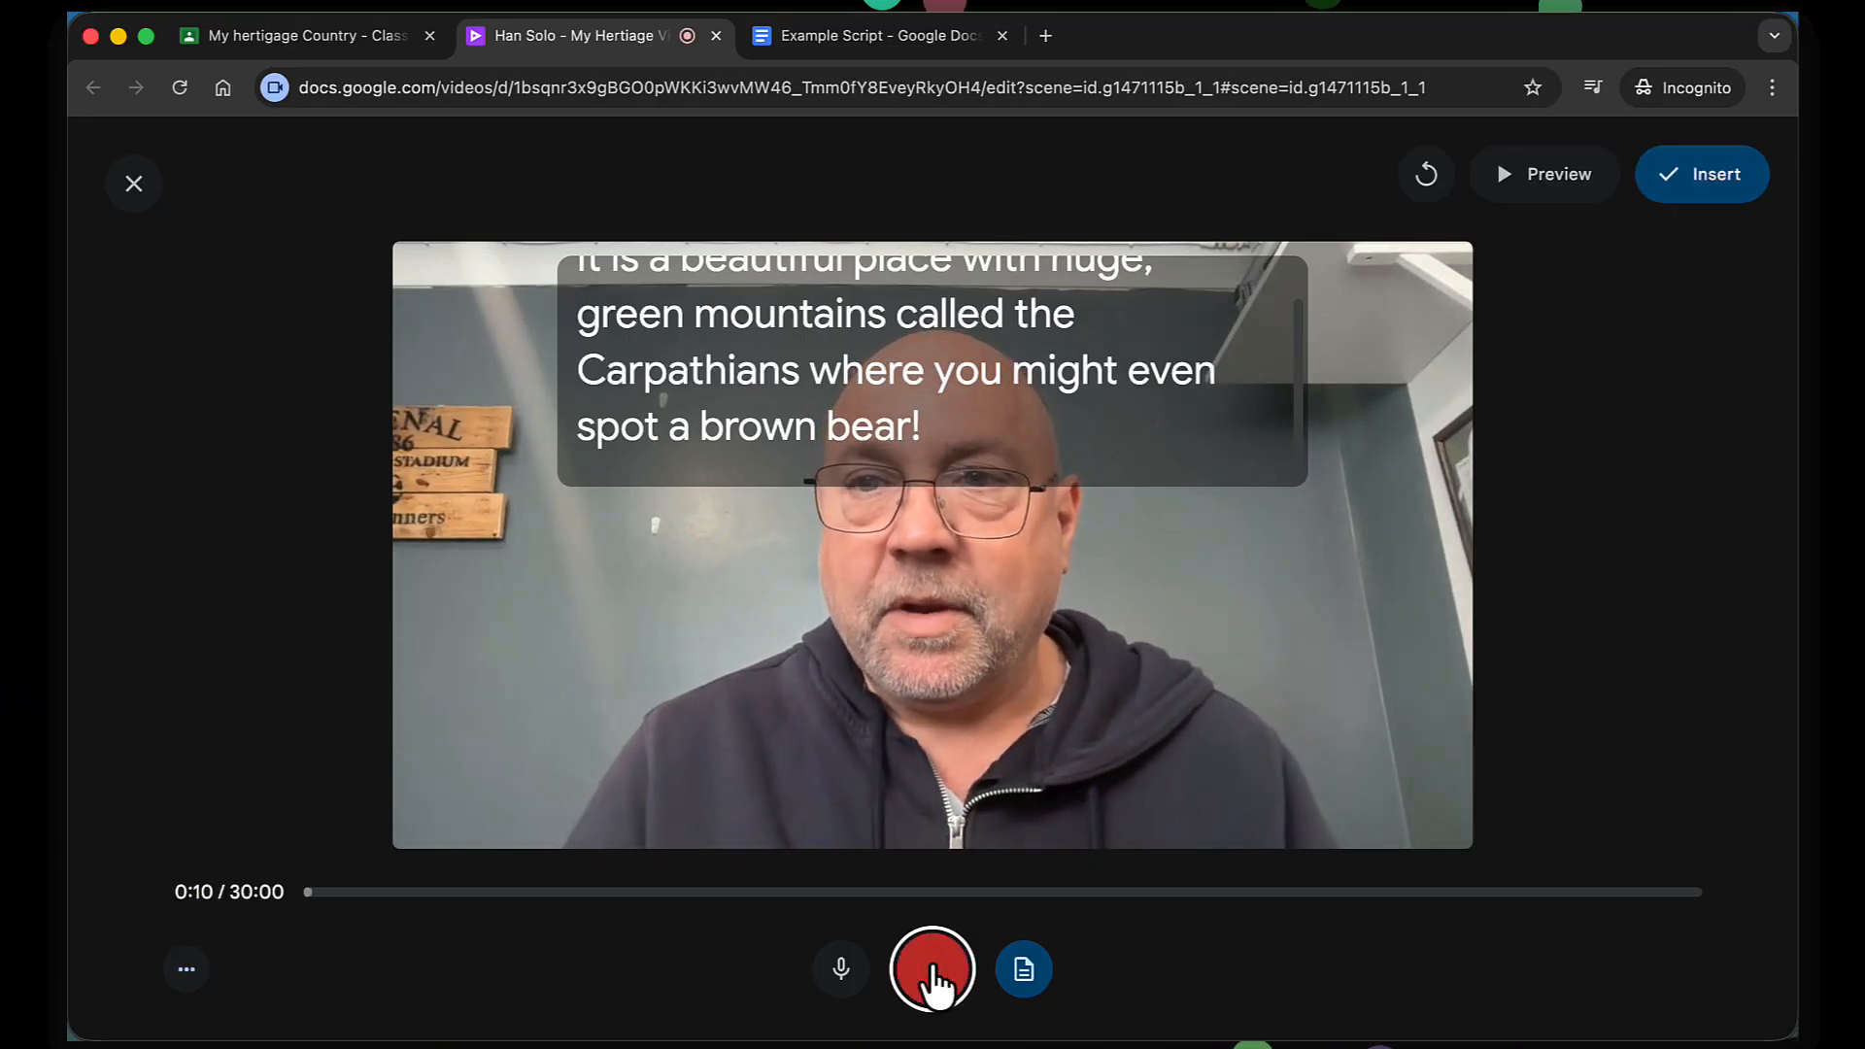
# Insert the recorded clip into scene 2, check its ending, and trim the scene's end to 10.0 seconds
pyautogui.click(1710, 187)
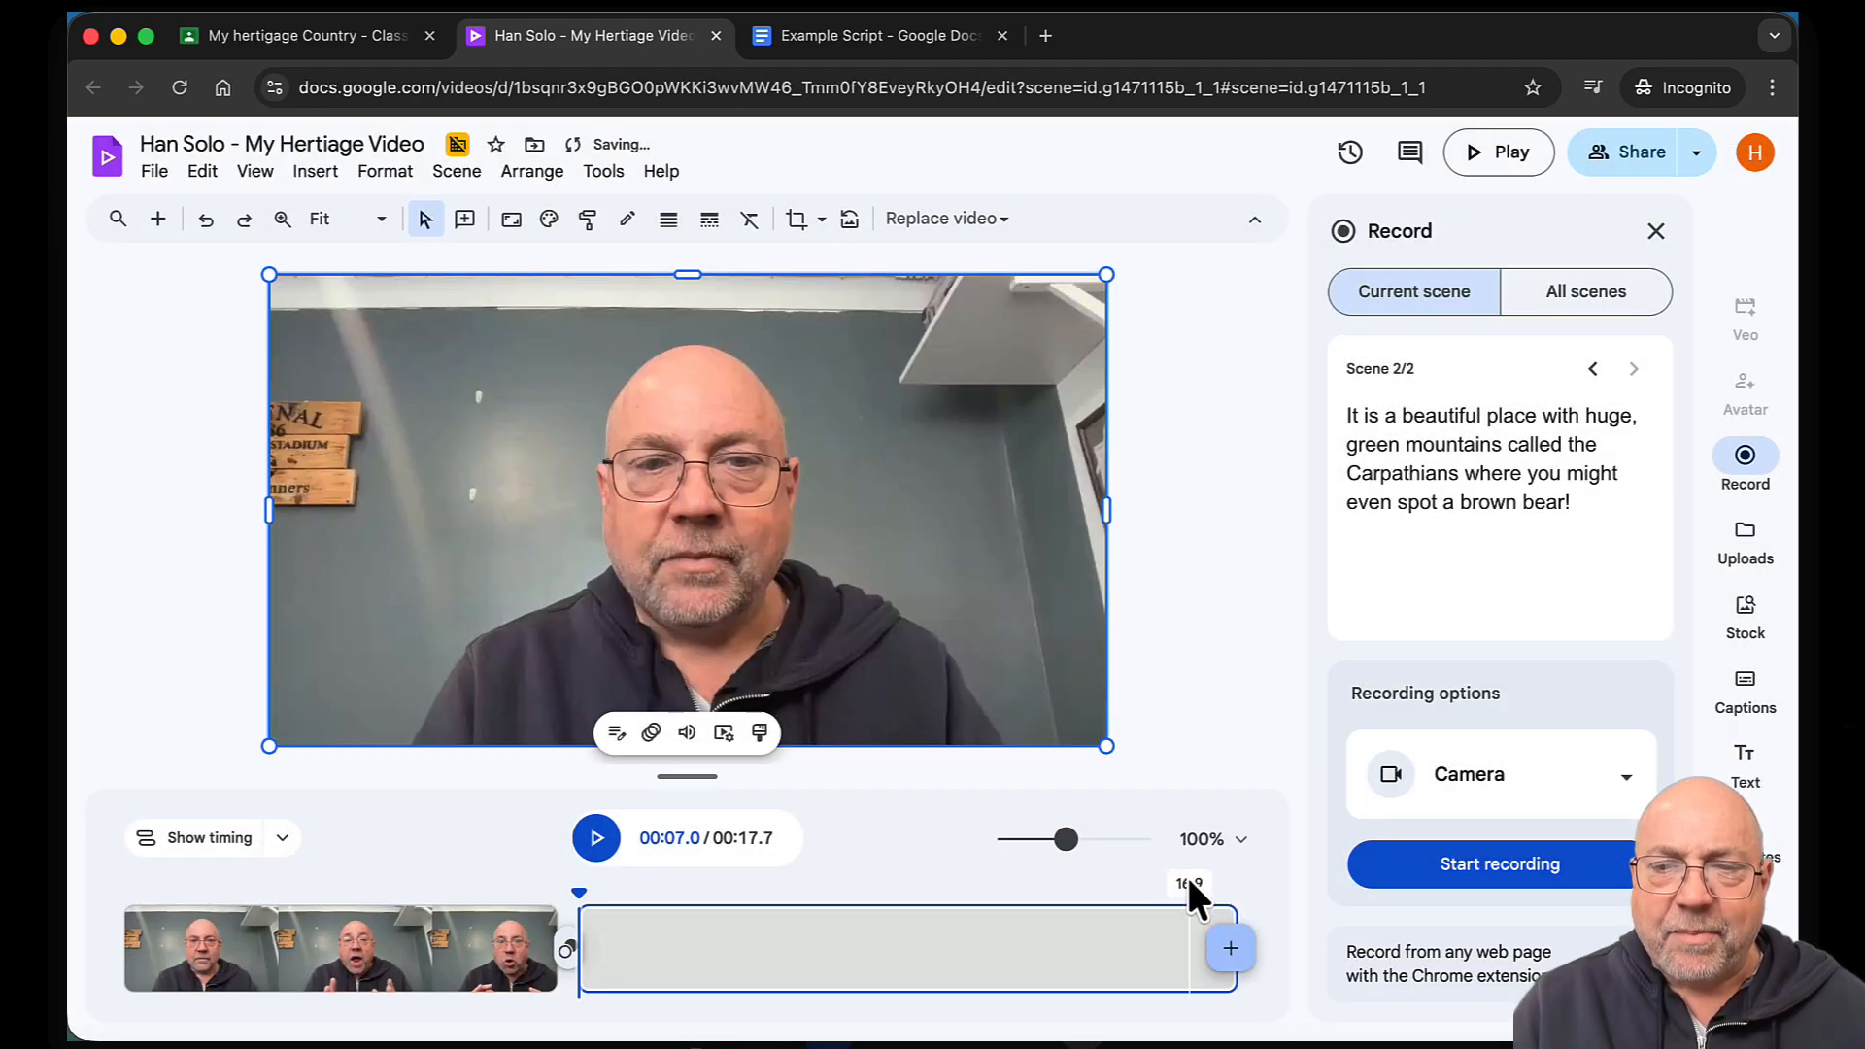
pyautogui.click(1173, 880)
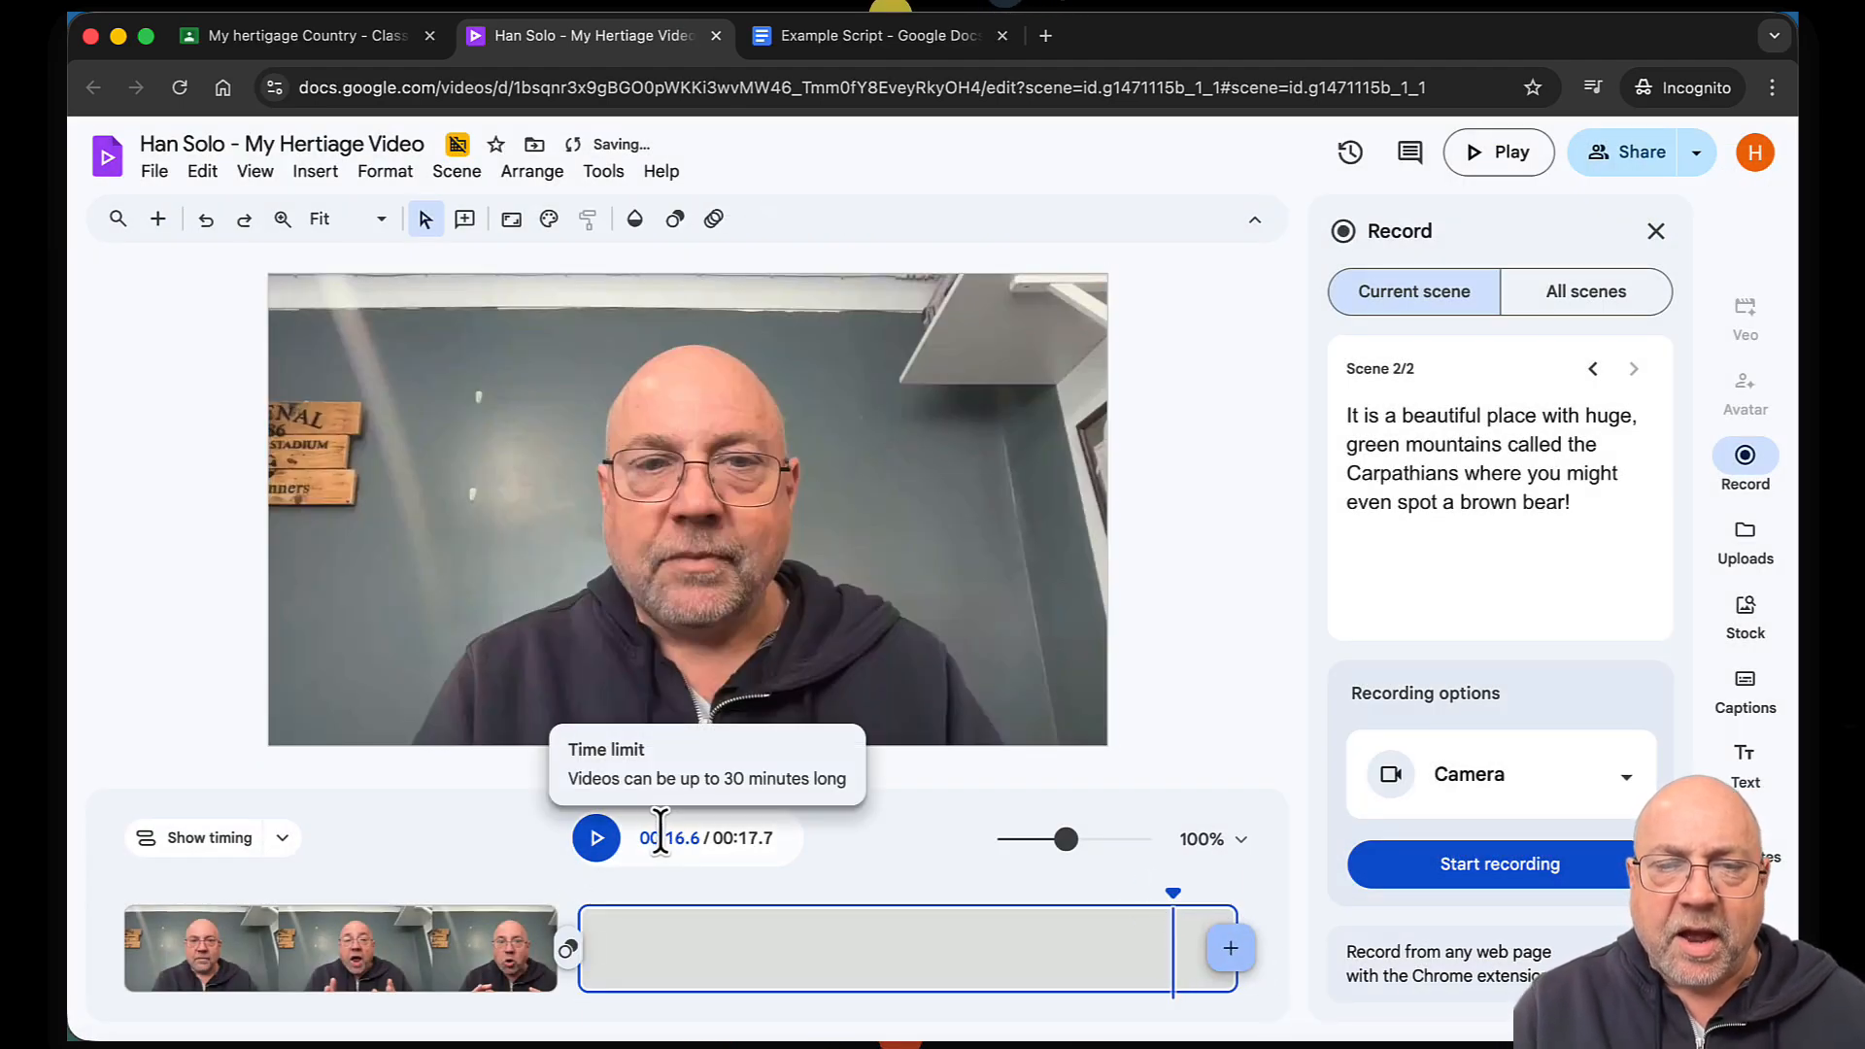
pyautogui.click(594, 837)
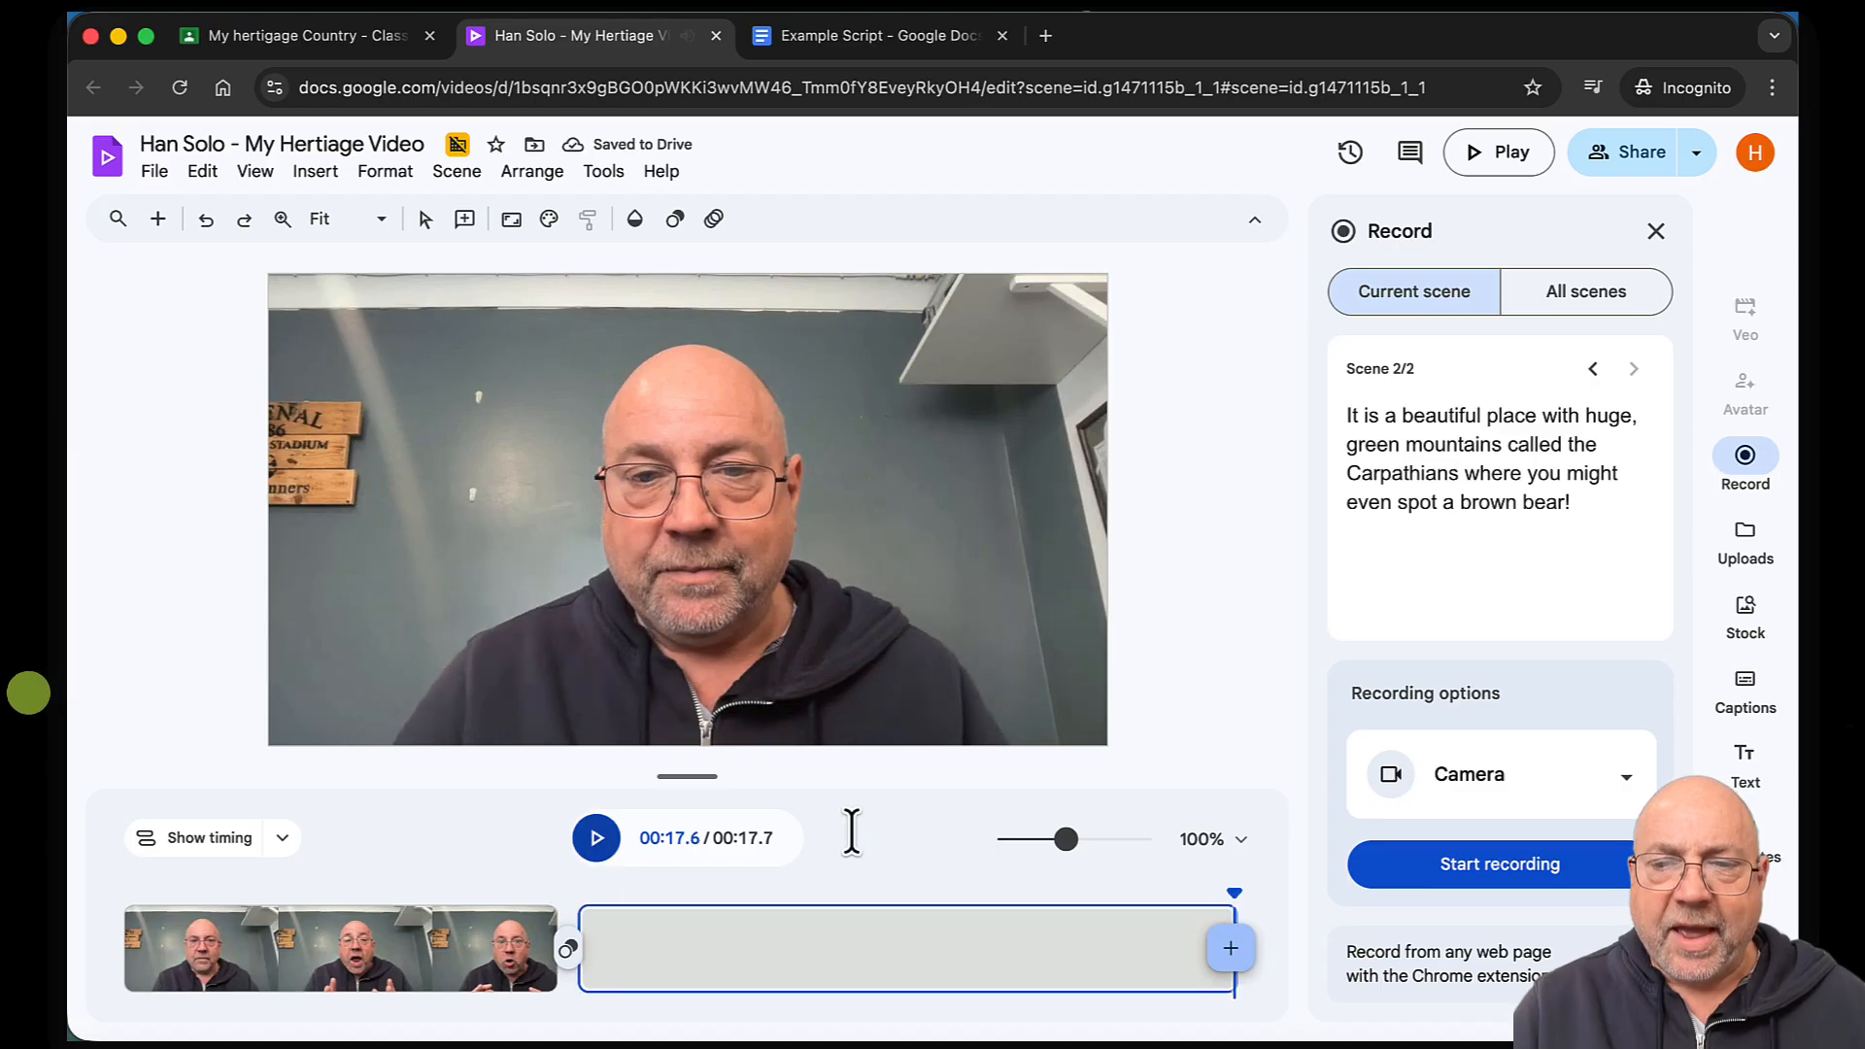
pyautogui.click(1226, 908)
pyautogui.moveTo(1231, 911); pyautogui.dragTo(1187, 909)
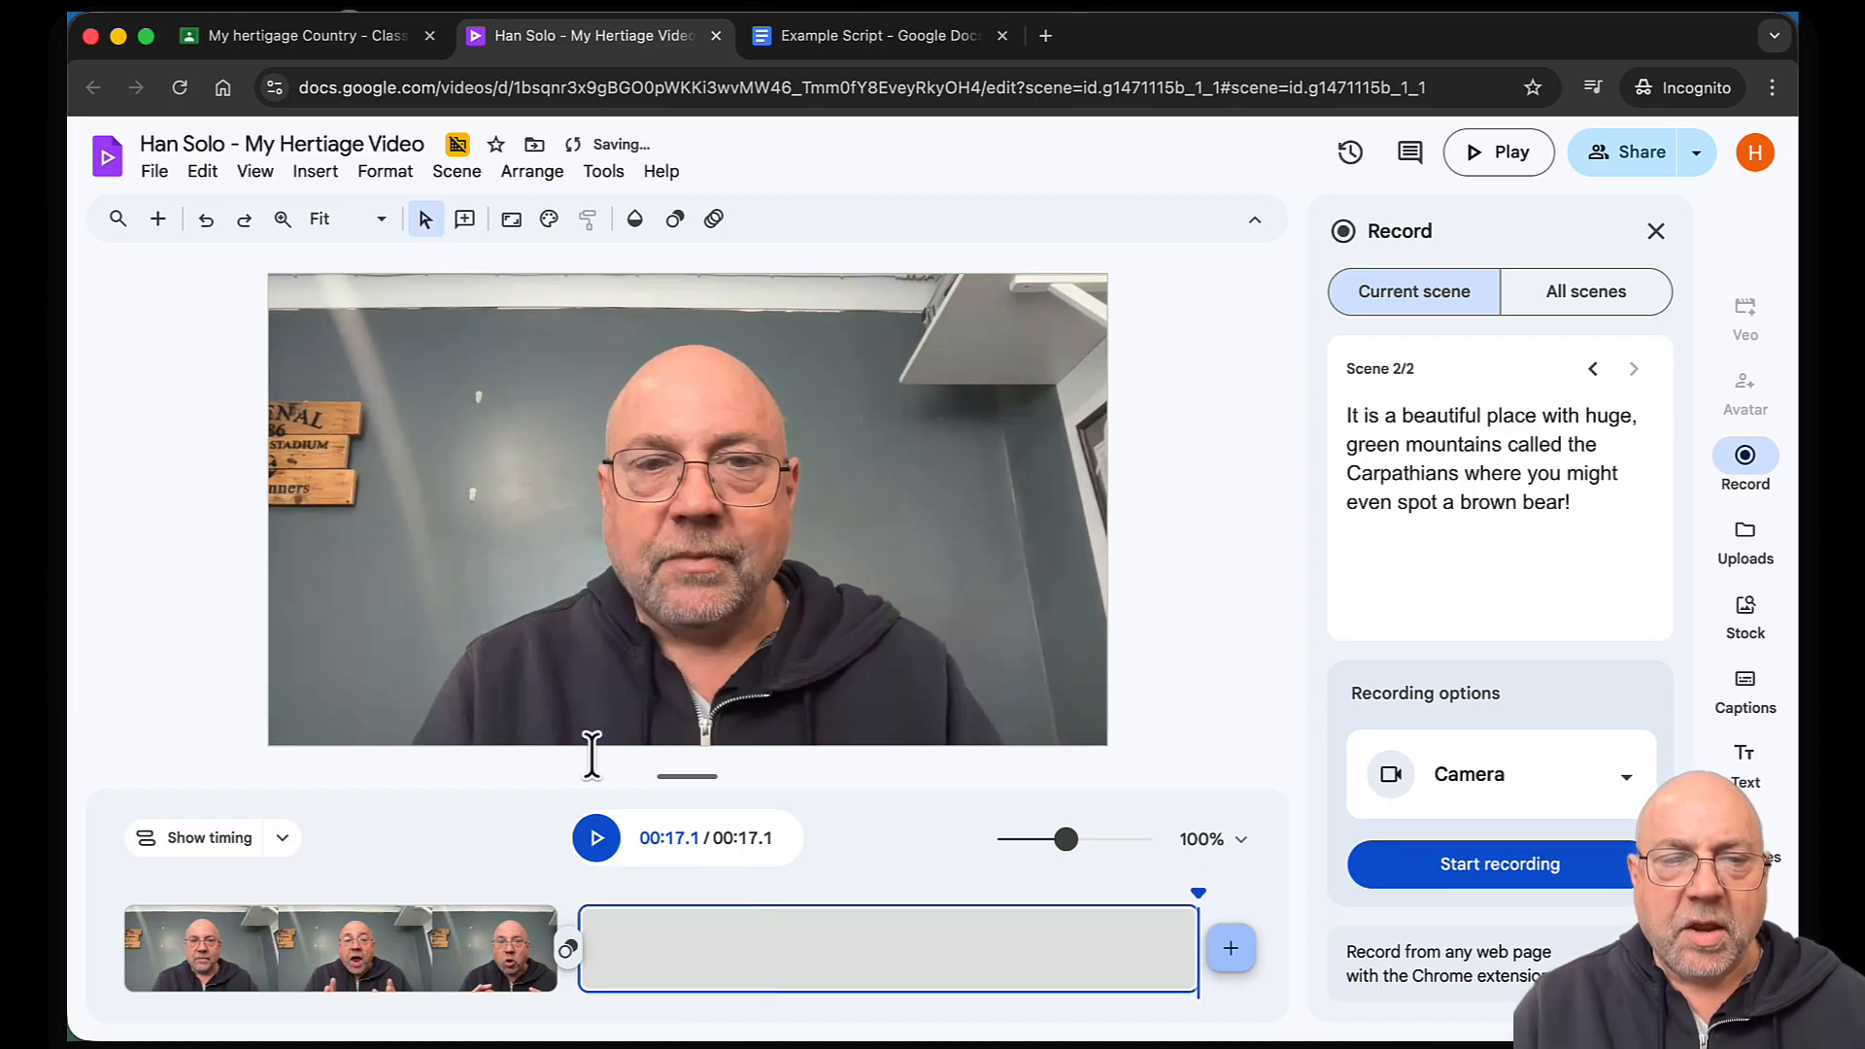
# Open the transition options between scenes 1 and 2 and dismiss the sound quality and styled captions suggestions
pyautogui.click(568, 950)
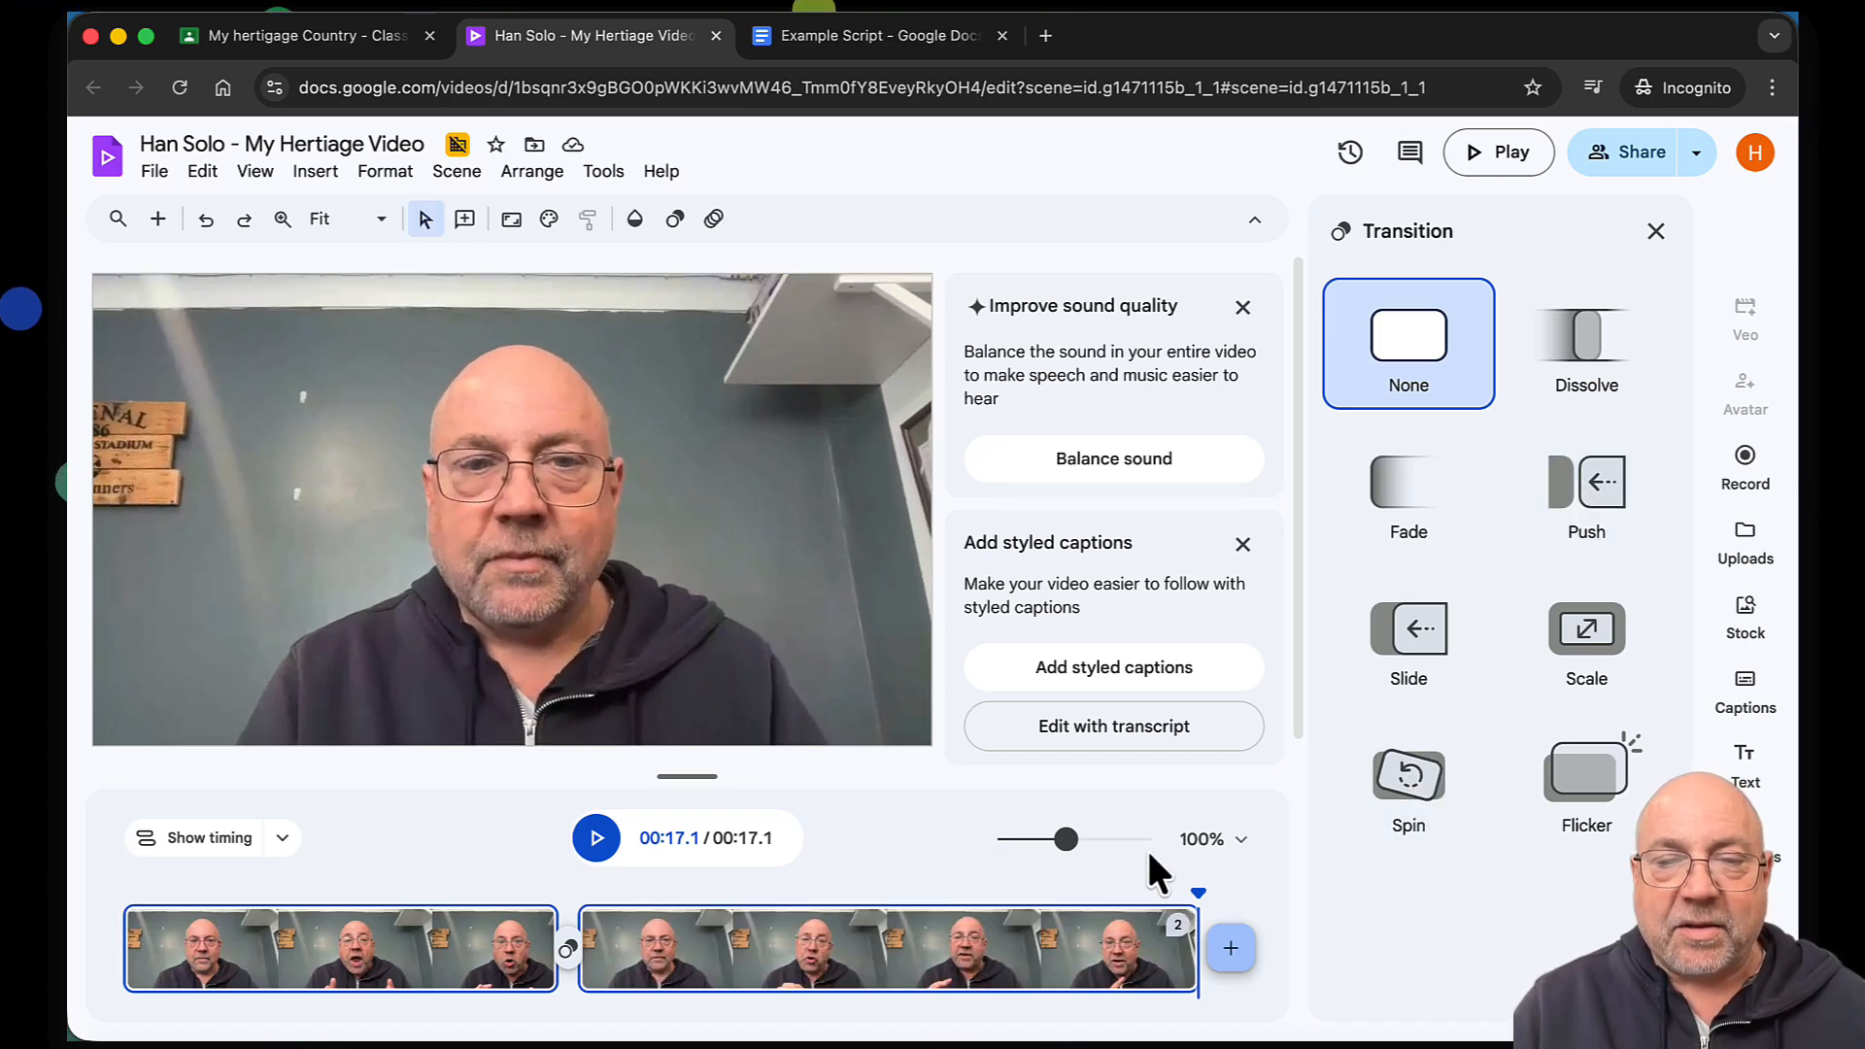
pyautogui.click(1241, 307)
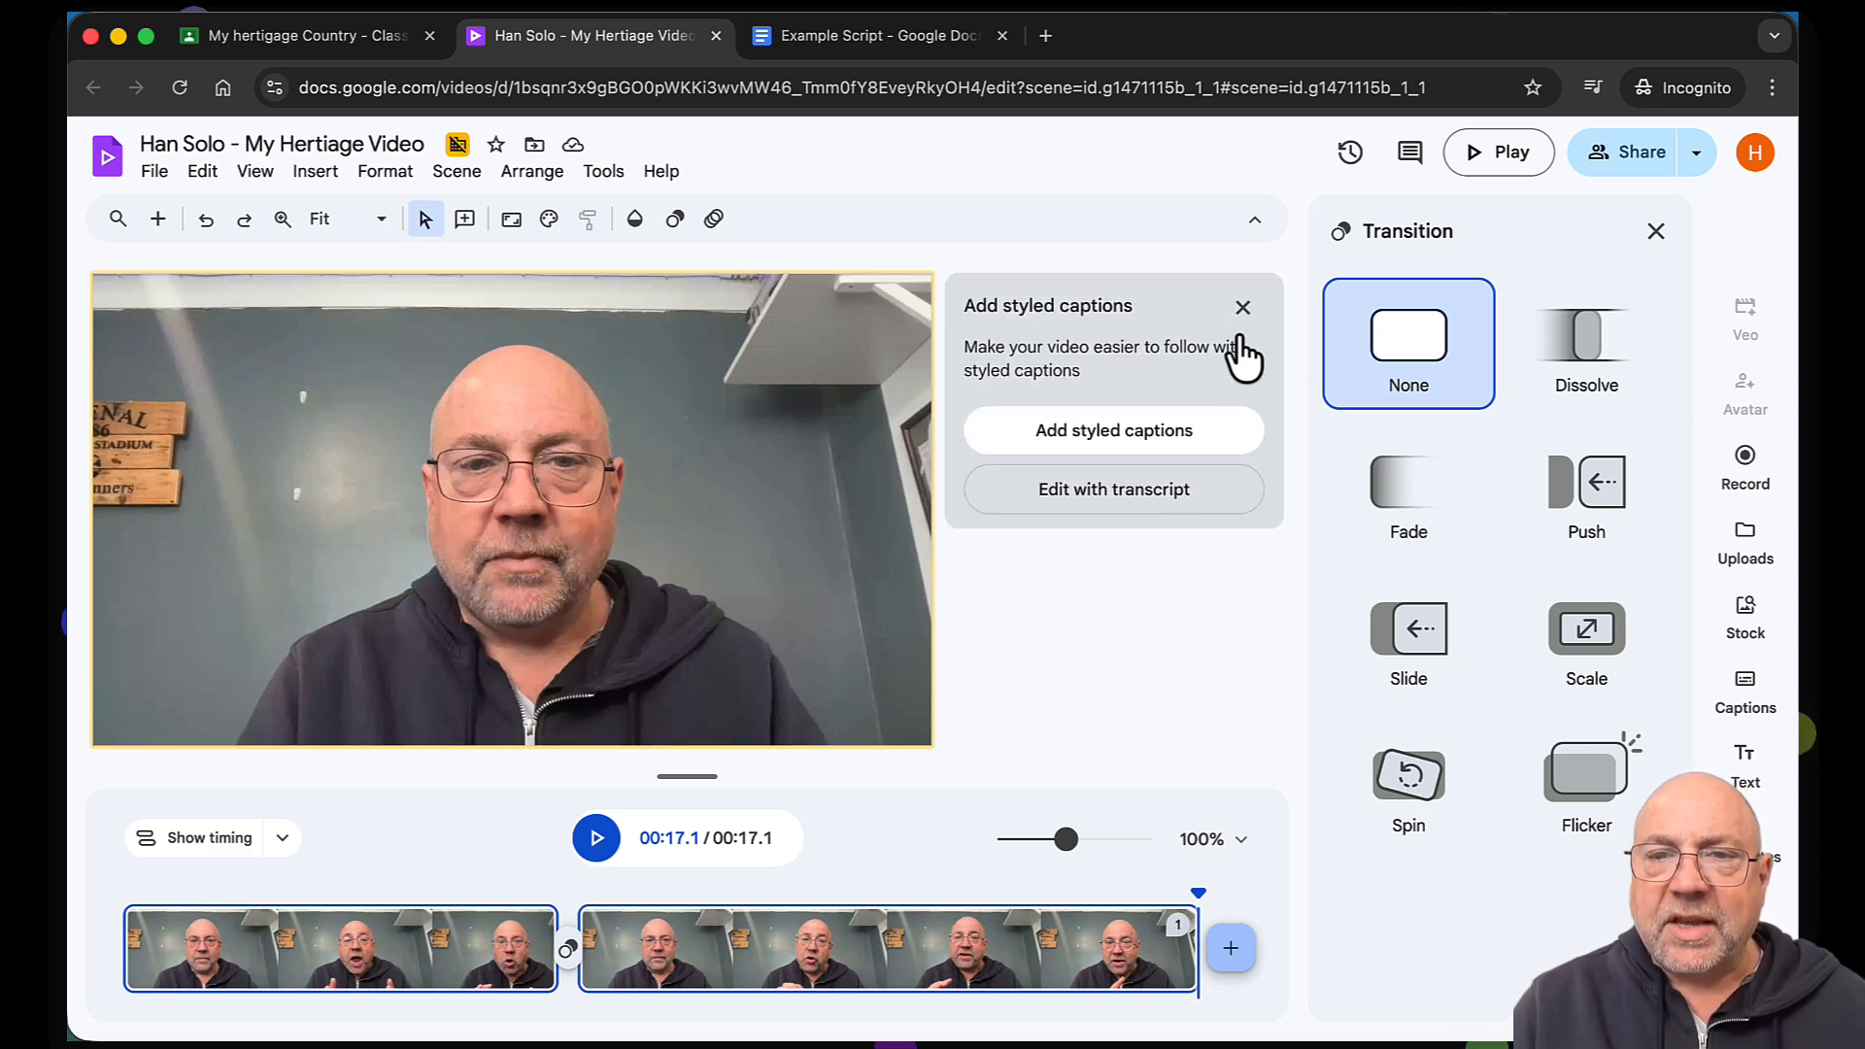
pyautogui.click(1243, 307)
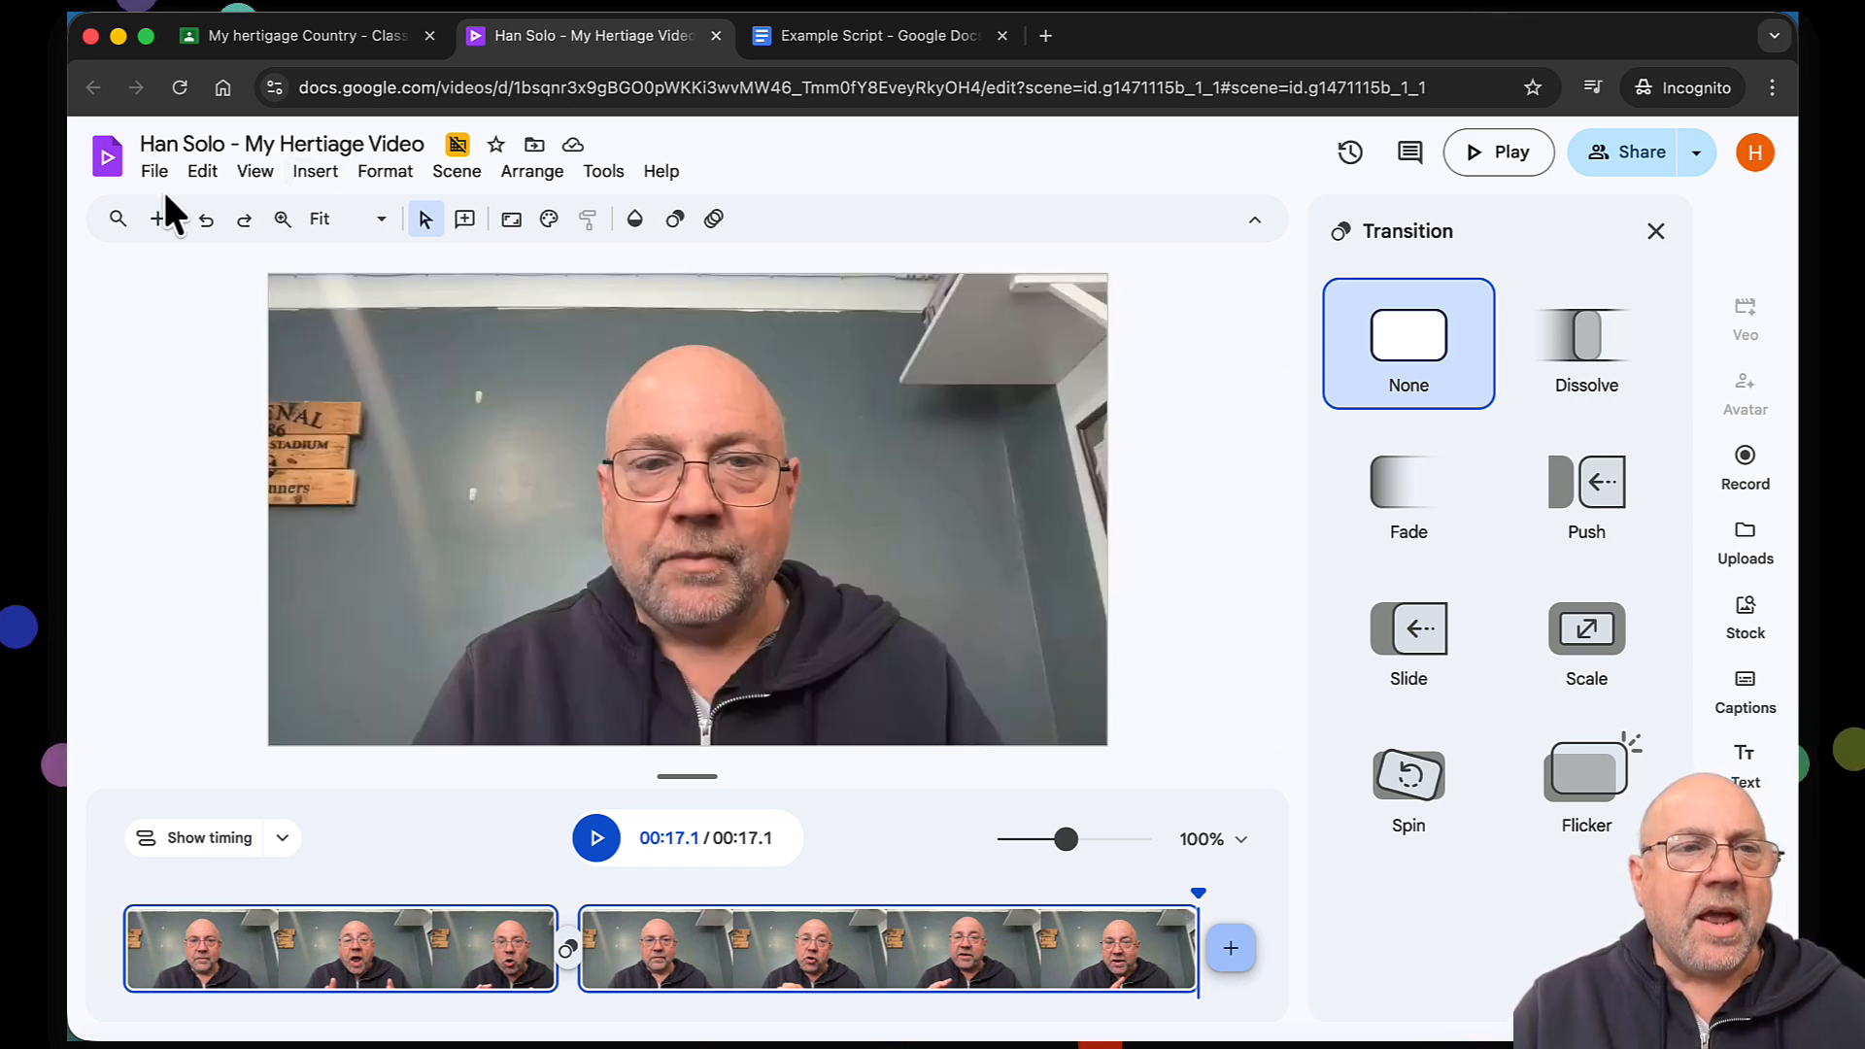
# Add a third scene, then copy the script sentence about winter snow and the Black Sea beaches from Google Docs
pyautogui.click(157, 224)
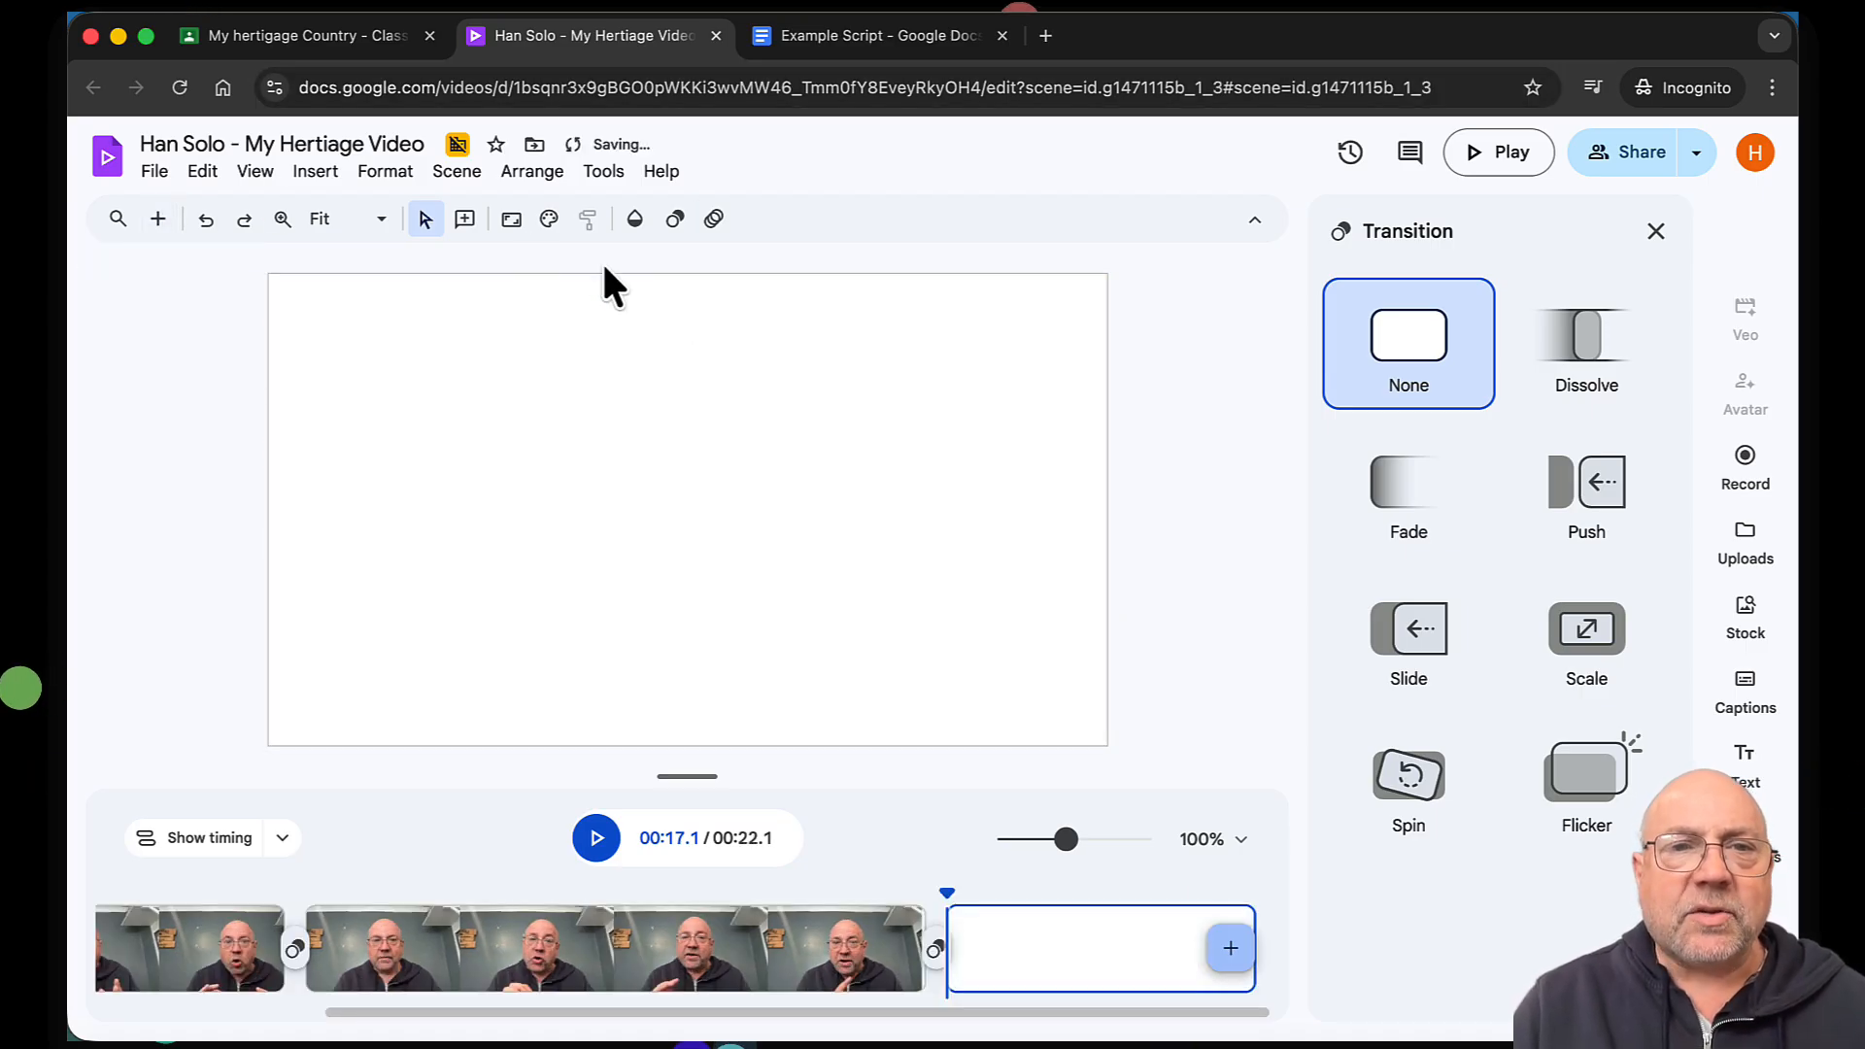
pyautogui.click(865, 38)
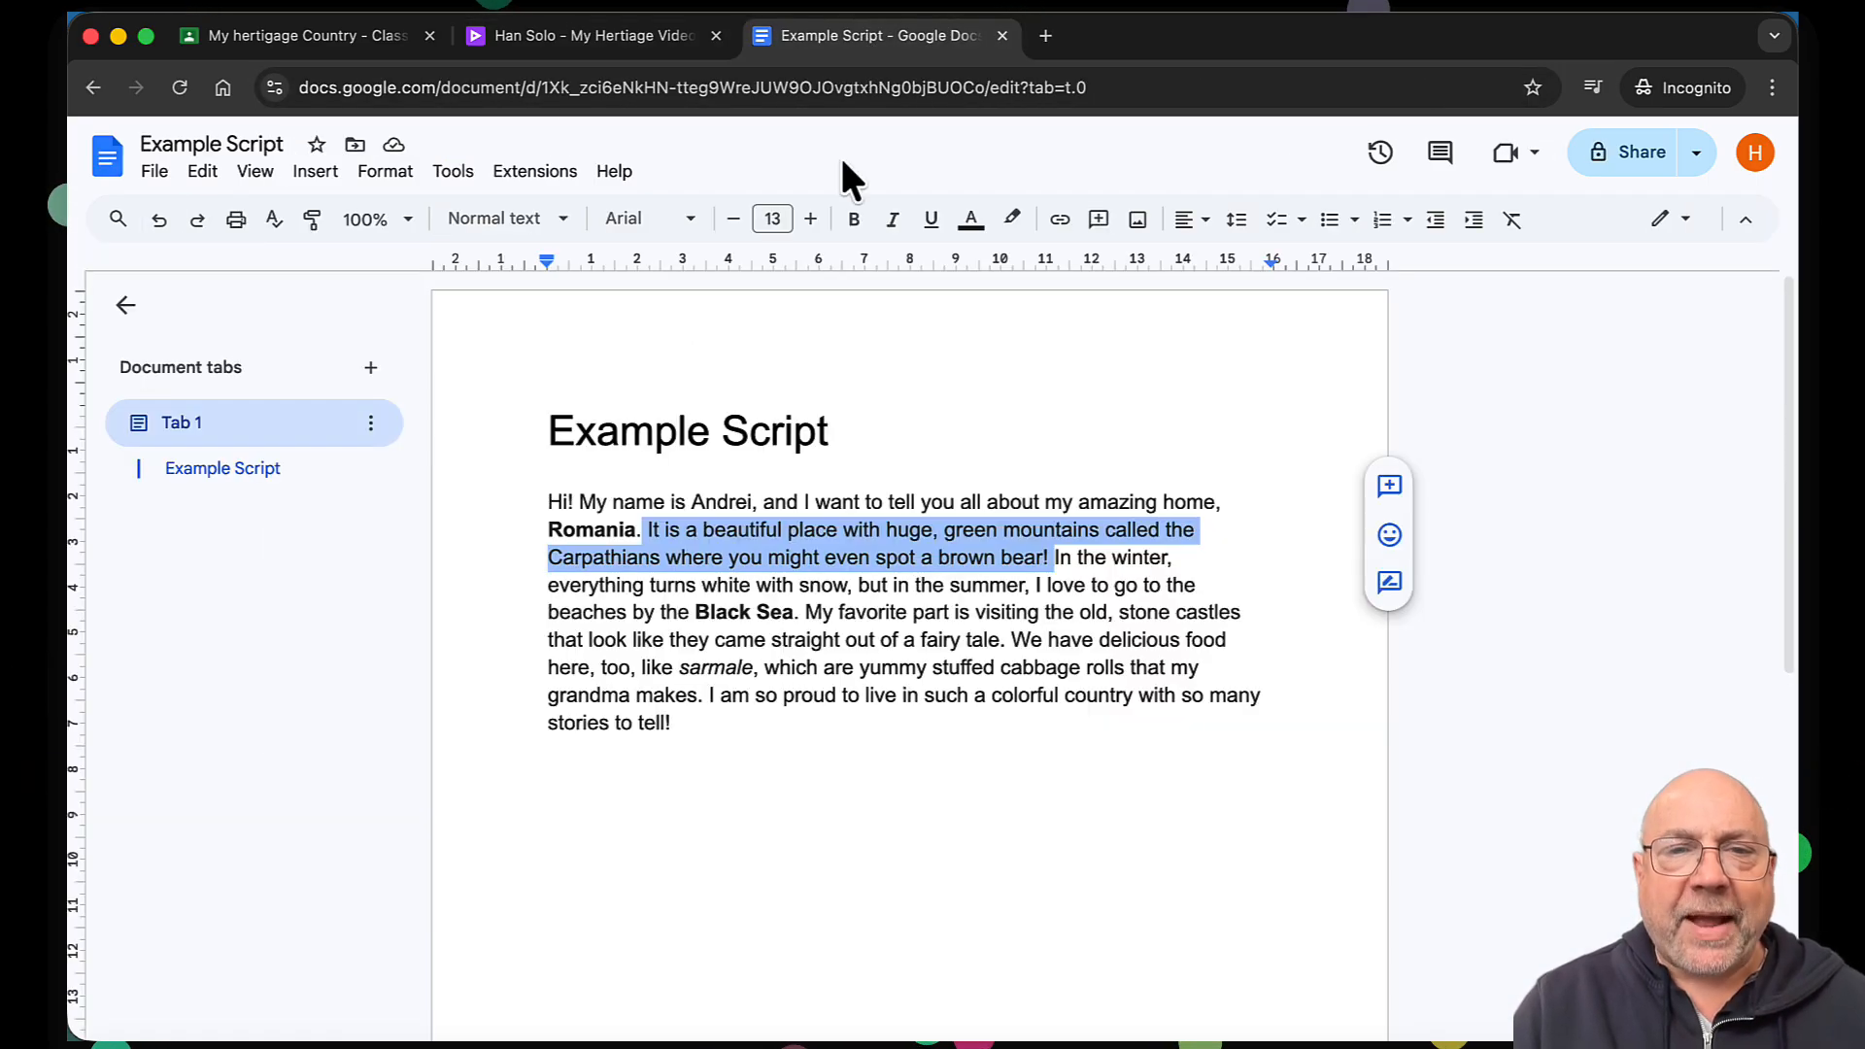
pyautogui.click(1050, 558)
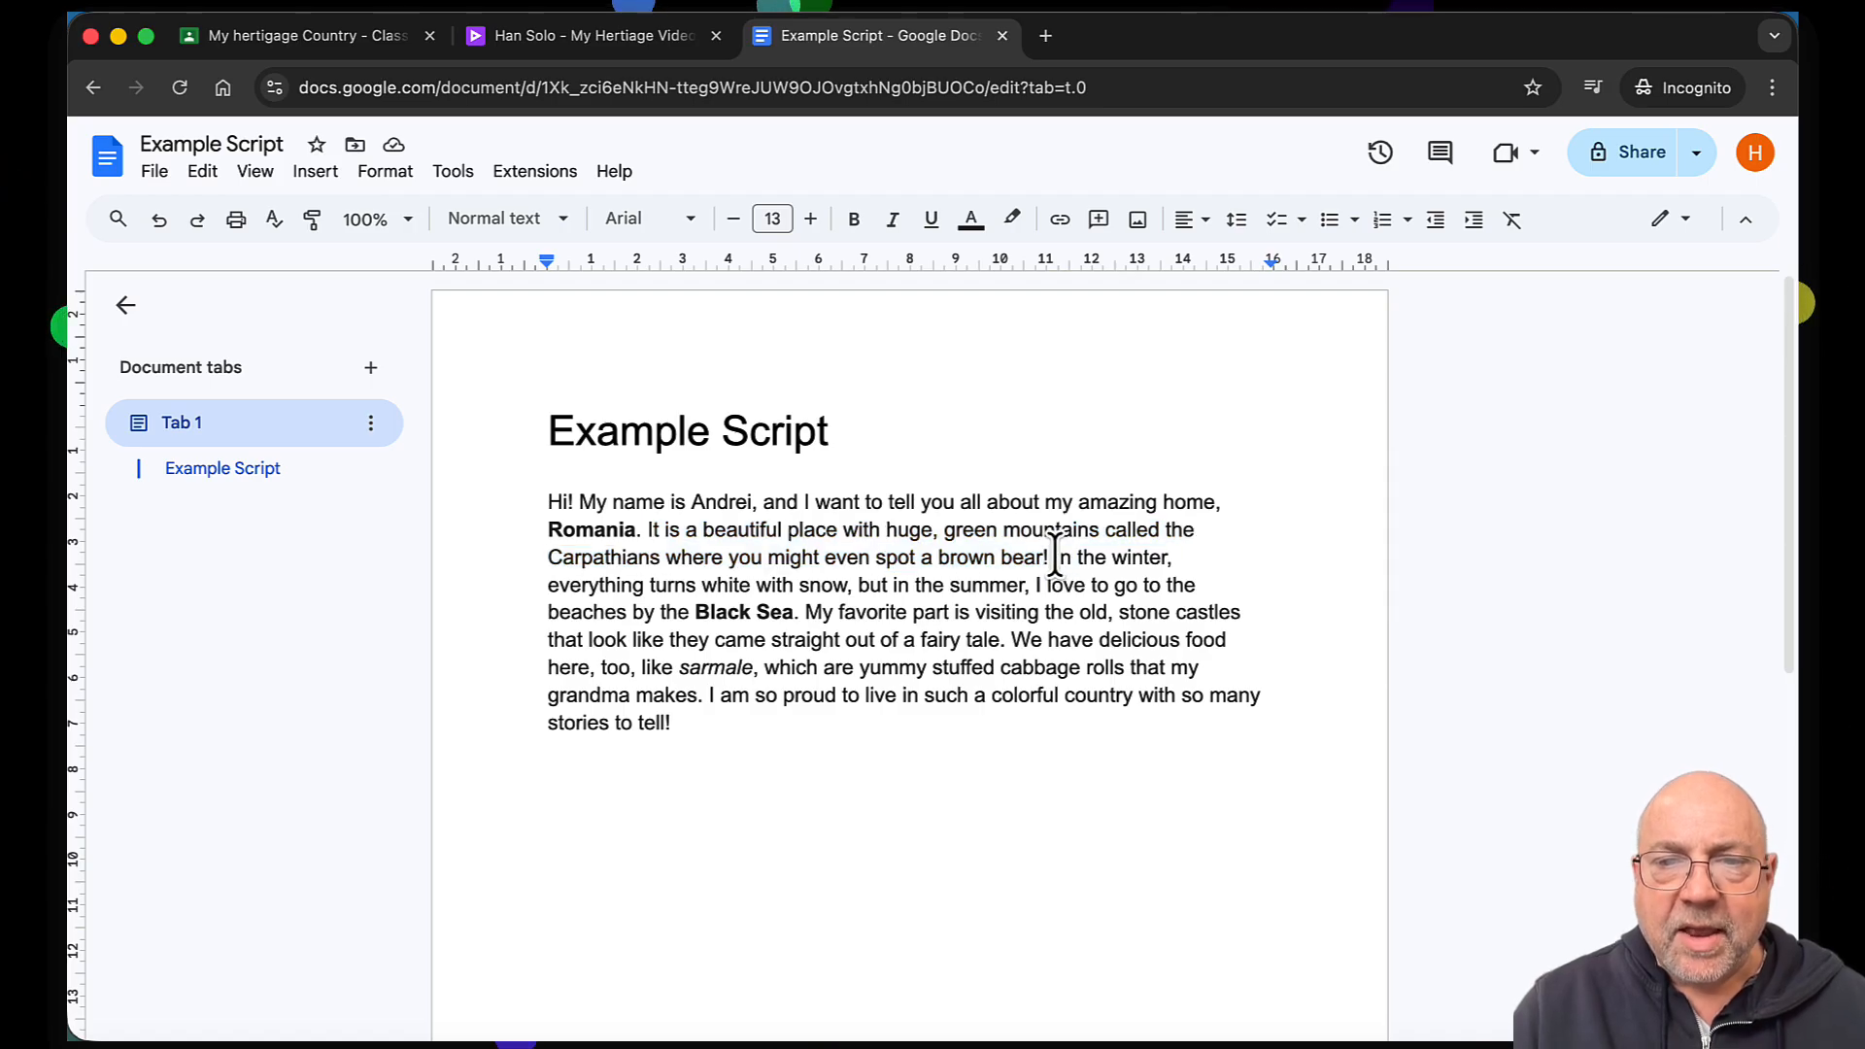
pyautogui.moveTo(1053, 559); pyautogui.dragTo(802, 614)
pyautogui.press('super+c')
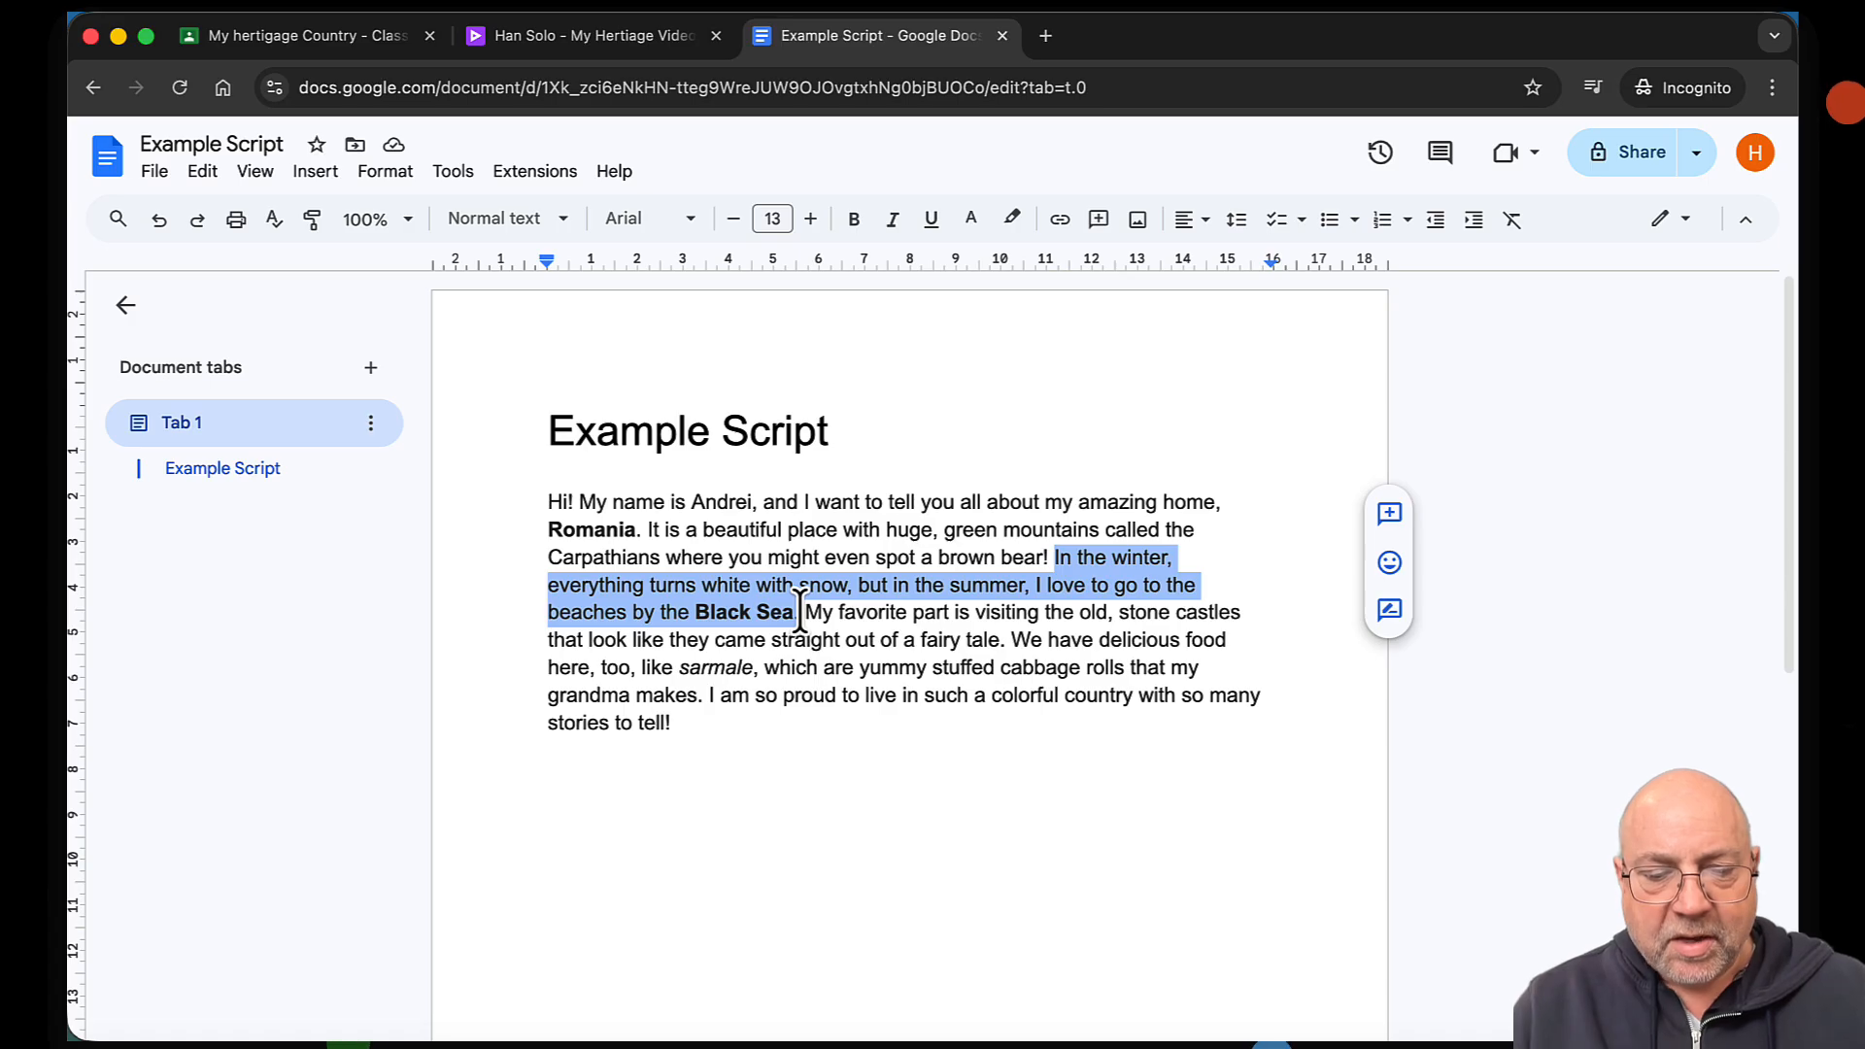
# Back in Google Vids, paste the winter and Black Sea sentence as scene 3's recording script
pyautogui.click(610, 35)
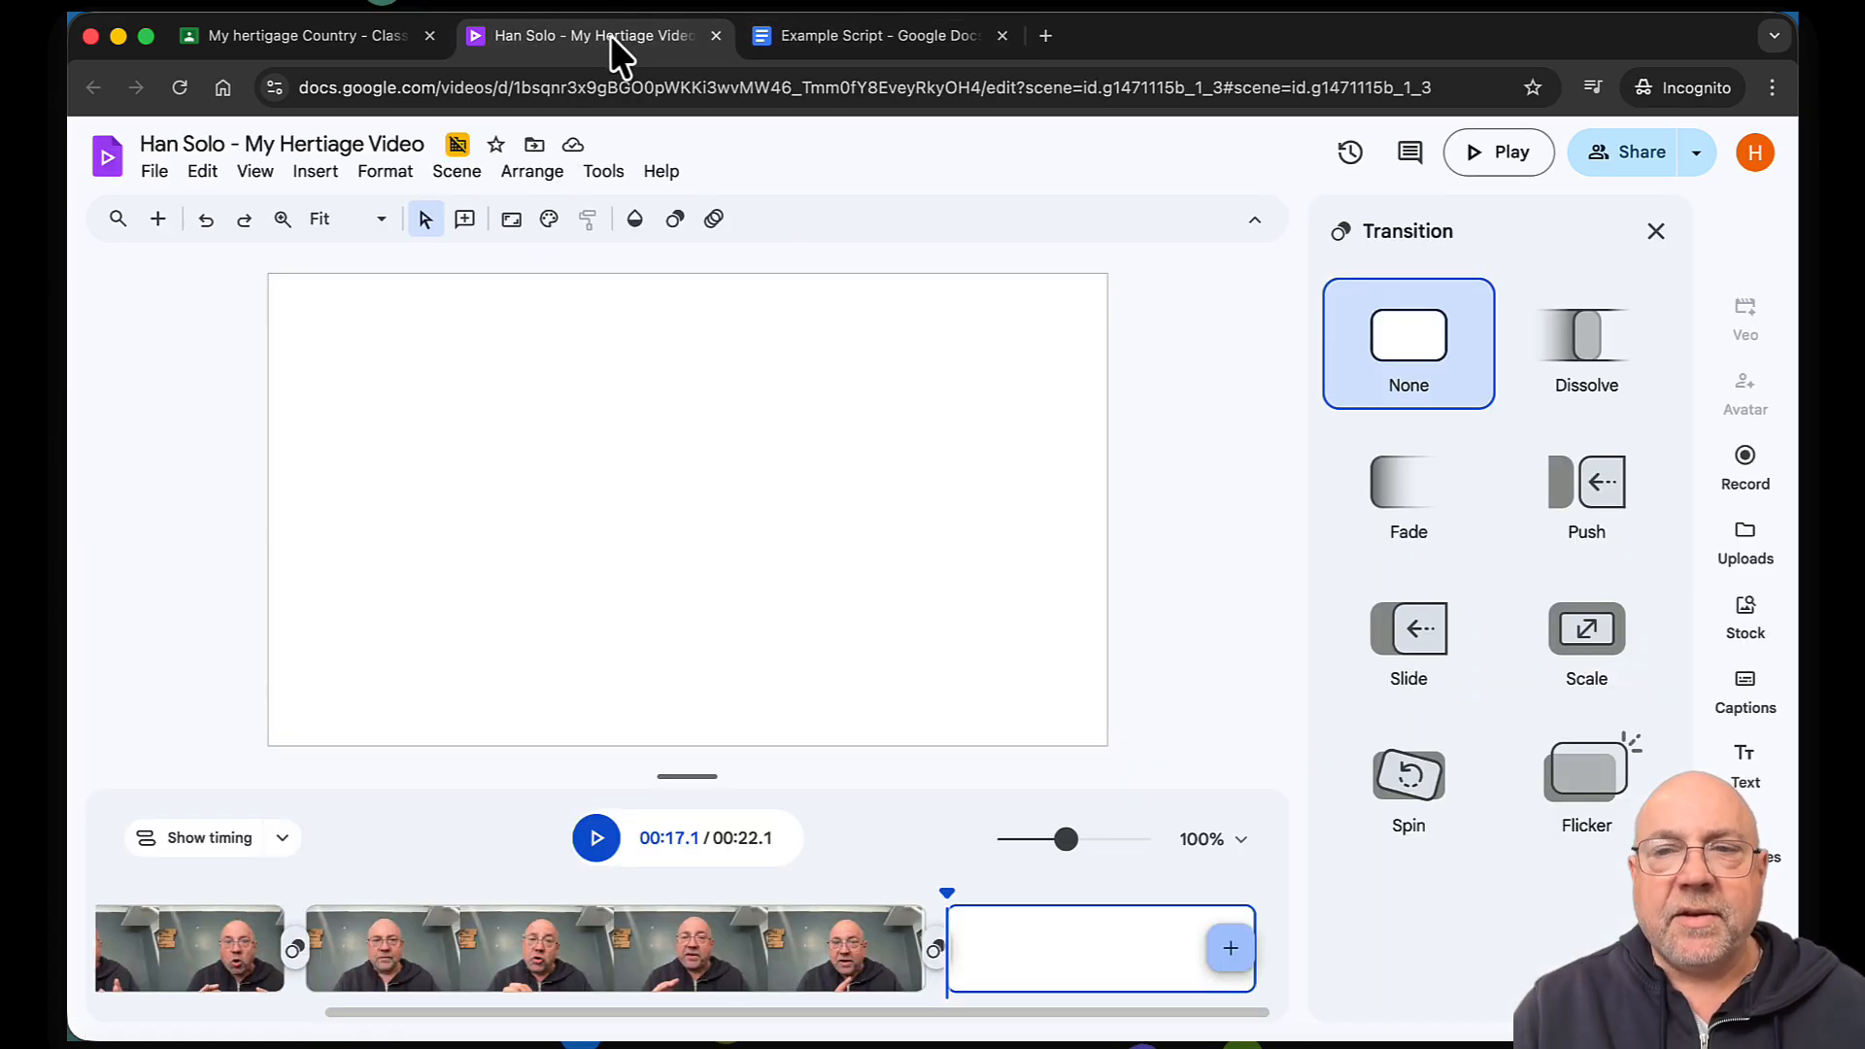
pyautogui.click(1655, 230)
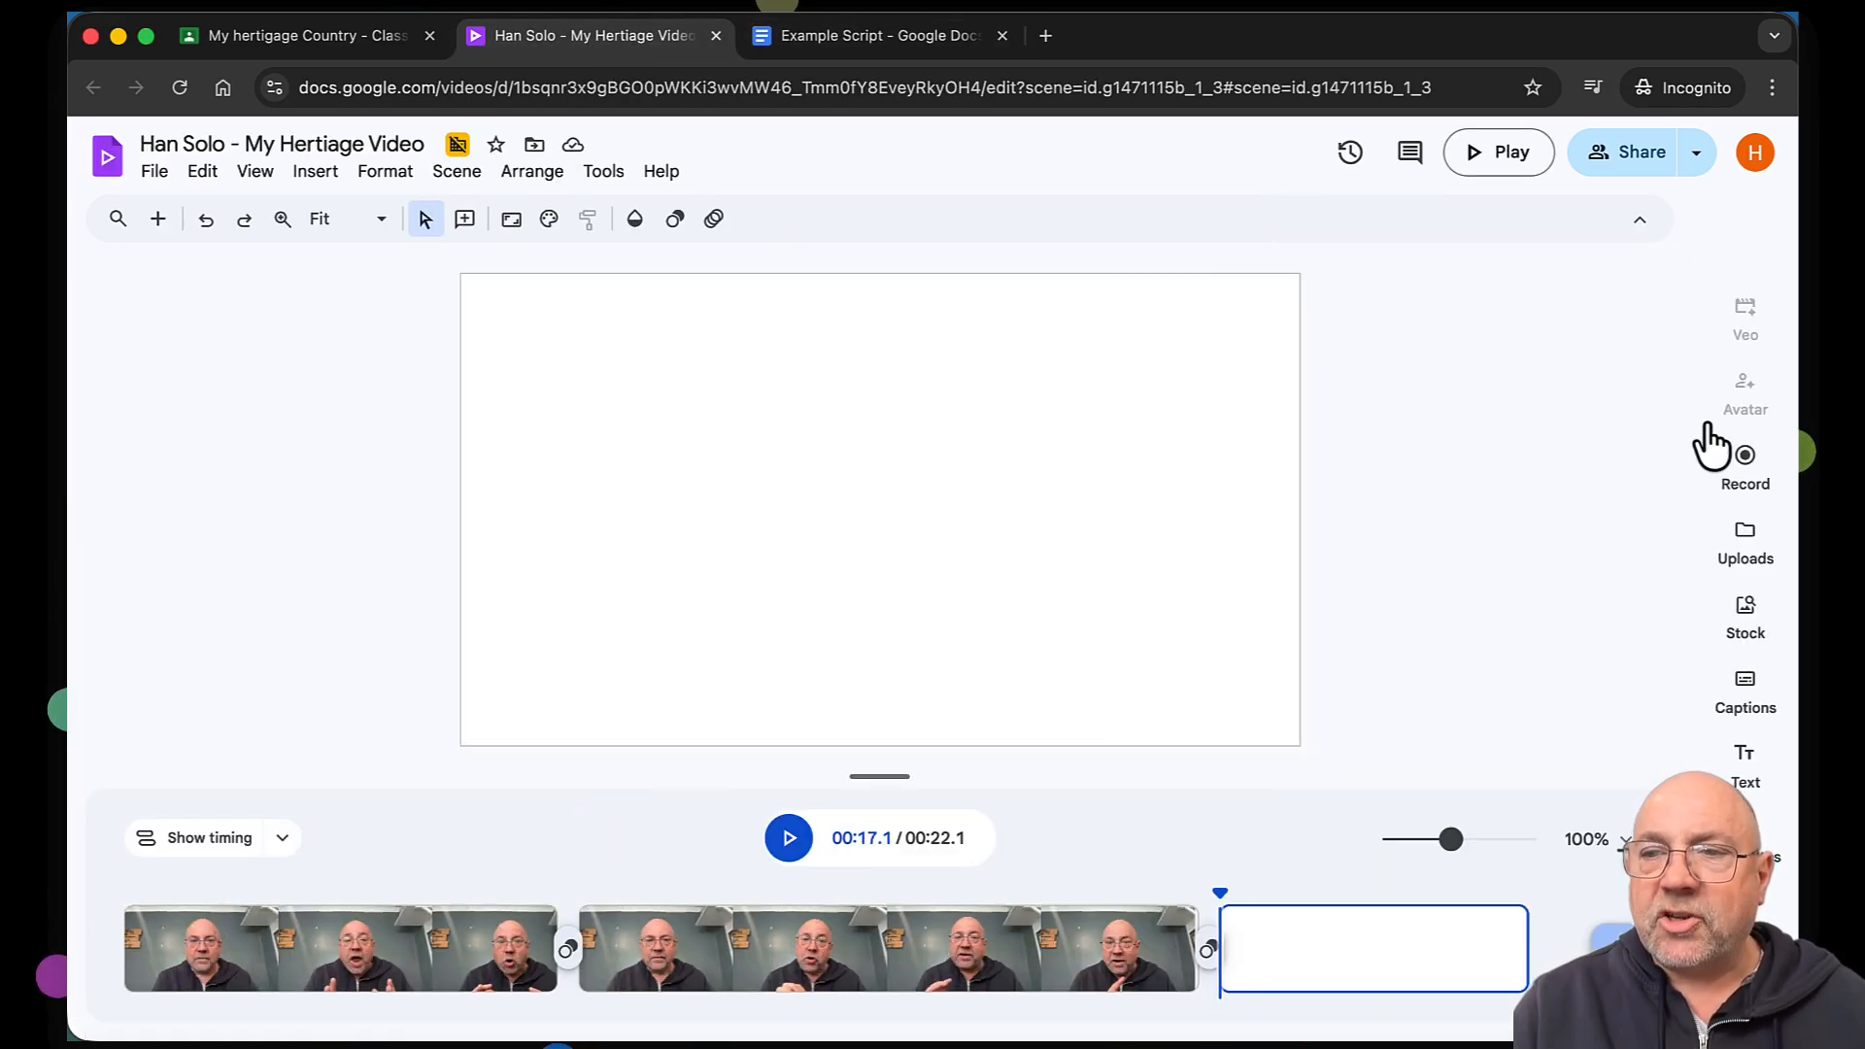
pyautogui.click(1746, 466)
pyautogui.click(1429, 415)
pyautogui.press('super+v')
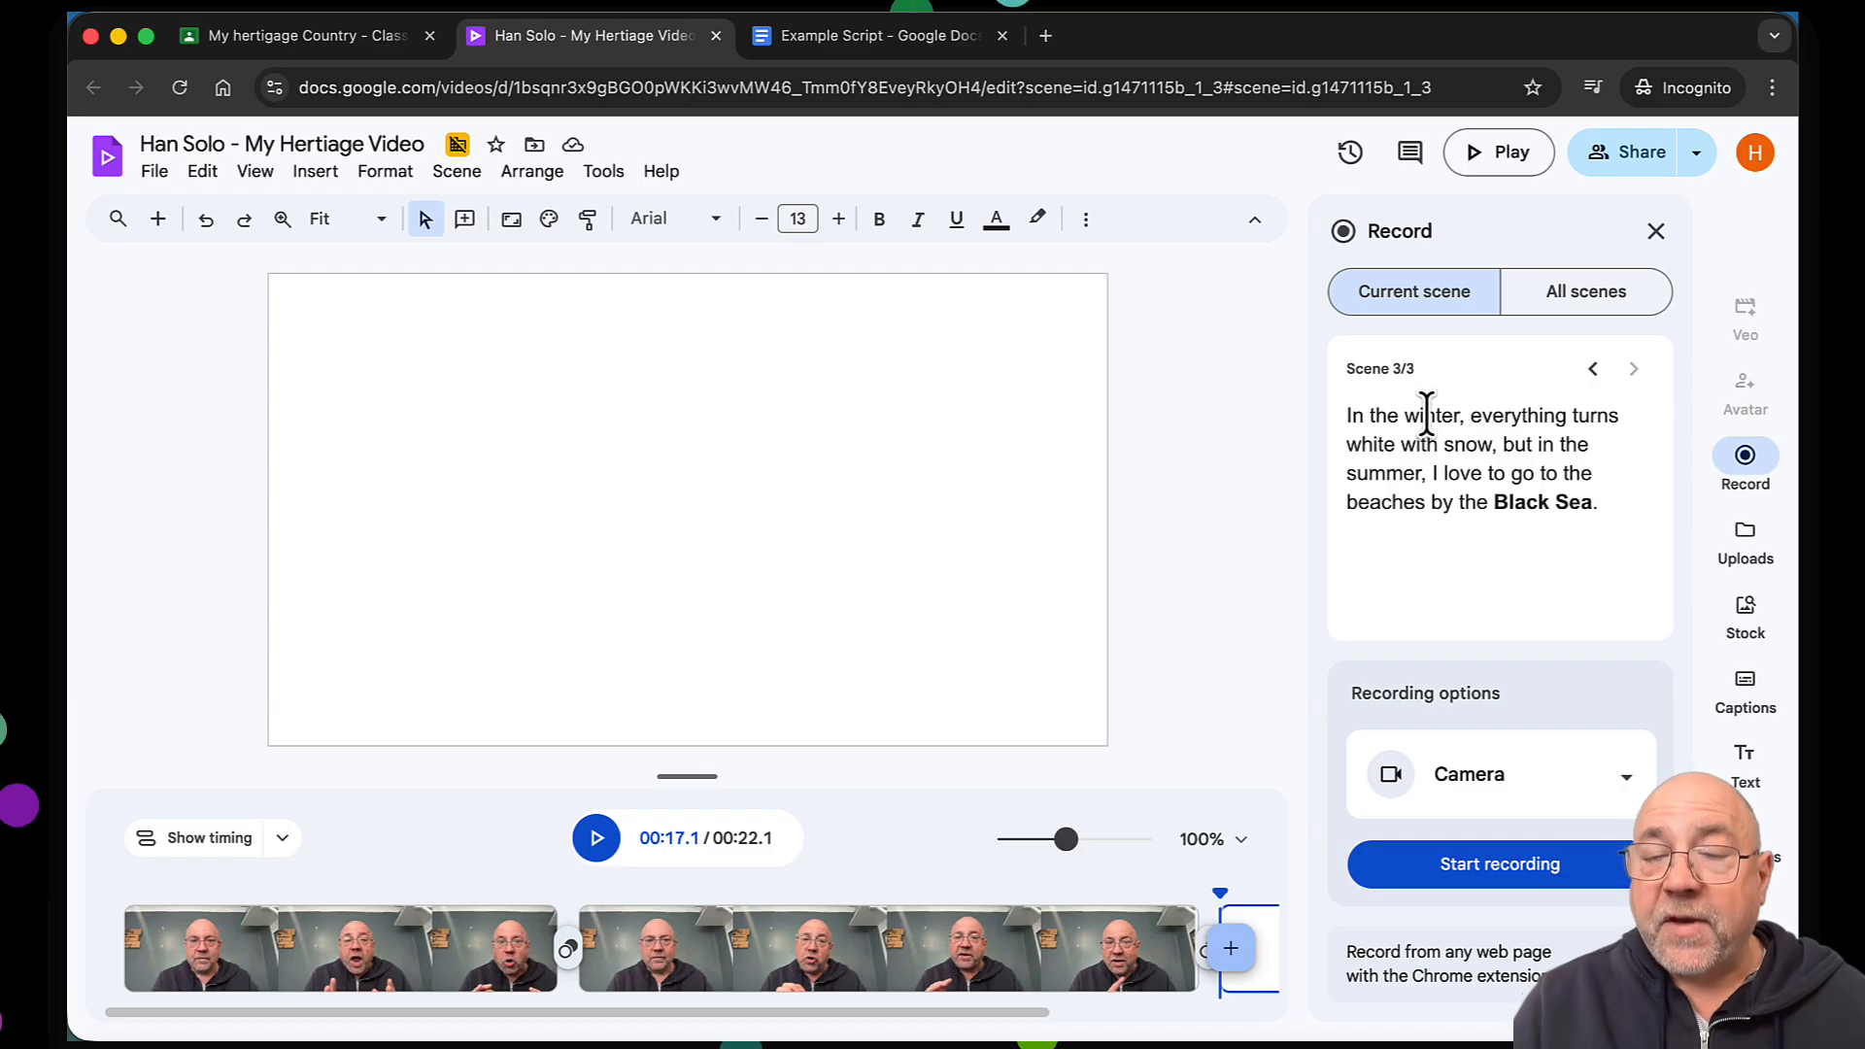
# Record a camera clip of about 8 seconds for scene 3, insert it, and dismiss the styled captions suggestion
pyautogui.click(1500, 870)
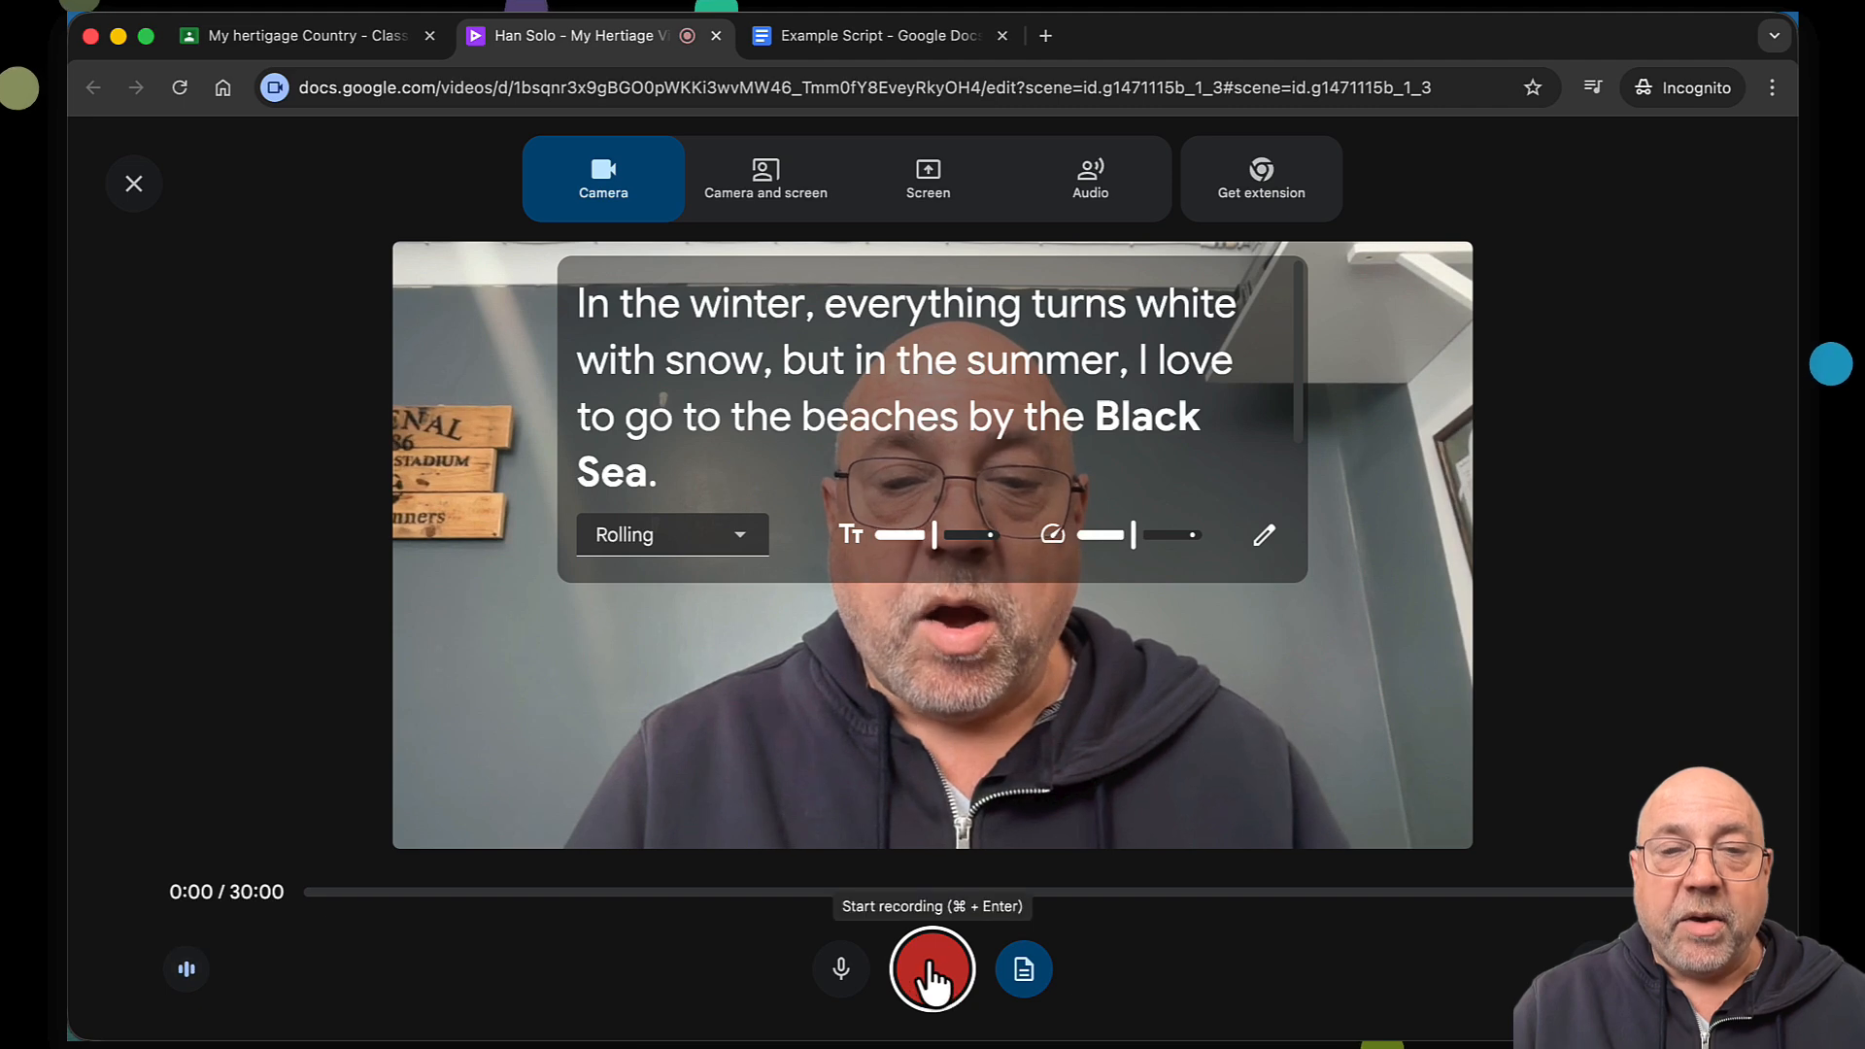
pyautogui.click(930, 969)
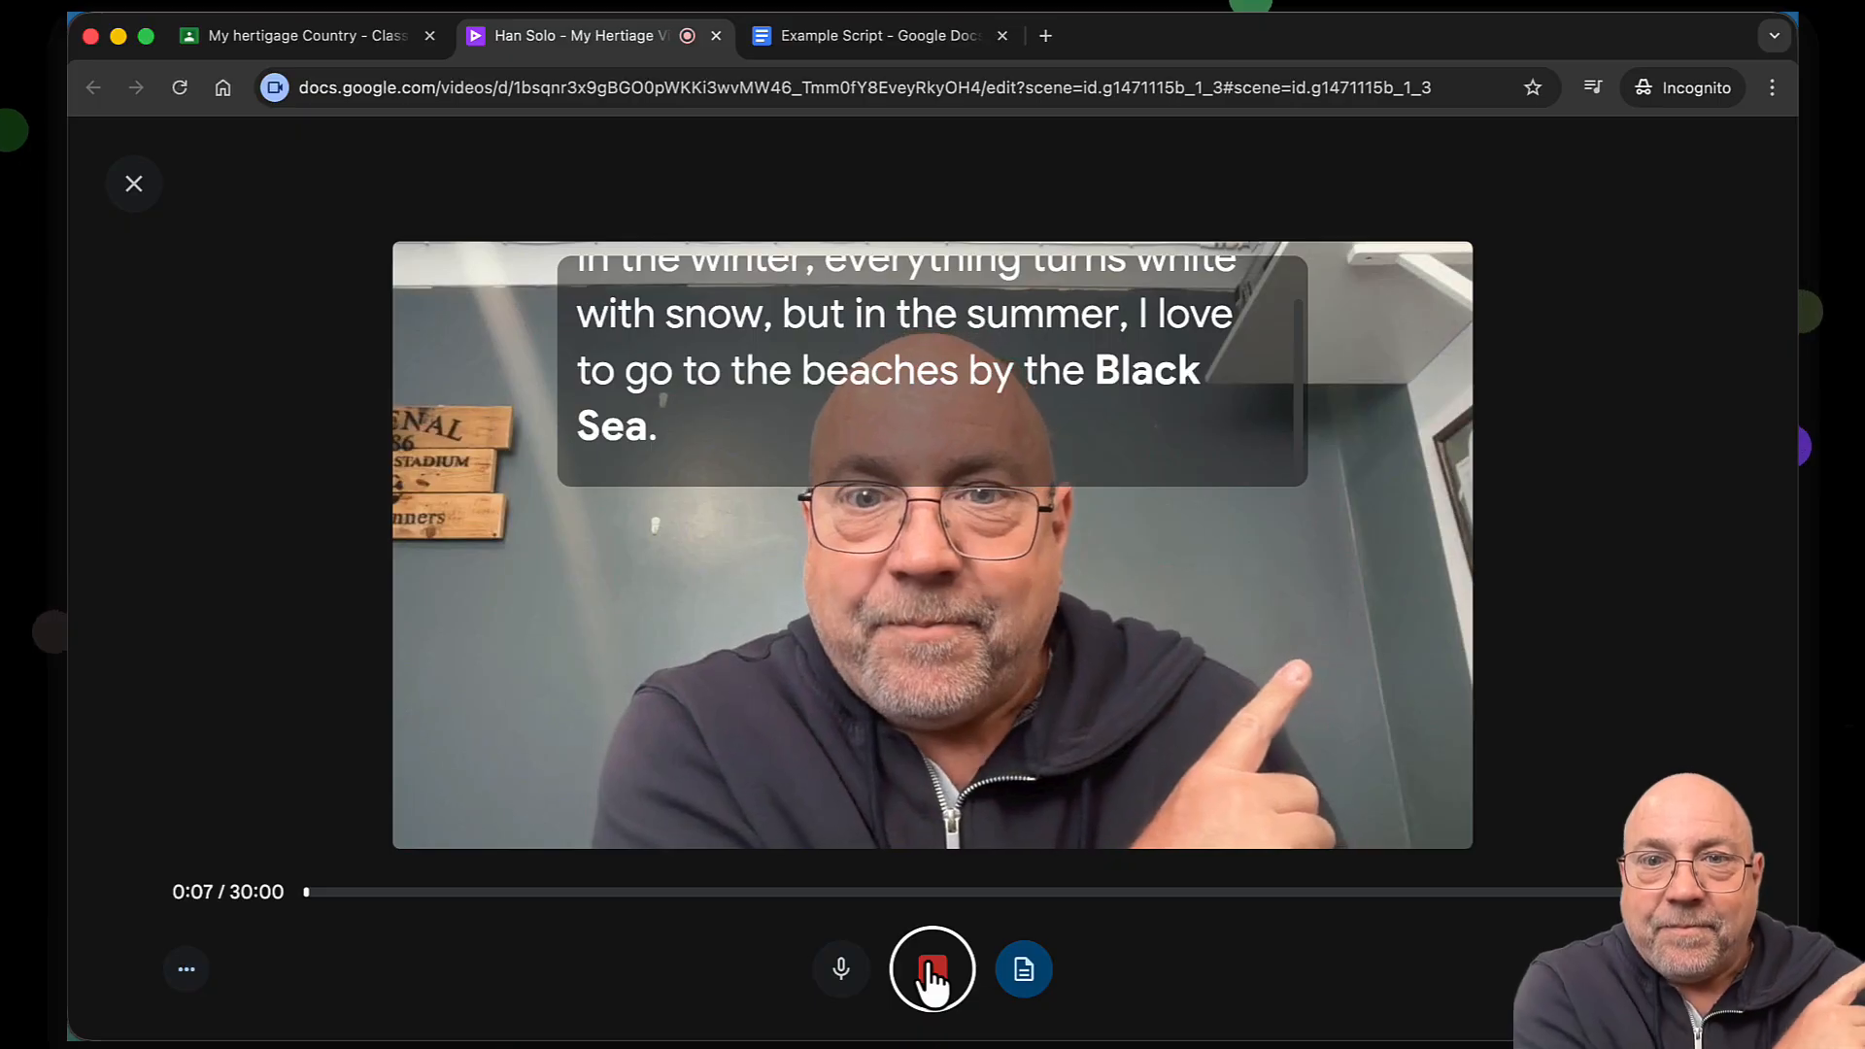
pyautogui.click(931, 976)
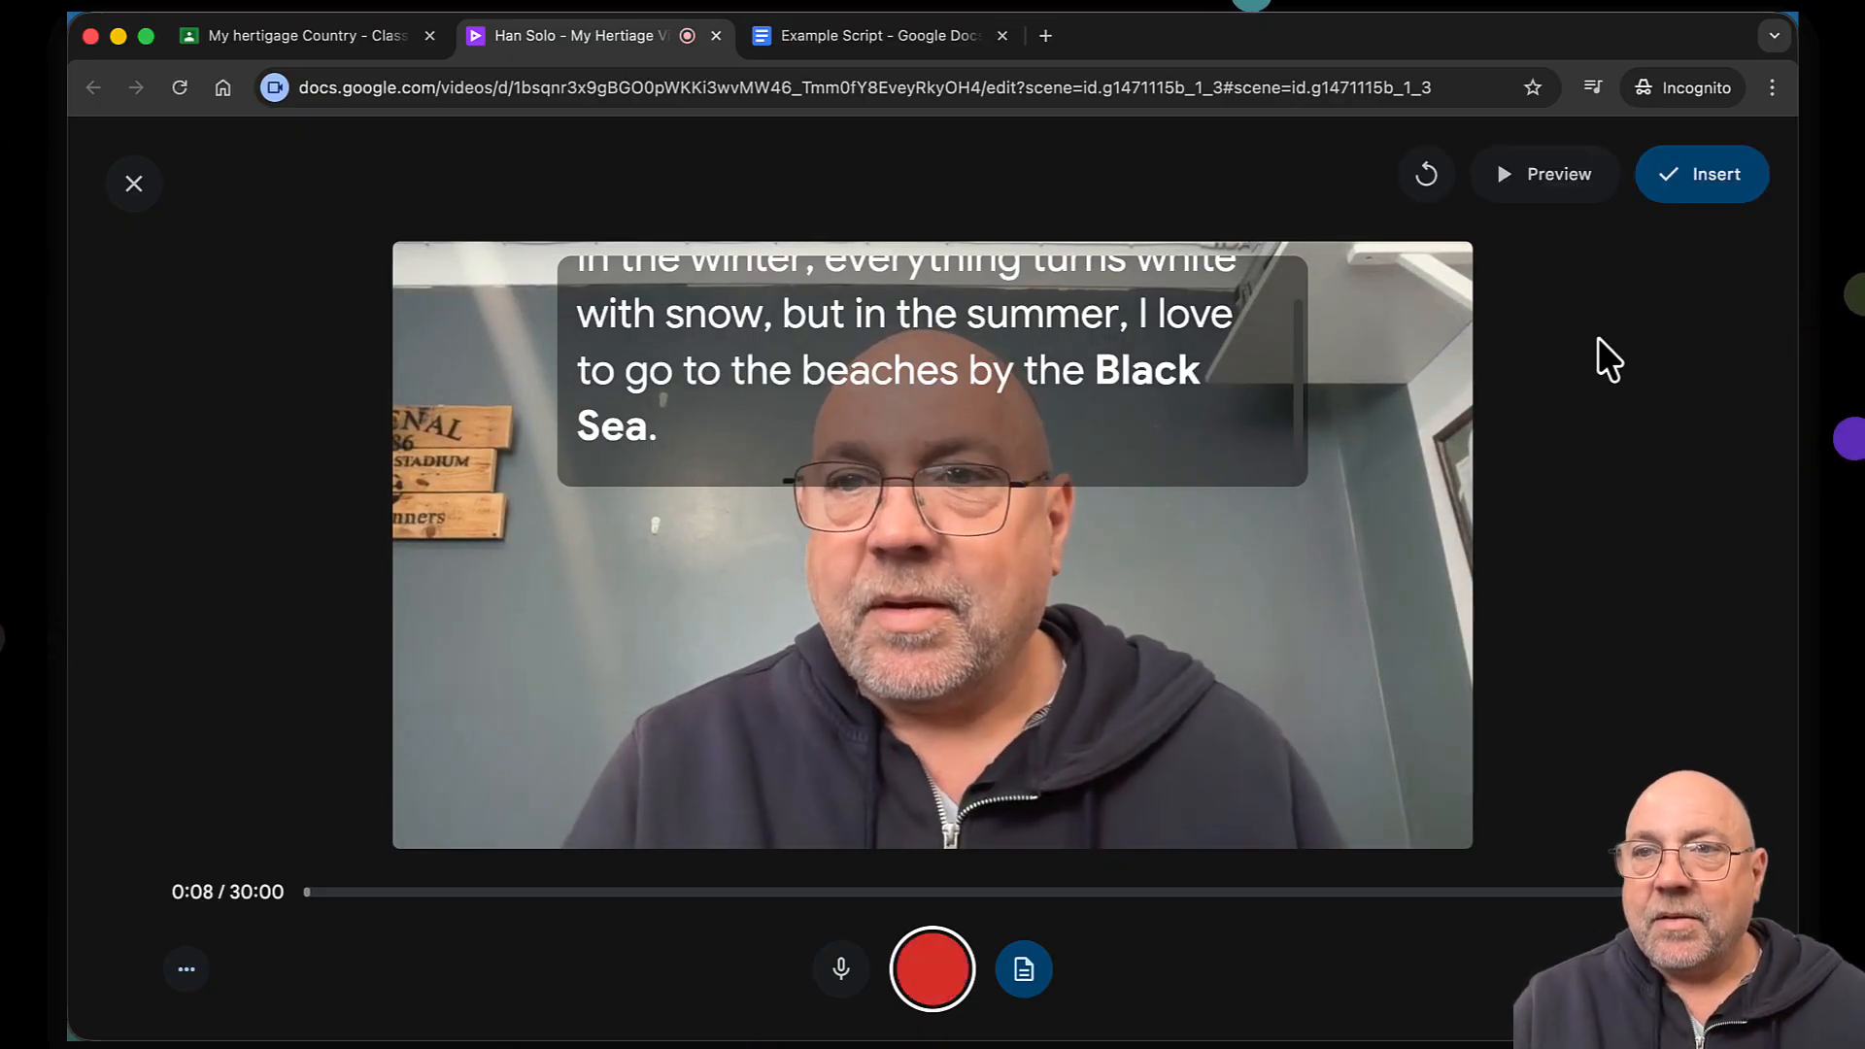
pyautogui.click(1694, 190)
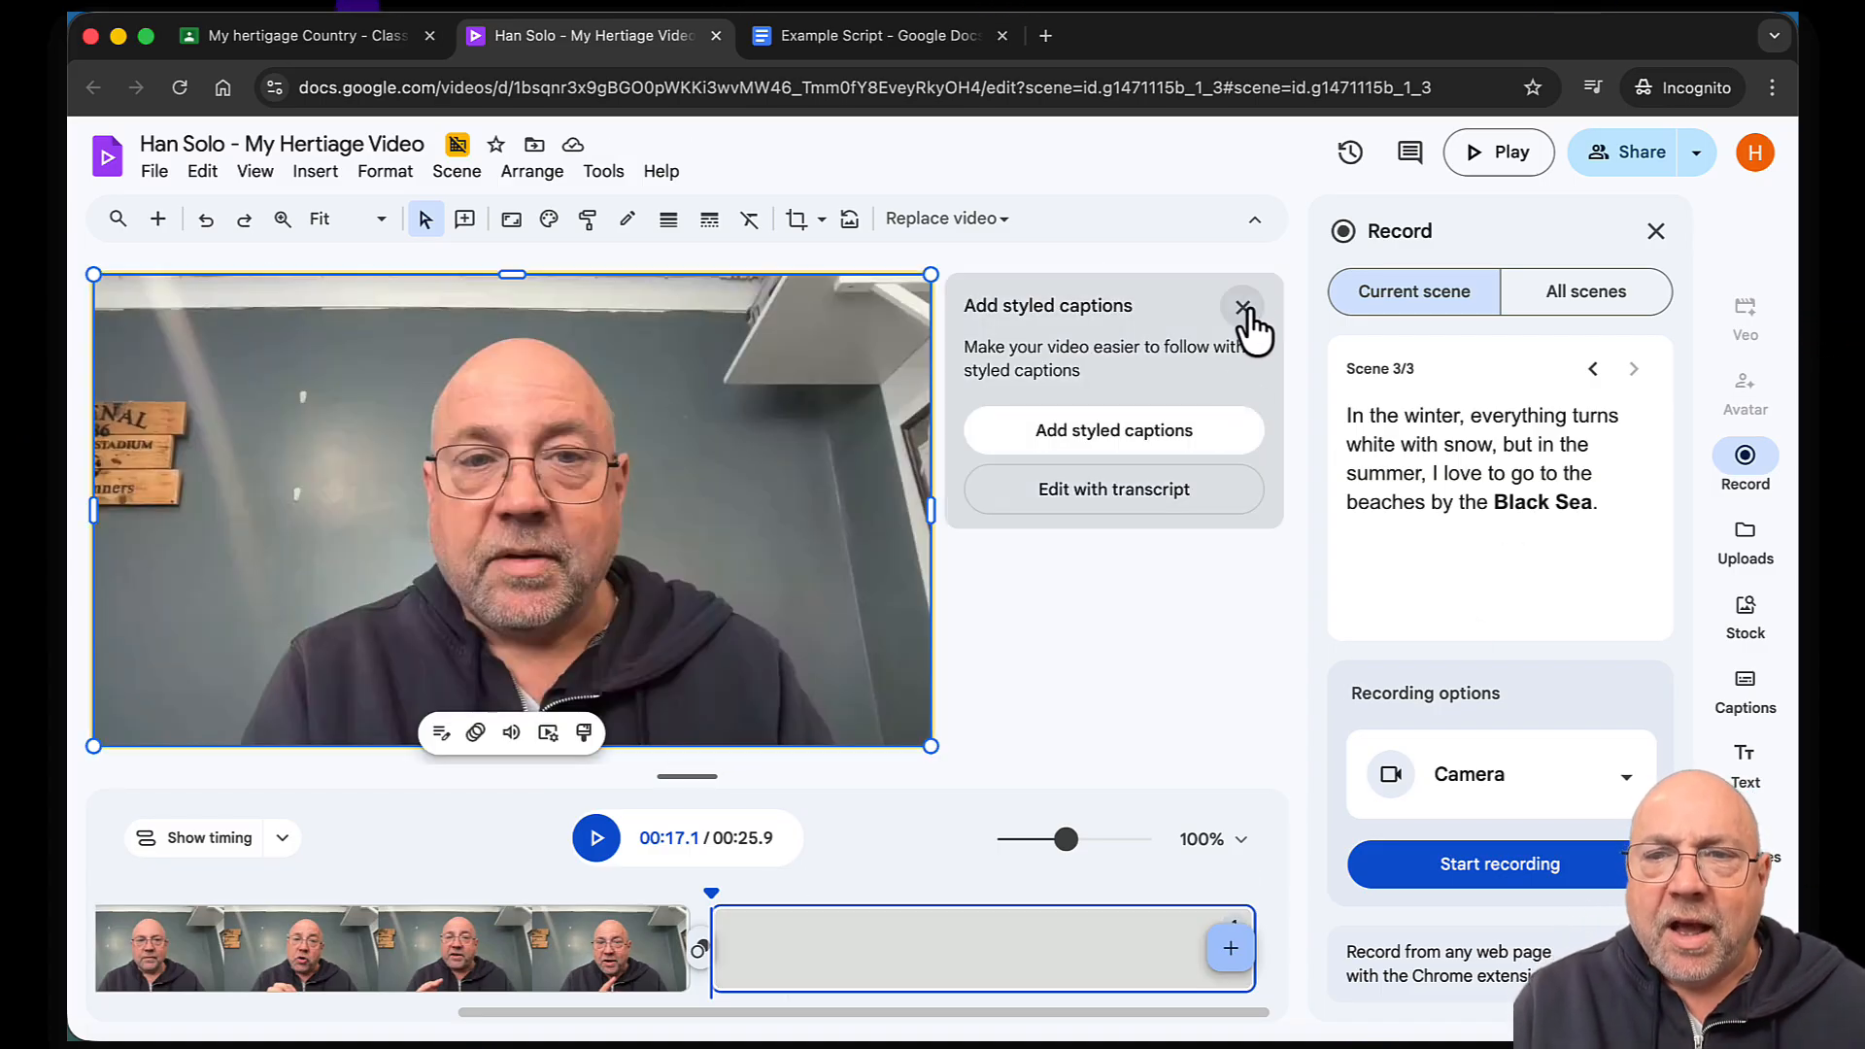
pyautogui.click(1244, 307)
# At about 2.1 seconds in scene 1, search the stock images for "map of romania" and insert the first antique map
pyautogui.hscroll(-5, 641, 941)
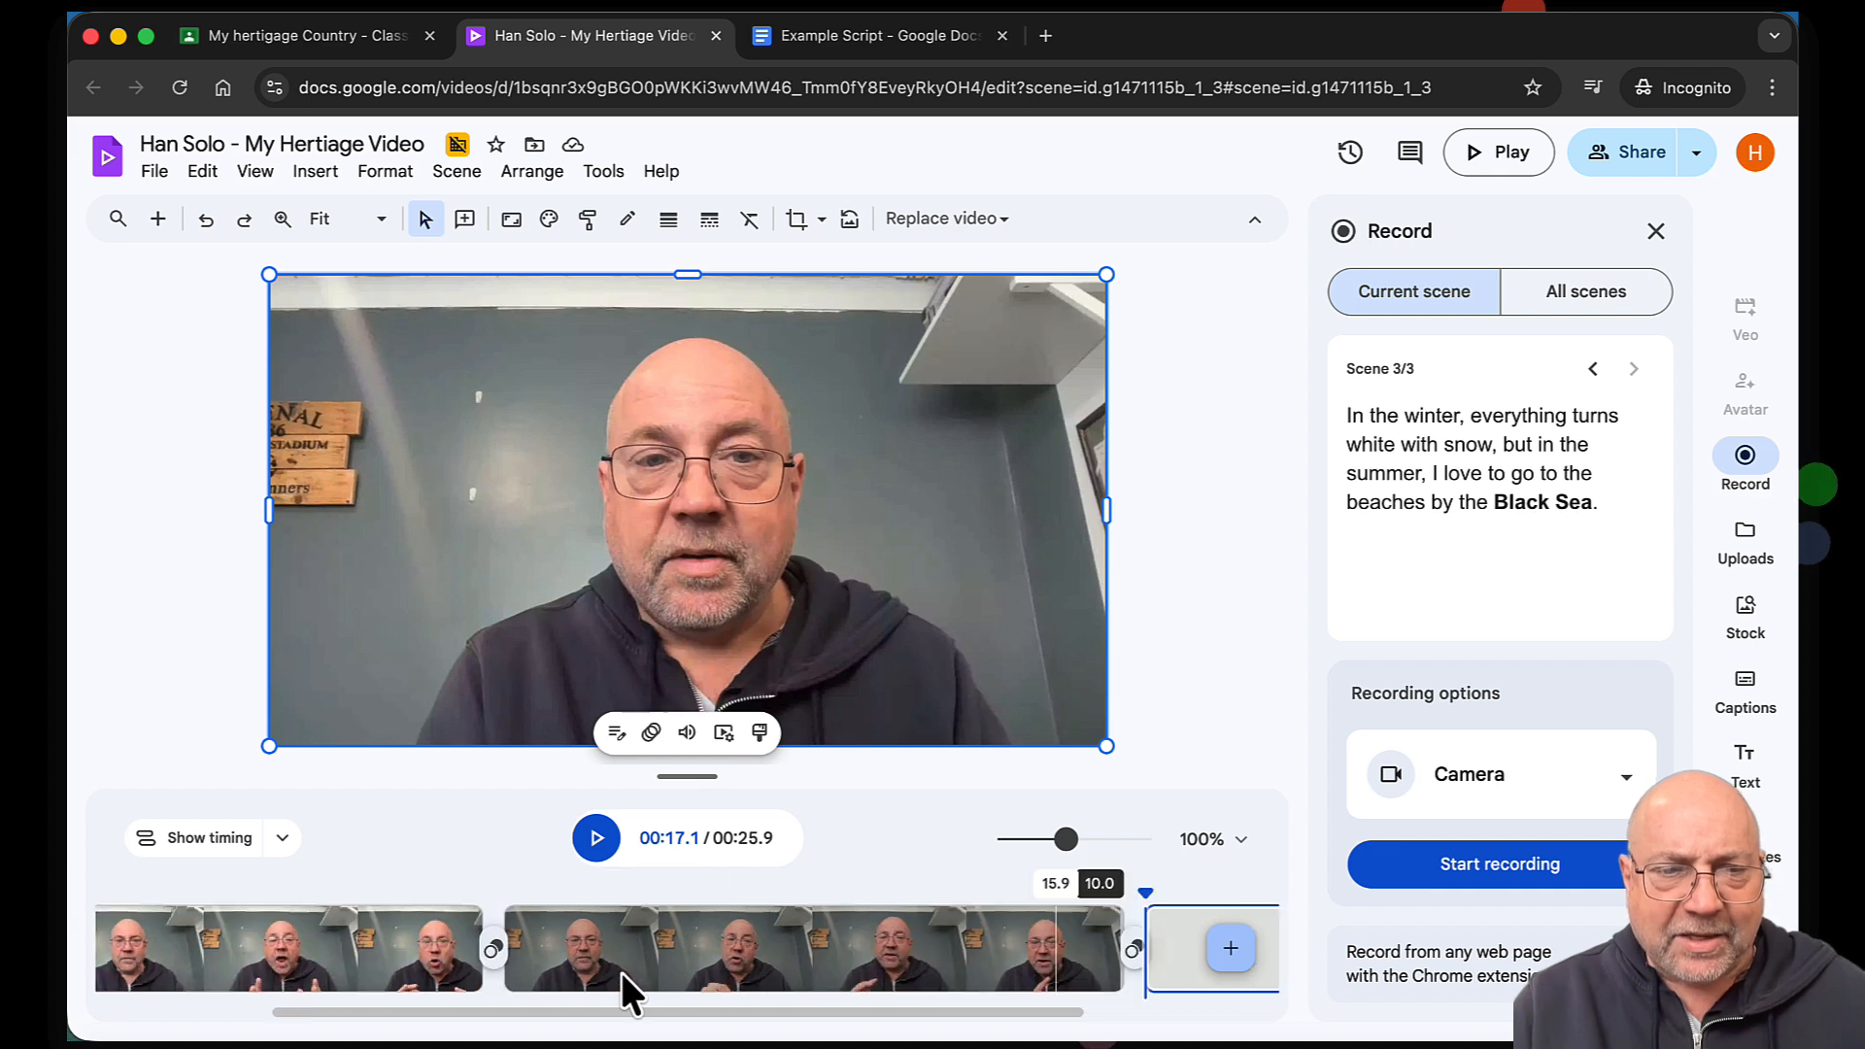
pyautogui.click(210, 930)
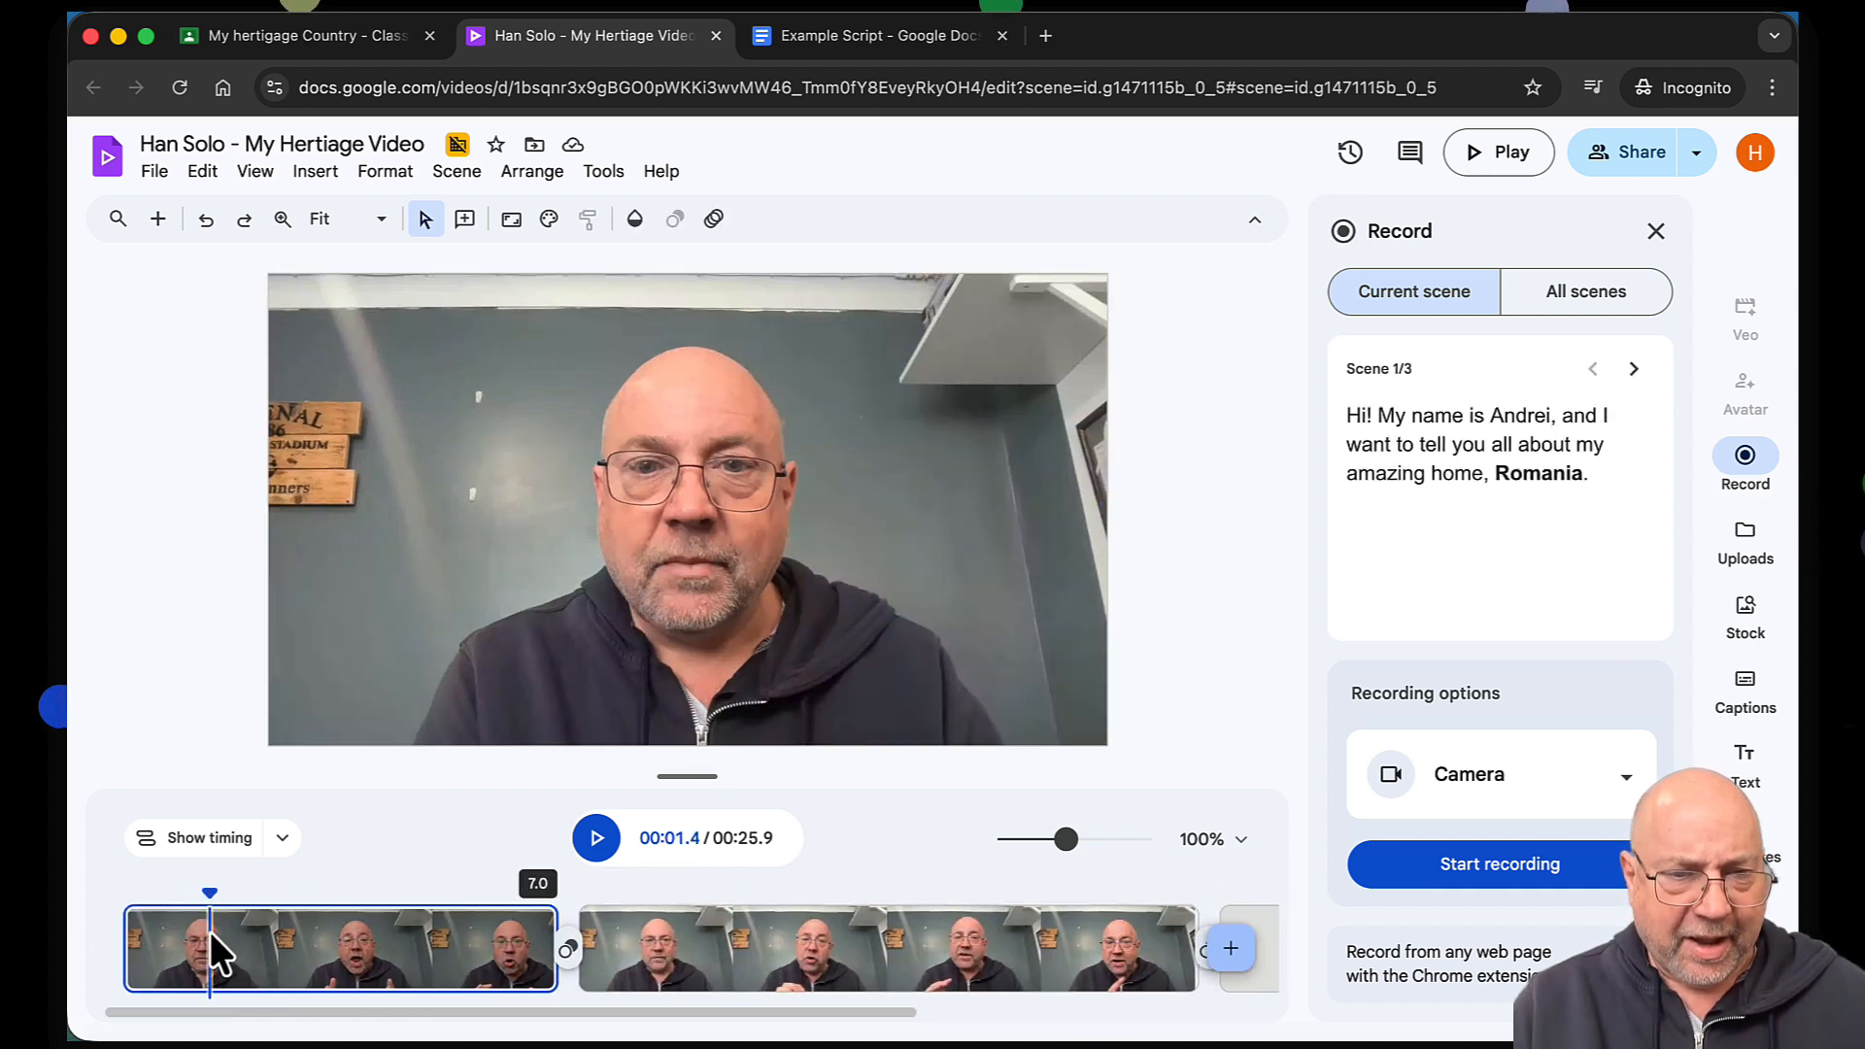
pyautogui.click(255, 899)
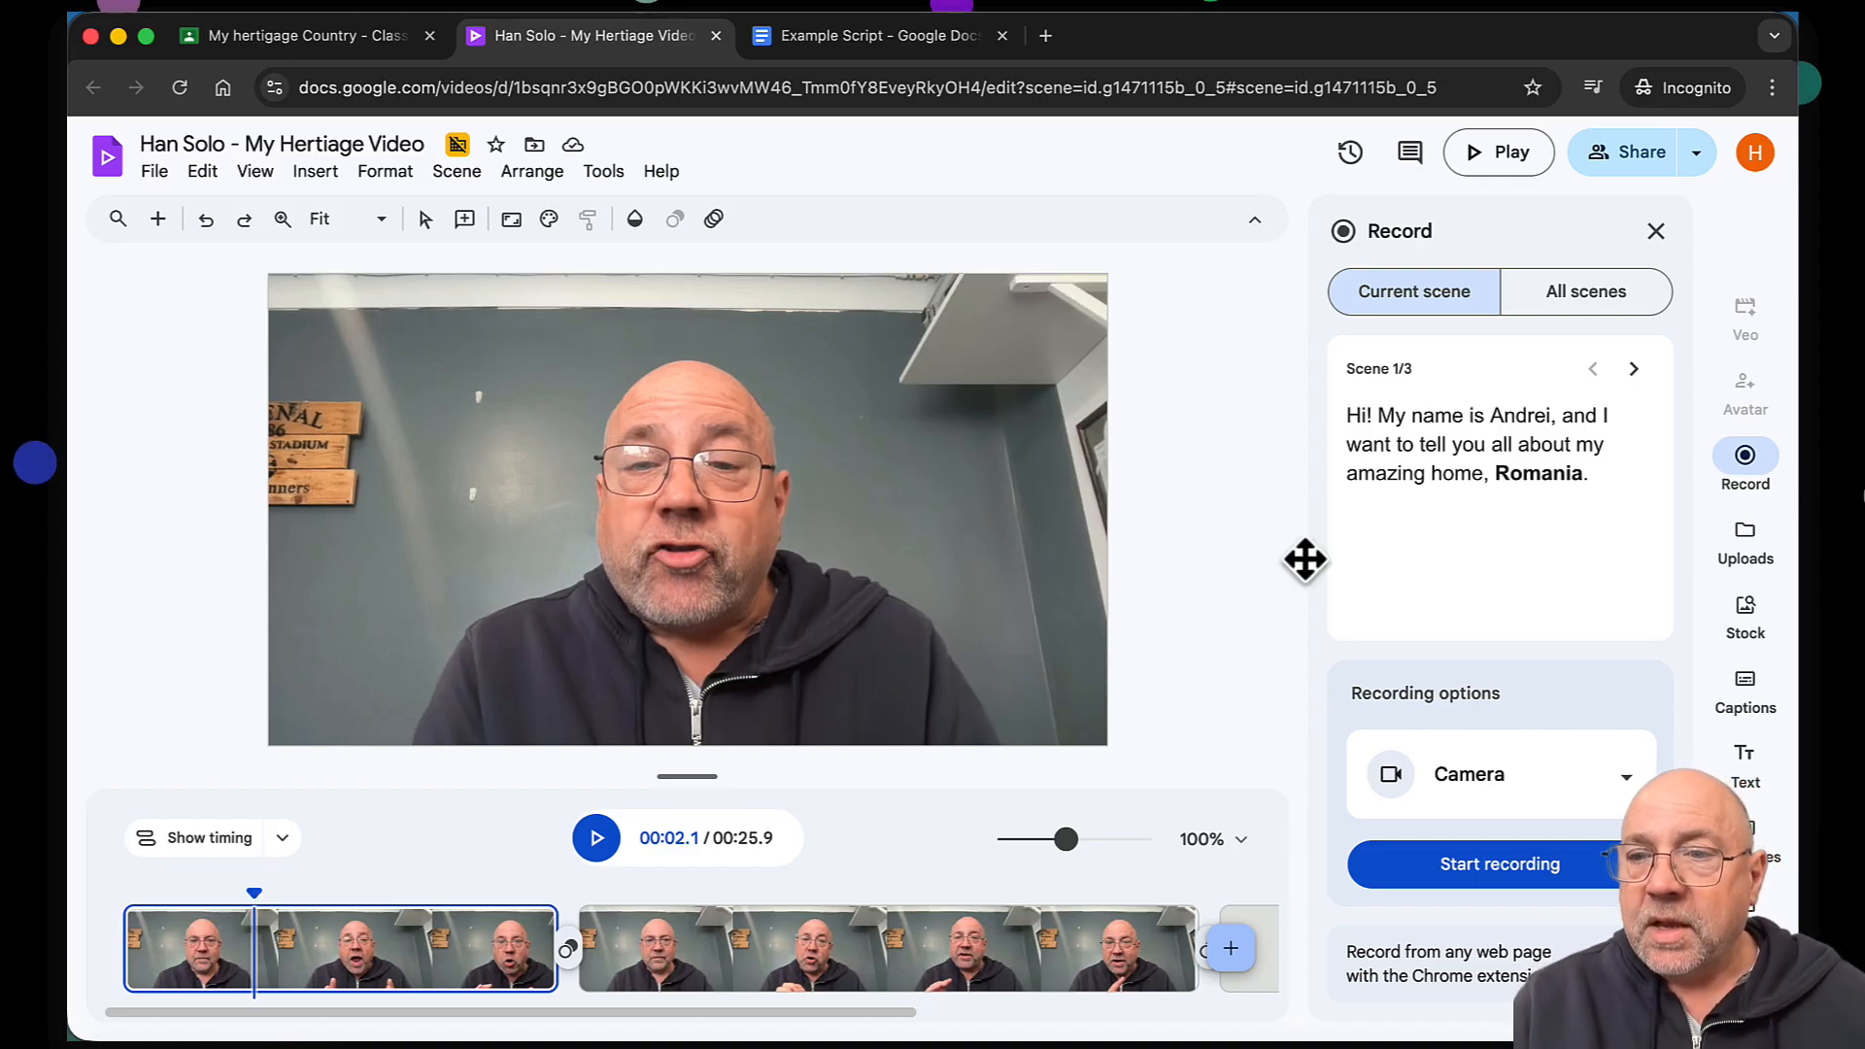
pyautogui.click(1744, 612)
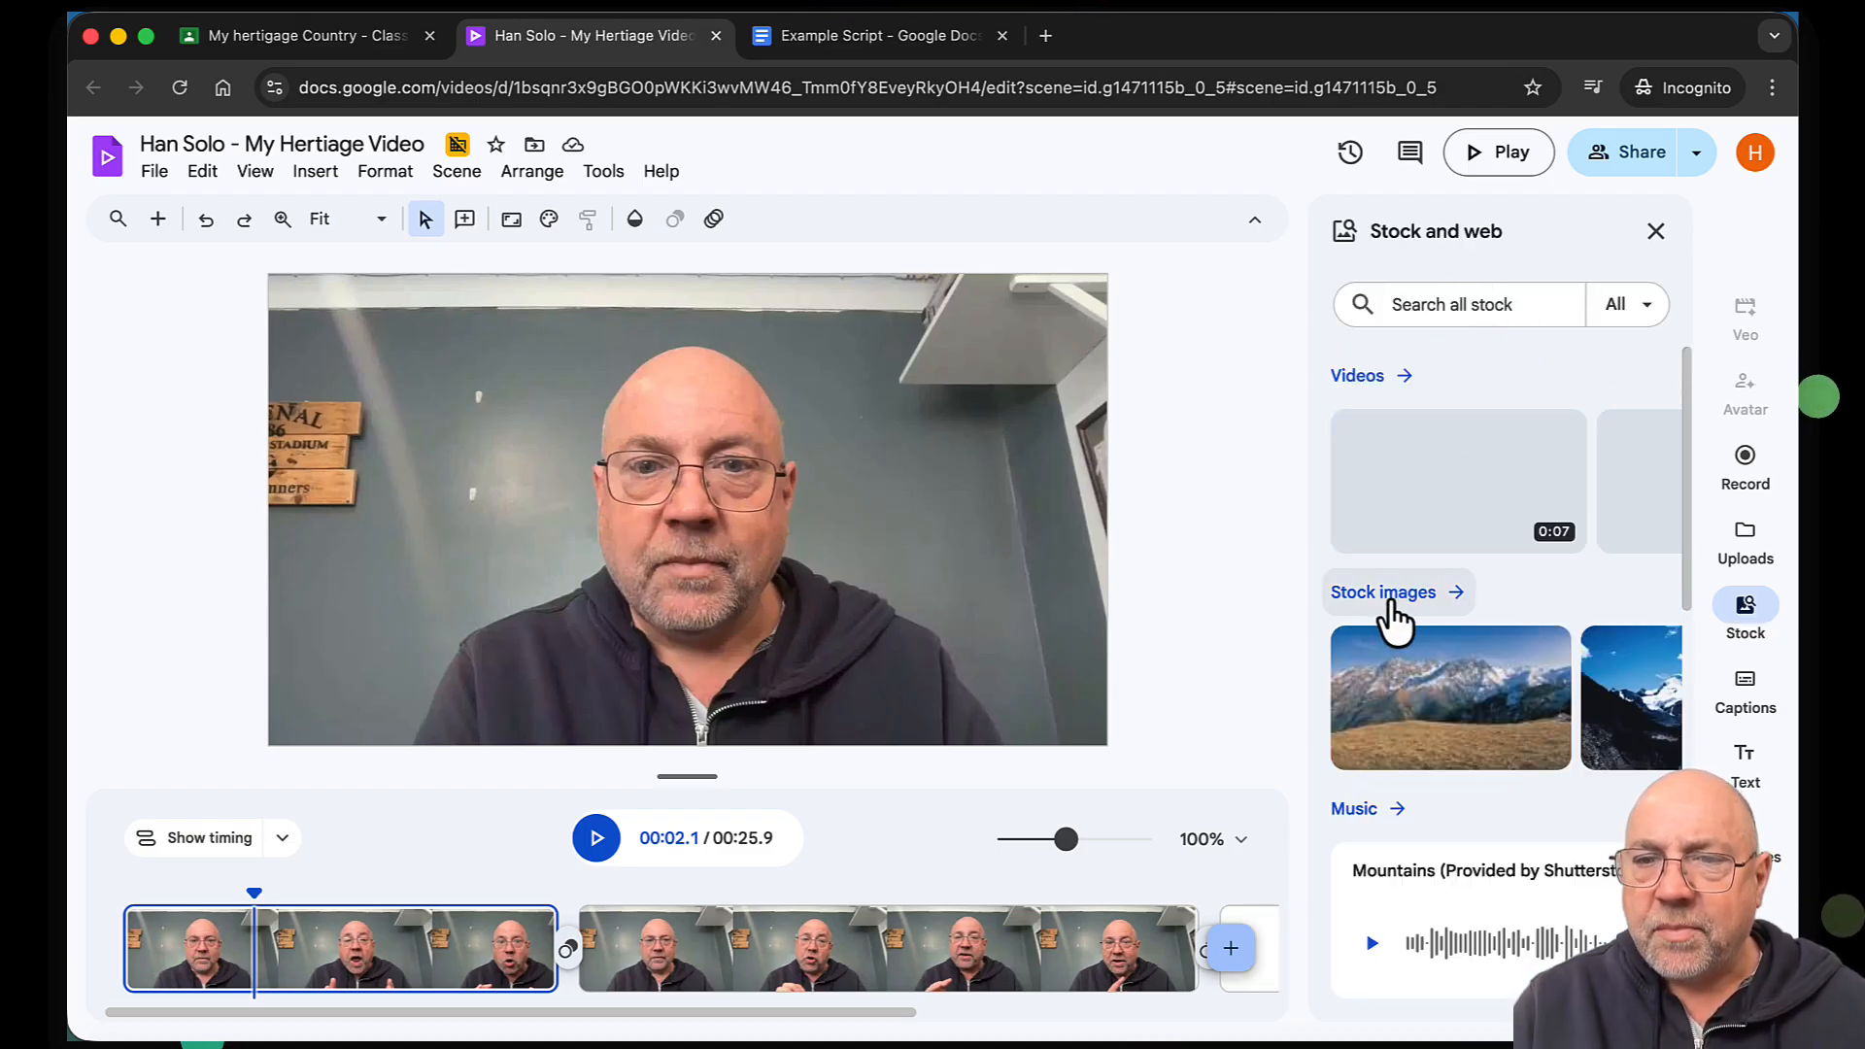
pyautogui.click(1382, 592)
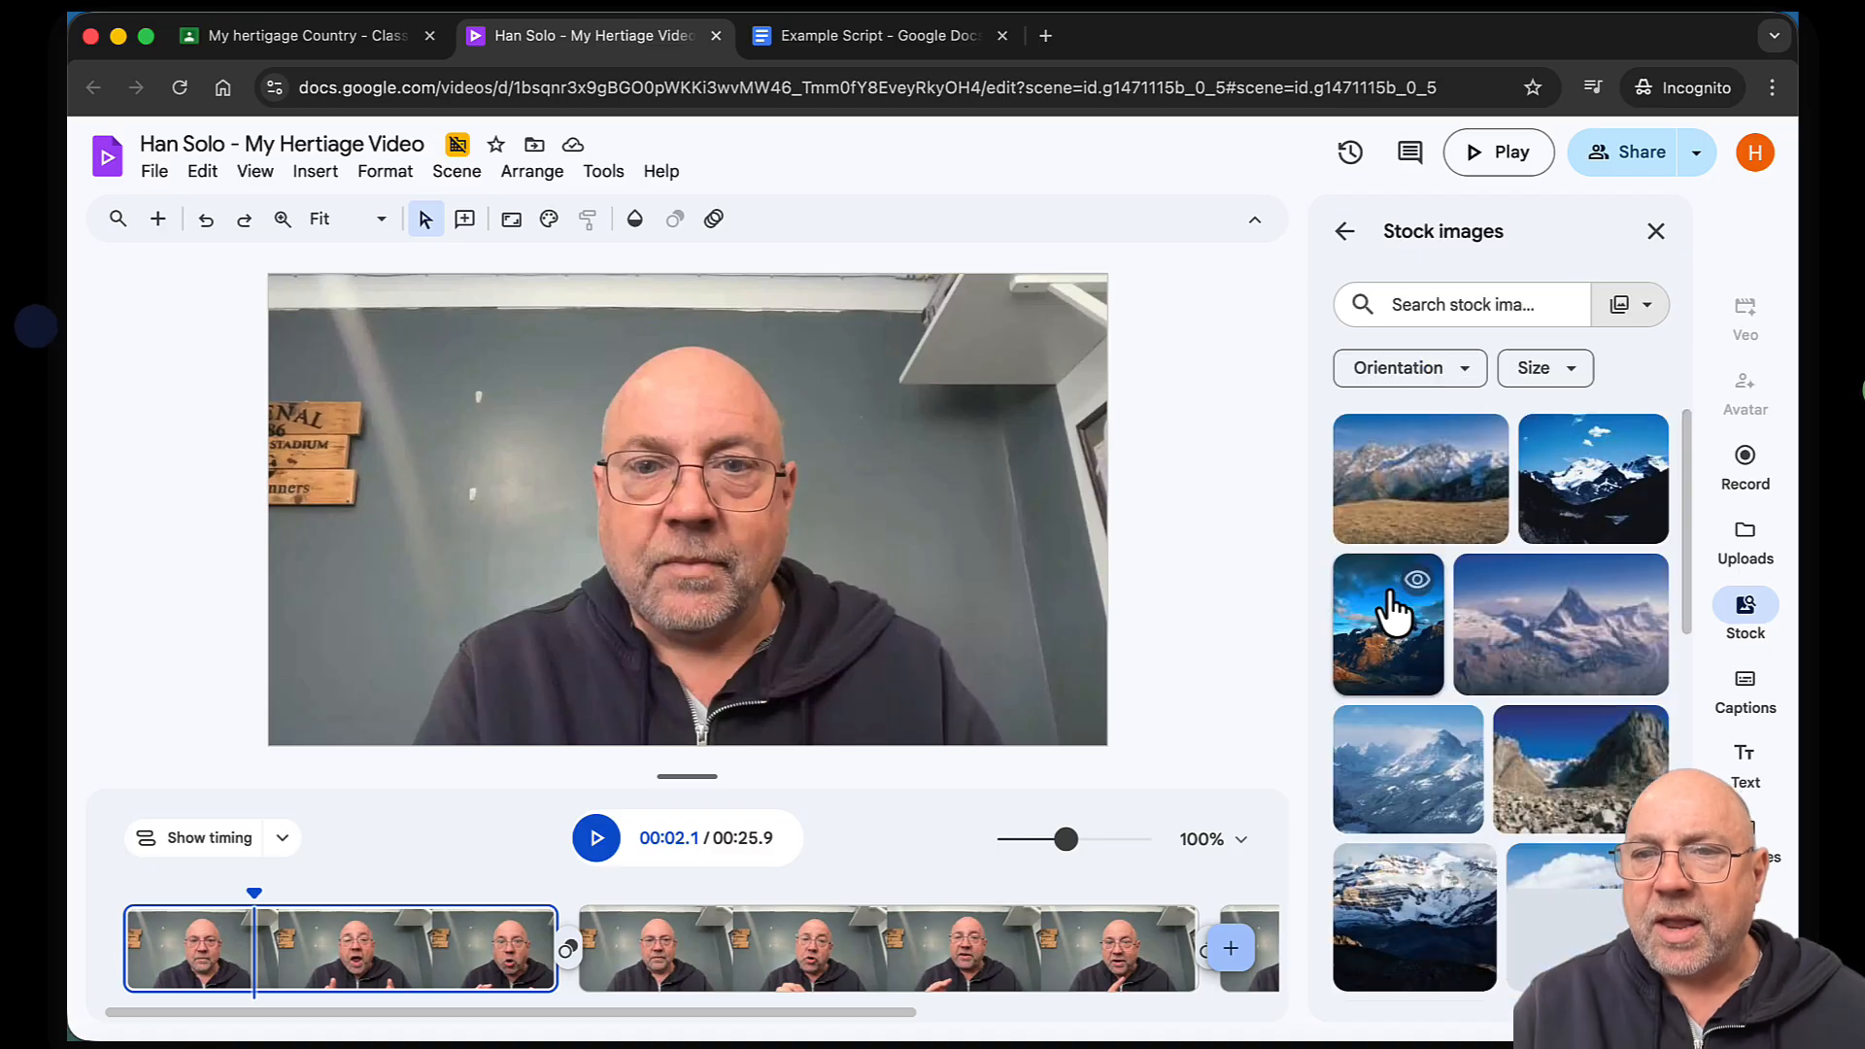
pyautogui.click(1450, 305)
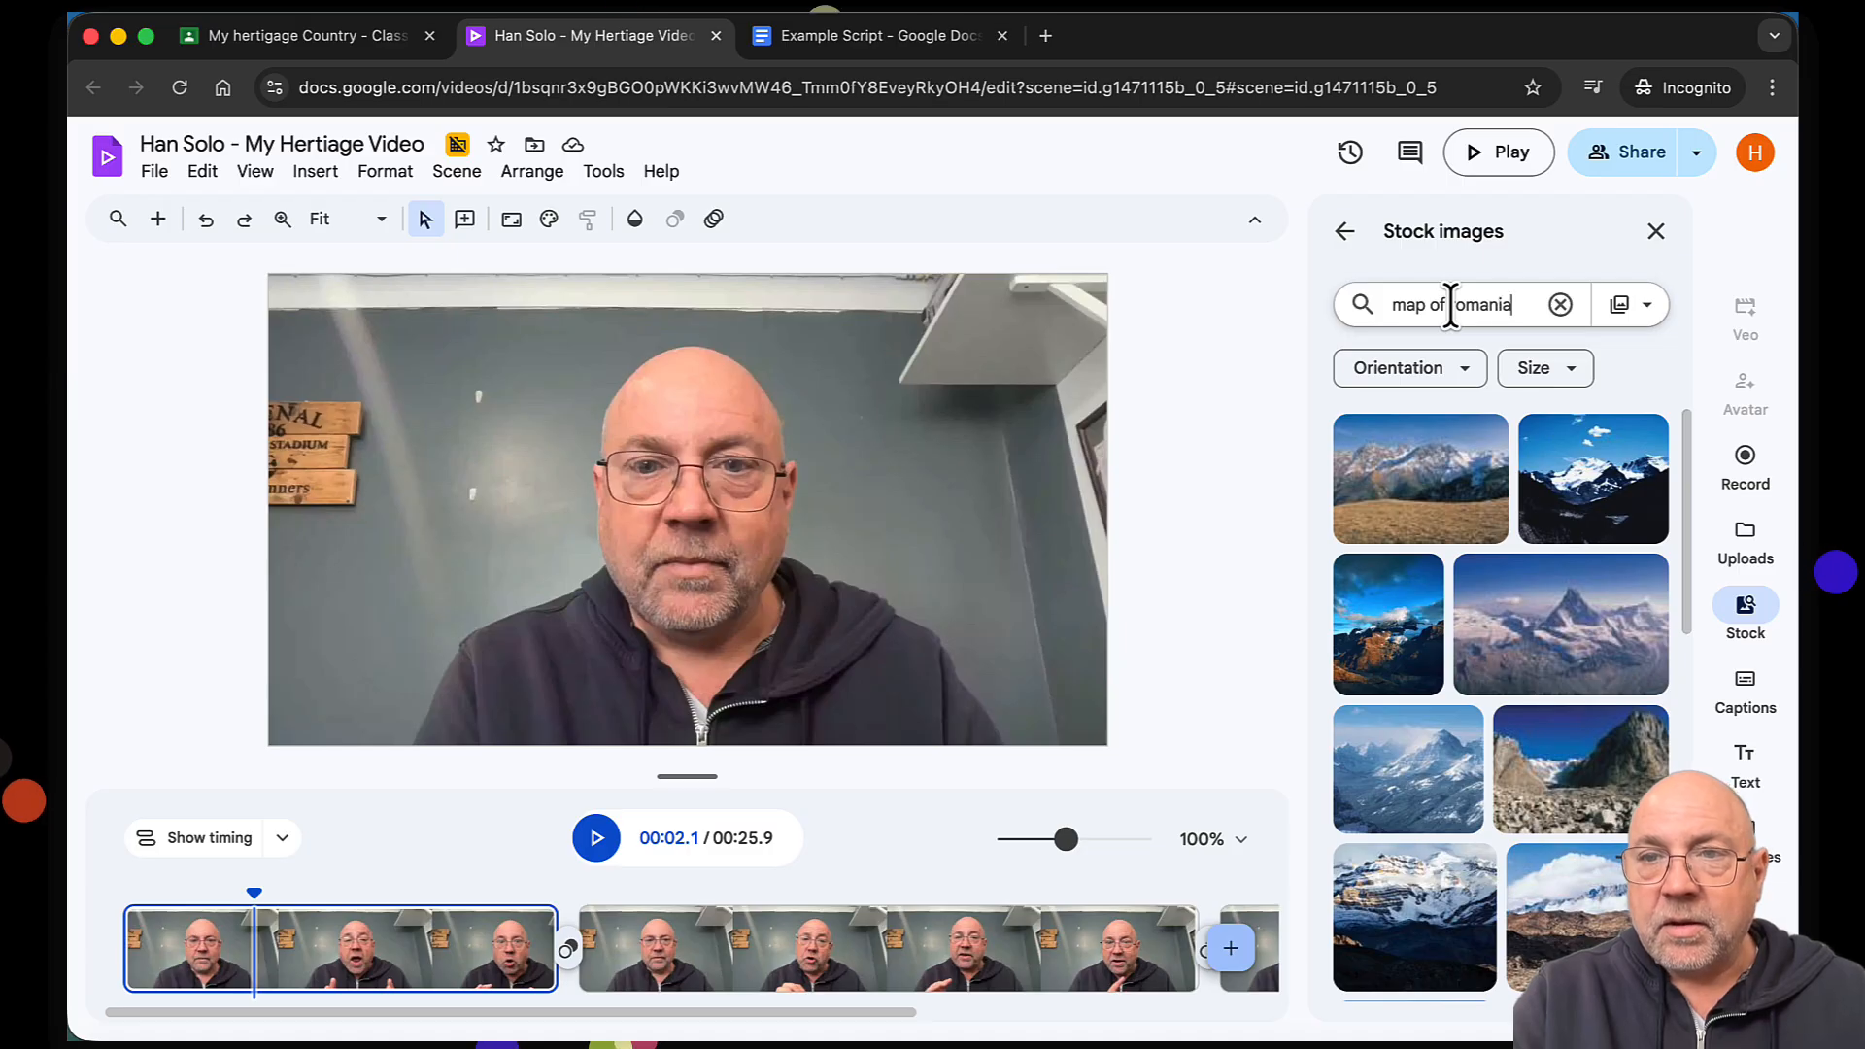
pyautogui.press('Return')
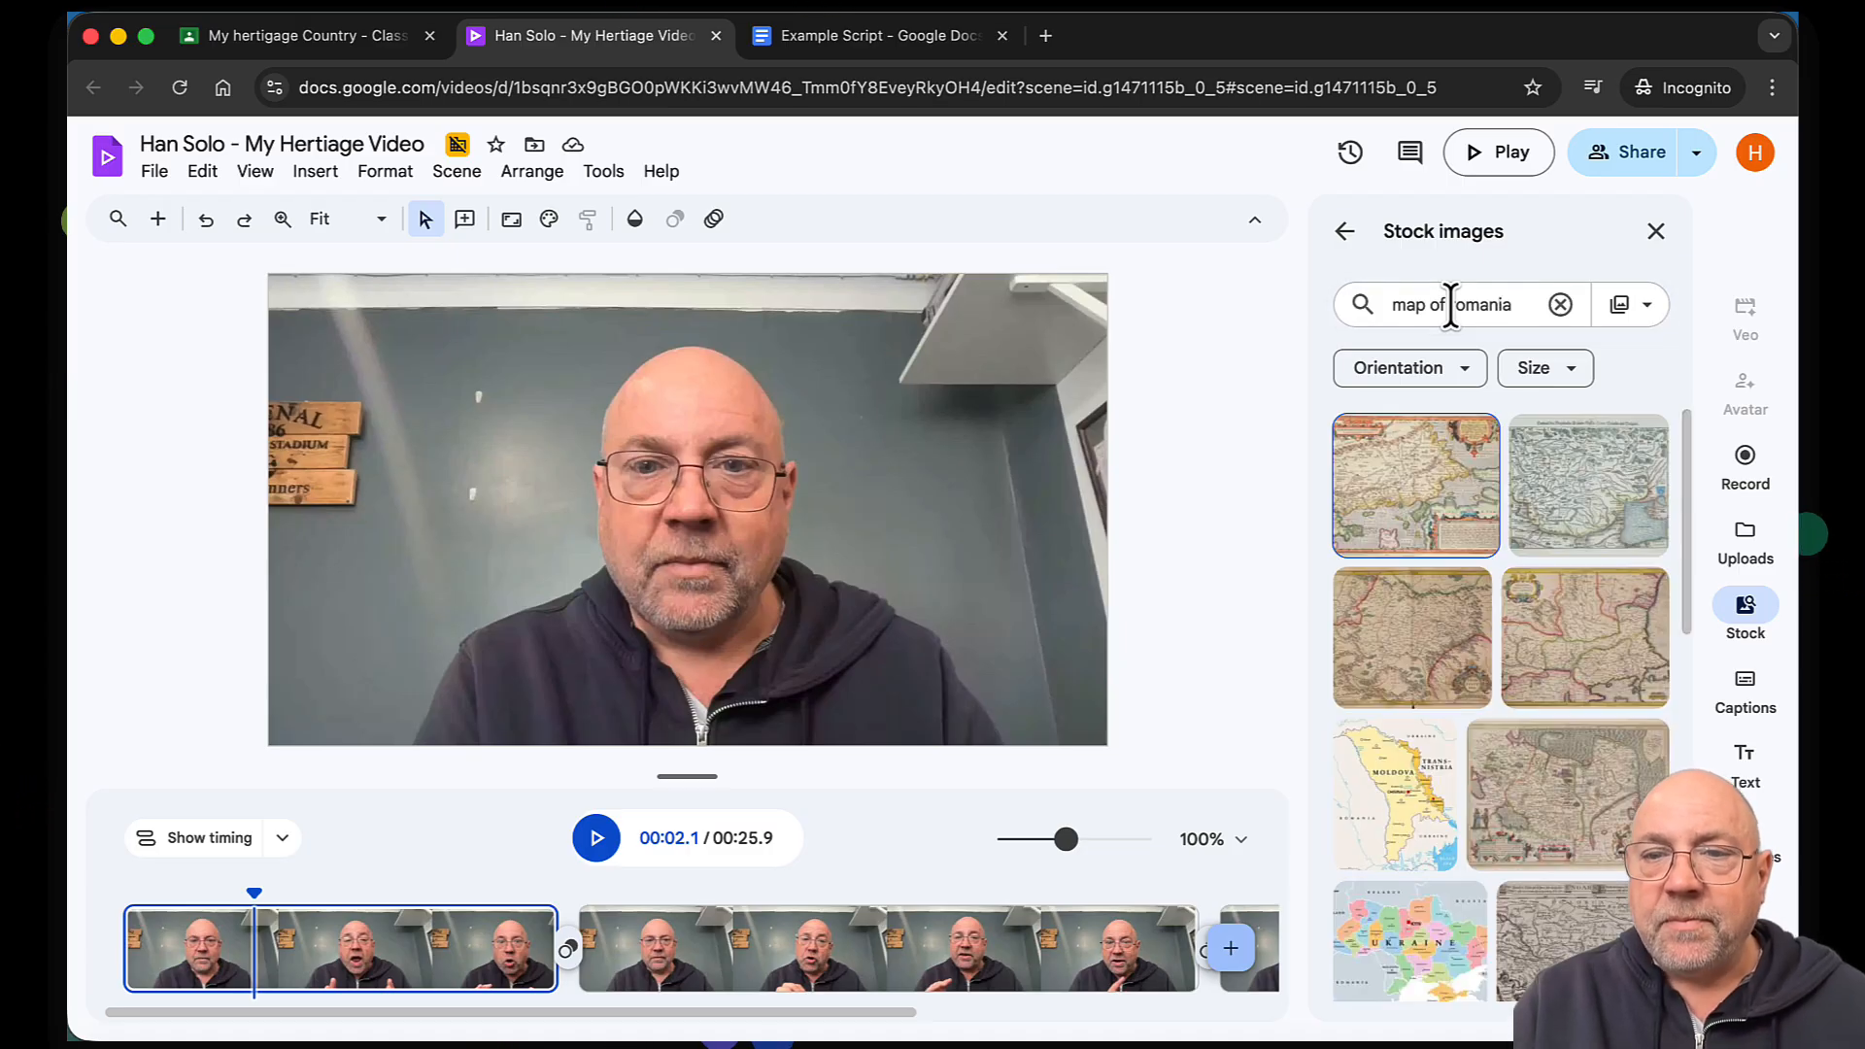
pyautogui.click(1415, 500)
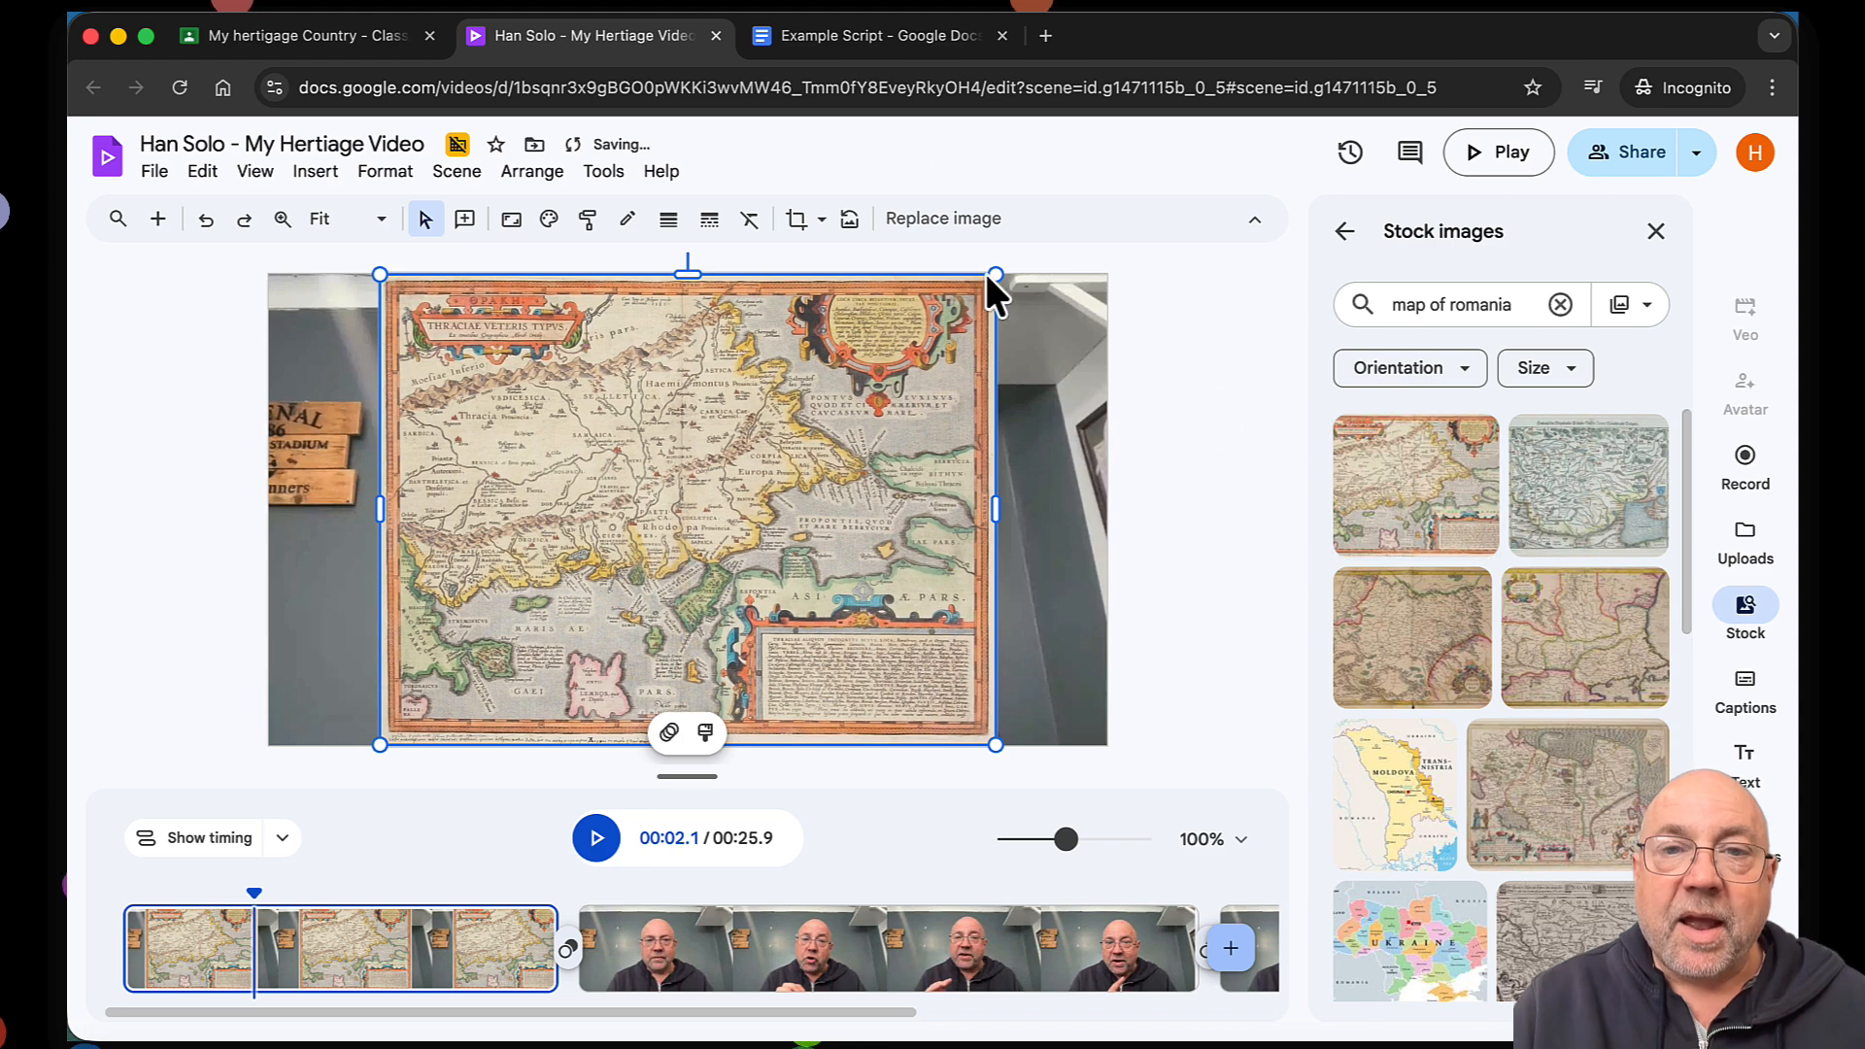
# Shrink the map image, place it in the upper-right corner of scene 1's frame, and play the scene back
pyautogui.moveTo(1002, 265); pyautogui.dragTo(474, 573)
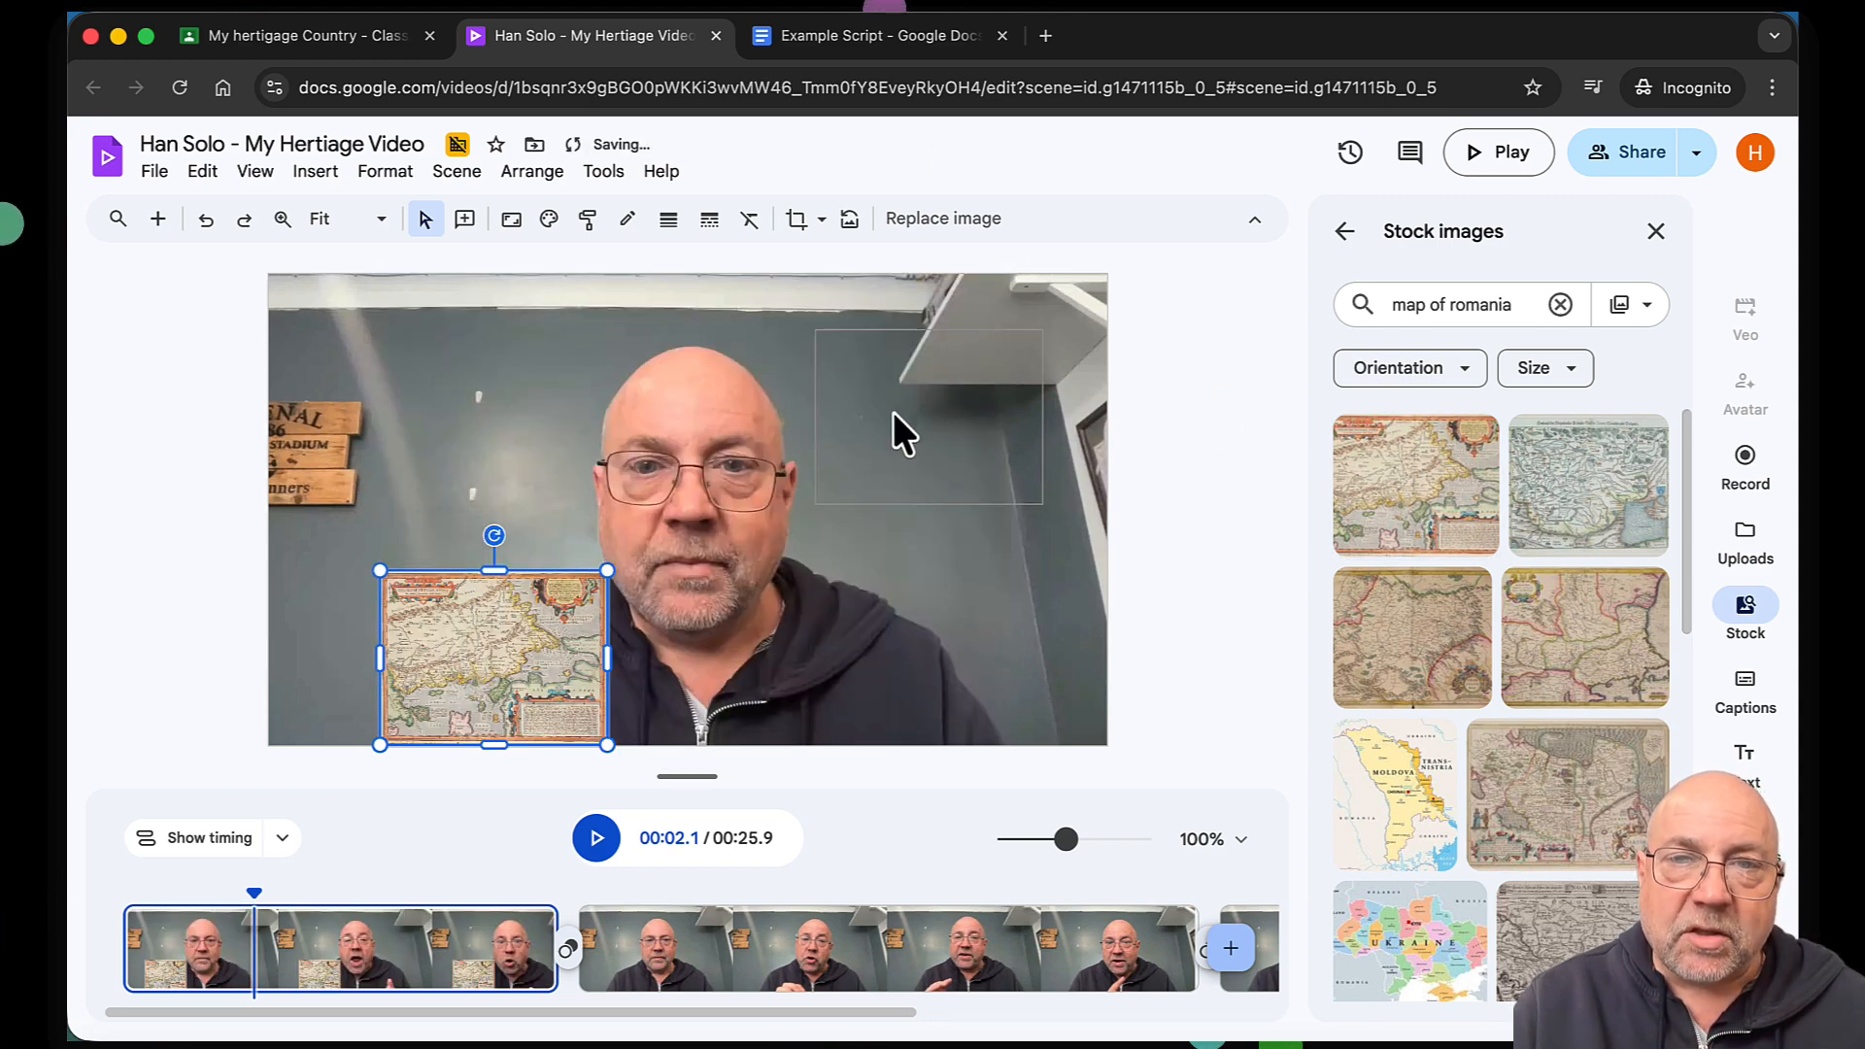
pyautogui.moveTo(894, 413); pyautogui.dragTo(925, 383)
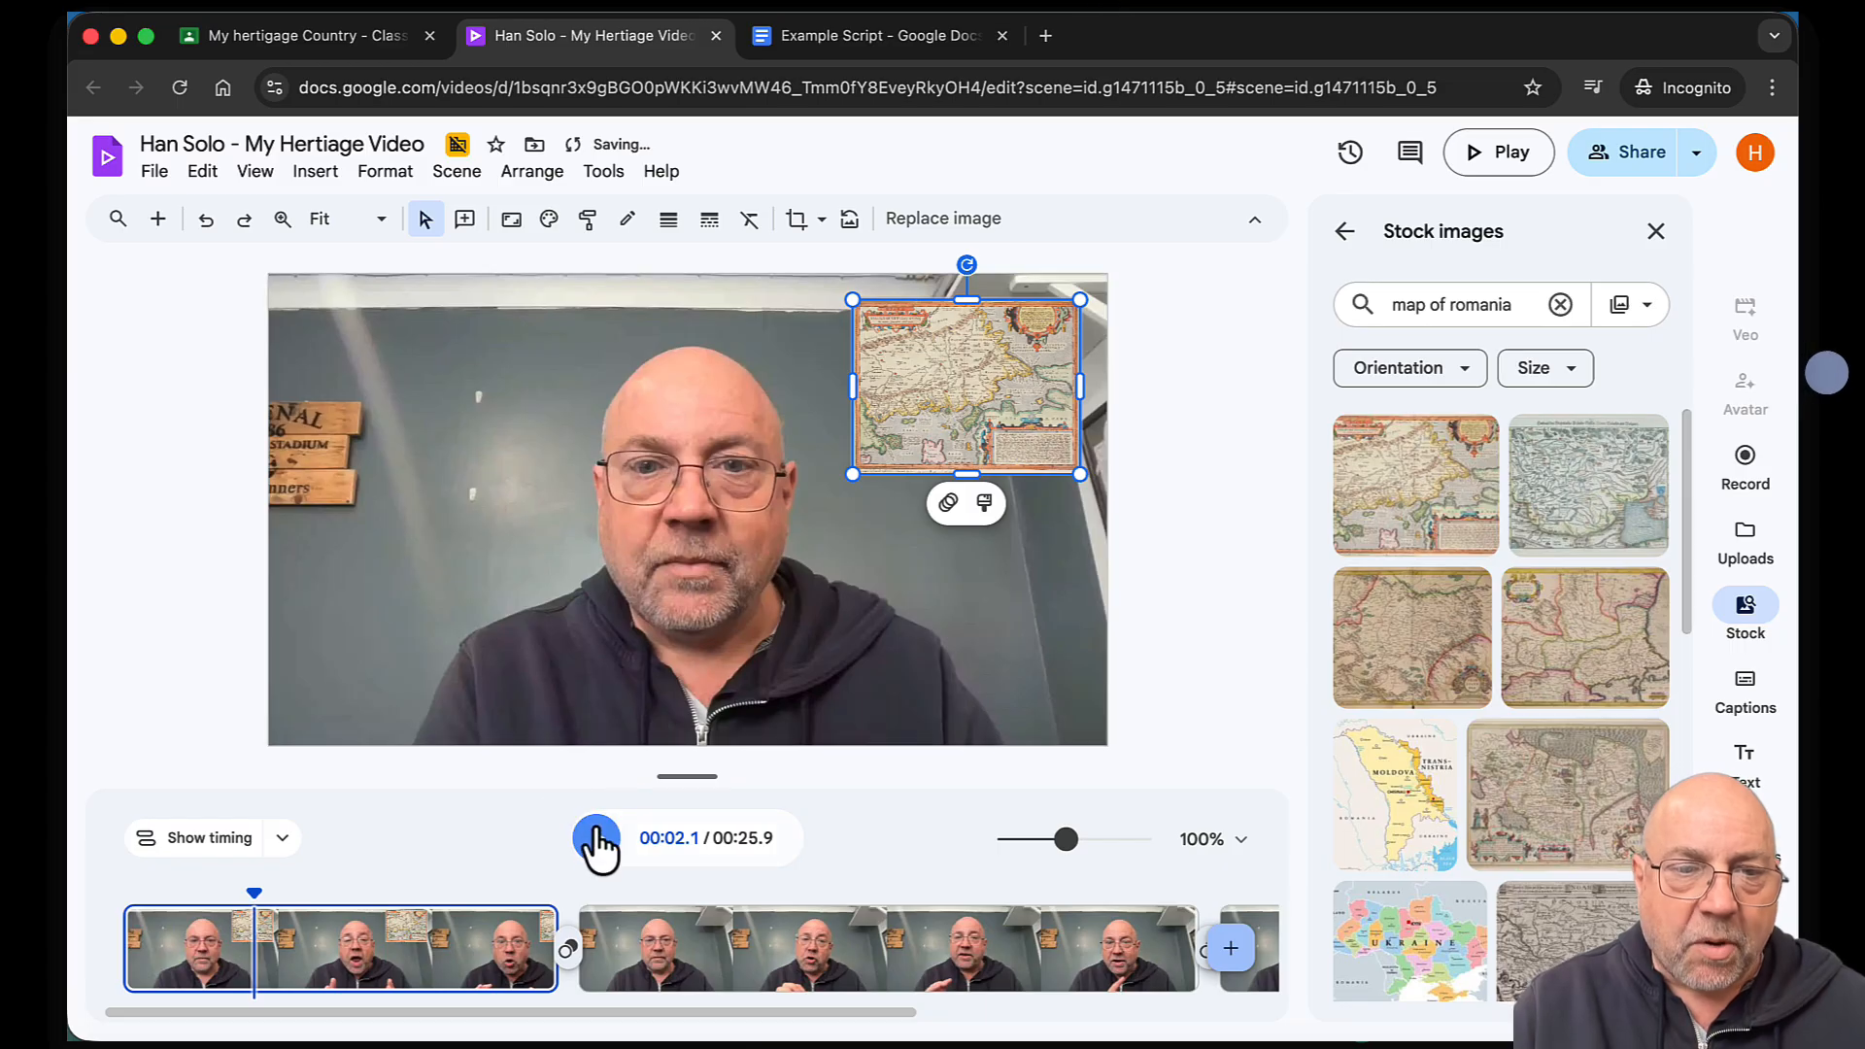
pyautogui.moveTo(254, 913); pyautogui.dragTo(479, 906)
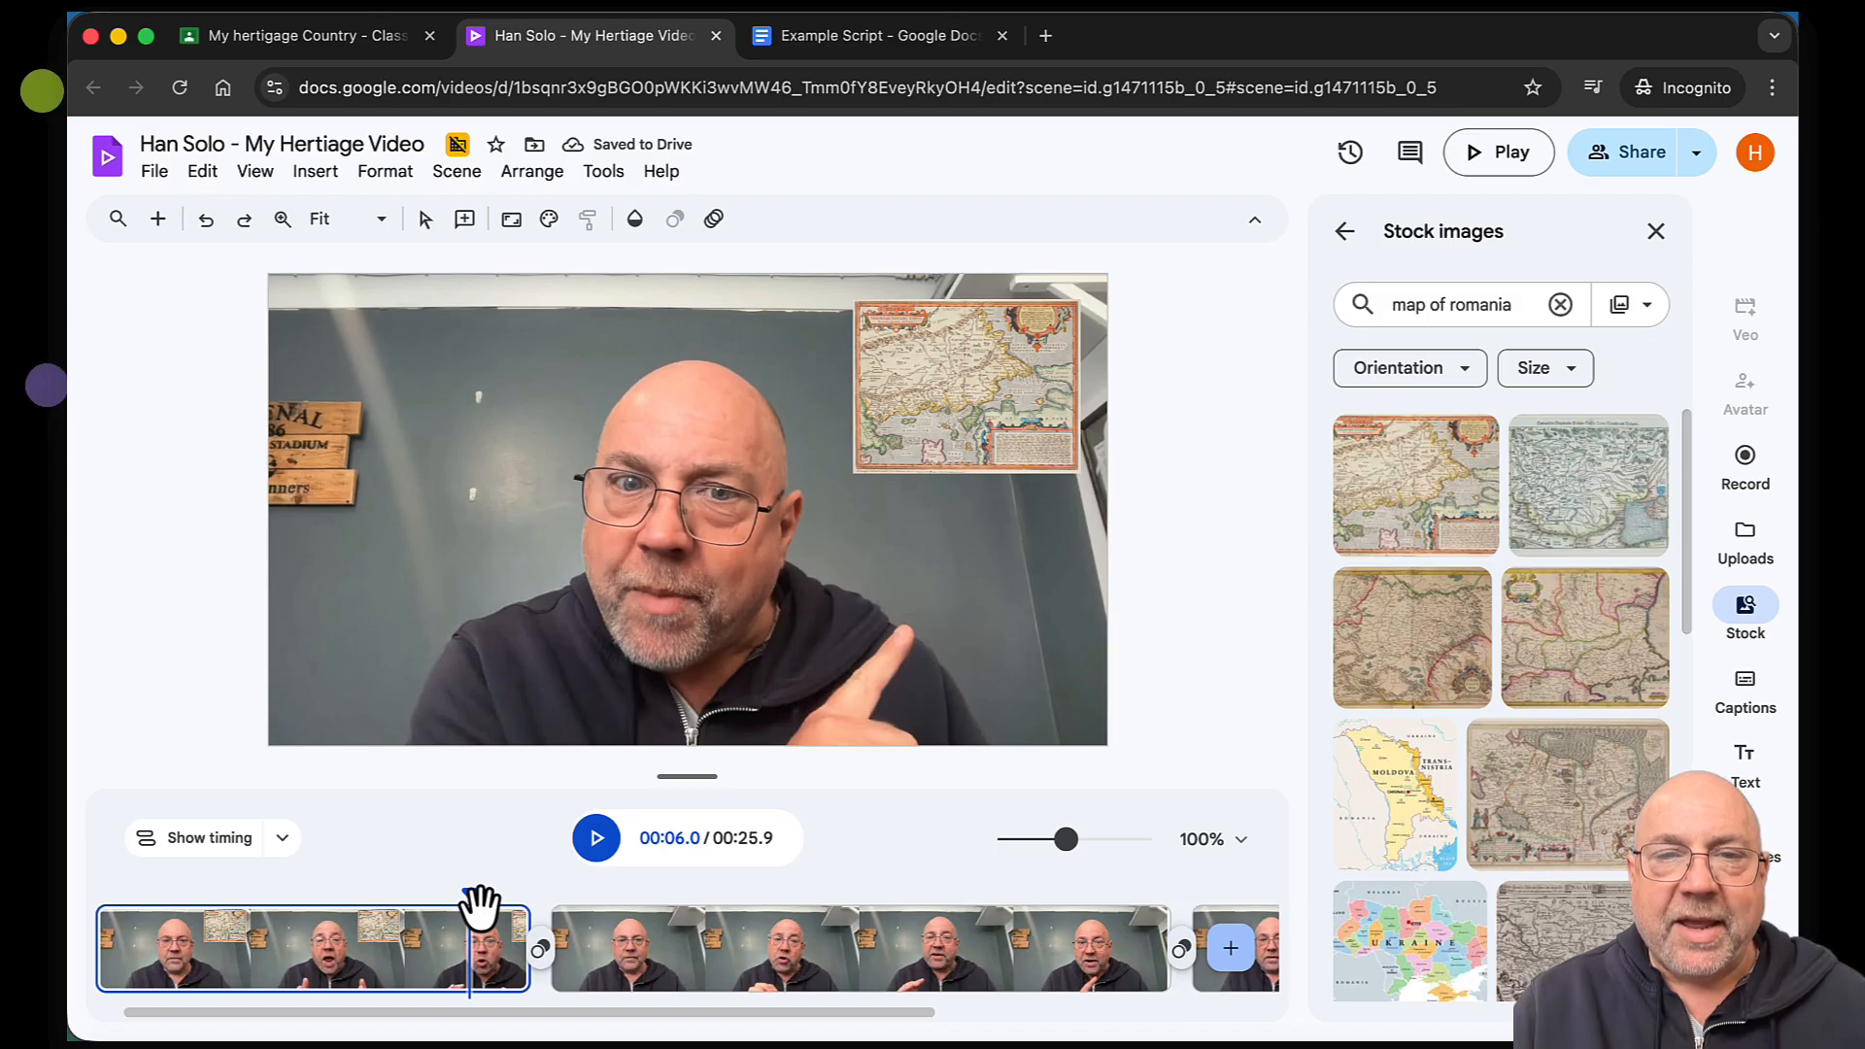
pyautogui.click(596, 837)
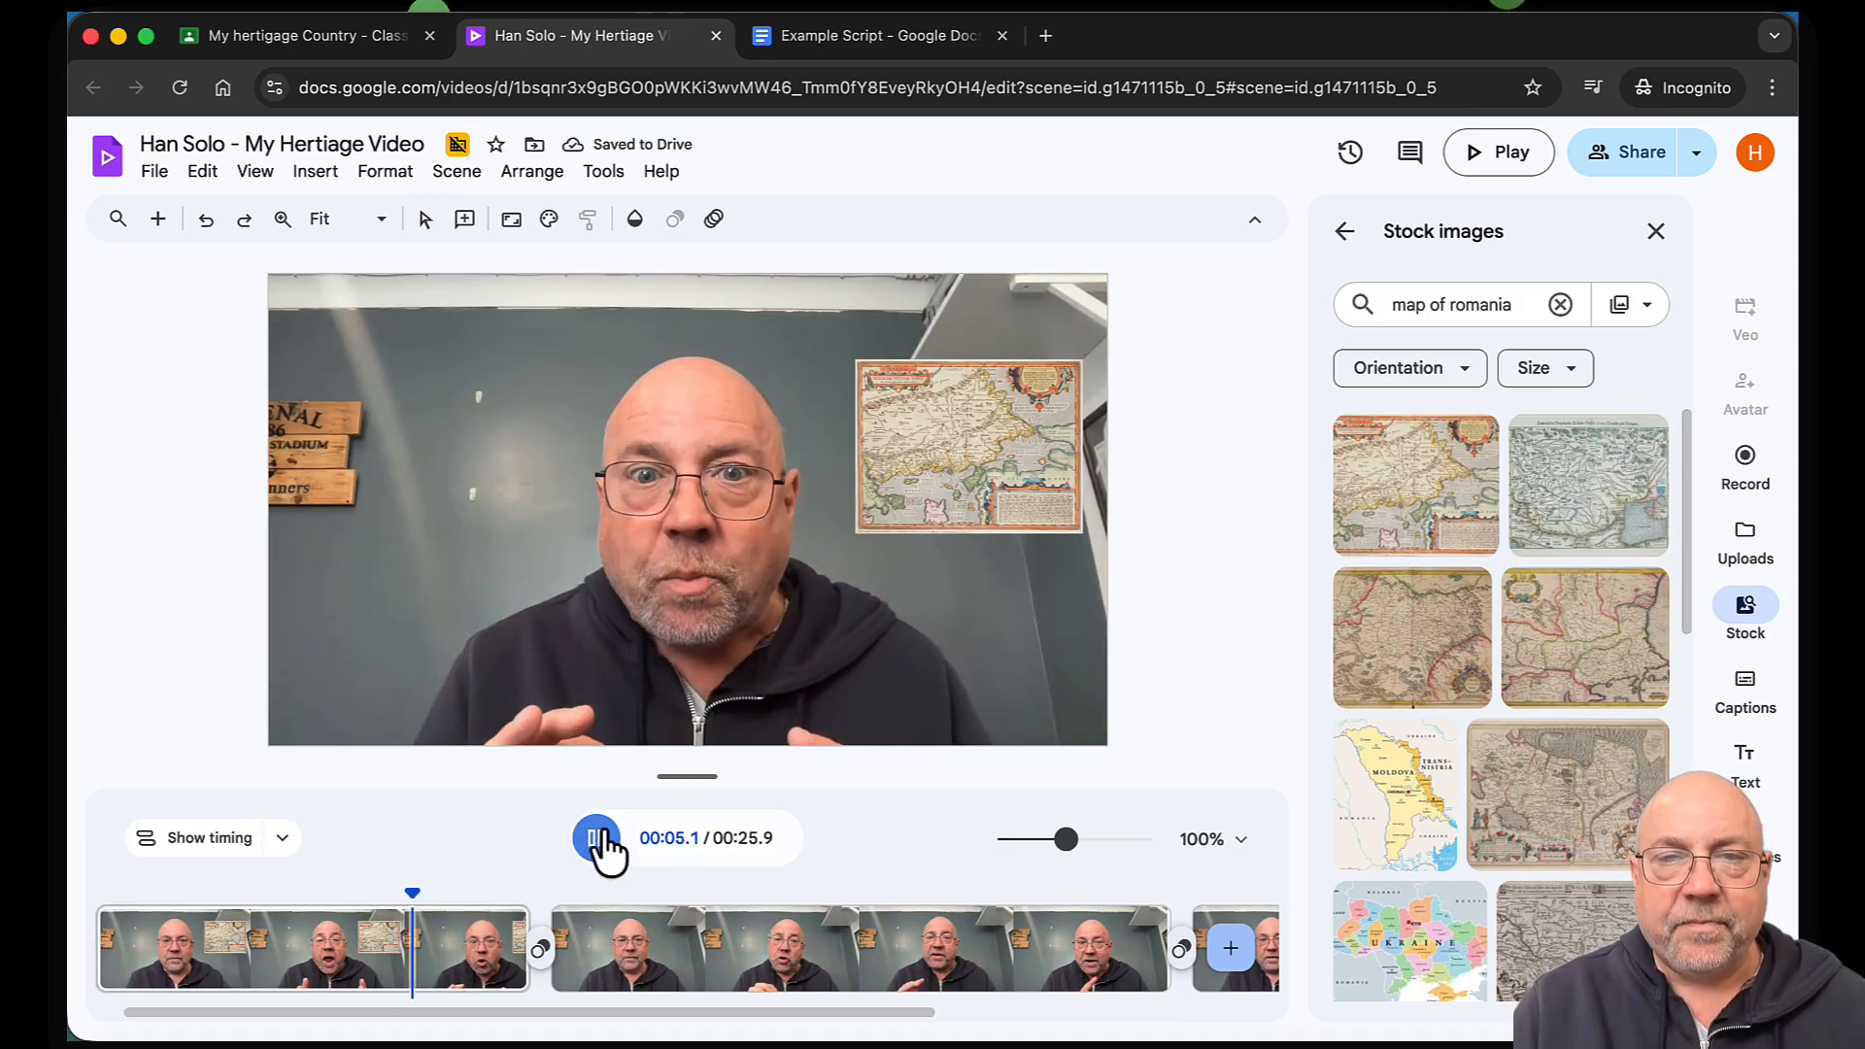
# At about 11.6 seconds in scene 2, search the stock images for "romanian mountain" and insert the panorama of snow-capped mountains
pyautogui.click(758, 937)
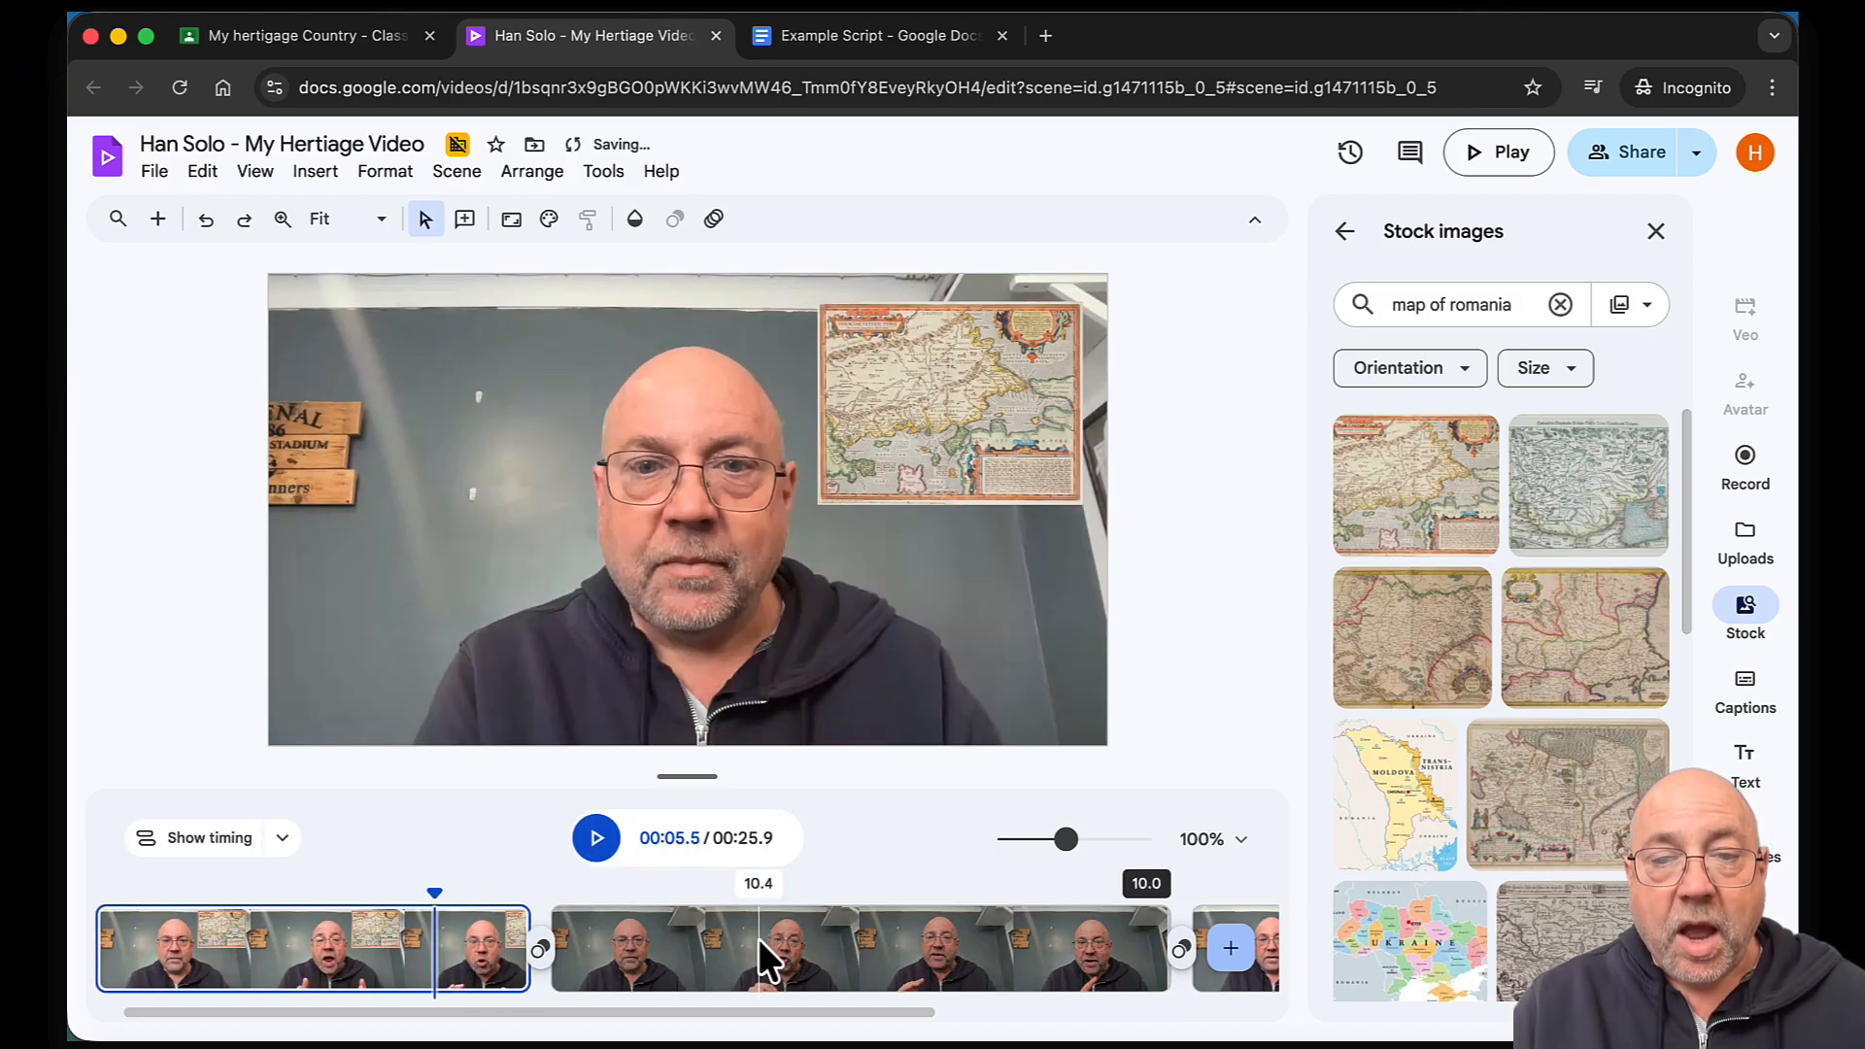
pyautogui.click(596, 837)
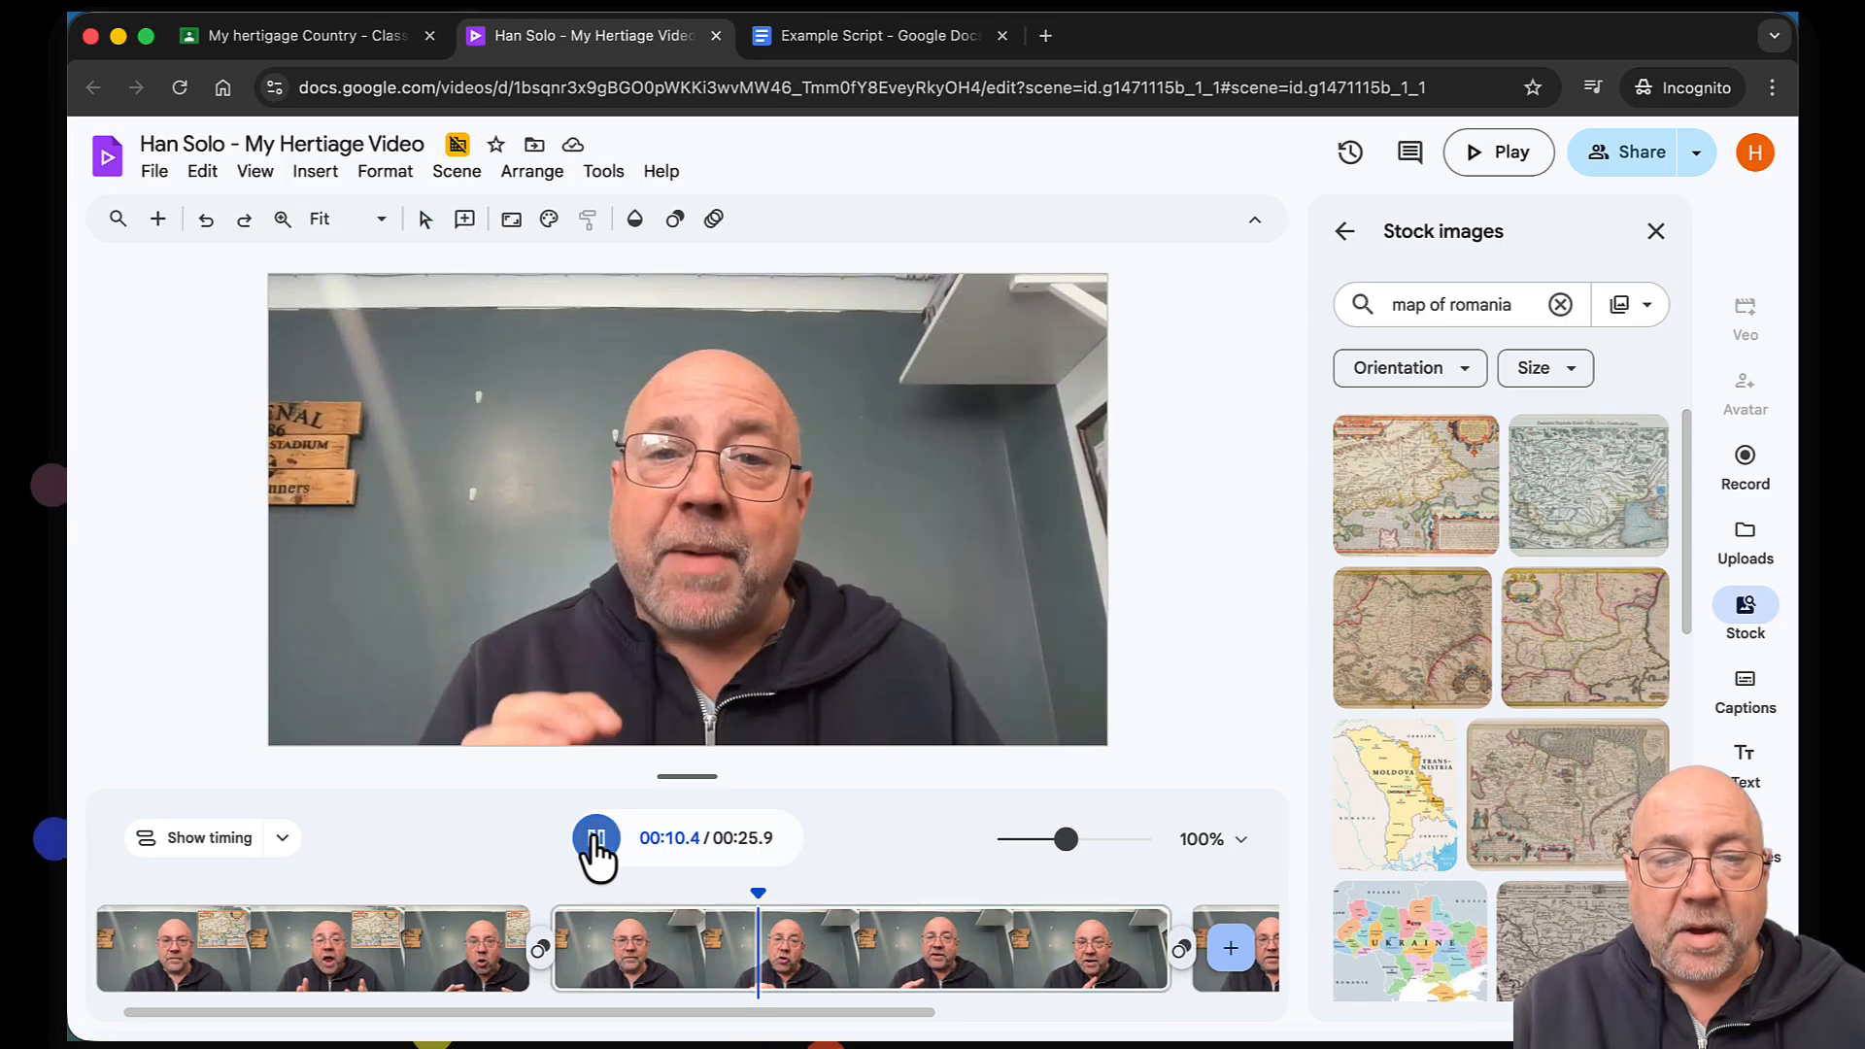
pyautogui.click(595, 838)
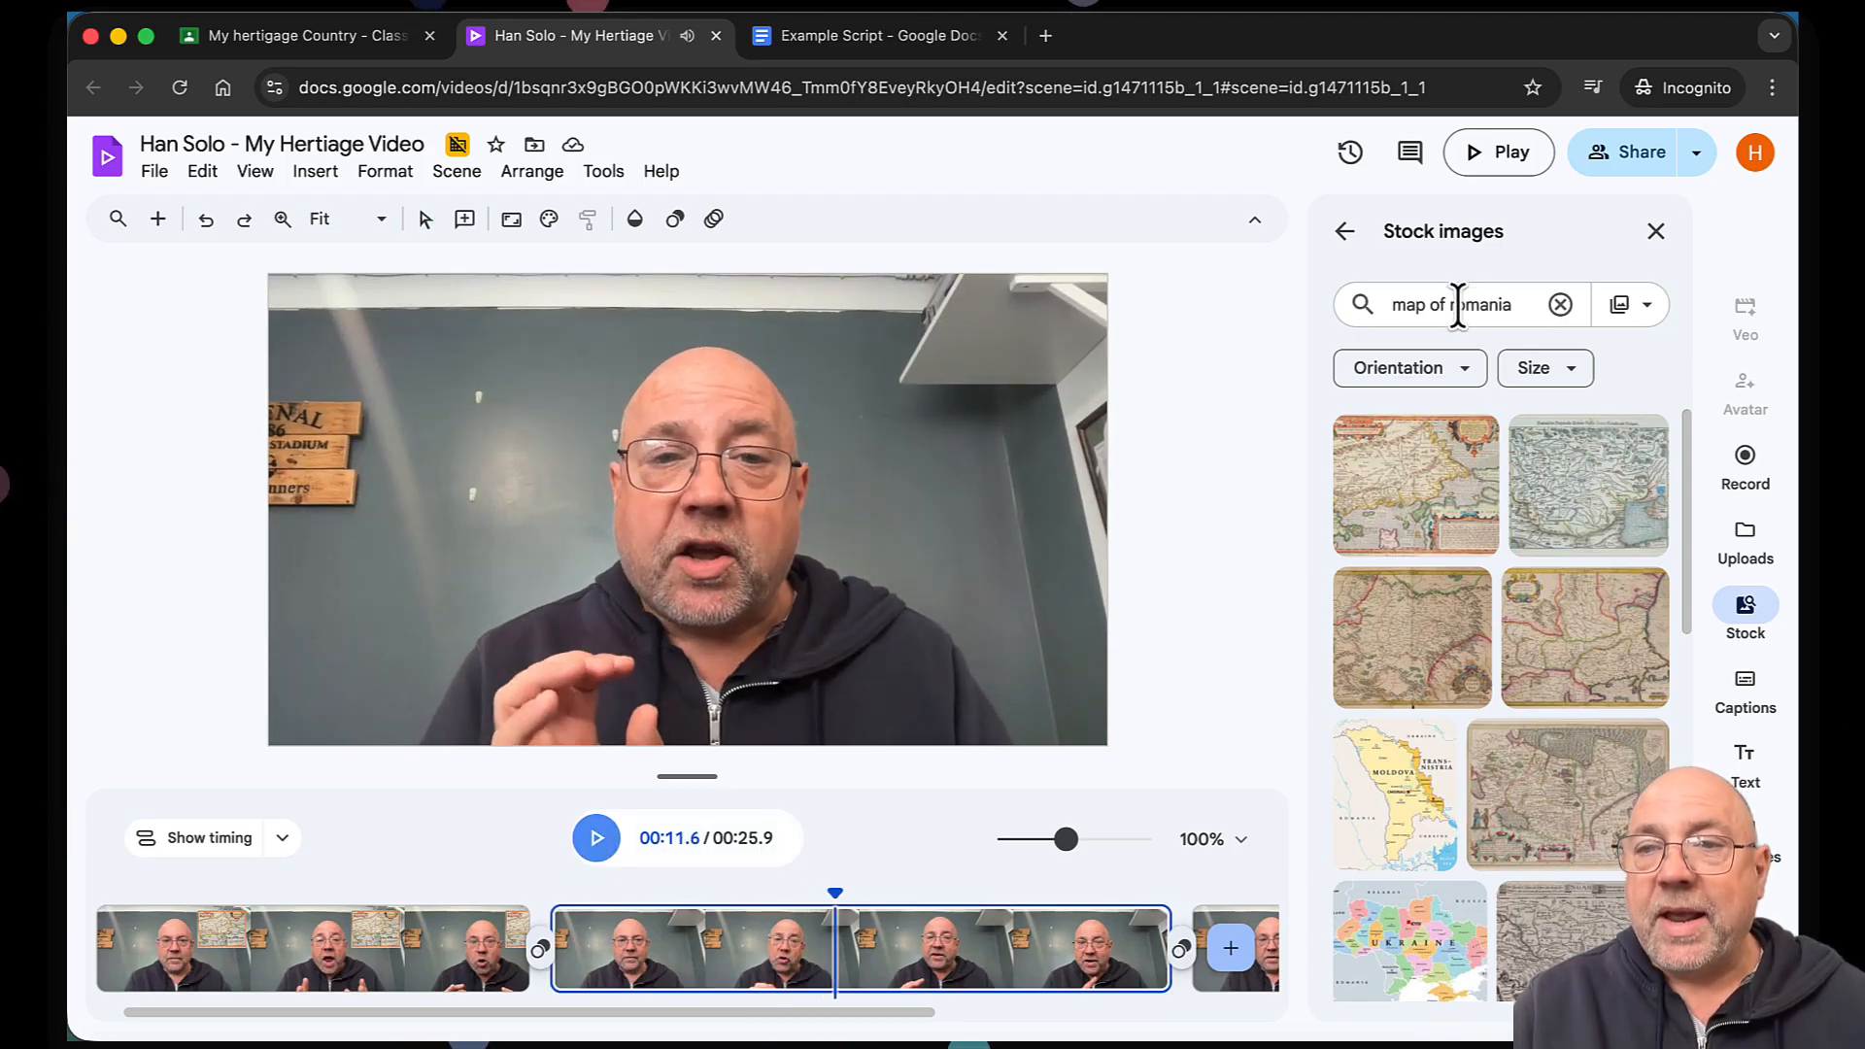
pyautogui.tripleClick(1457, 304)
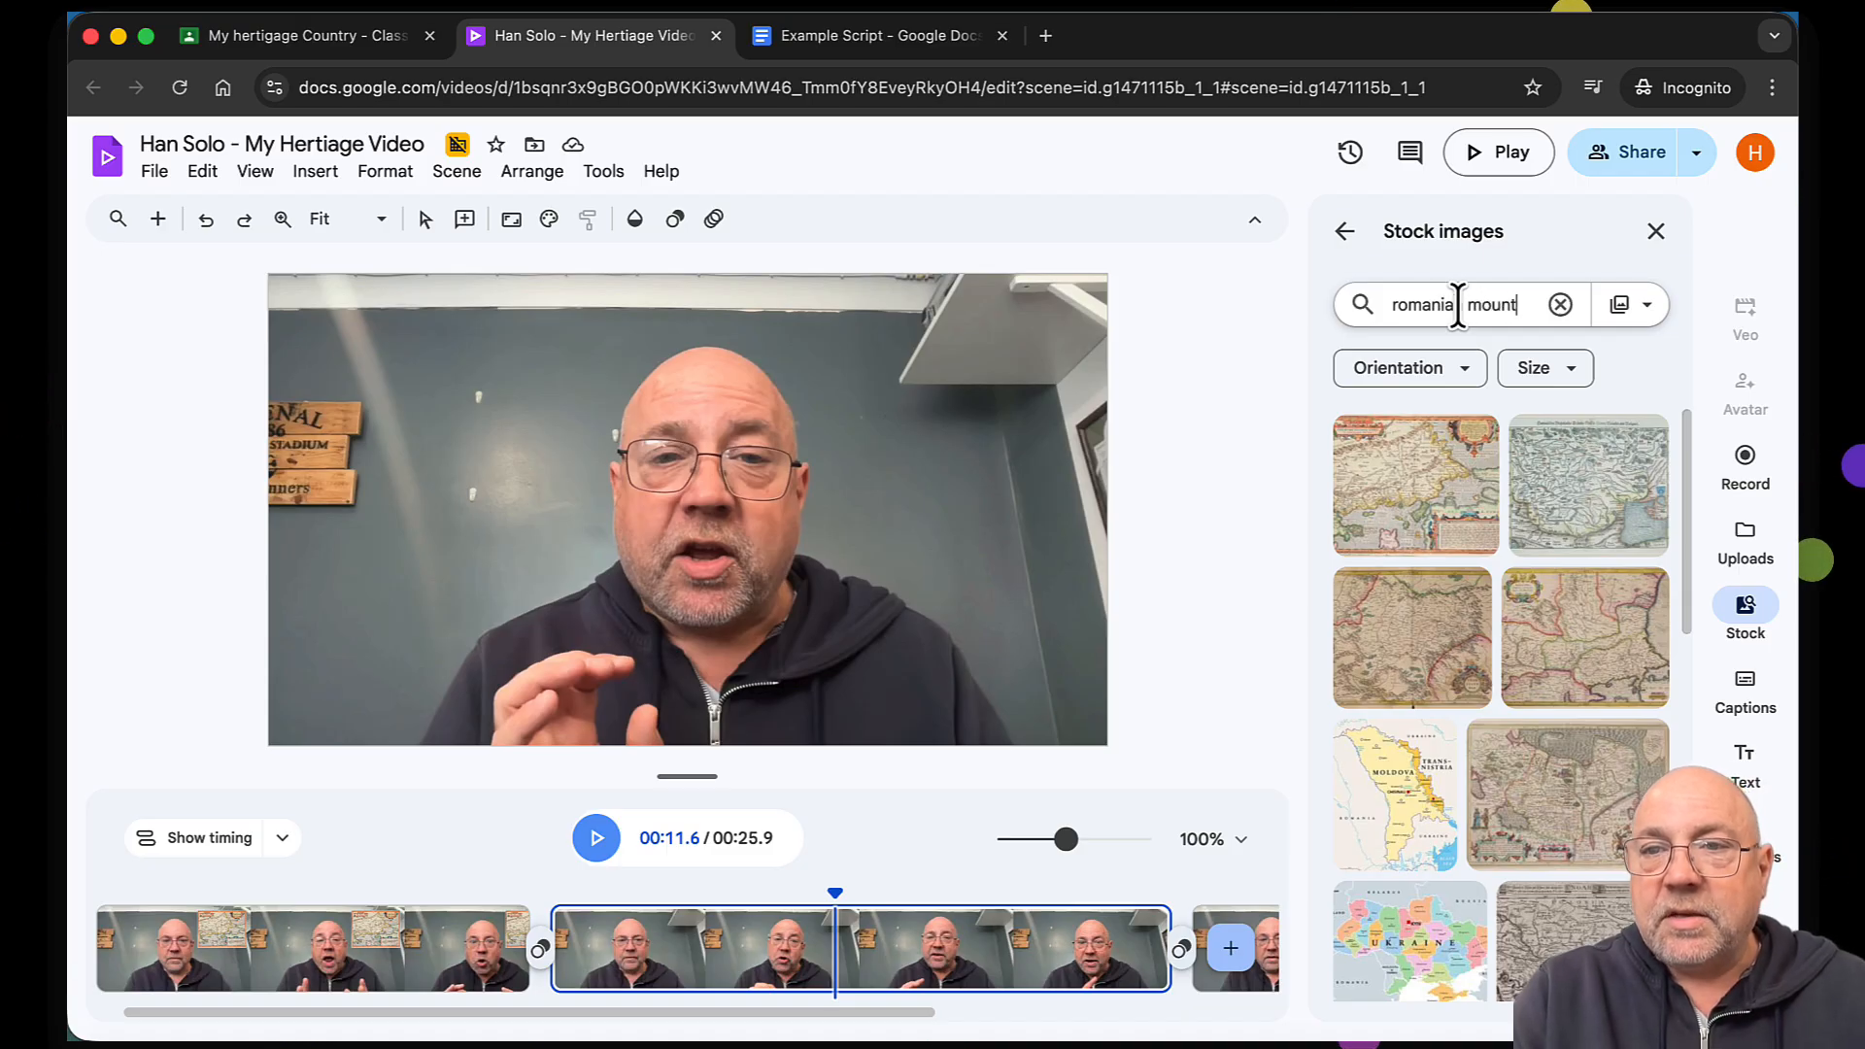
pyautogui.press('Return')
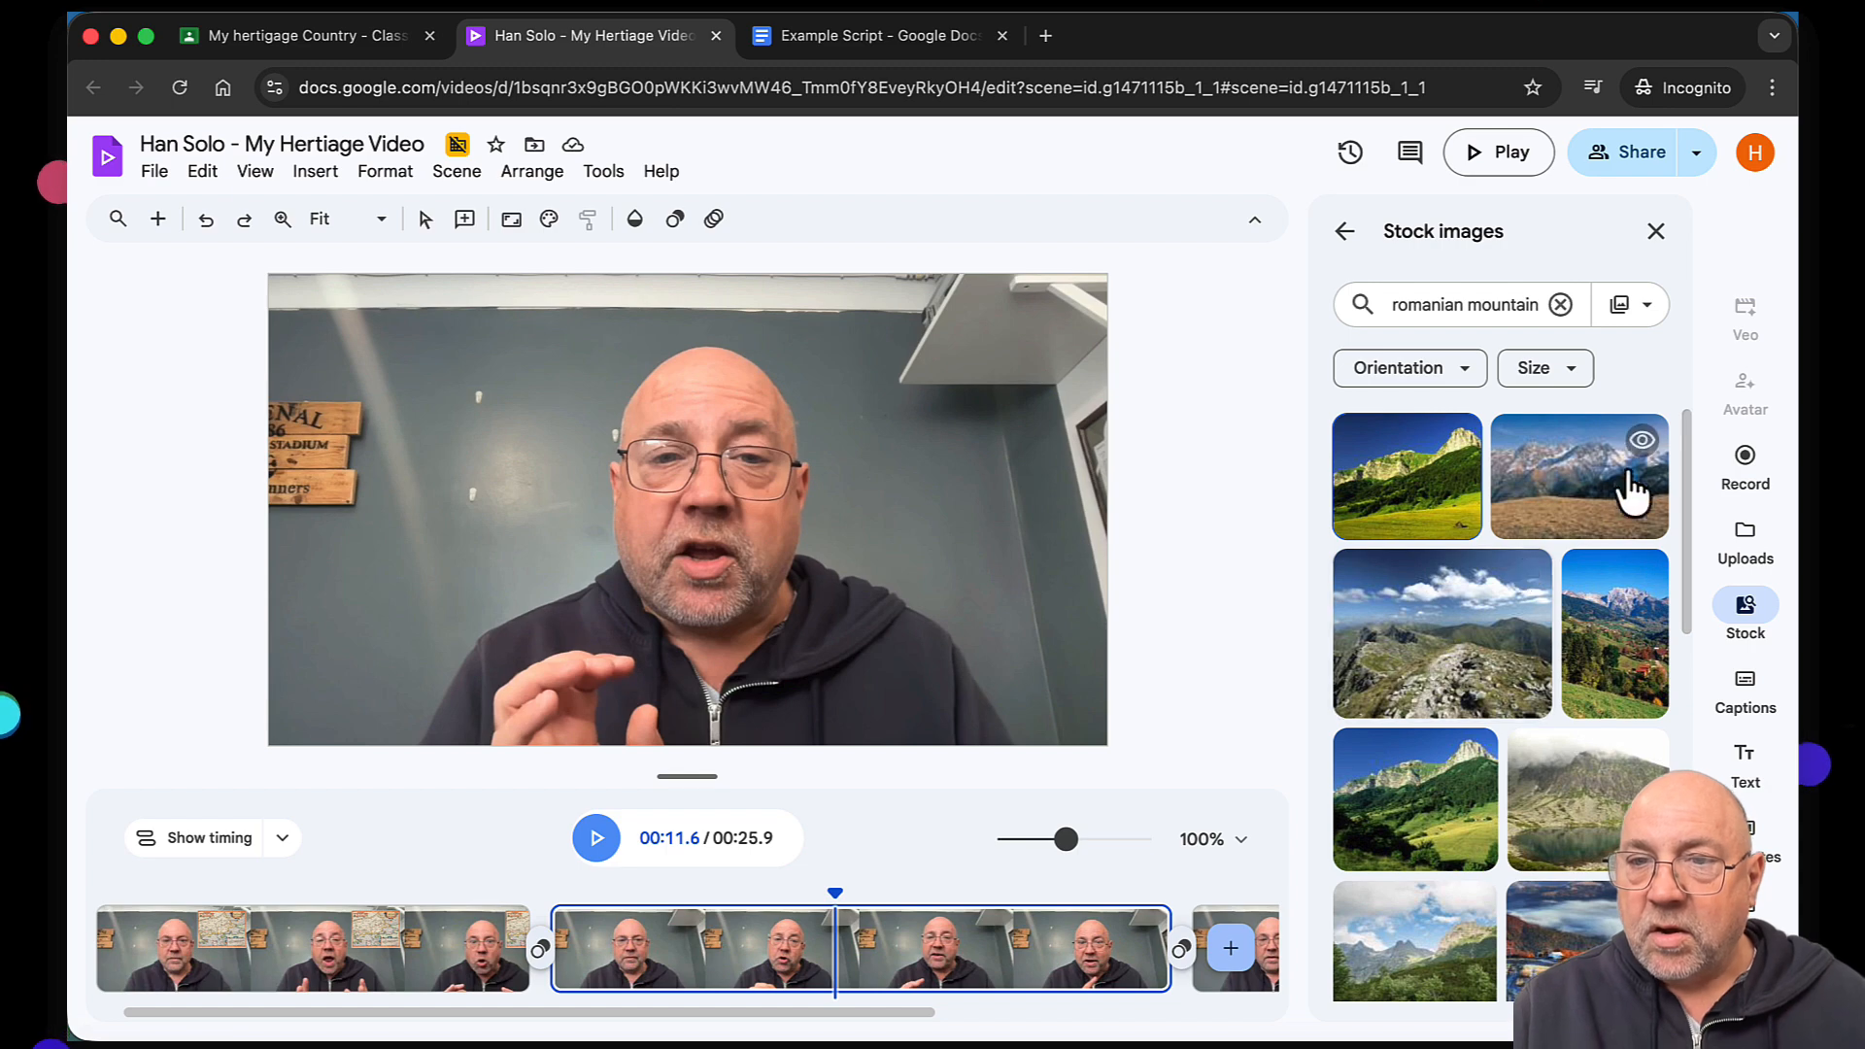
pyautogui.click(1591, 501)
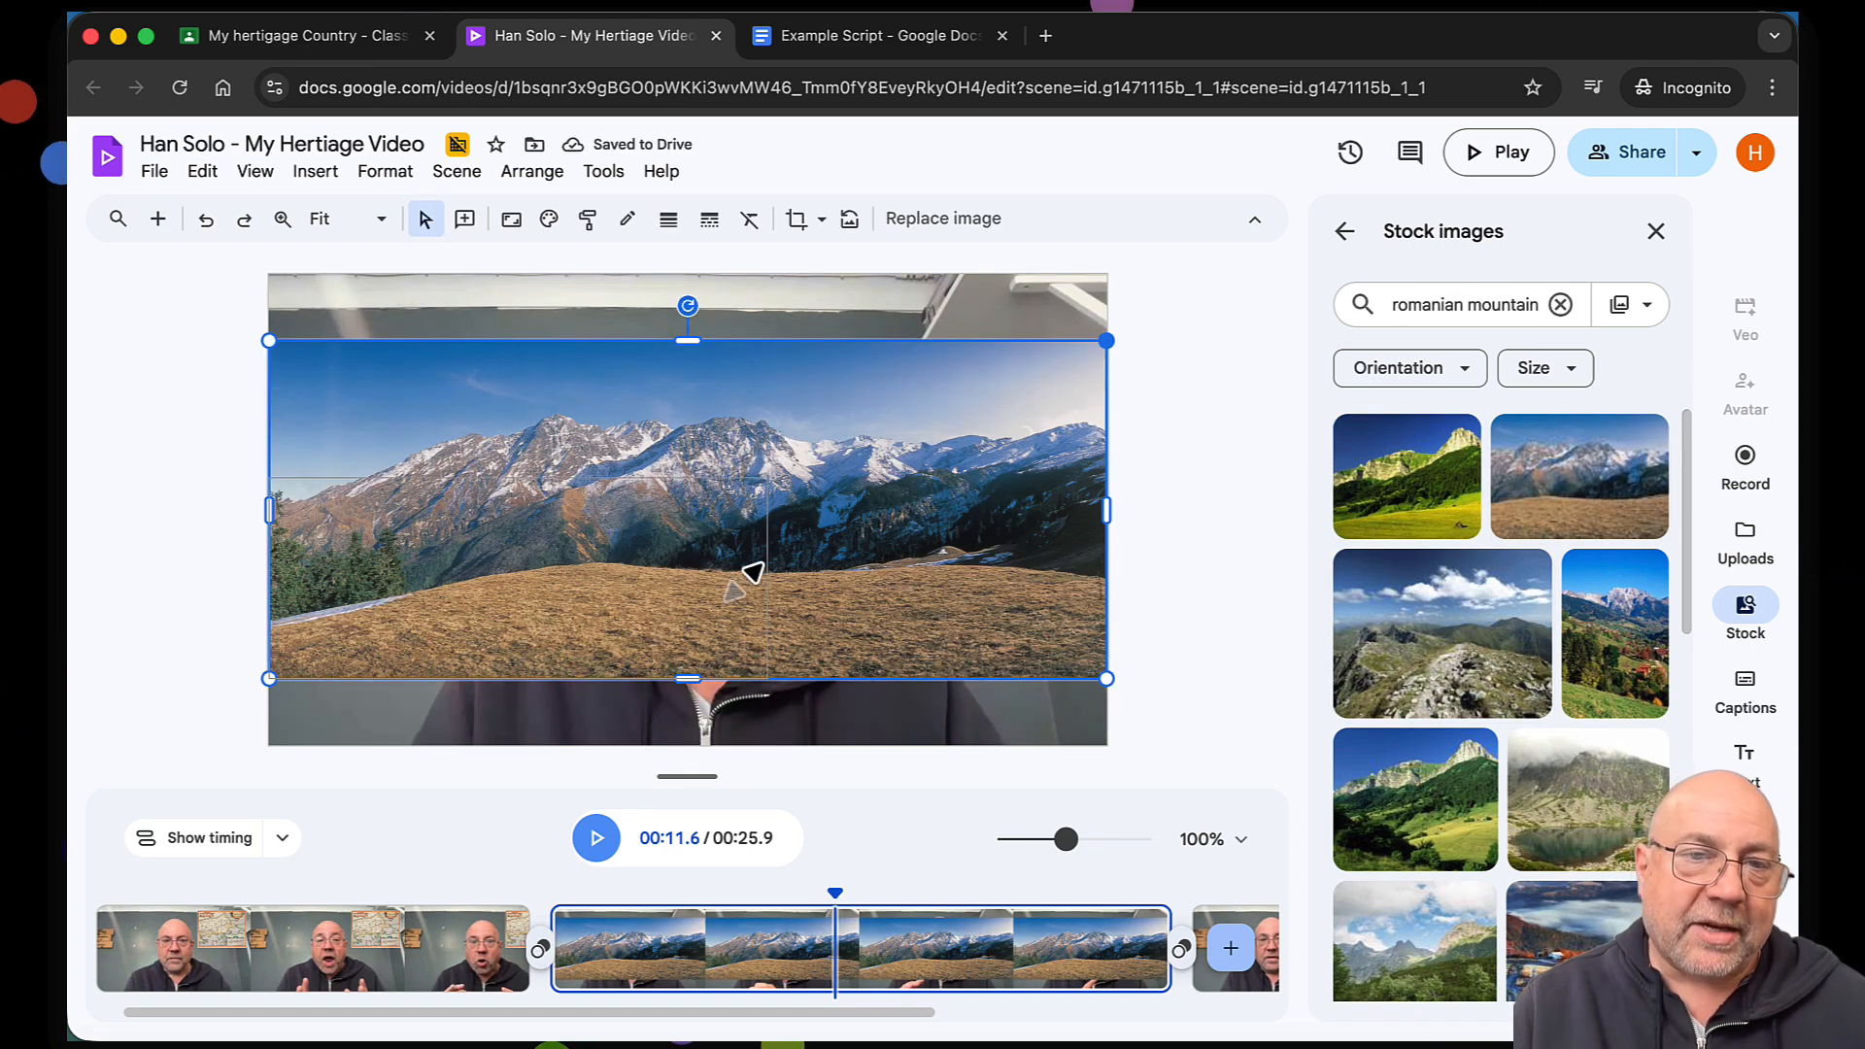
# Shrink the mountain panorama to about a third of the frame's width and place it in scene 2's upper-left corner
pyautogui.moveTo(696, 616); pyautogui.dragTo(684, 621)
pyautogui.moveTo(563, 597); pyautogui.dragTo(577, 385)
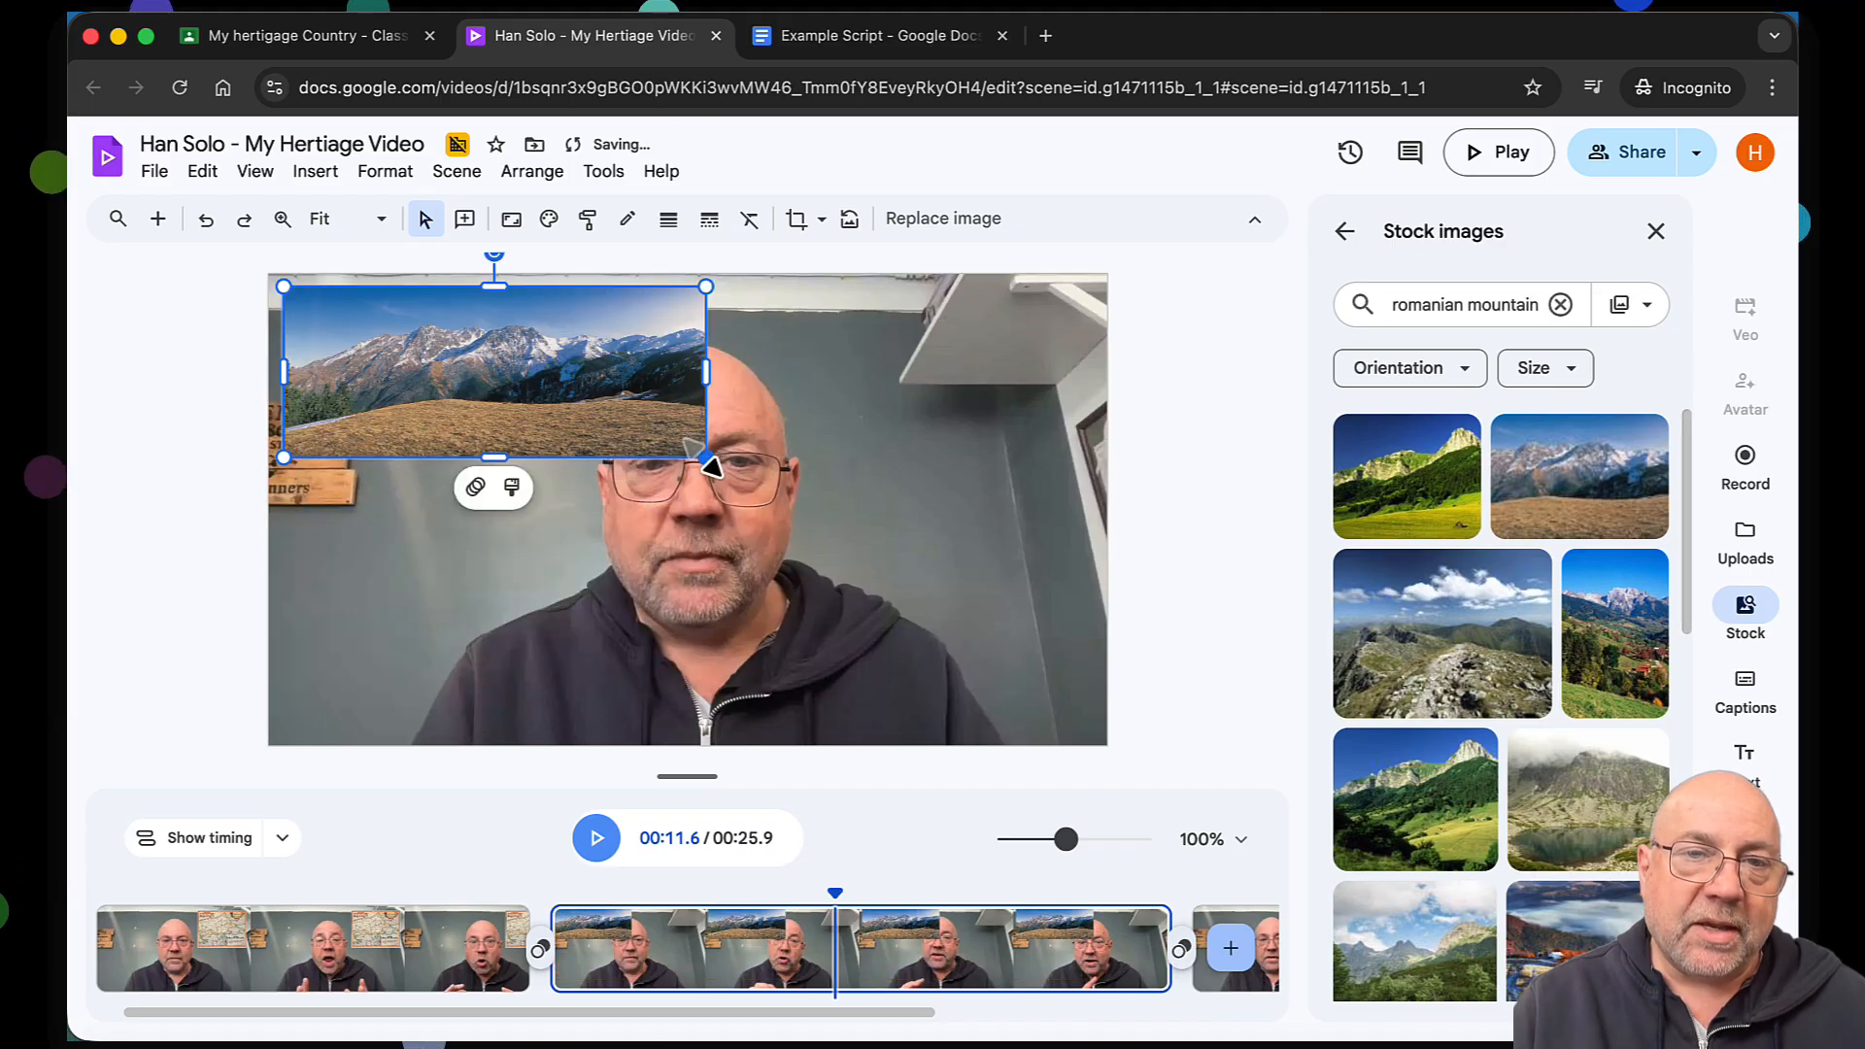
pyautogui.moveTo(703, 460); pyautogui.dragTo(581, 408)
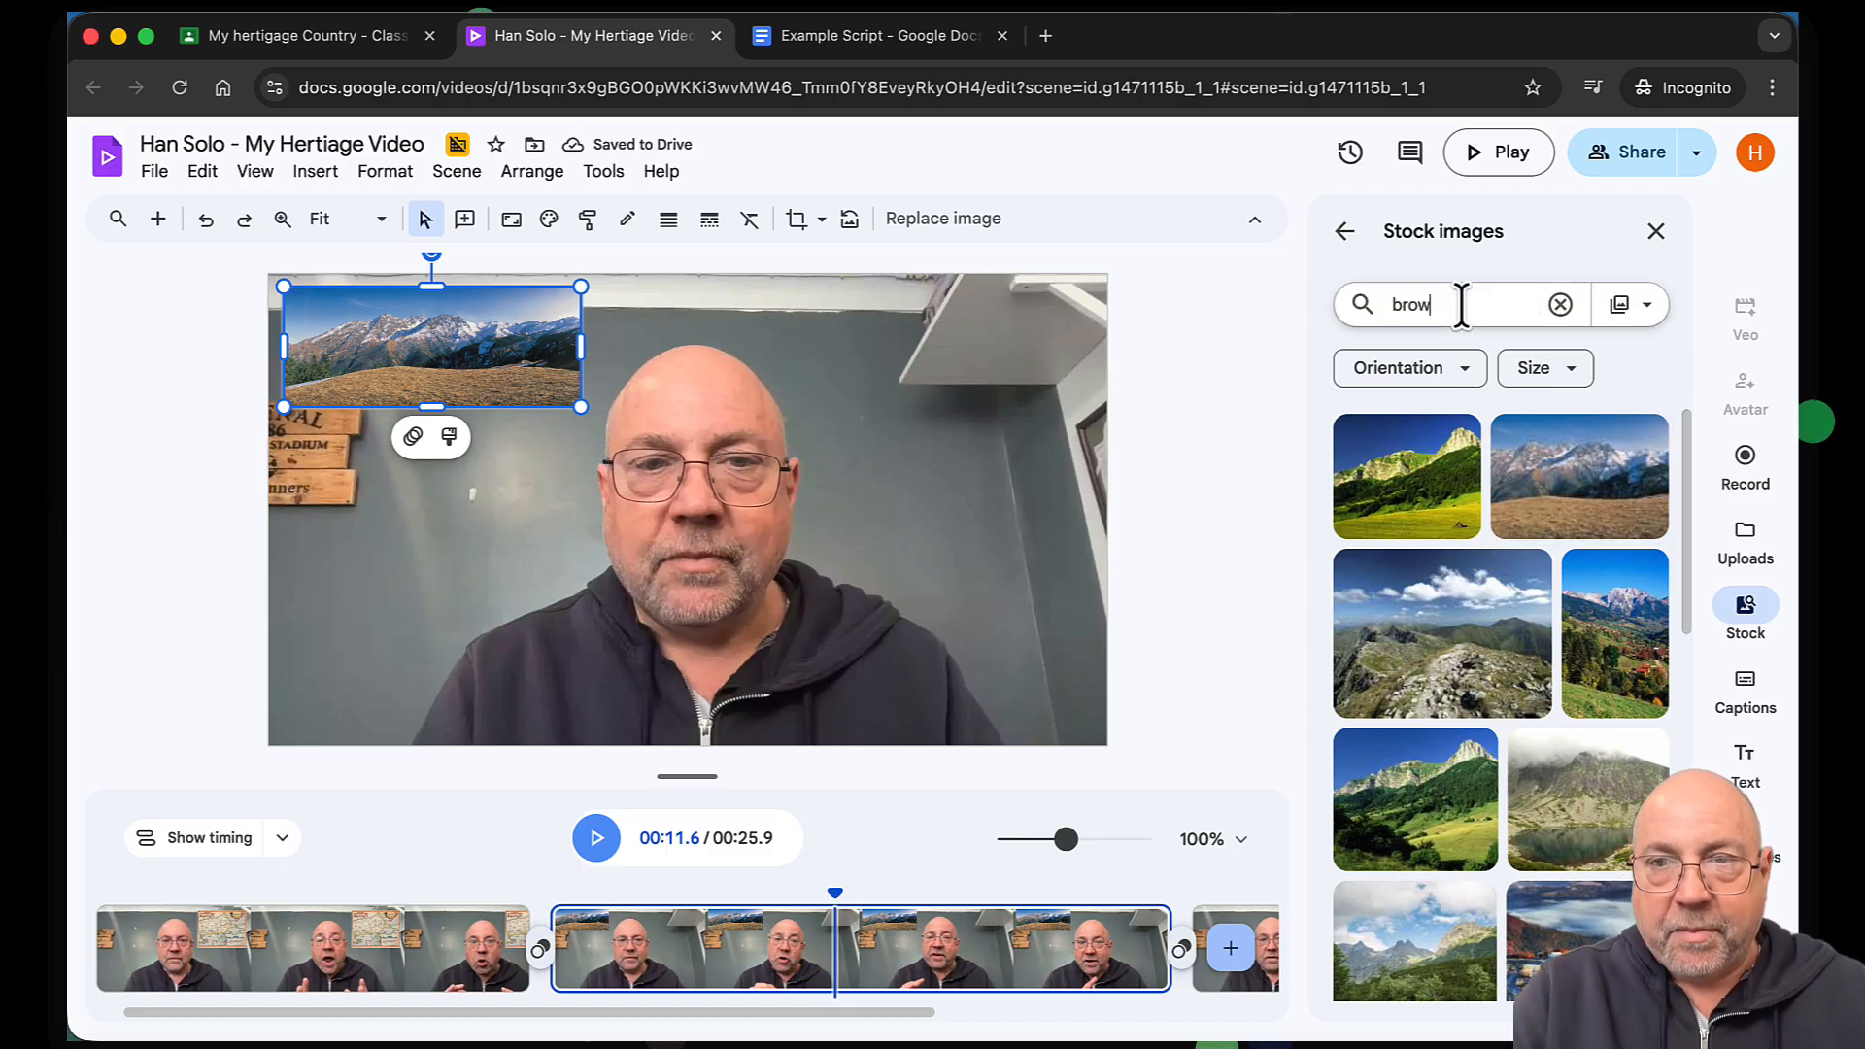
# Add the second "brown bear" stock image to scene 2, shrunk and placed in the frame's upper-right corner
pyautogui.press('Return')
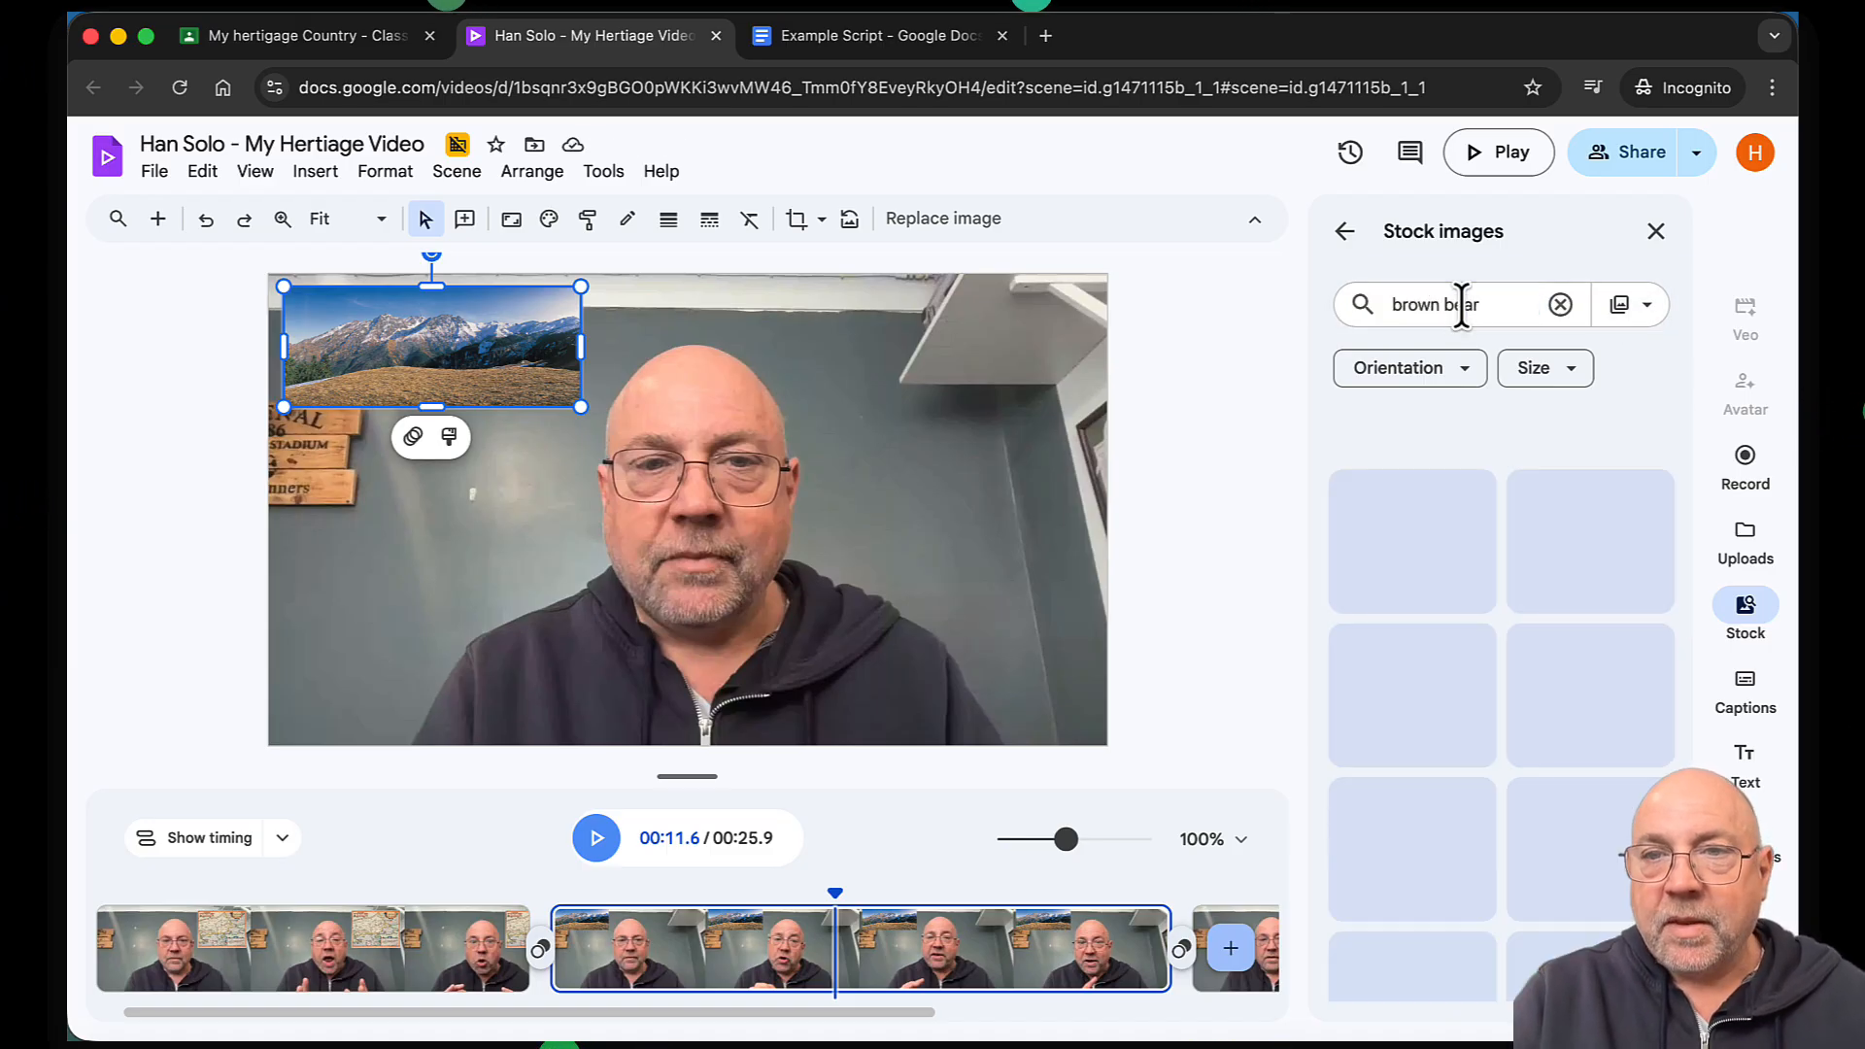
pyautogui.click(1593, 500)
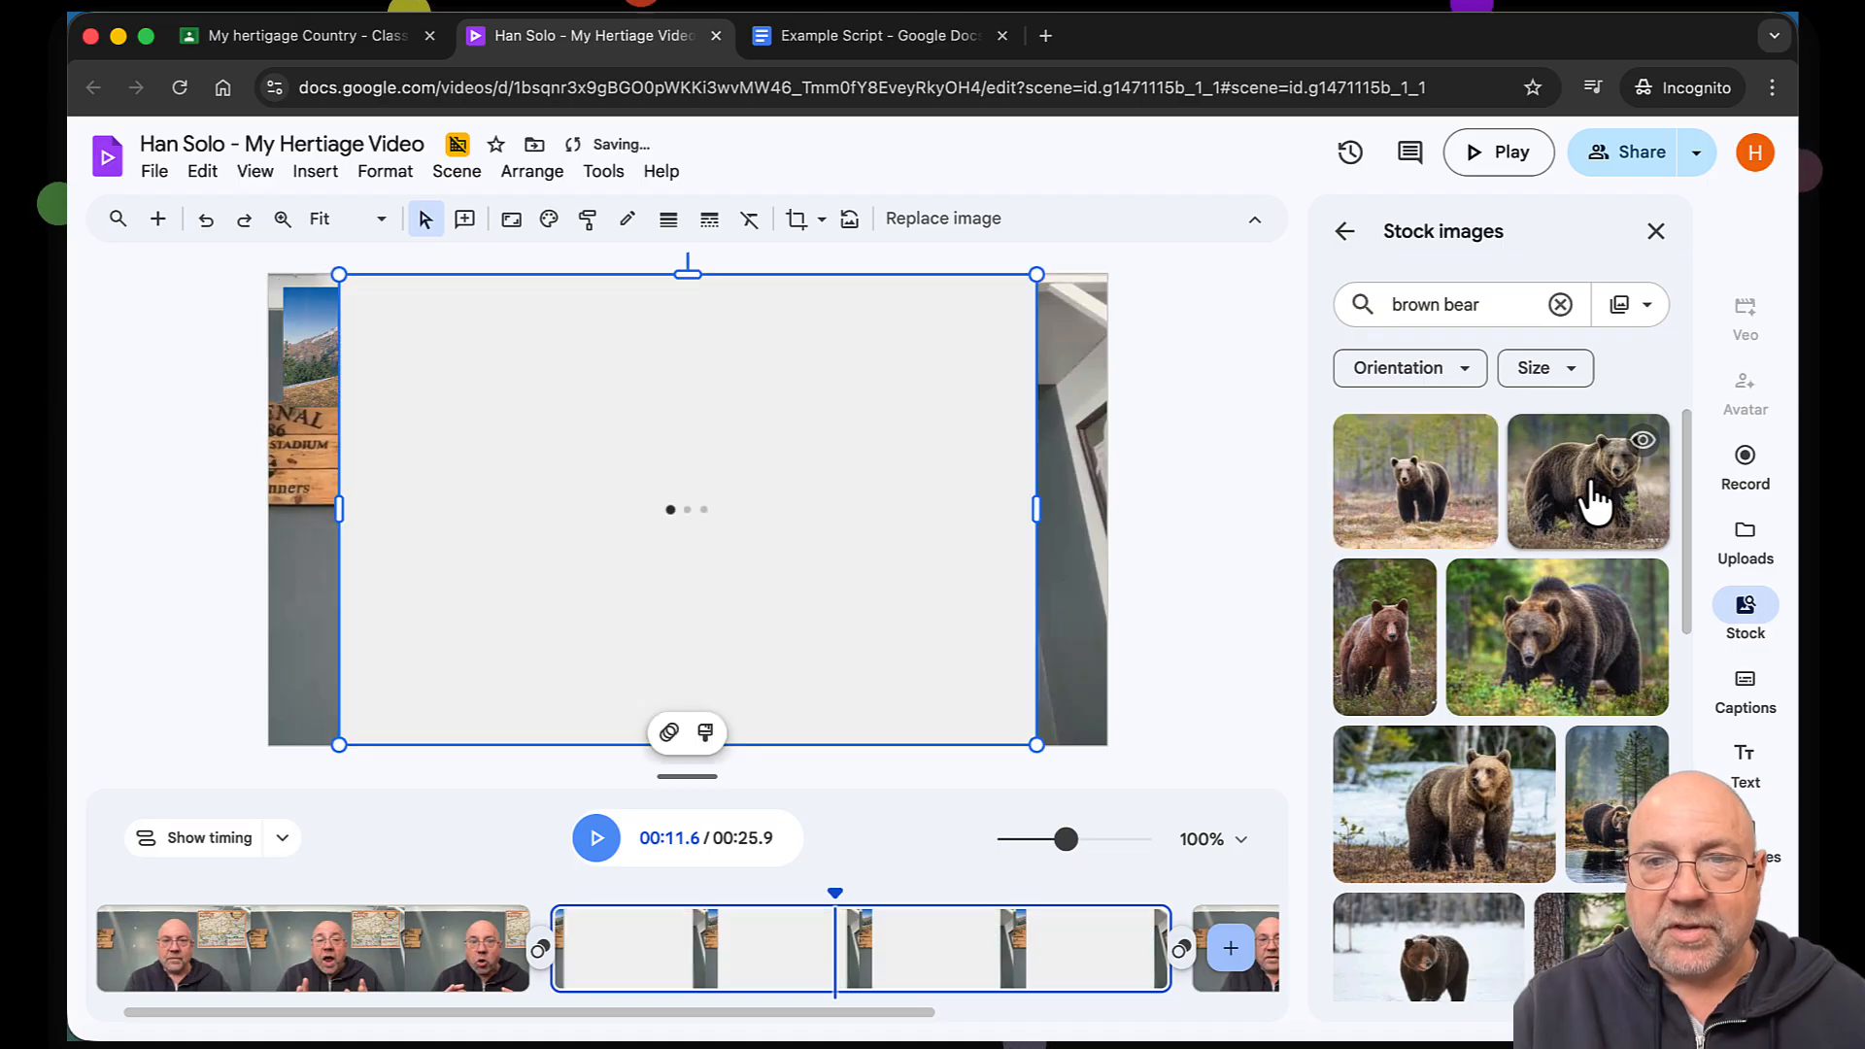
pyautogui.moveTo(416, 685); pyautogui.dragTo(753, 472)
pyautogui.moveTo(924, 370); pyautogui.dragTo(942, 396)
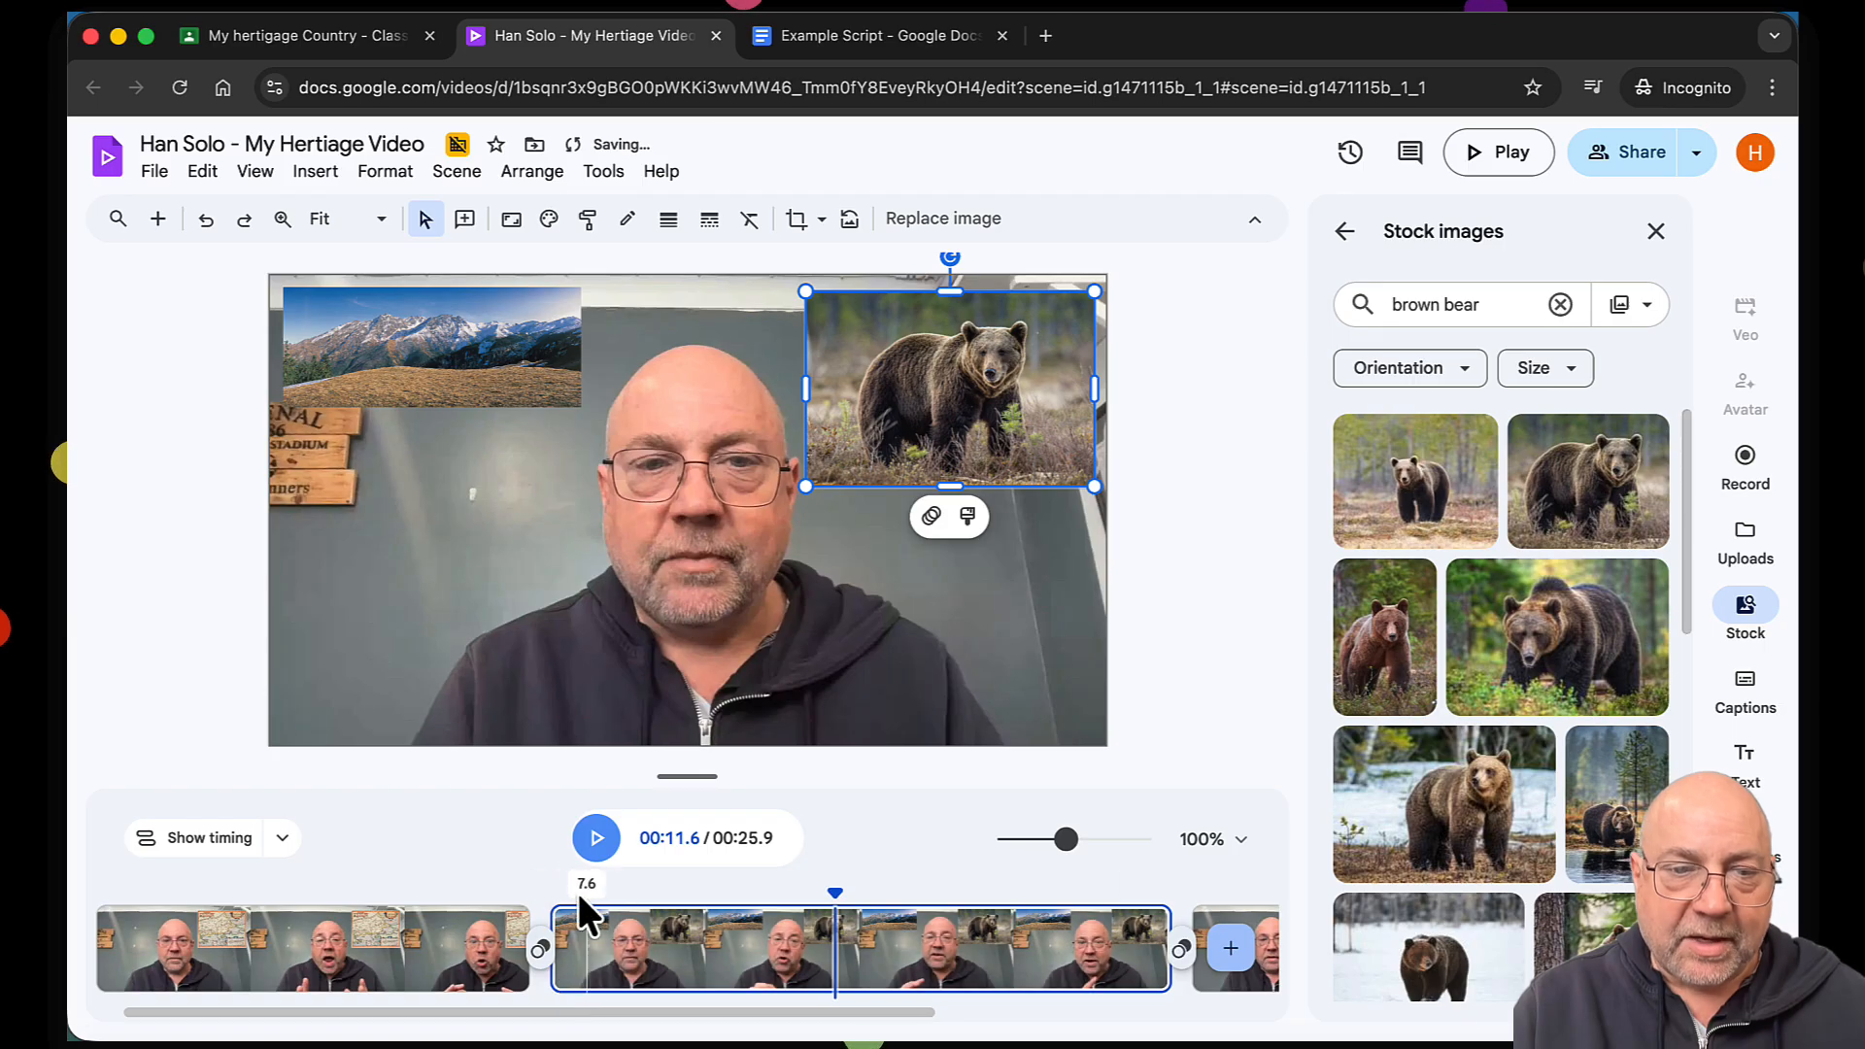
# Play scene 2 back to find where the bear is mentioned and split the scene at the playhead at 14.6 seconds
pyautogui.click(597, 837)
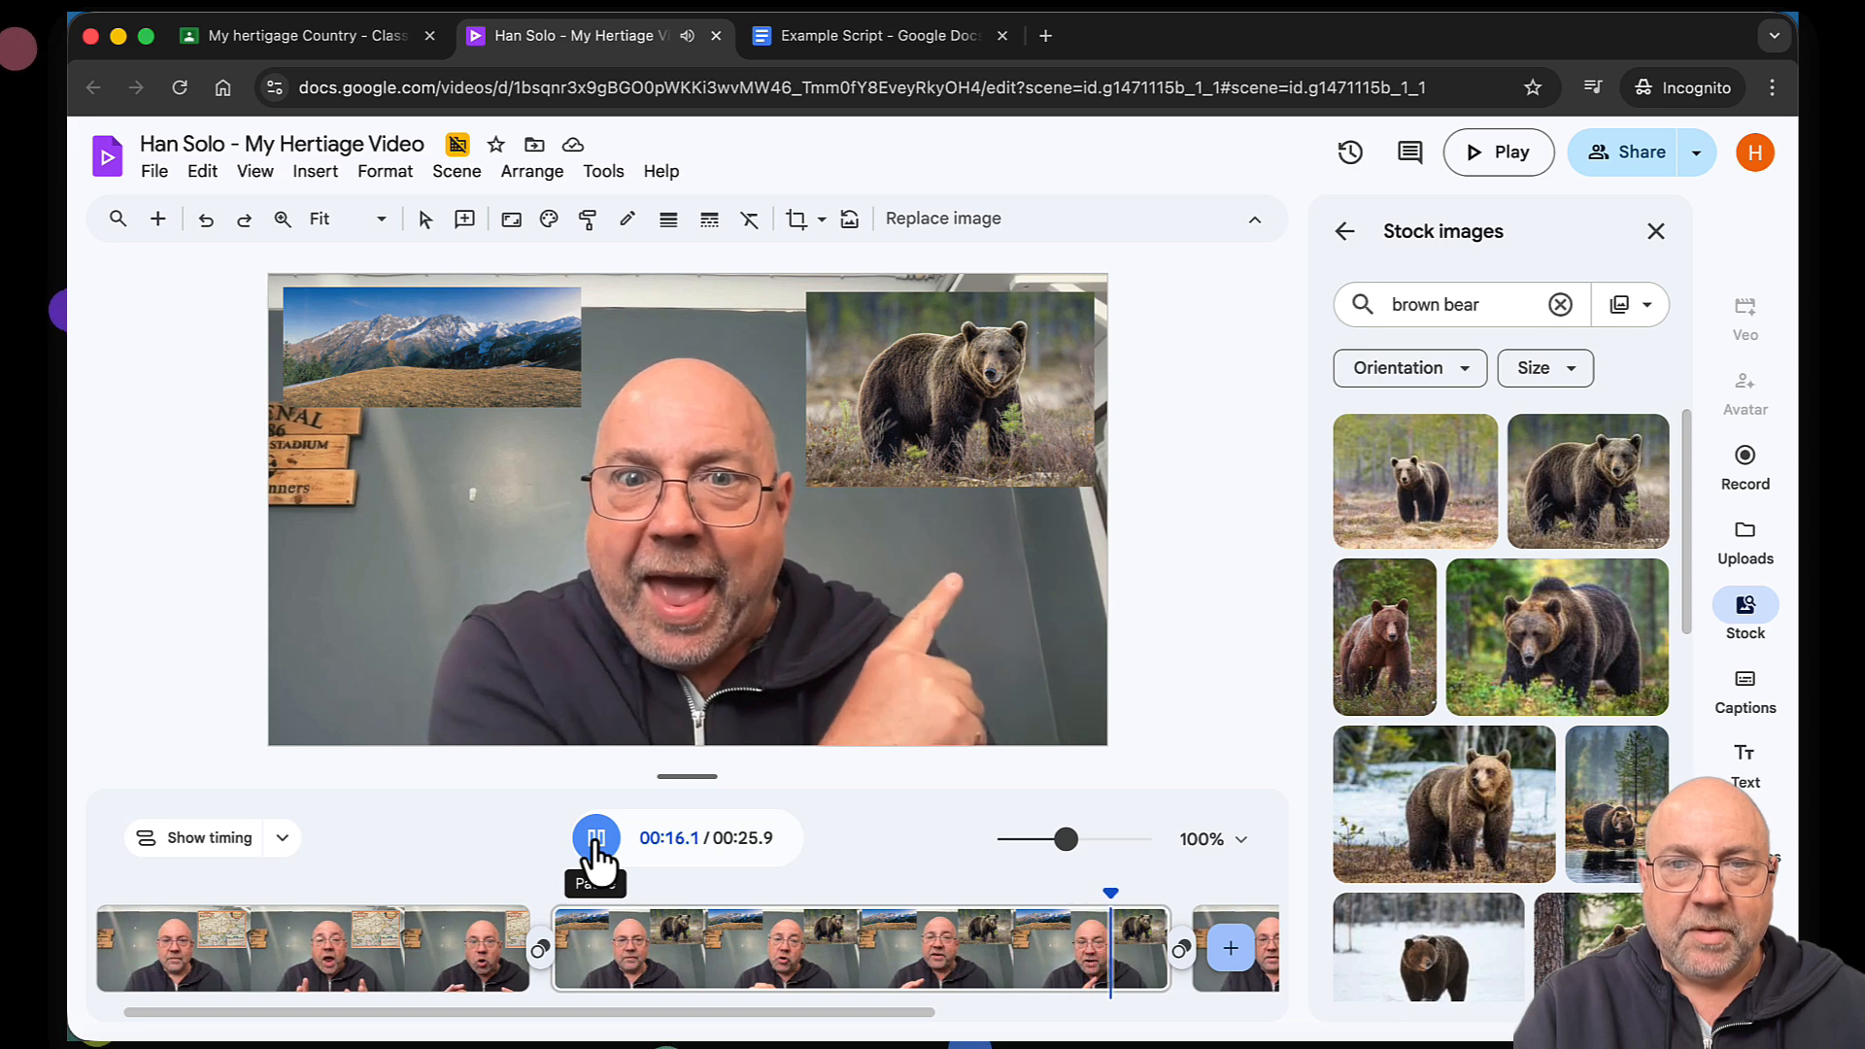
pyautogui.click(932, 903)
pyautogui.moveTo(938, 909); pyautogui.dragTo(889, 913)
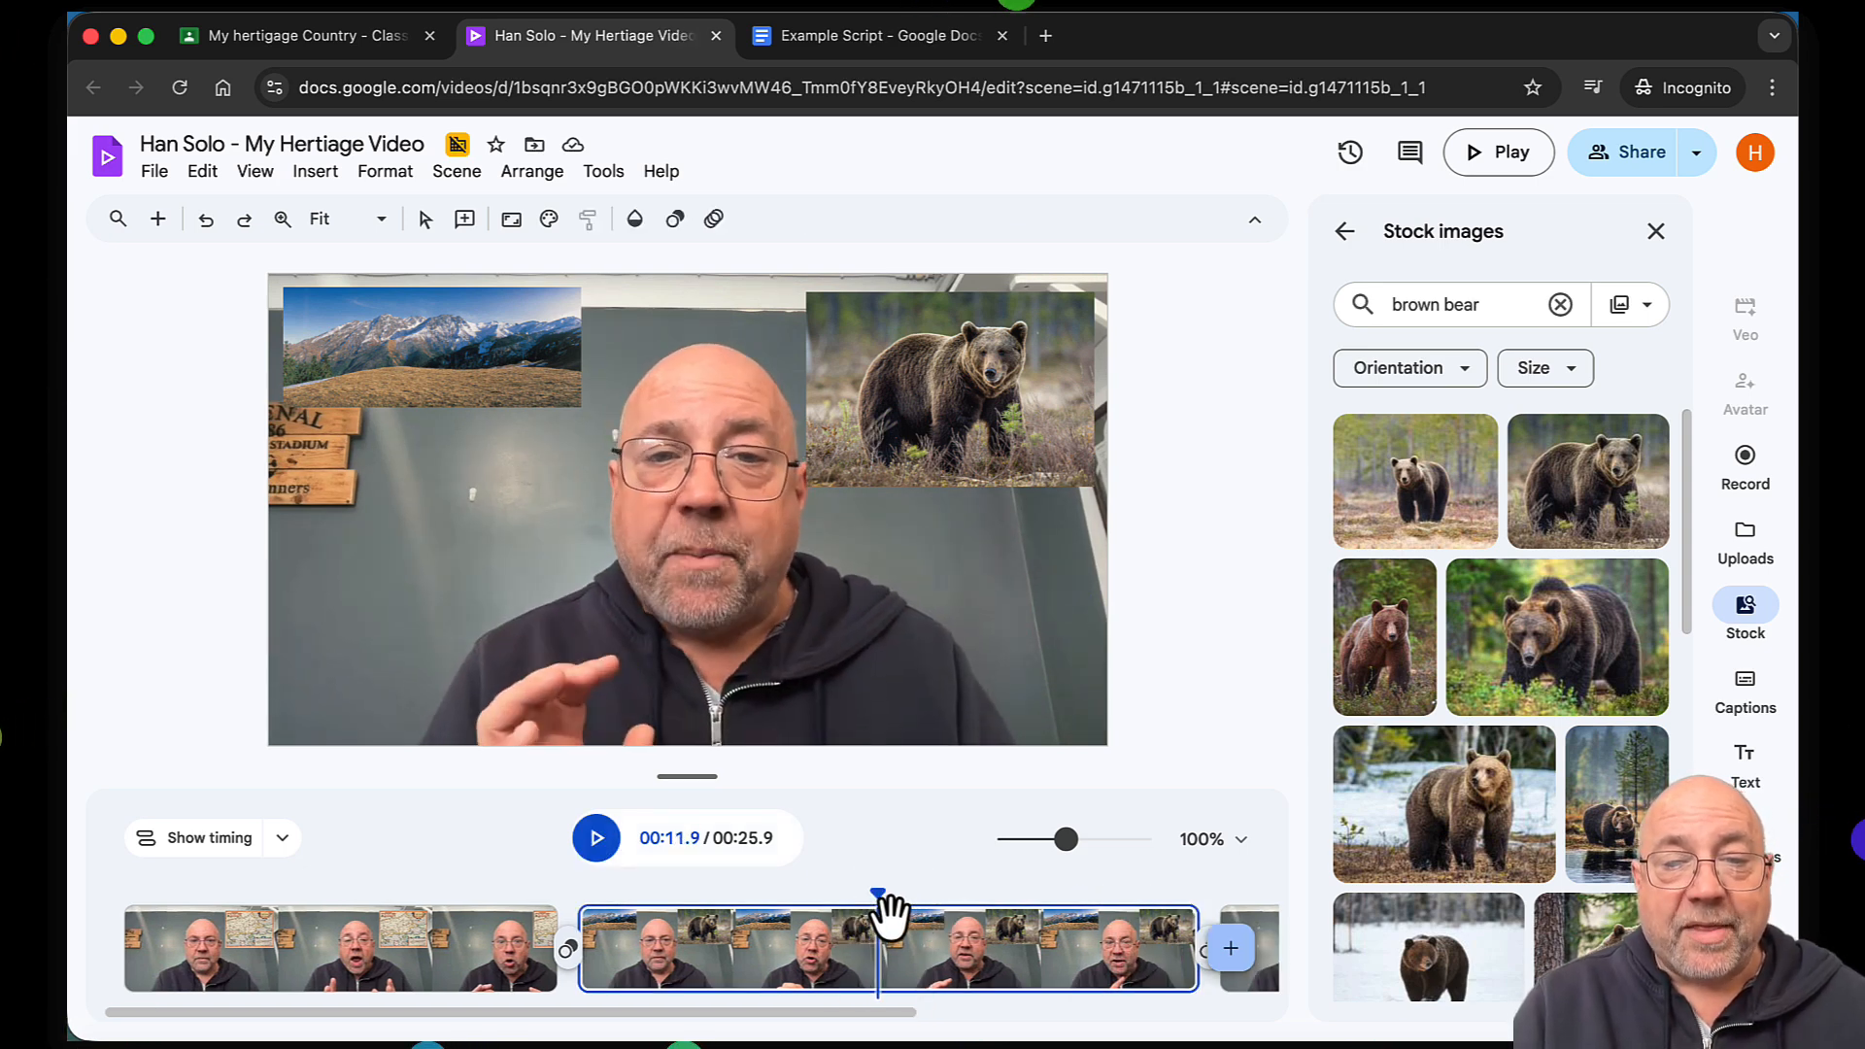
pyautogui.click(597, 838)
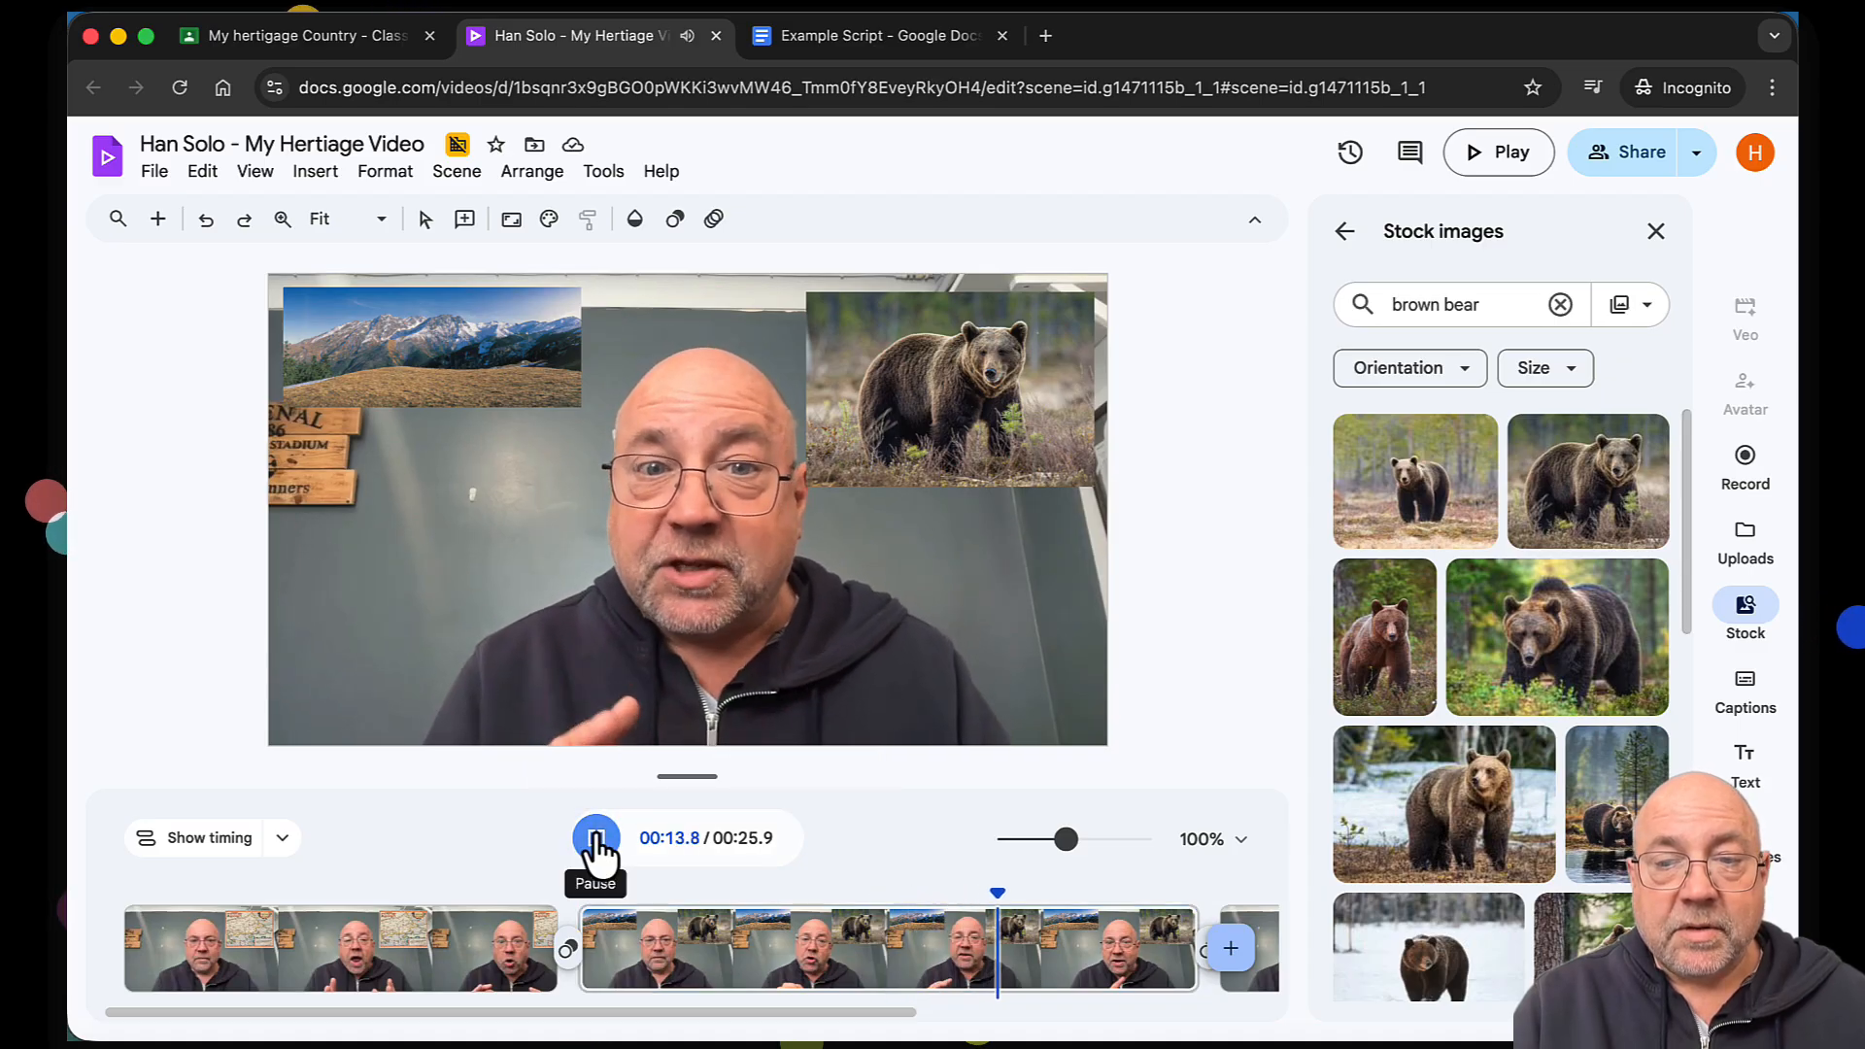
pyautogui.click(596, 840)
pyautogui.click(596, 839)
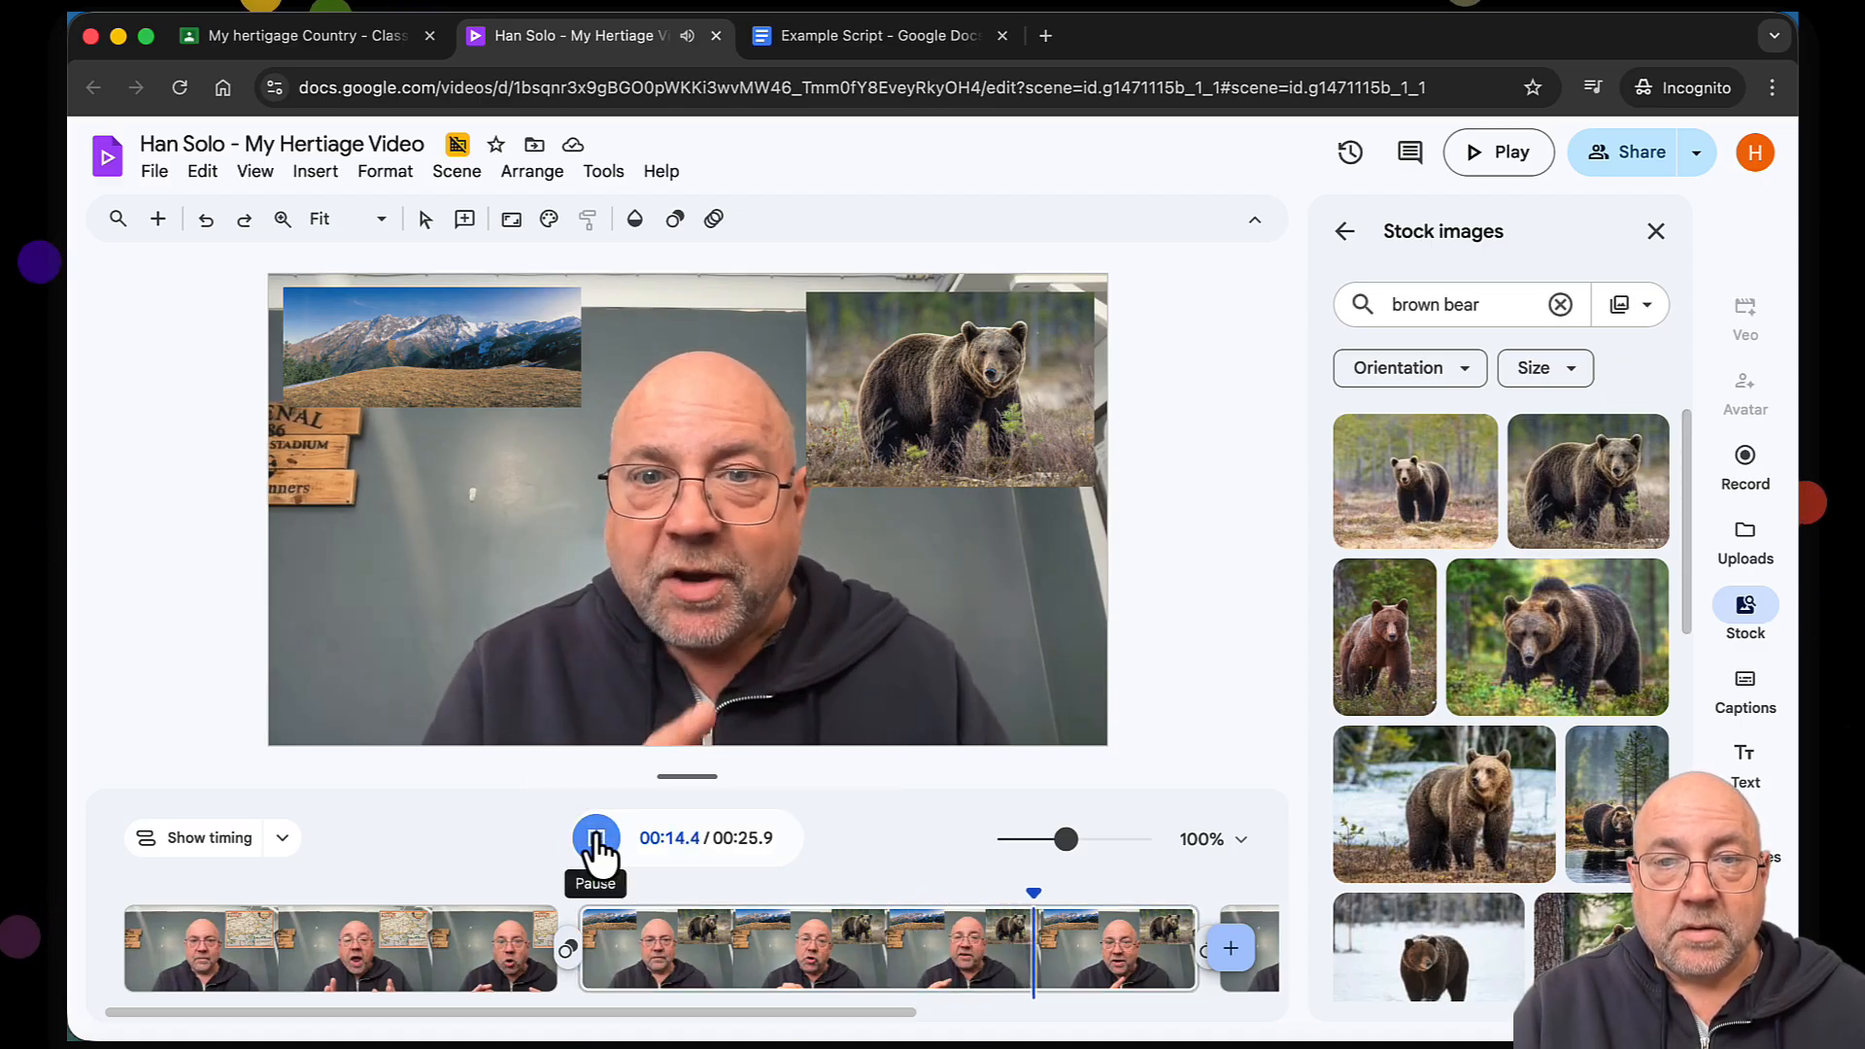
pyautogui.rightClick(1049, 948)
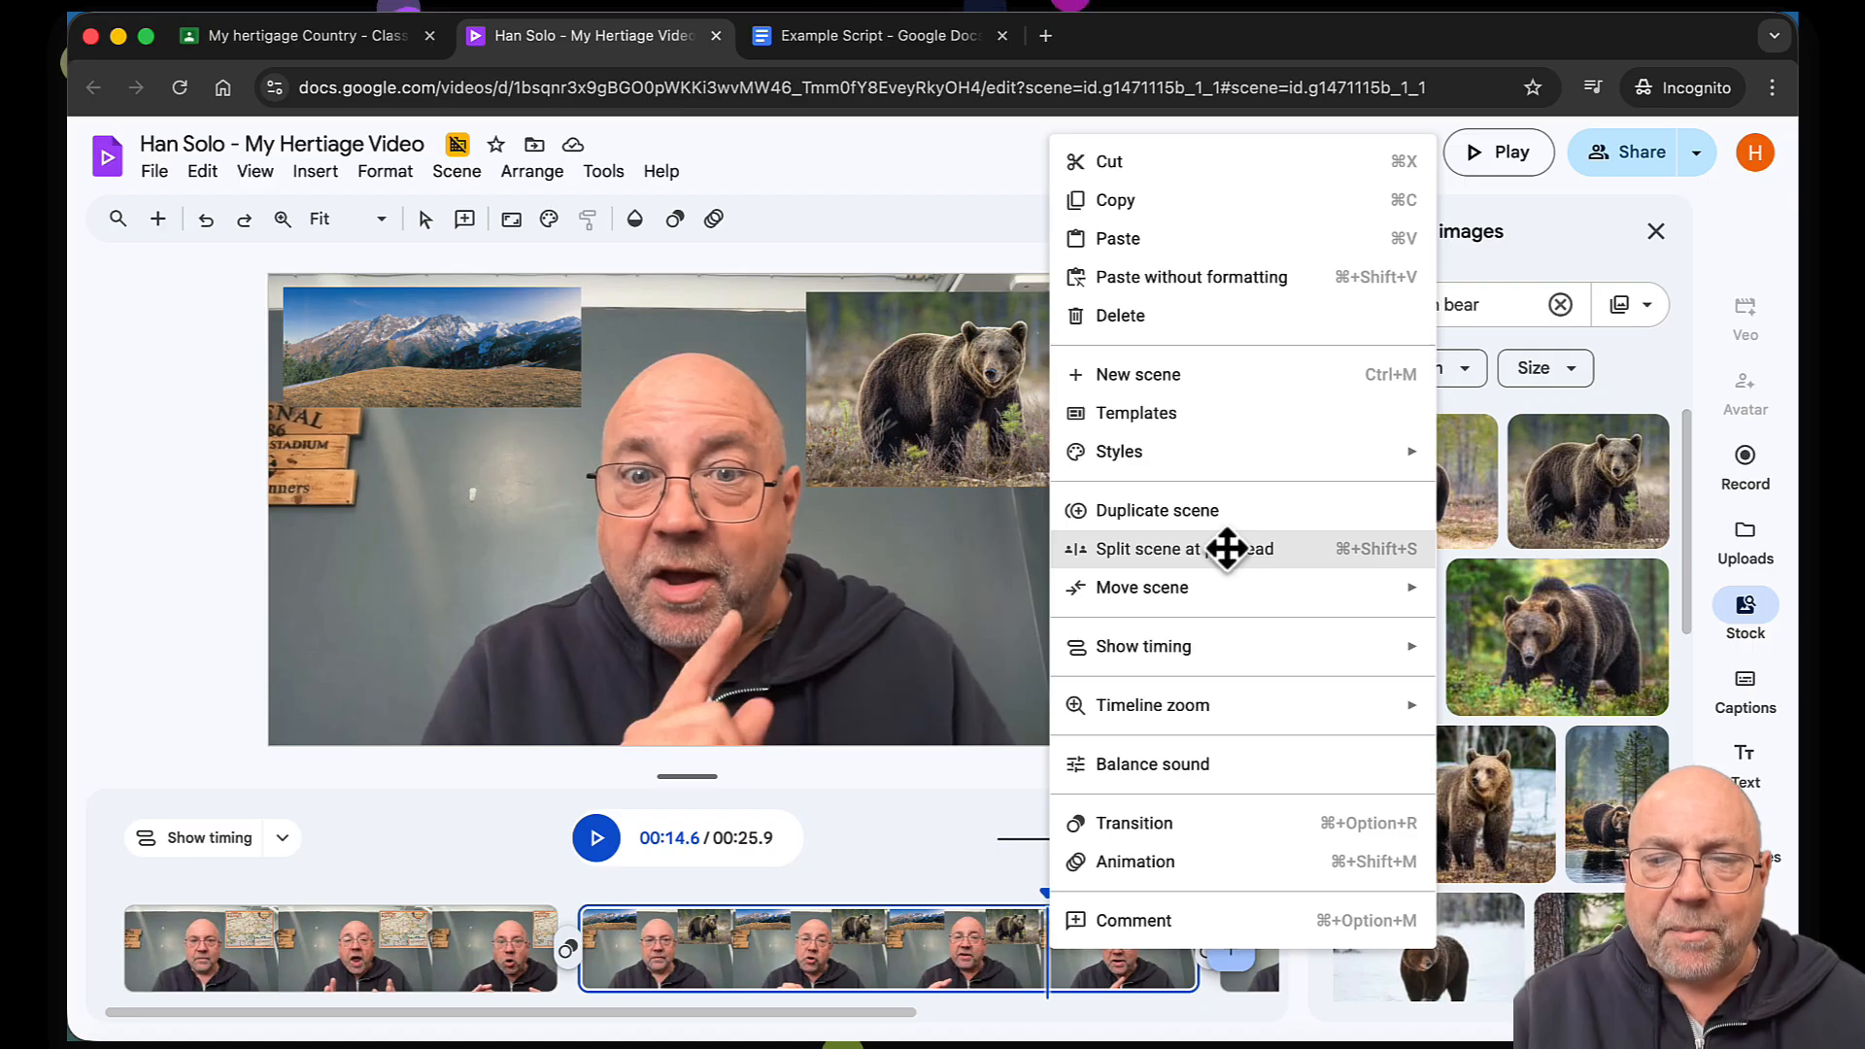
pyautogui.click(1227, 549)
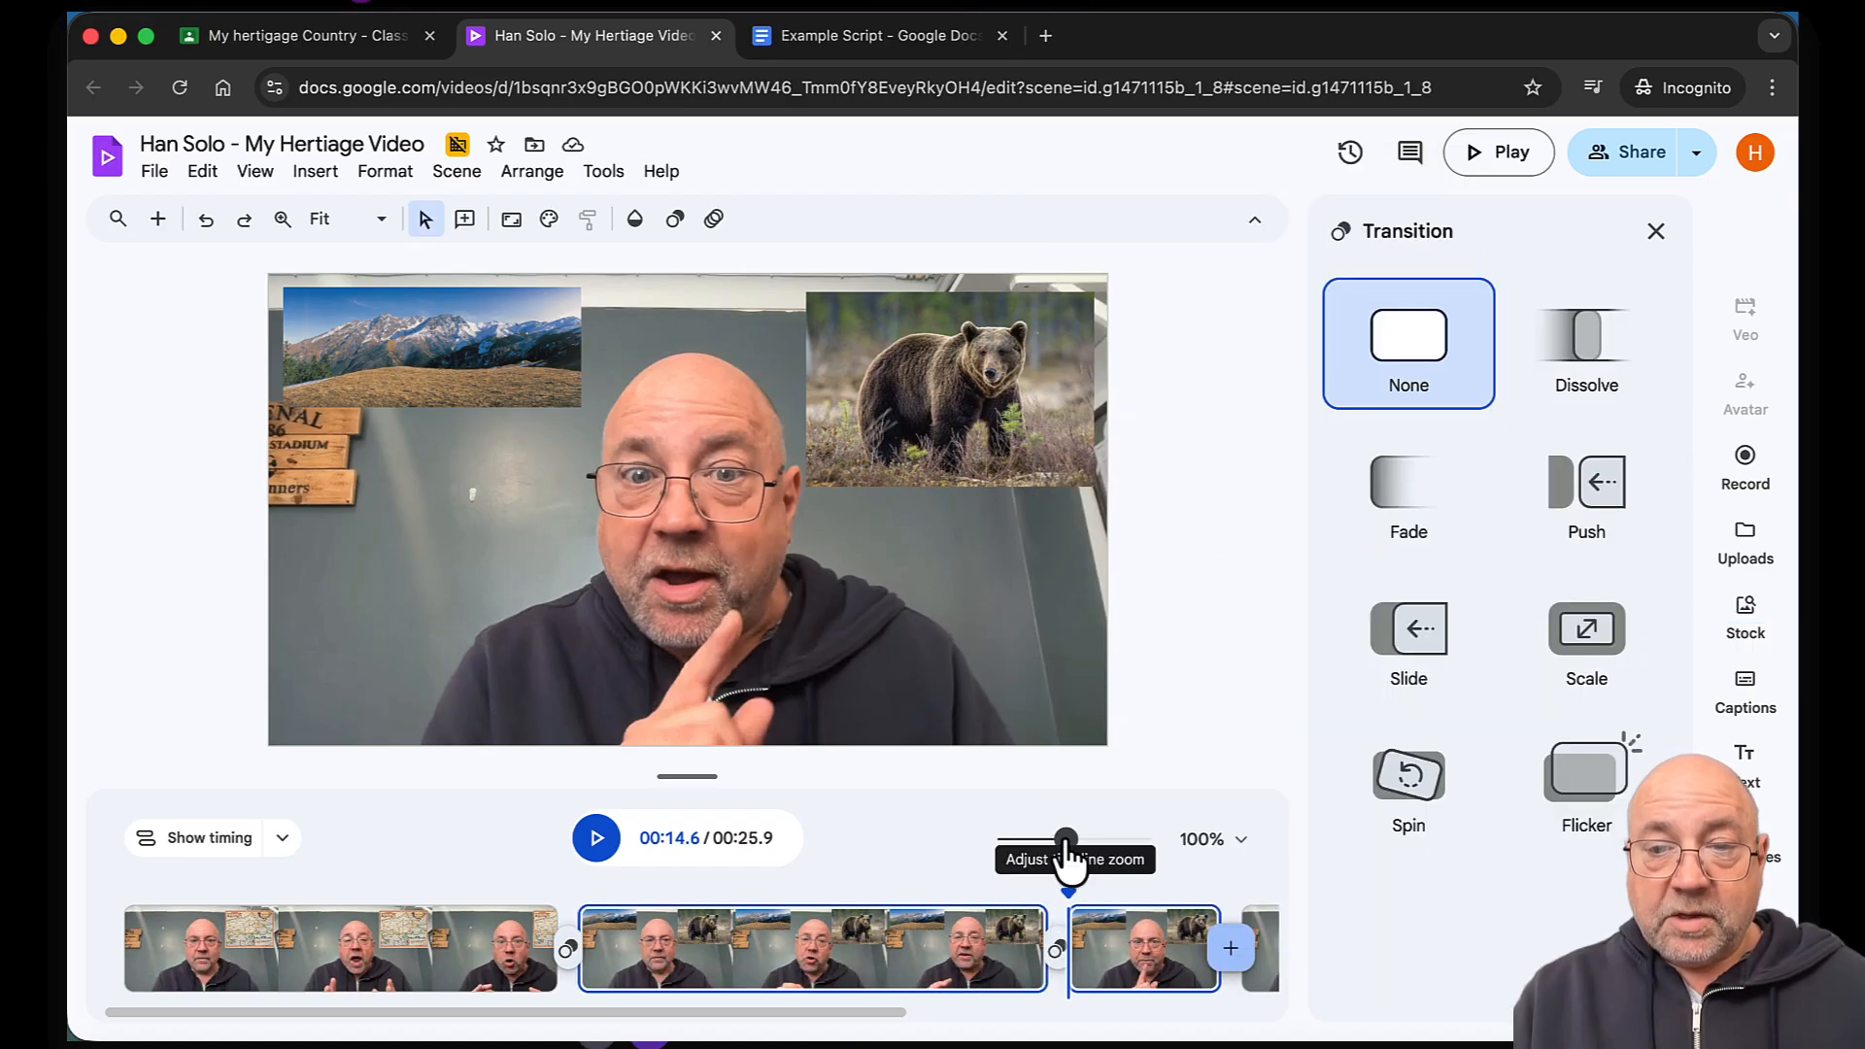
# Delete the bear image from the first part of the split scene 2
pyautogui.click(800, 967)
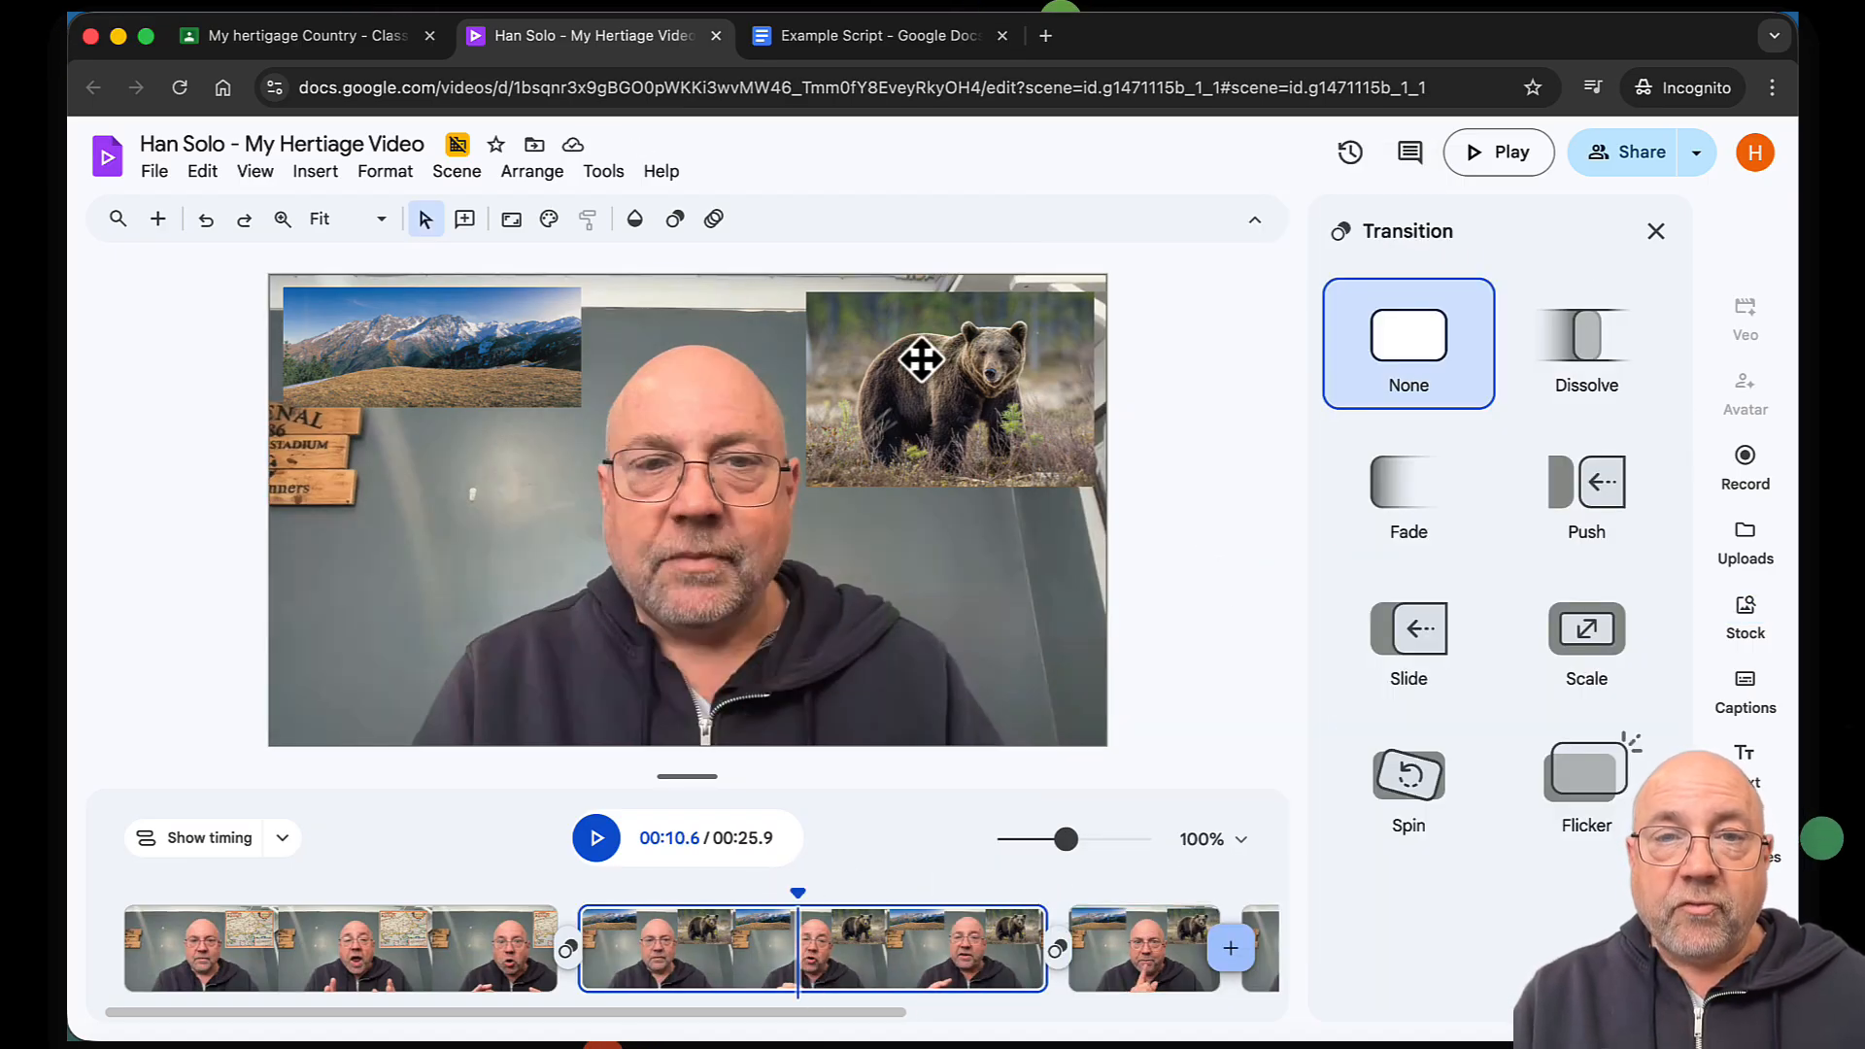
pyautogui.click(923, 369)
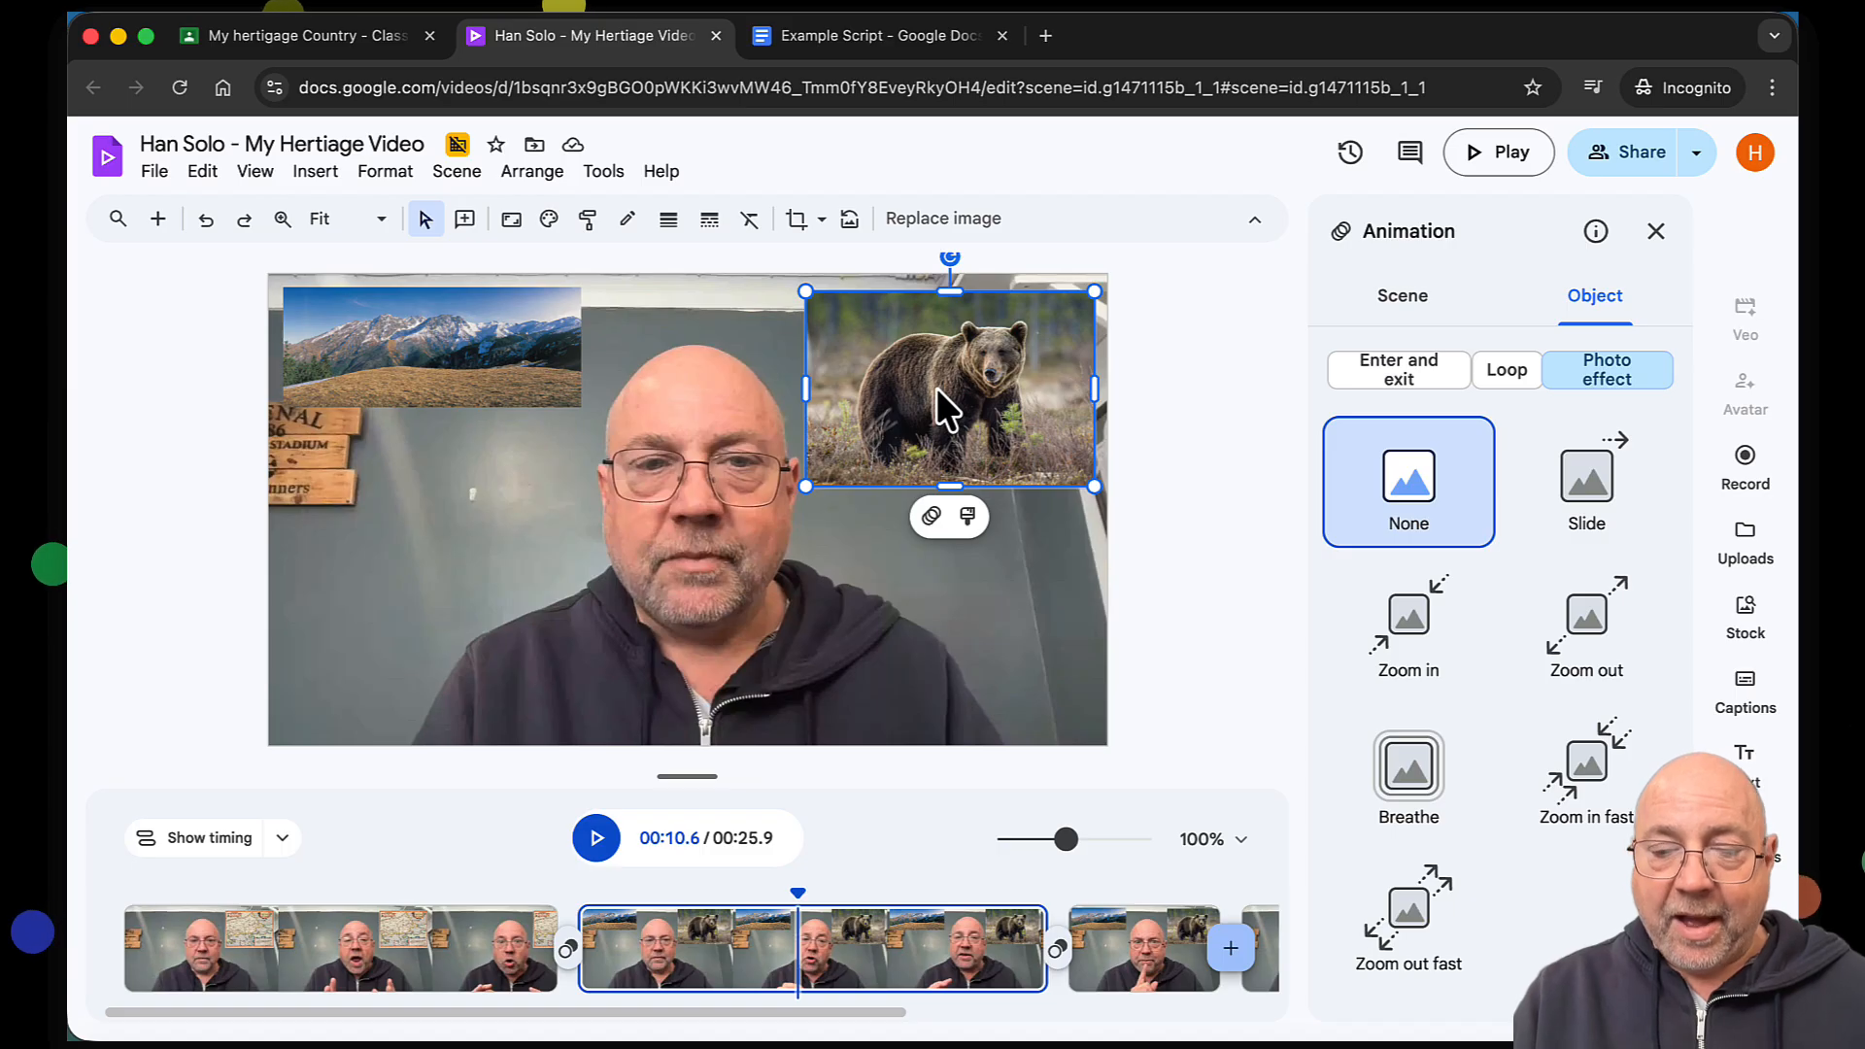
pyautogui.press('Delete')
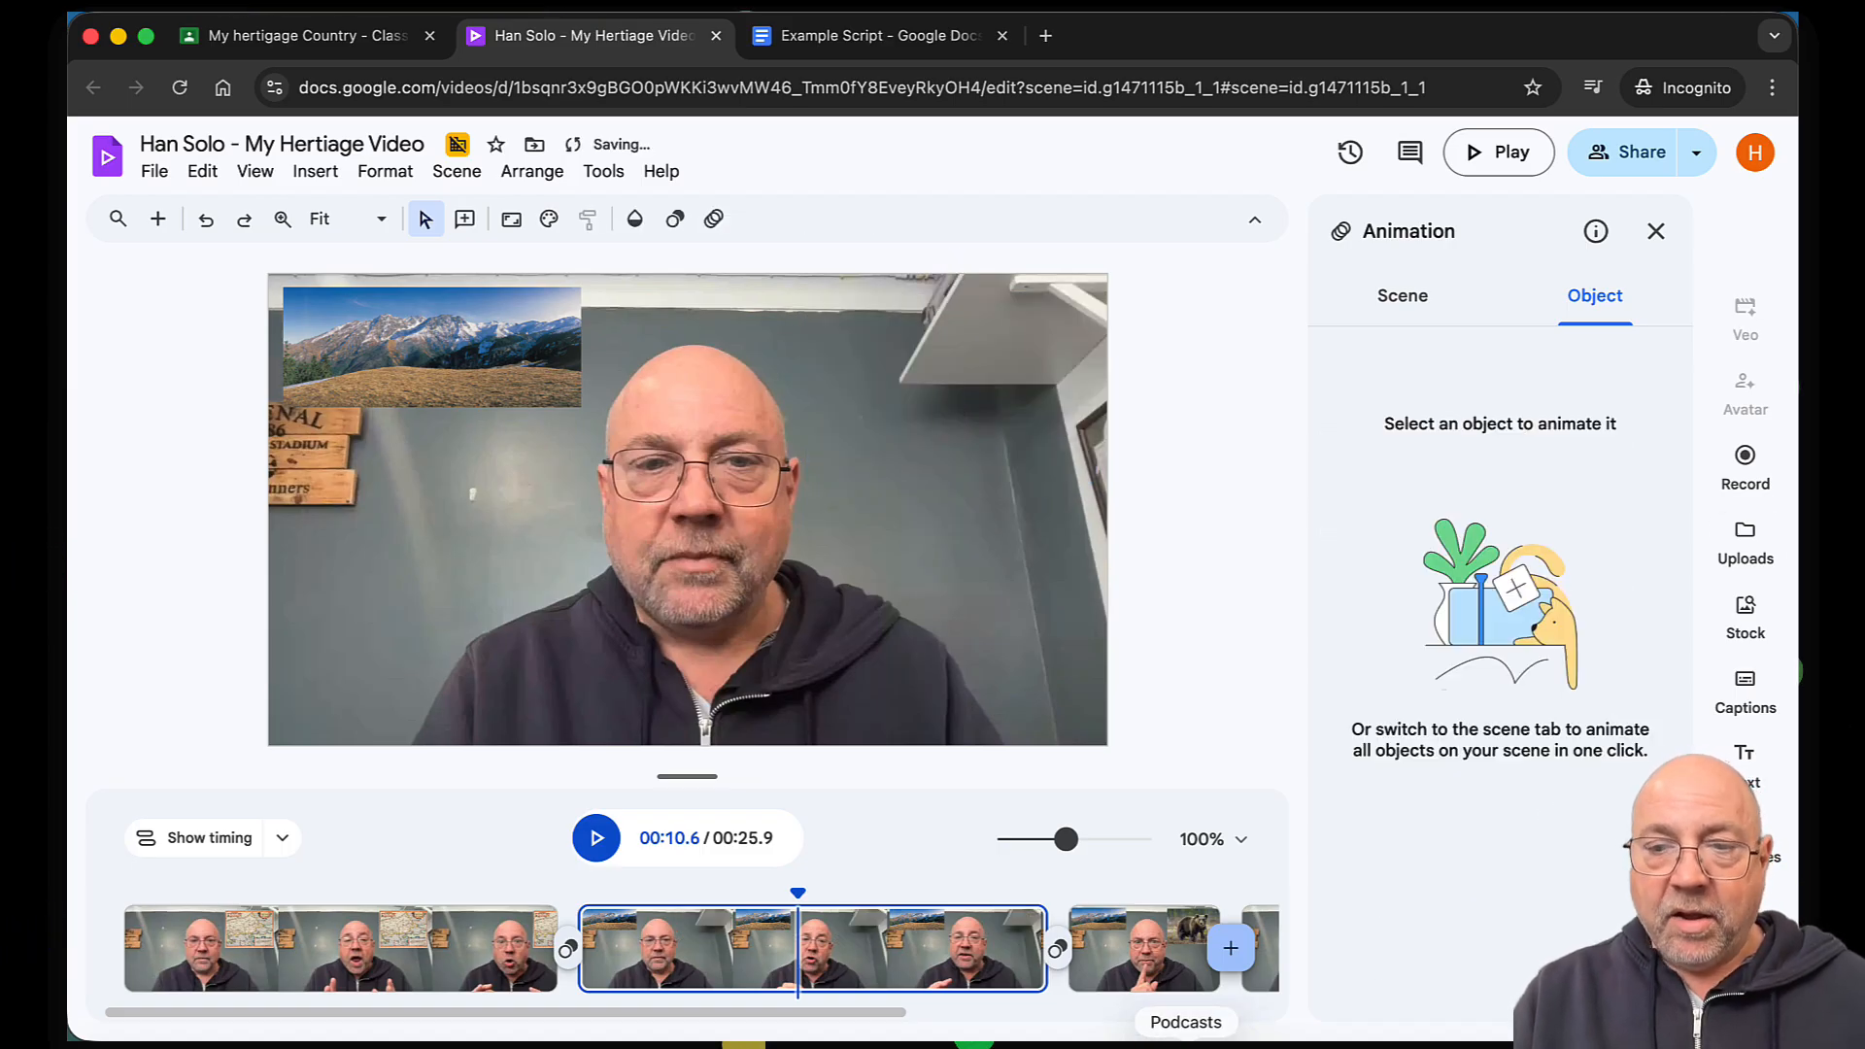
# Compare both parts of the split scene and play across the cut from about 11.7 seconds to check the bear image's timing
pyautogui.click(1143, 948)
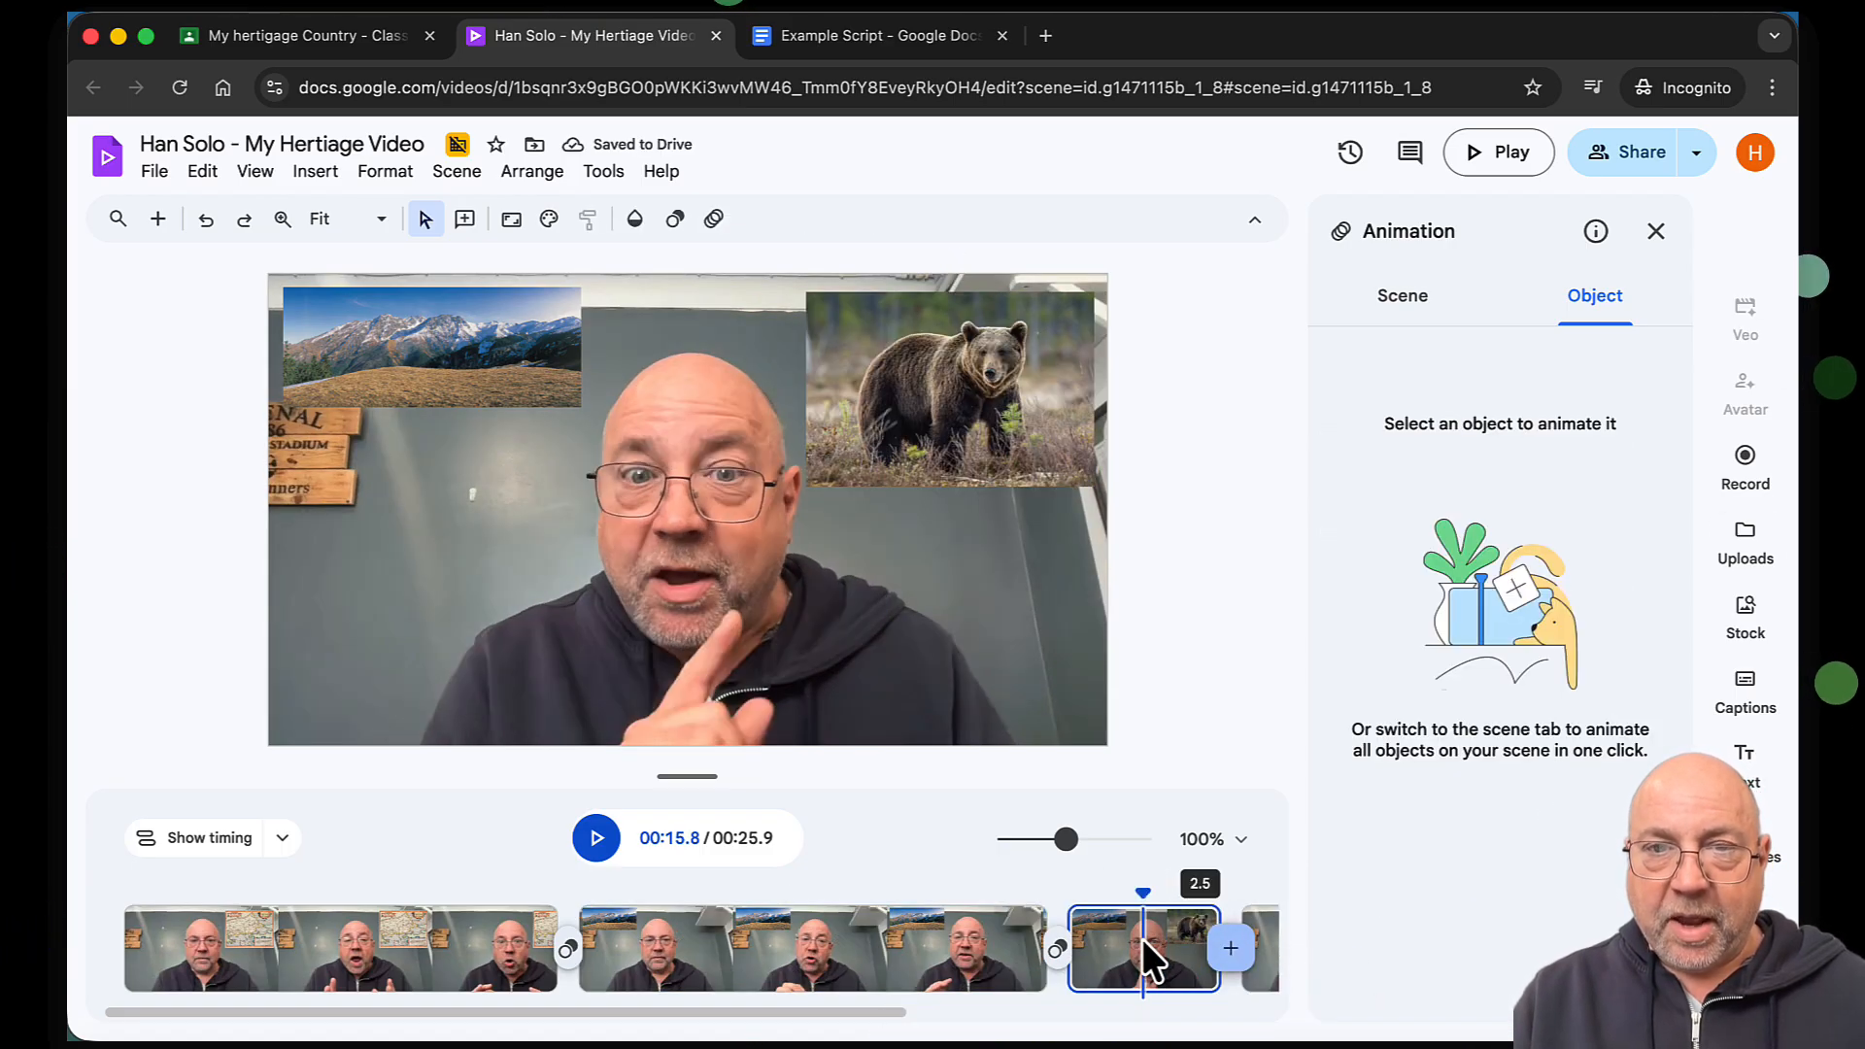
pyautogui.click(788, 962)
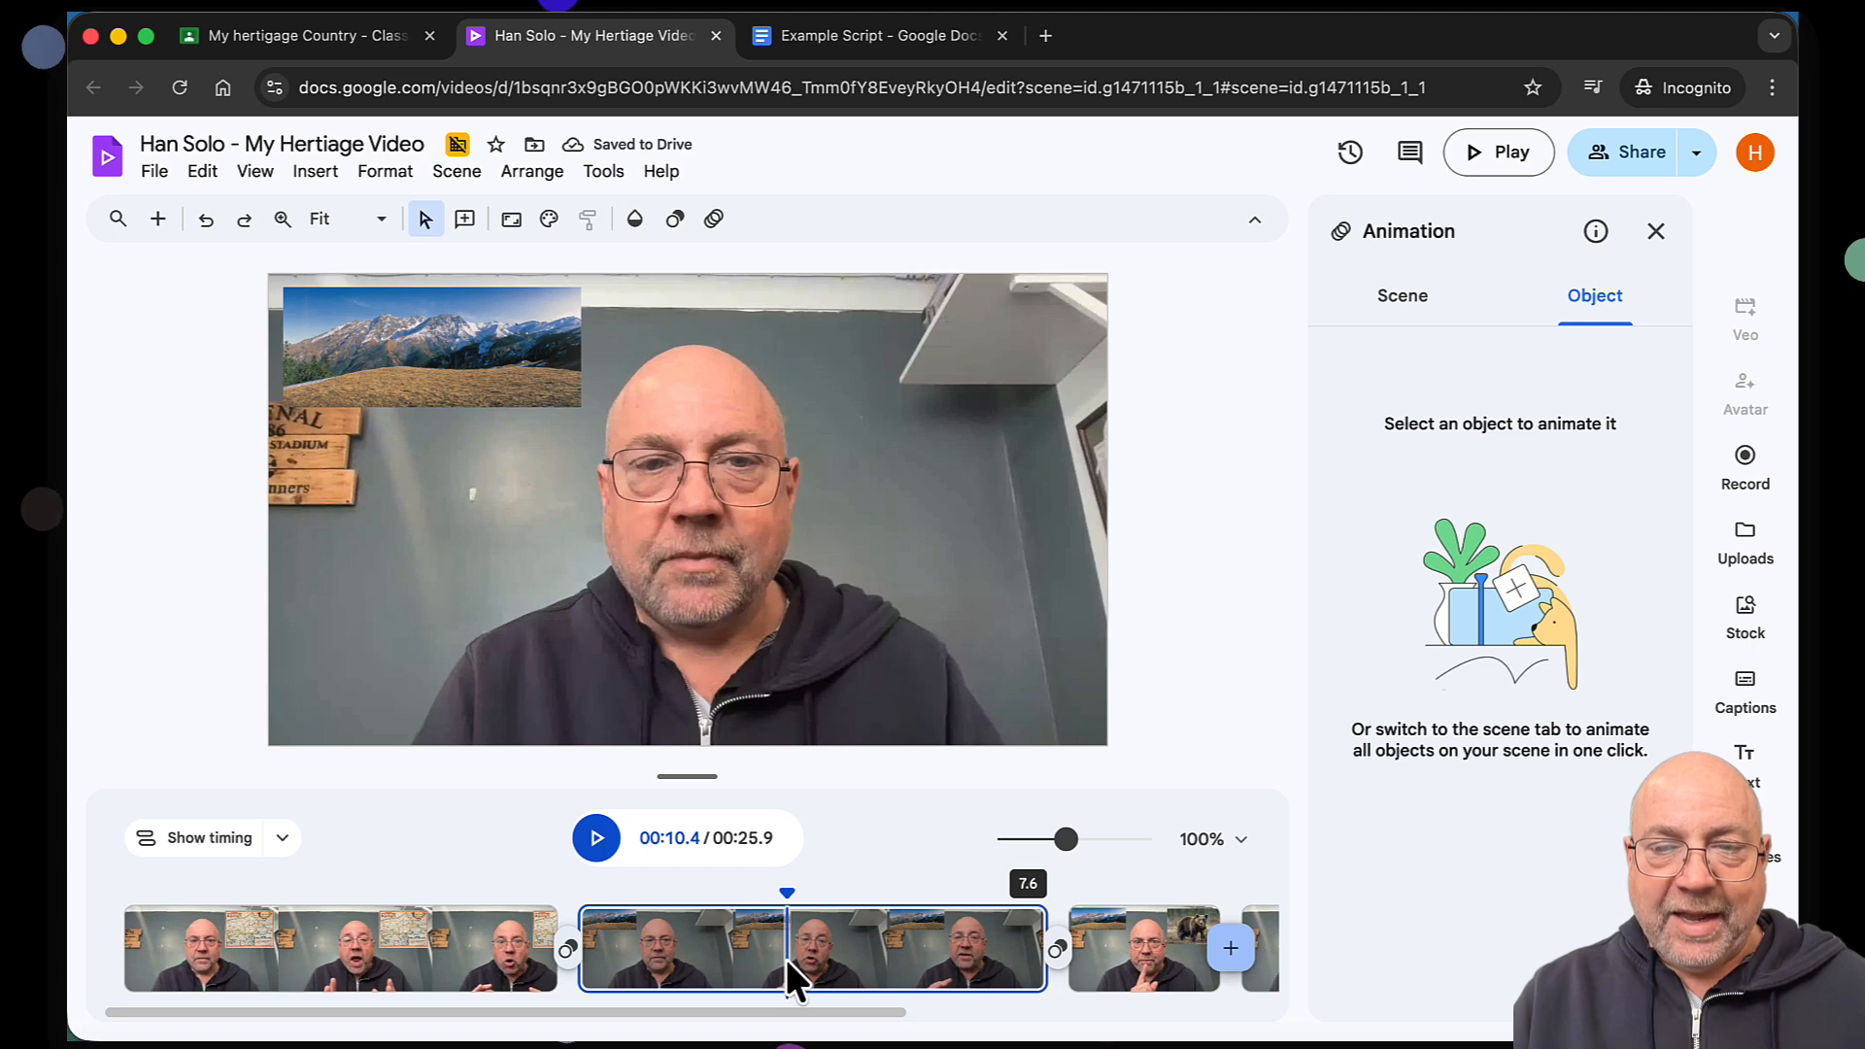
pyautogui.click(1156, 949)
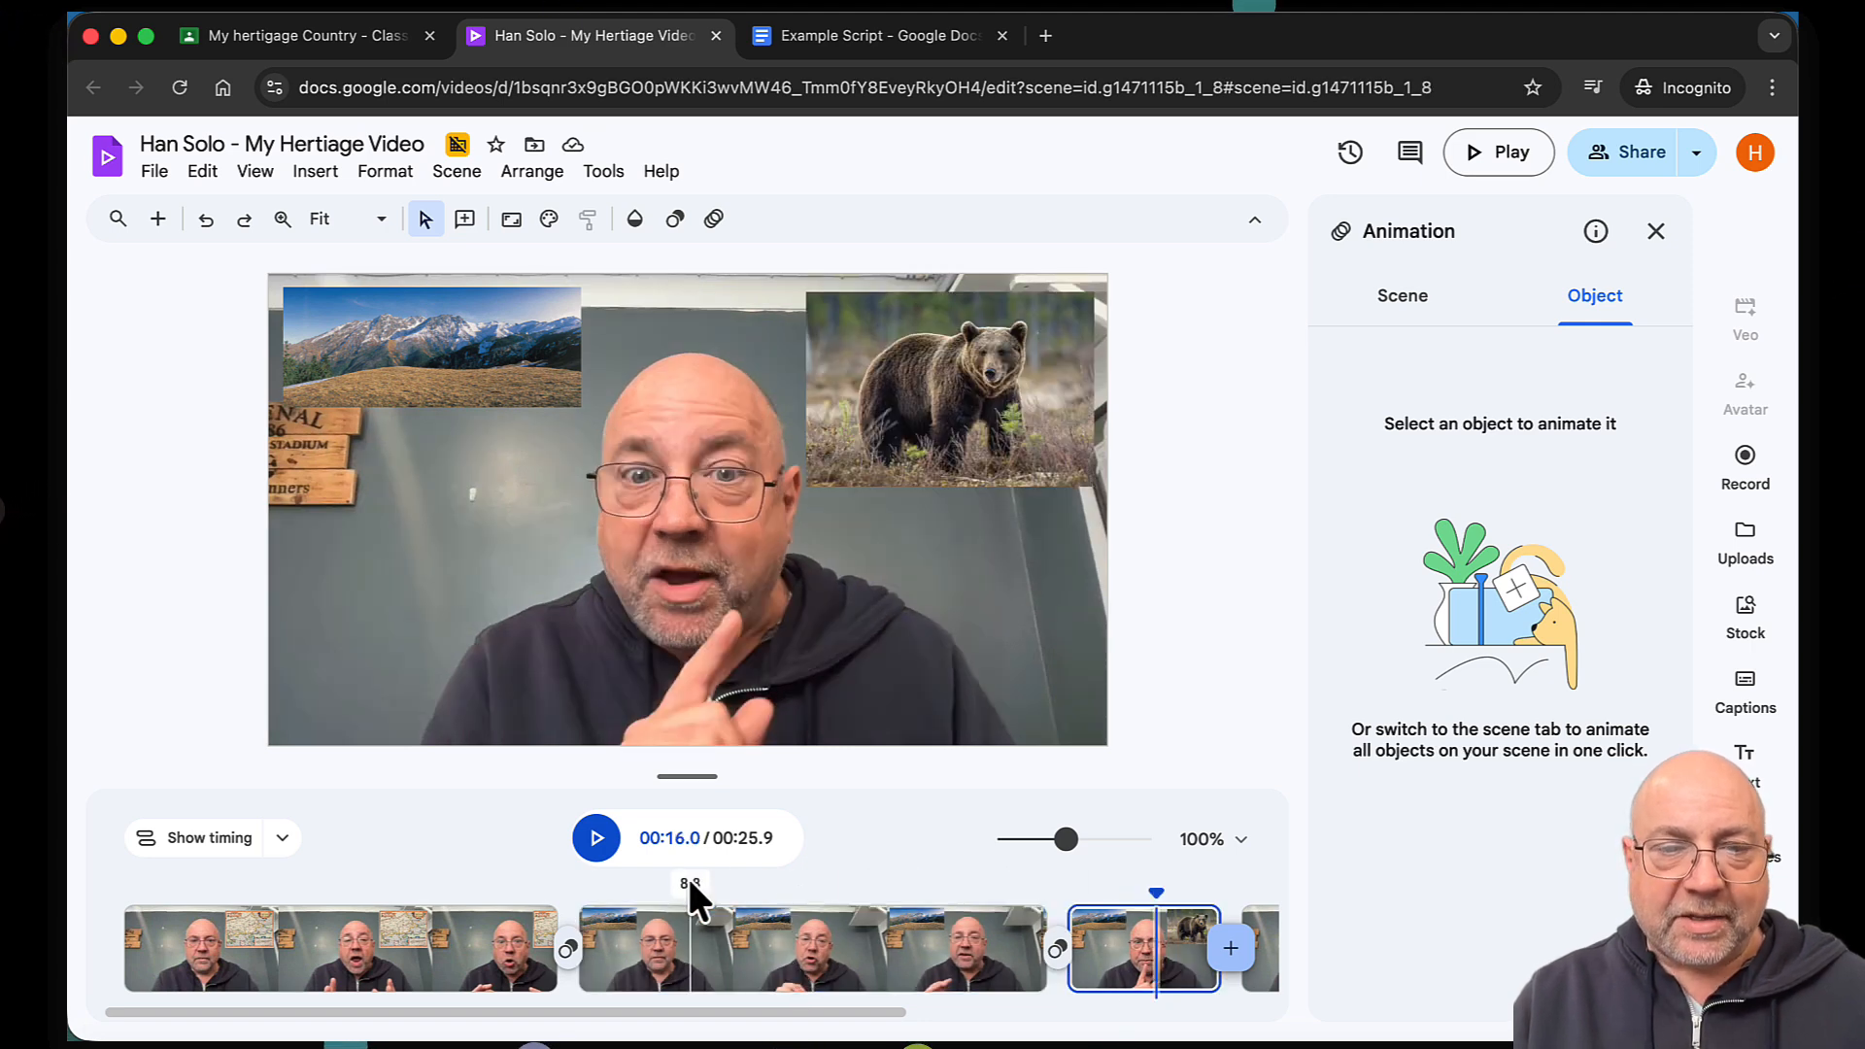
pyautogui.click(867, 903)
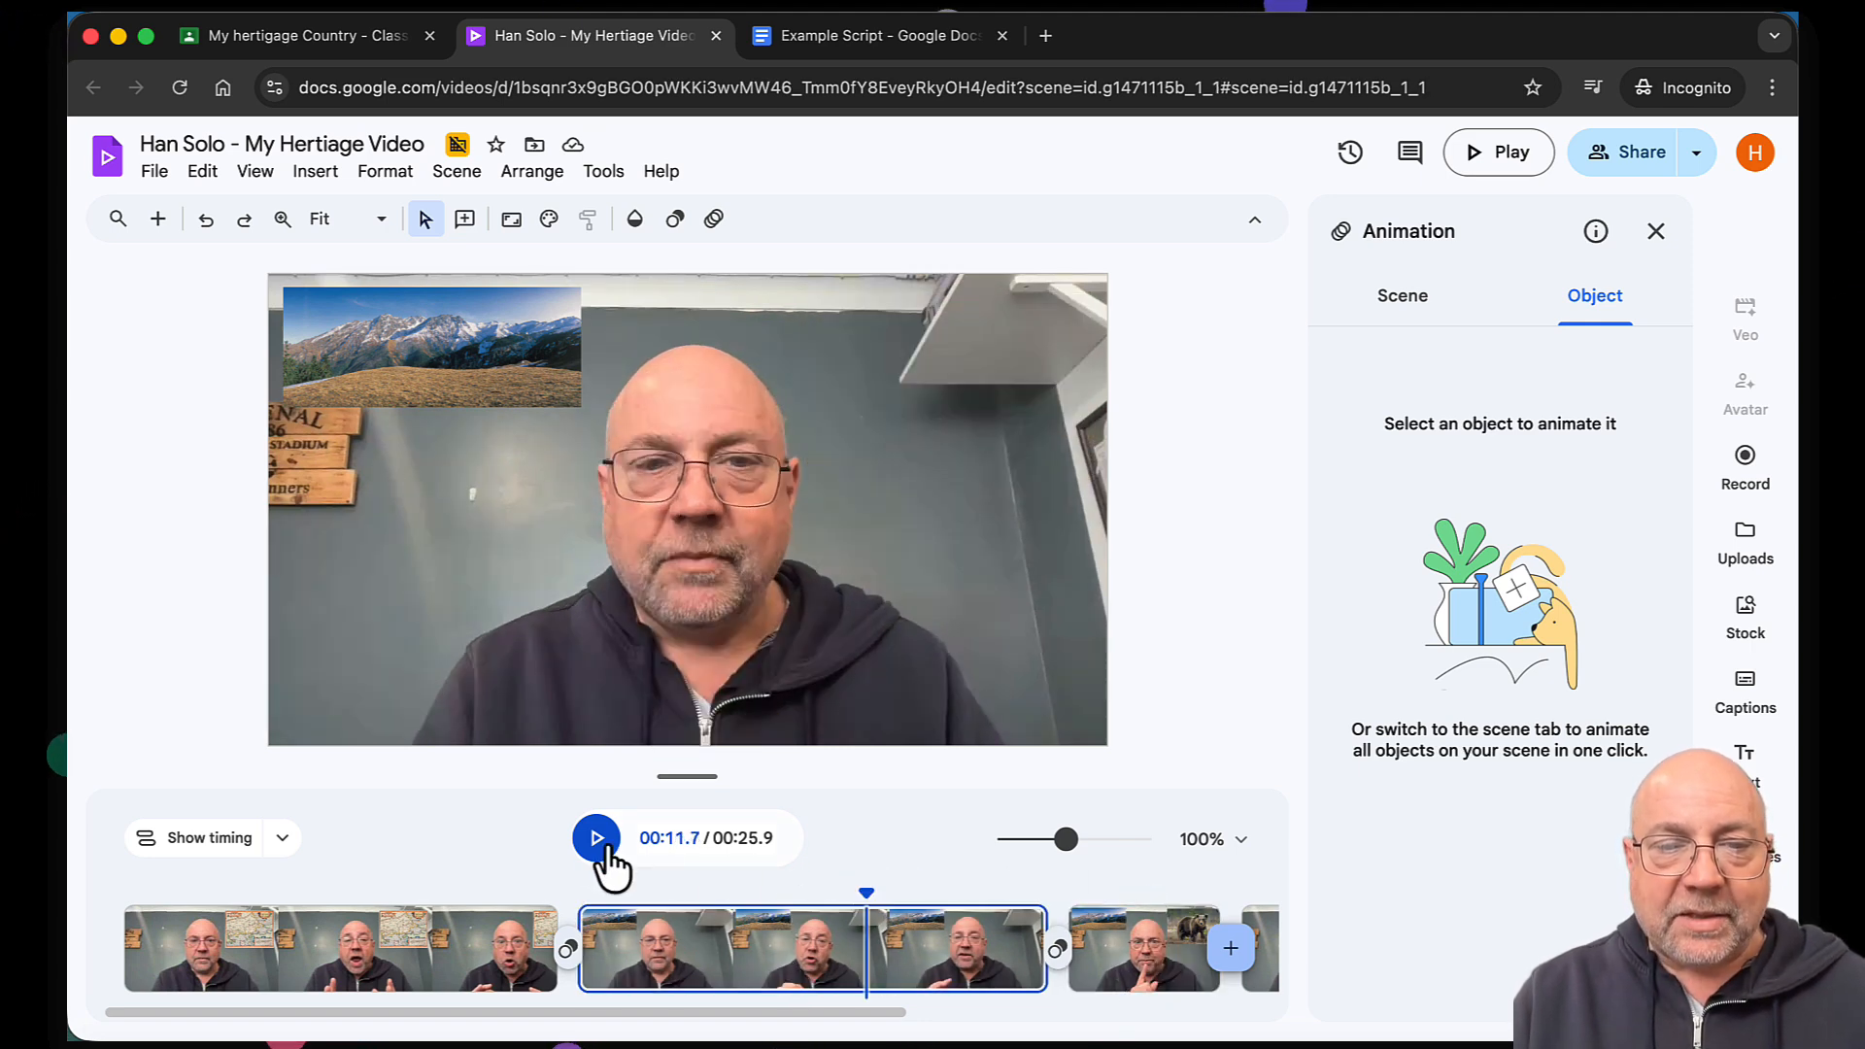
pyautogui.click(595, 841)
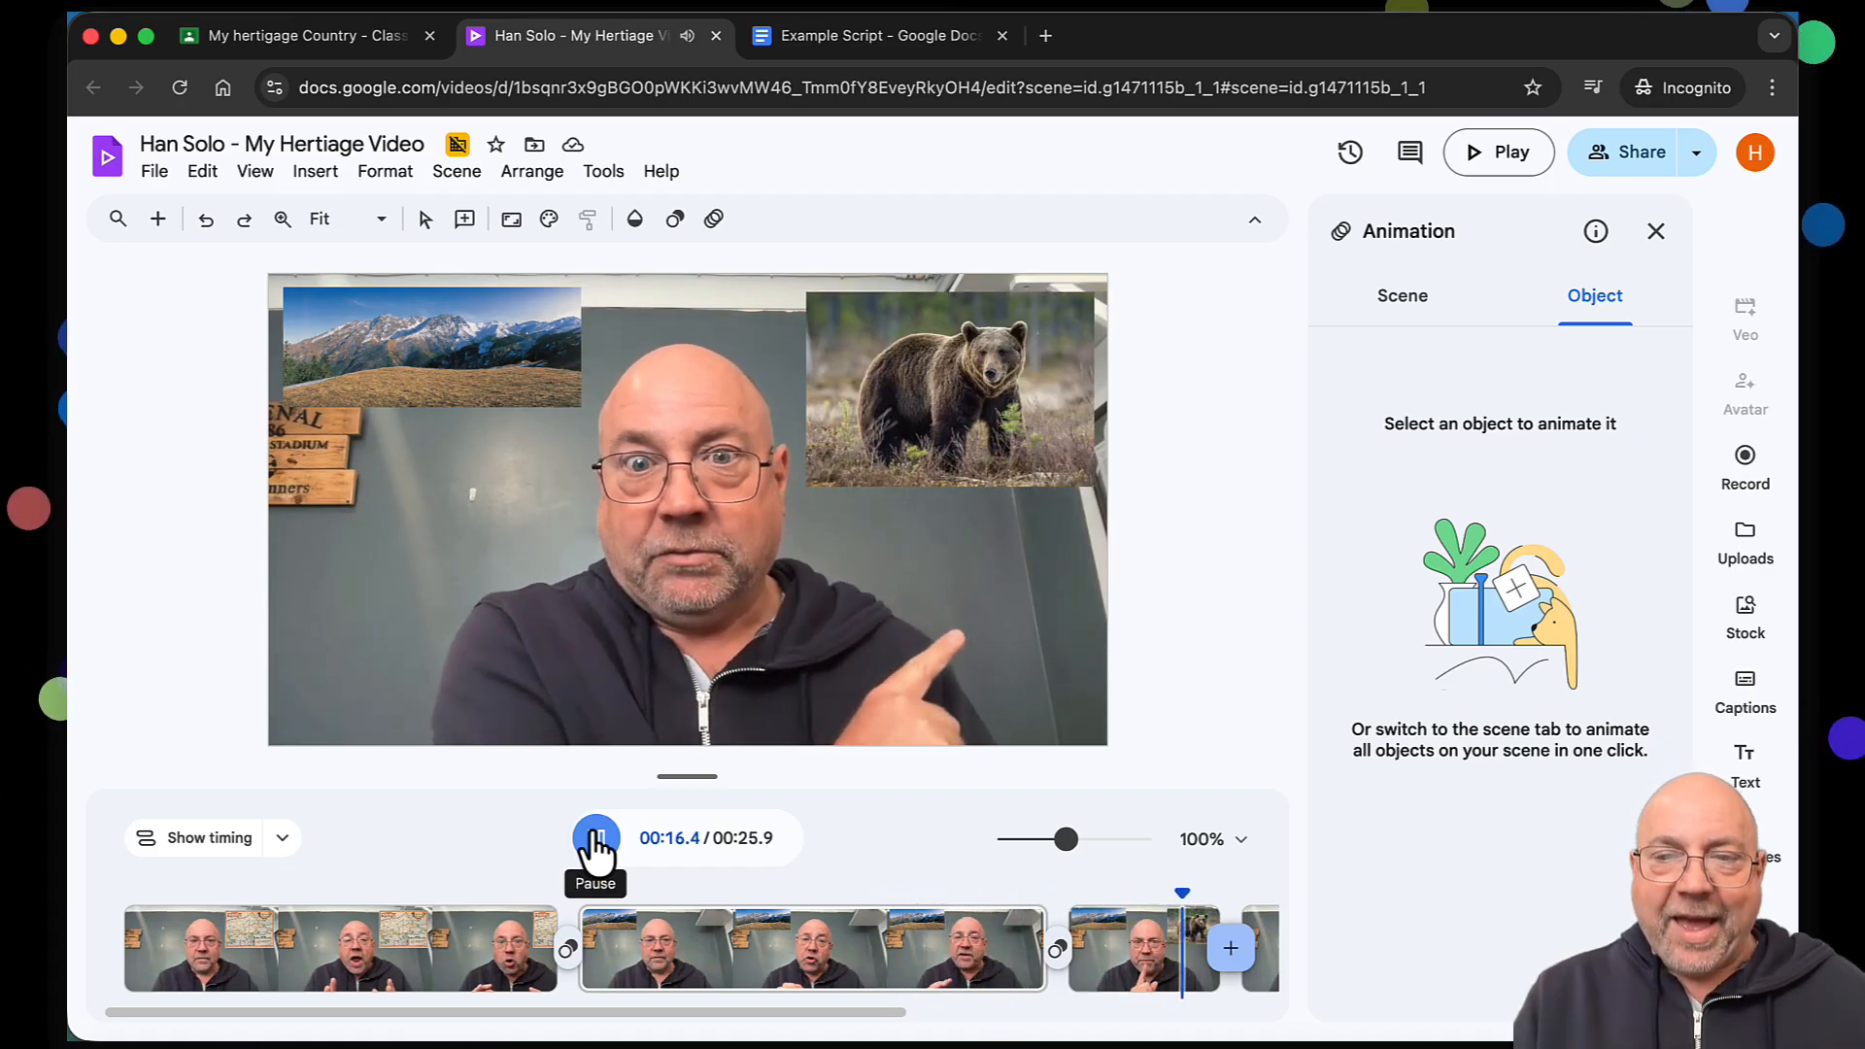
# Split the winter and Black Sea scene at the playhead at 22.2 seconds
pyautogui.rightClick(1028, 947)
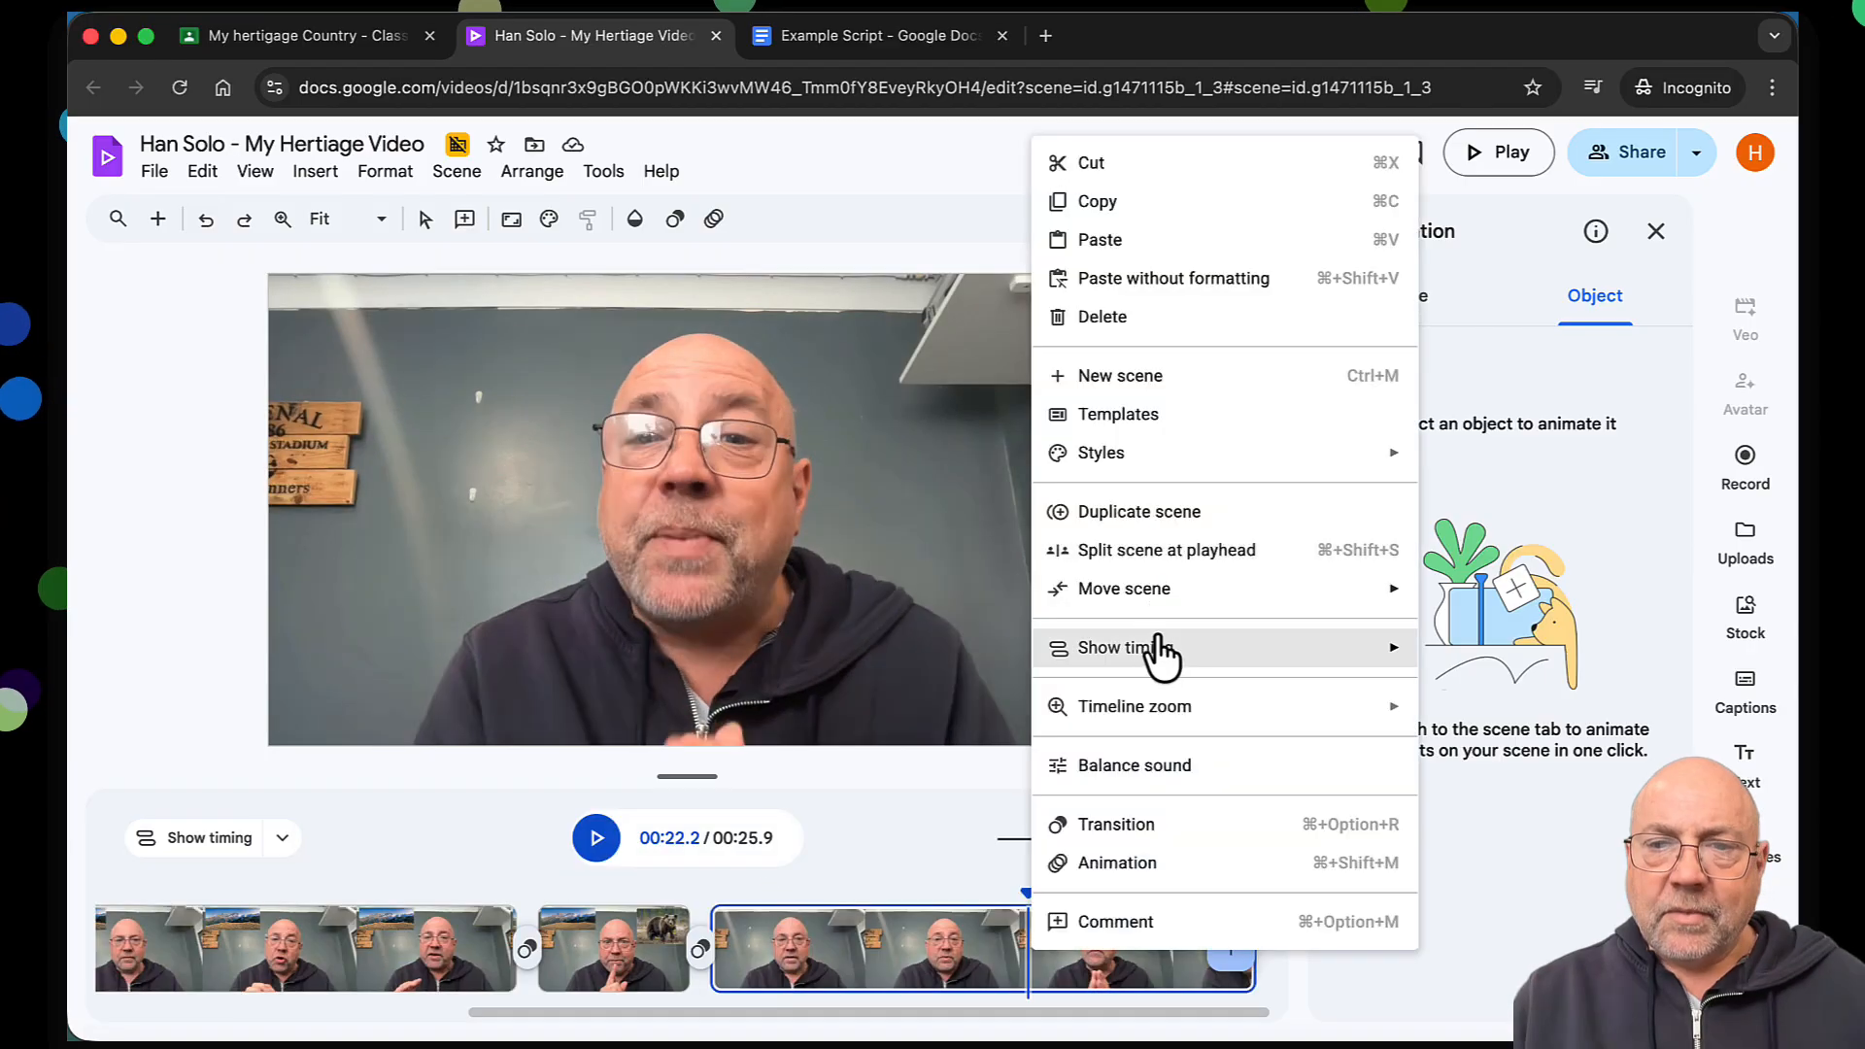
pyautogui.click(1195, 551)
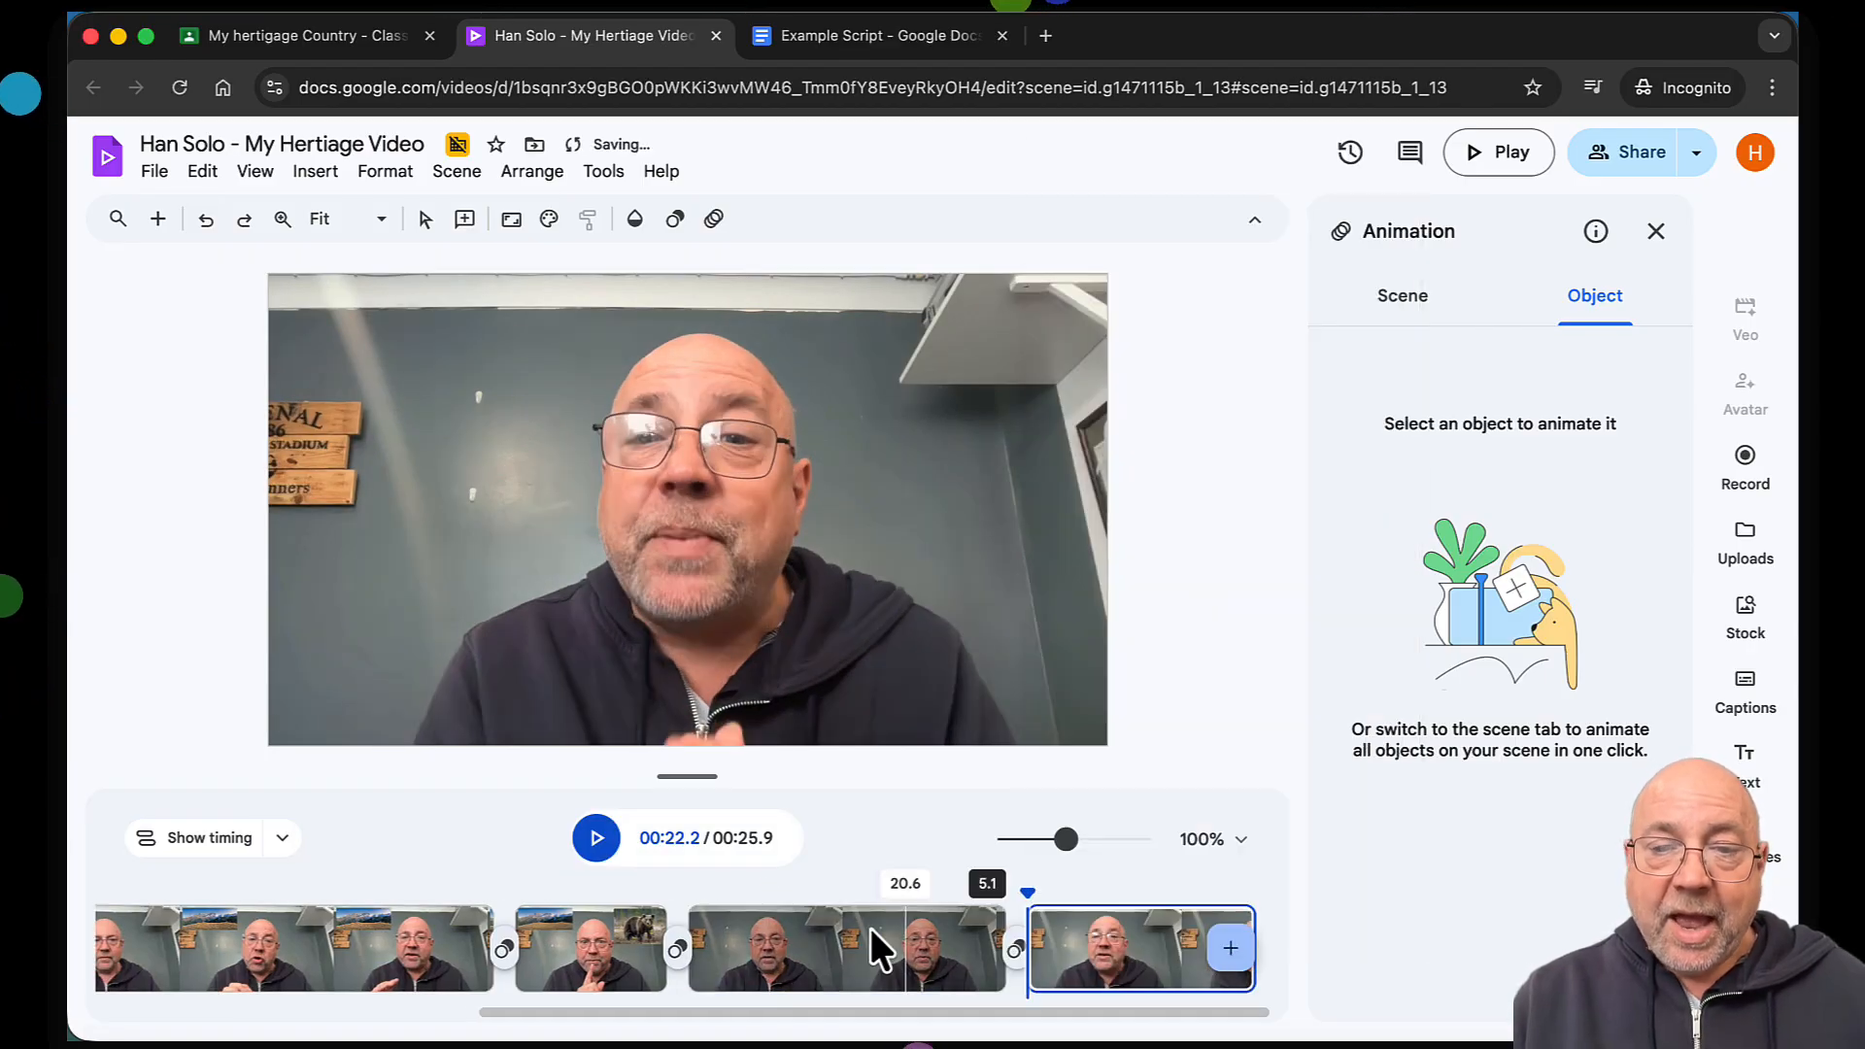
# Add a "snow in romania" stock image of a snow-laden tree to the winter scene's first part, shrunk into the frame's upper-left corner
pyautogui.click(824, 946)
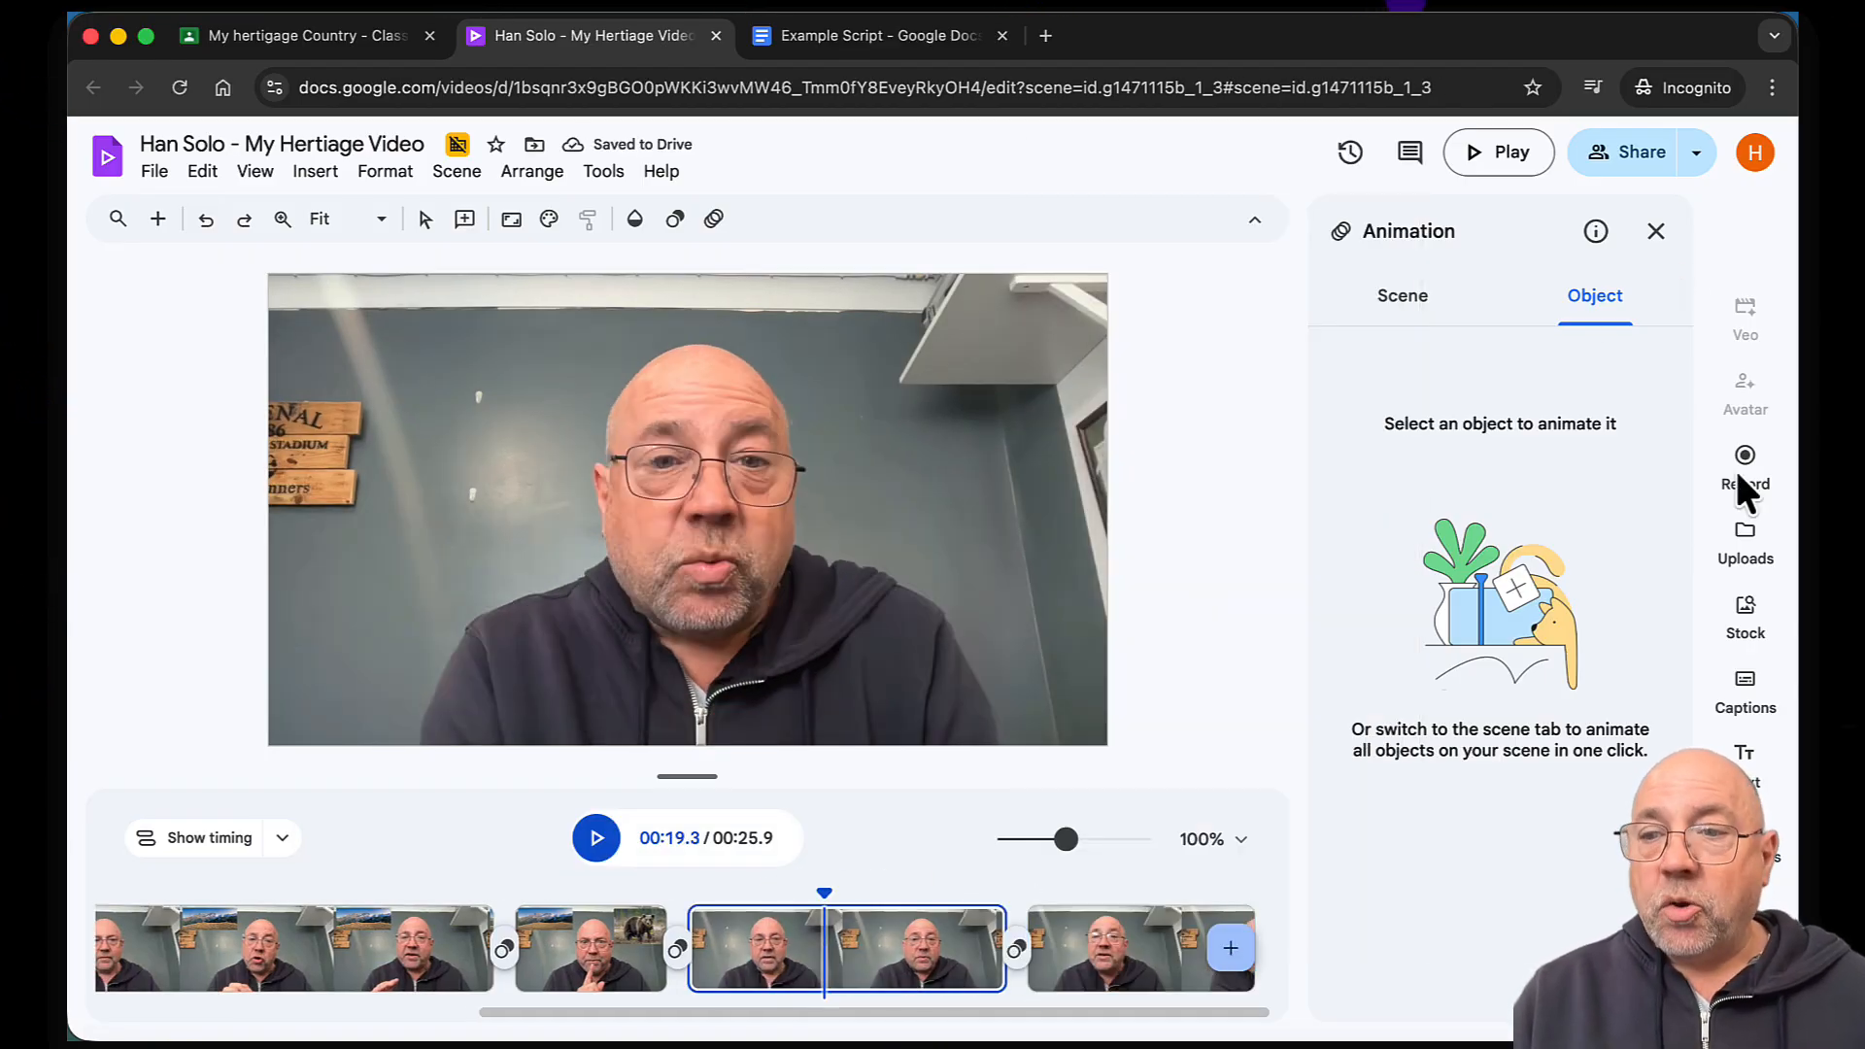
pyautogui.click(1746, 607)
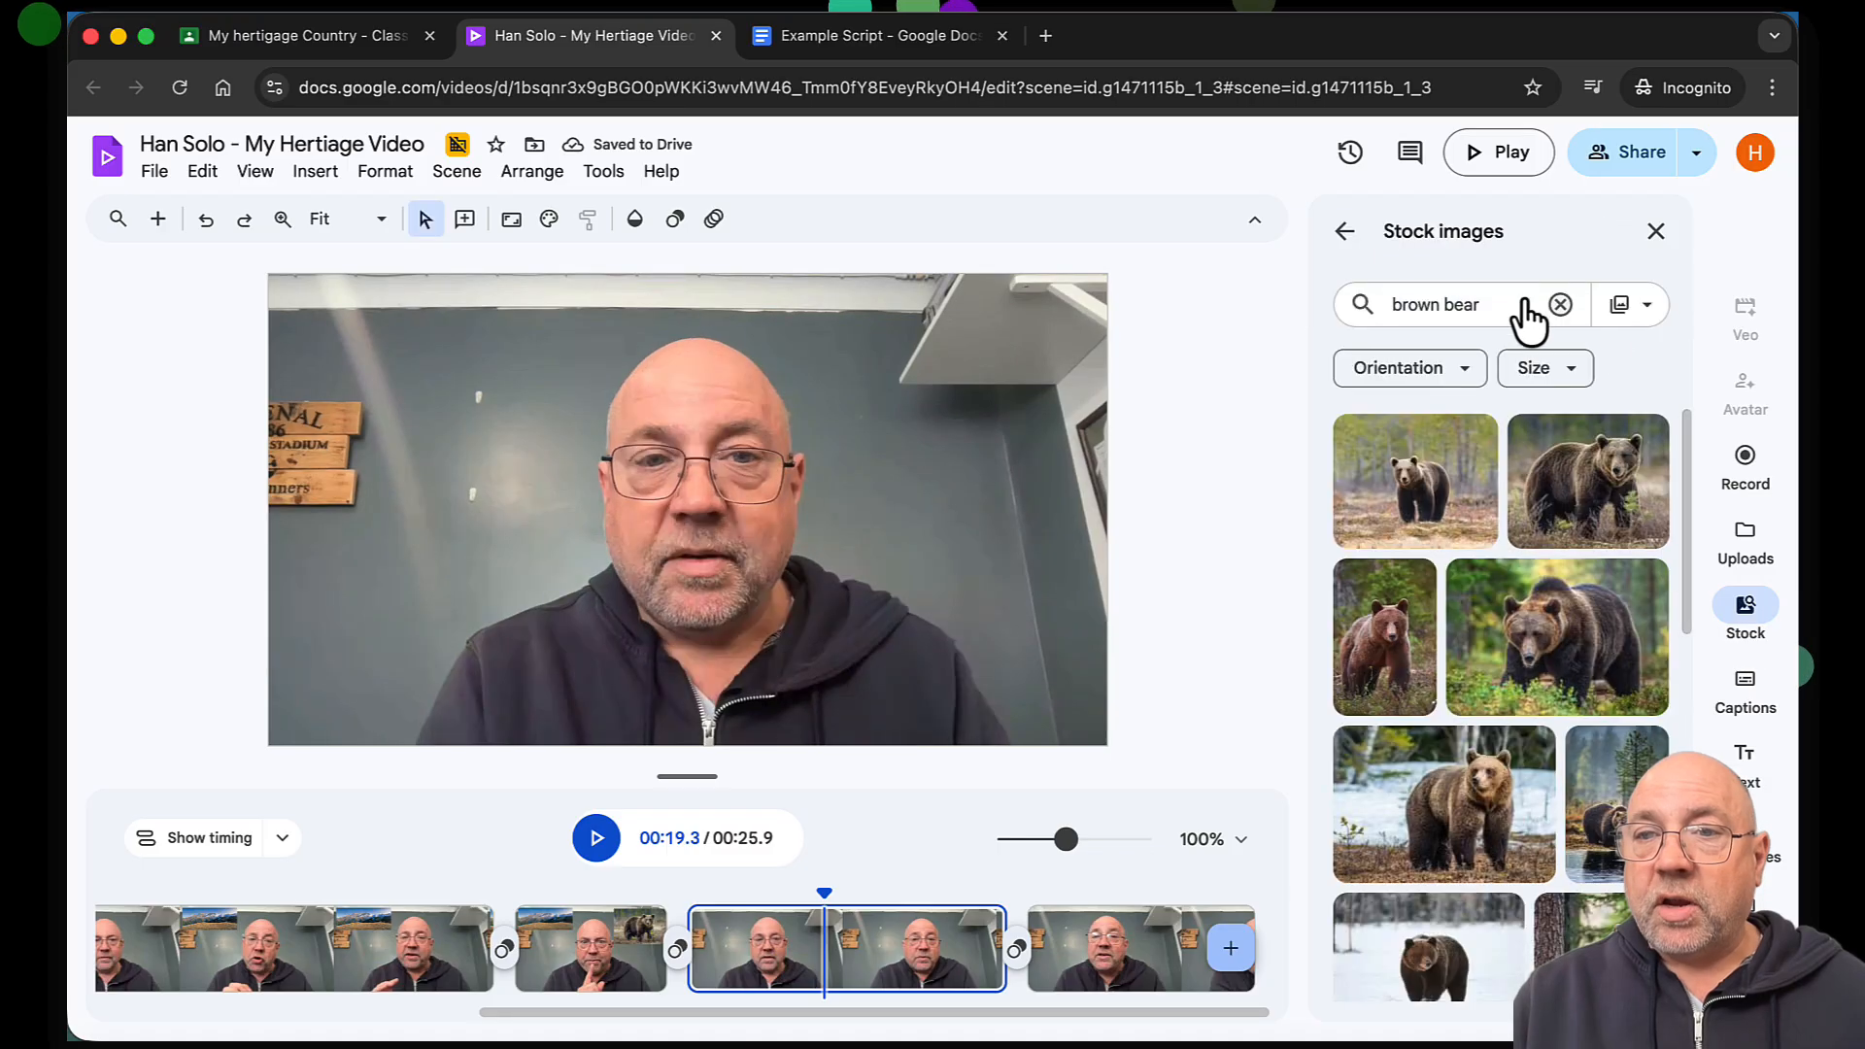
pyautogui.doubleClick(1502, 304)
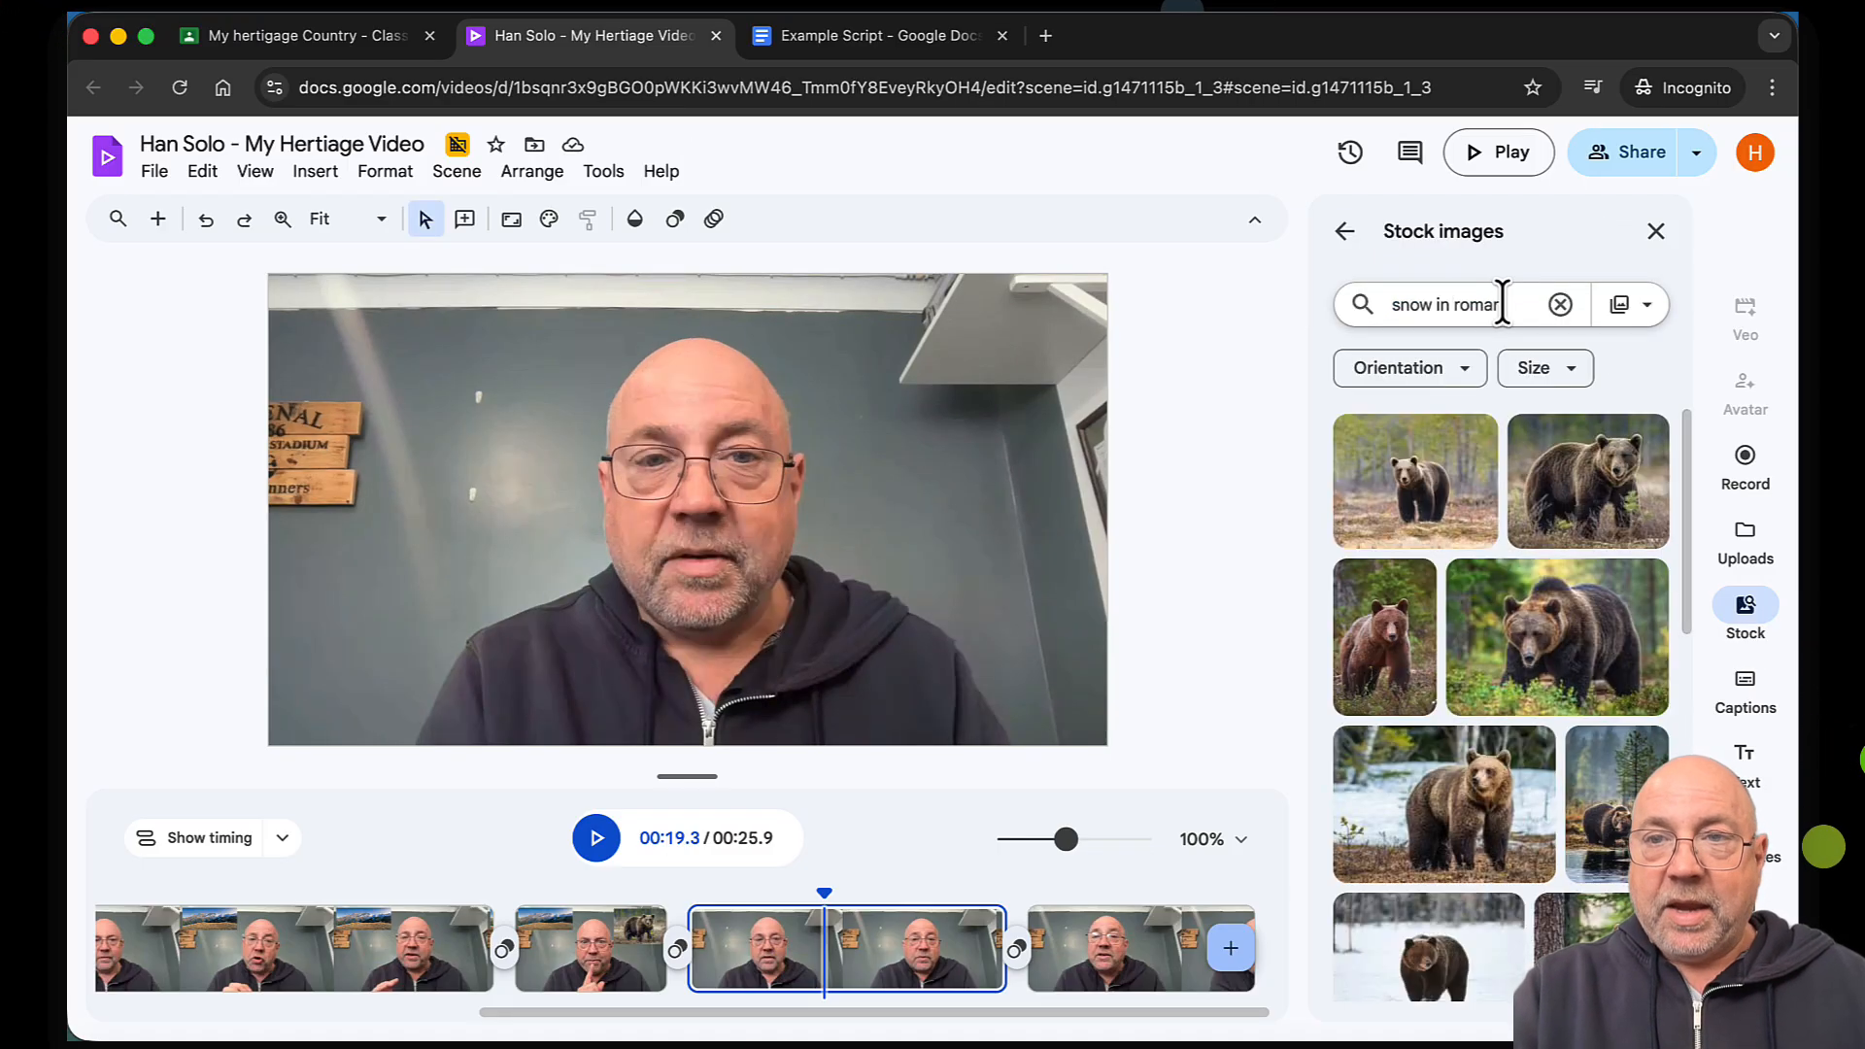
pyautogui.write('snow in romania')
pyautogui.press('Return')
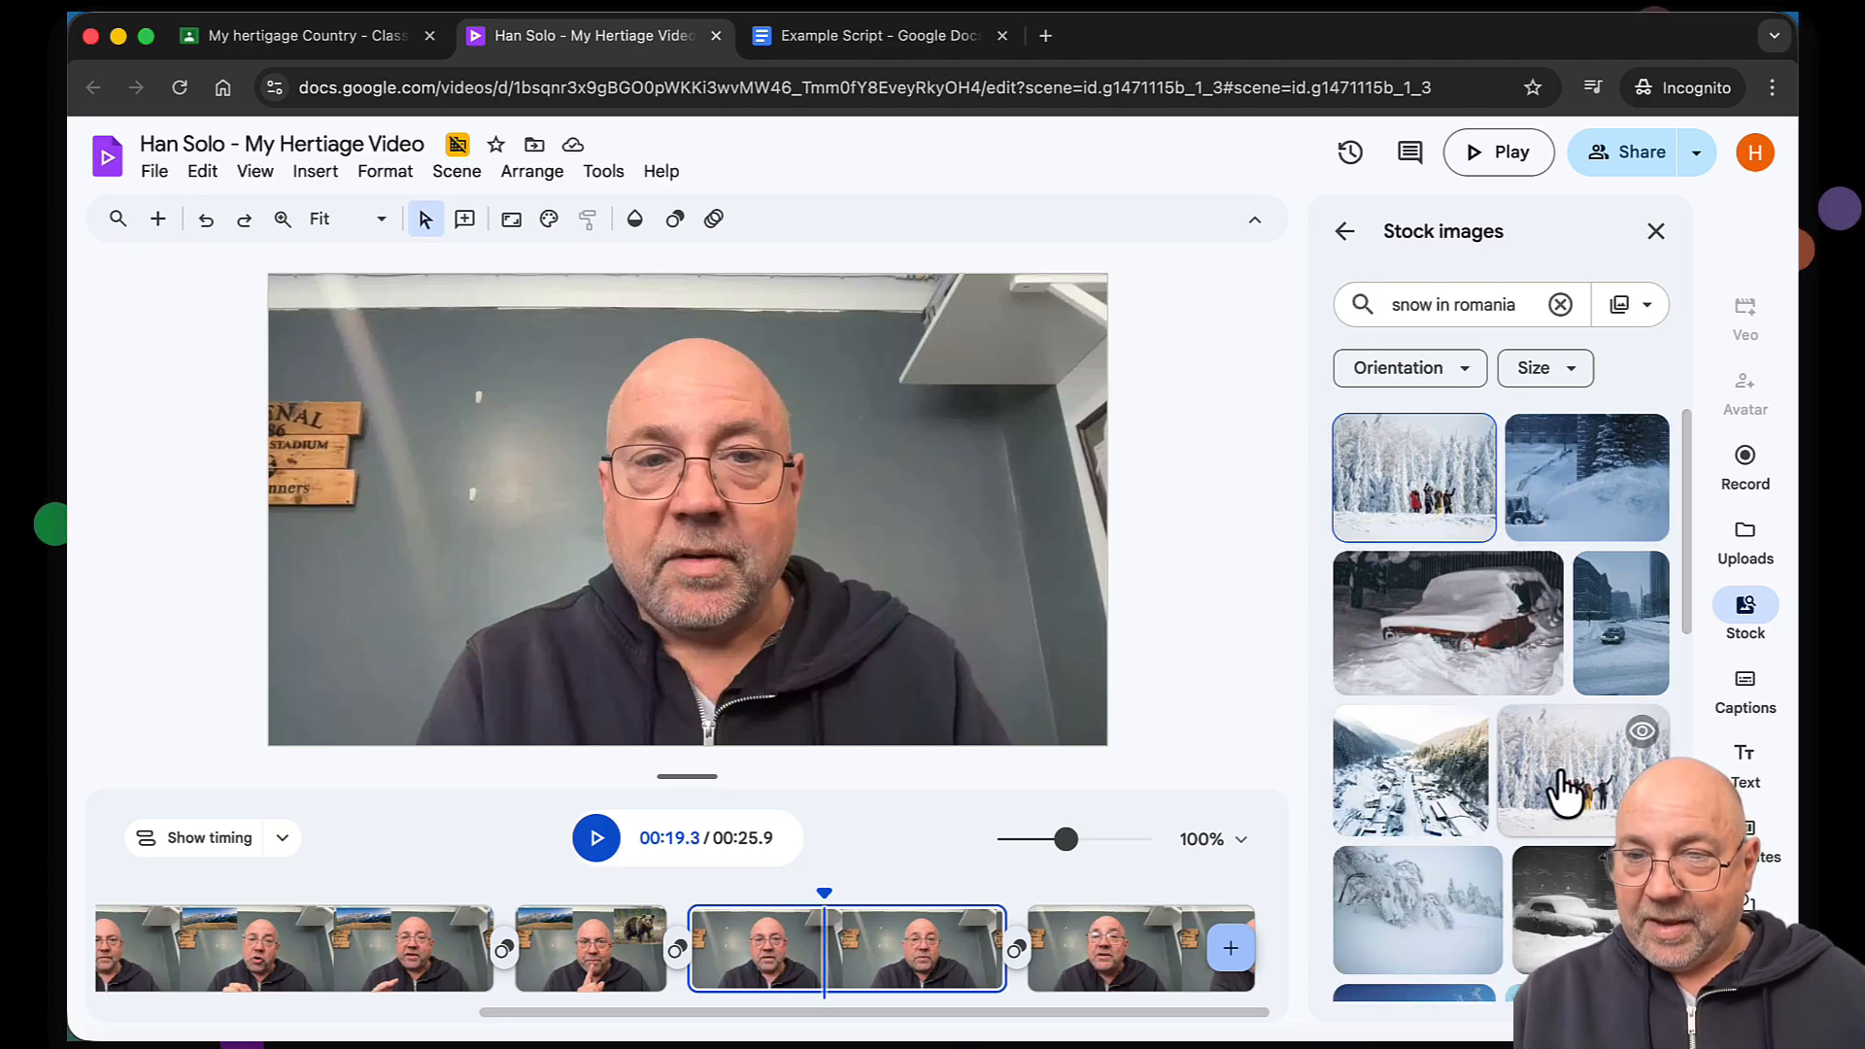
pyautogui.click(1436, 917)
pyautogui.moveTo(1054, 272); pyautogui.dragTo(636, 546)
pyautogui.moveTo(549, 631); pyautogui.dragTo(509, 375)
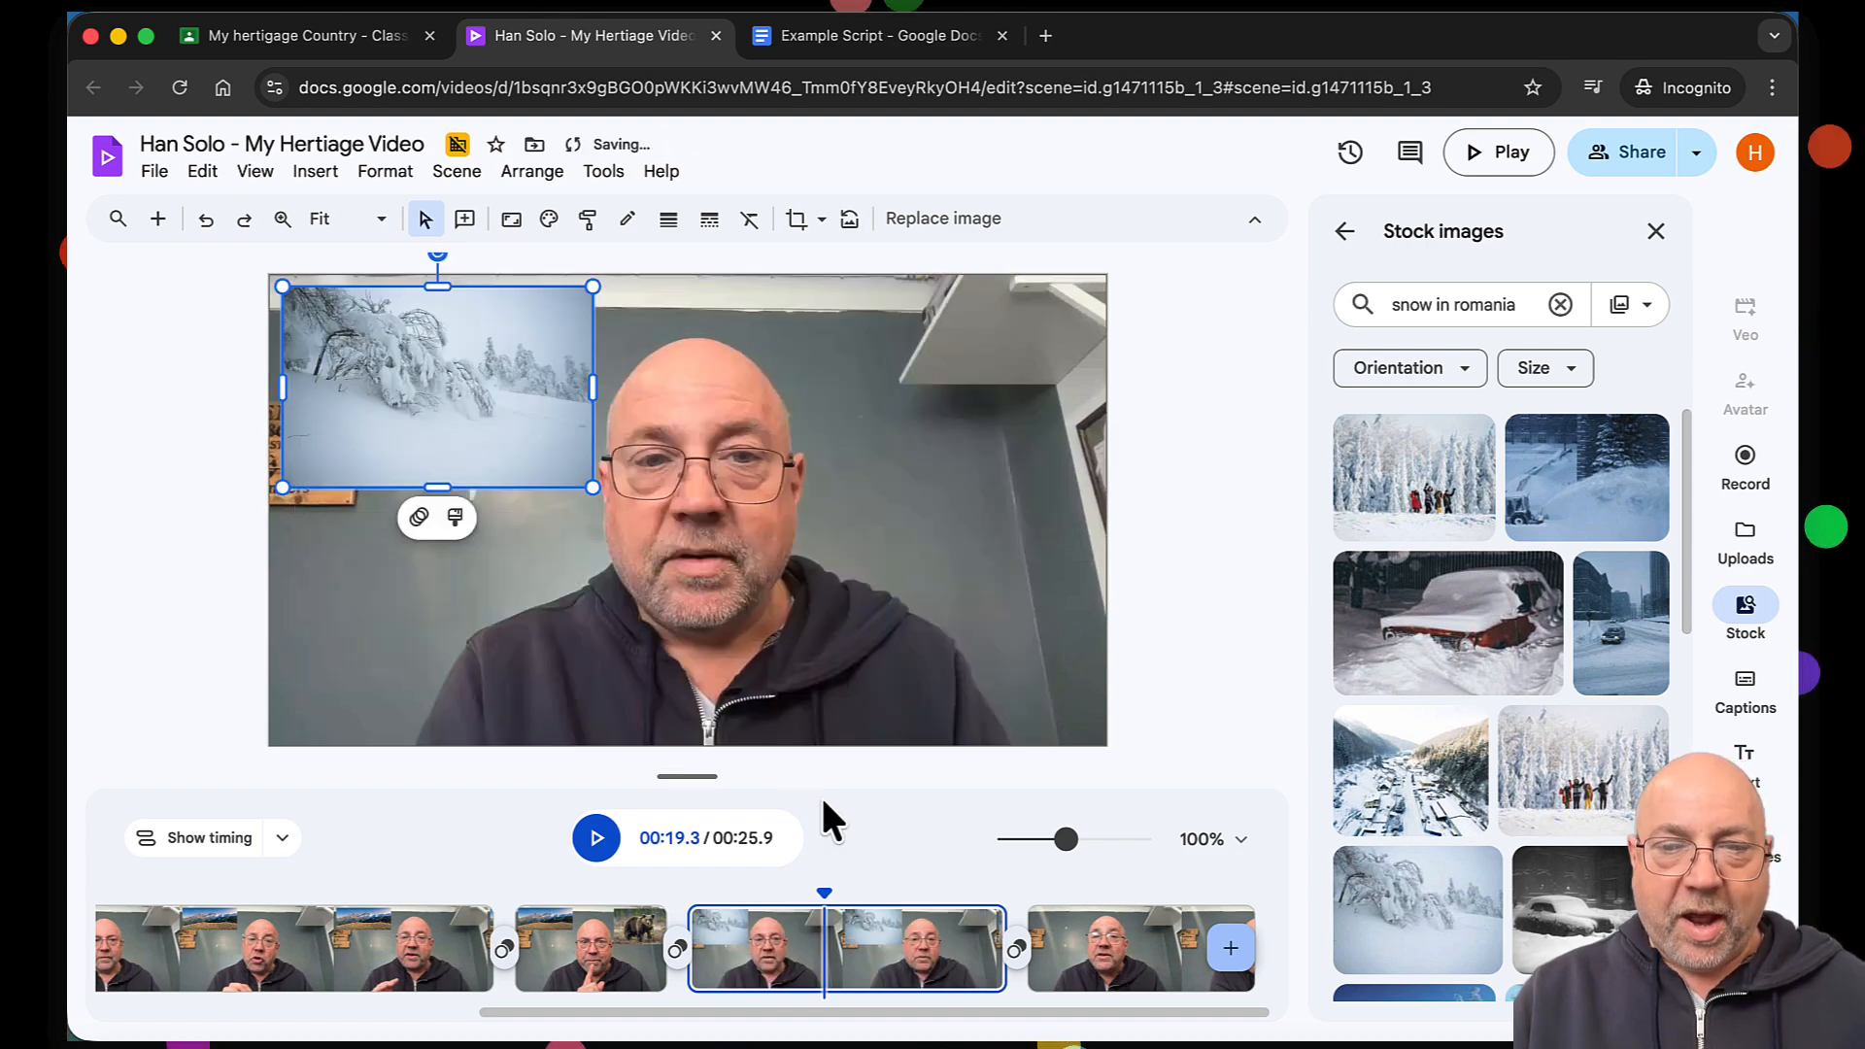
# Play the last scene from about 23.7 seconds to find where the Black Sea image belongs
pyautogui.click(1119, 953)
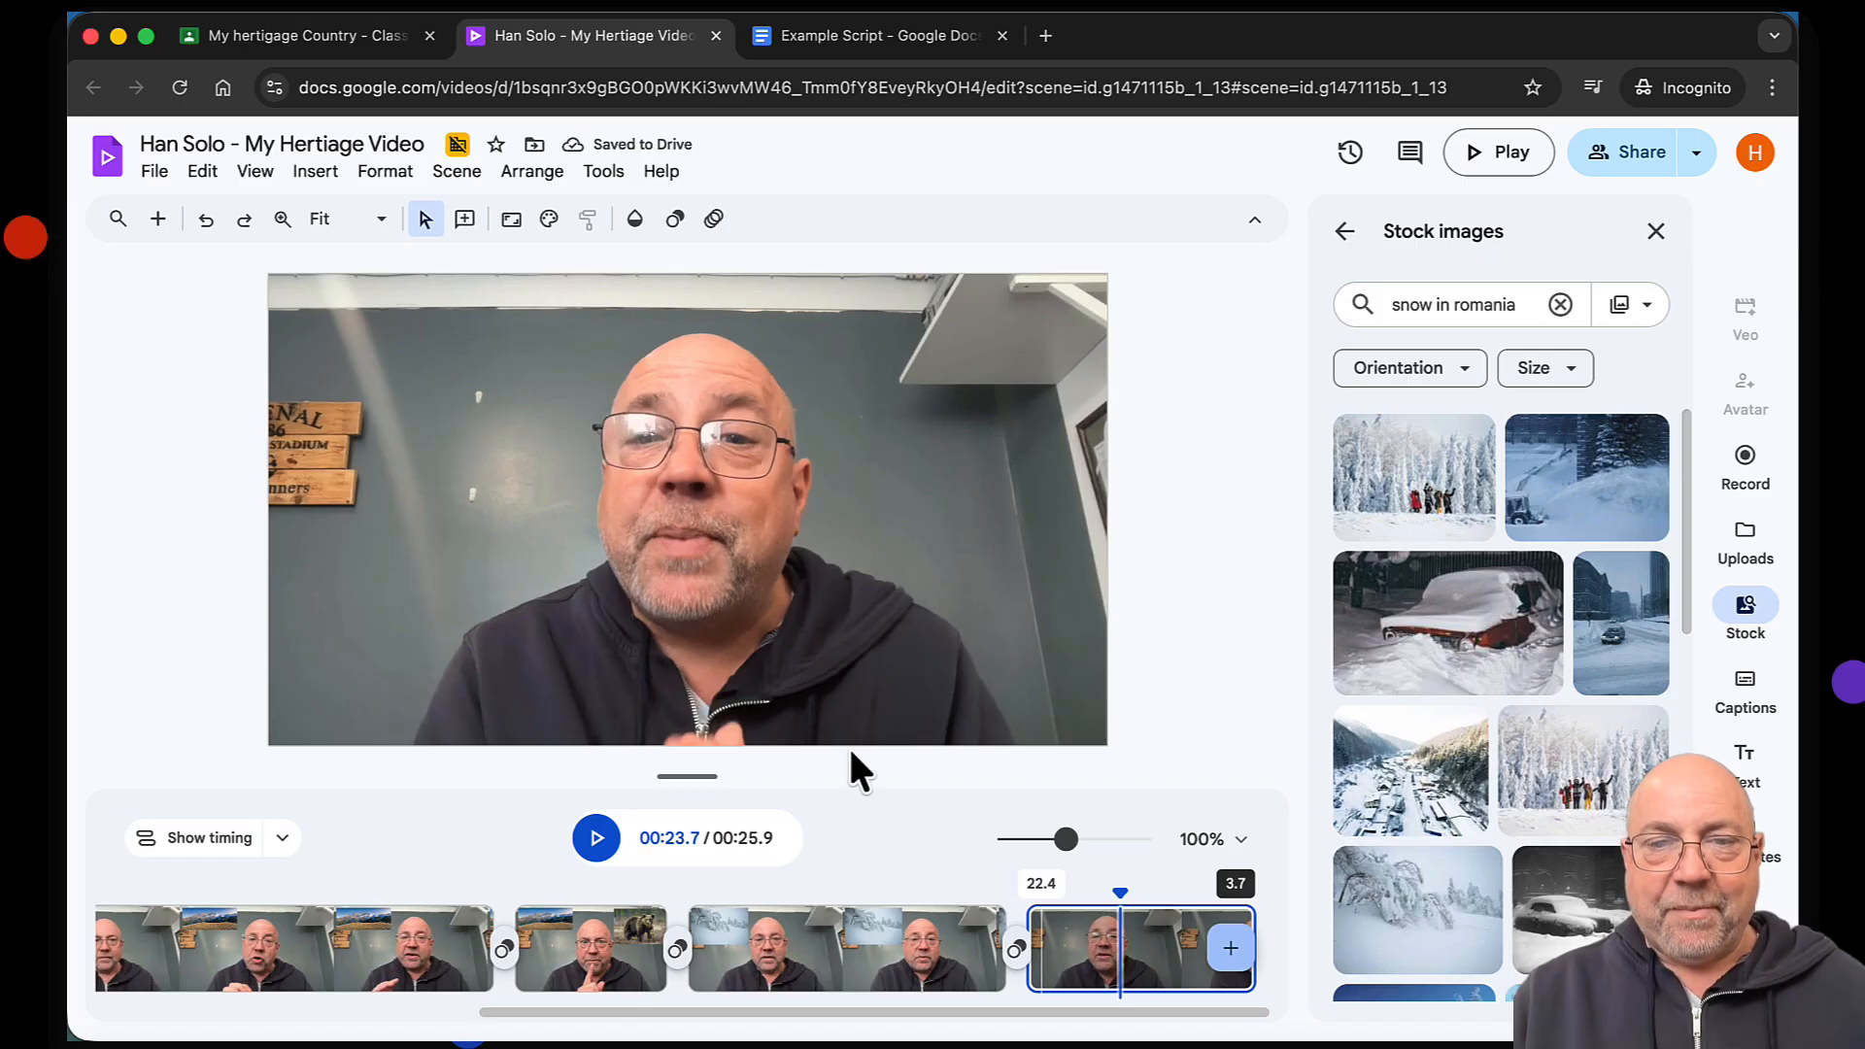
pyautogui.click(596, 837)
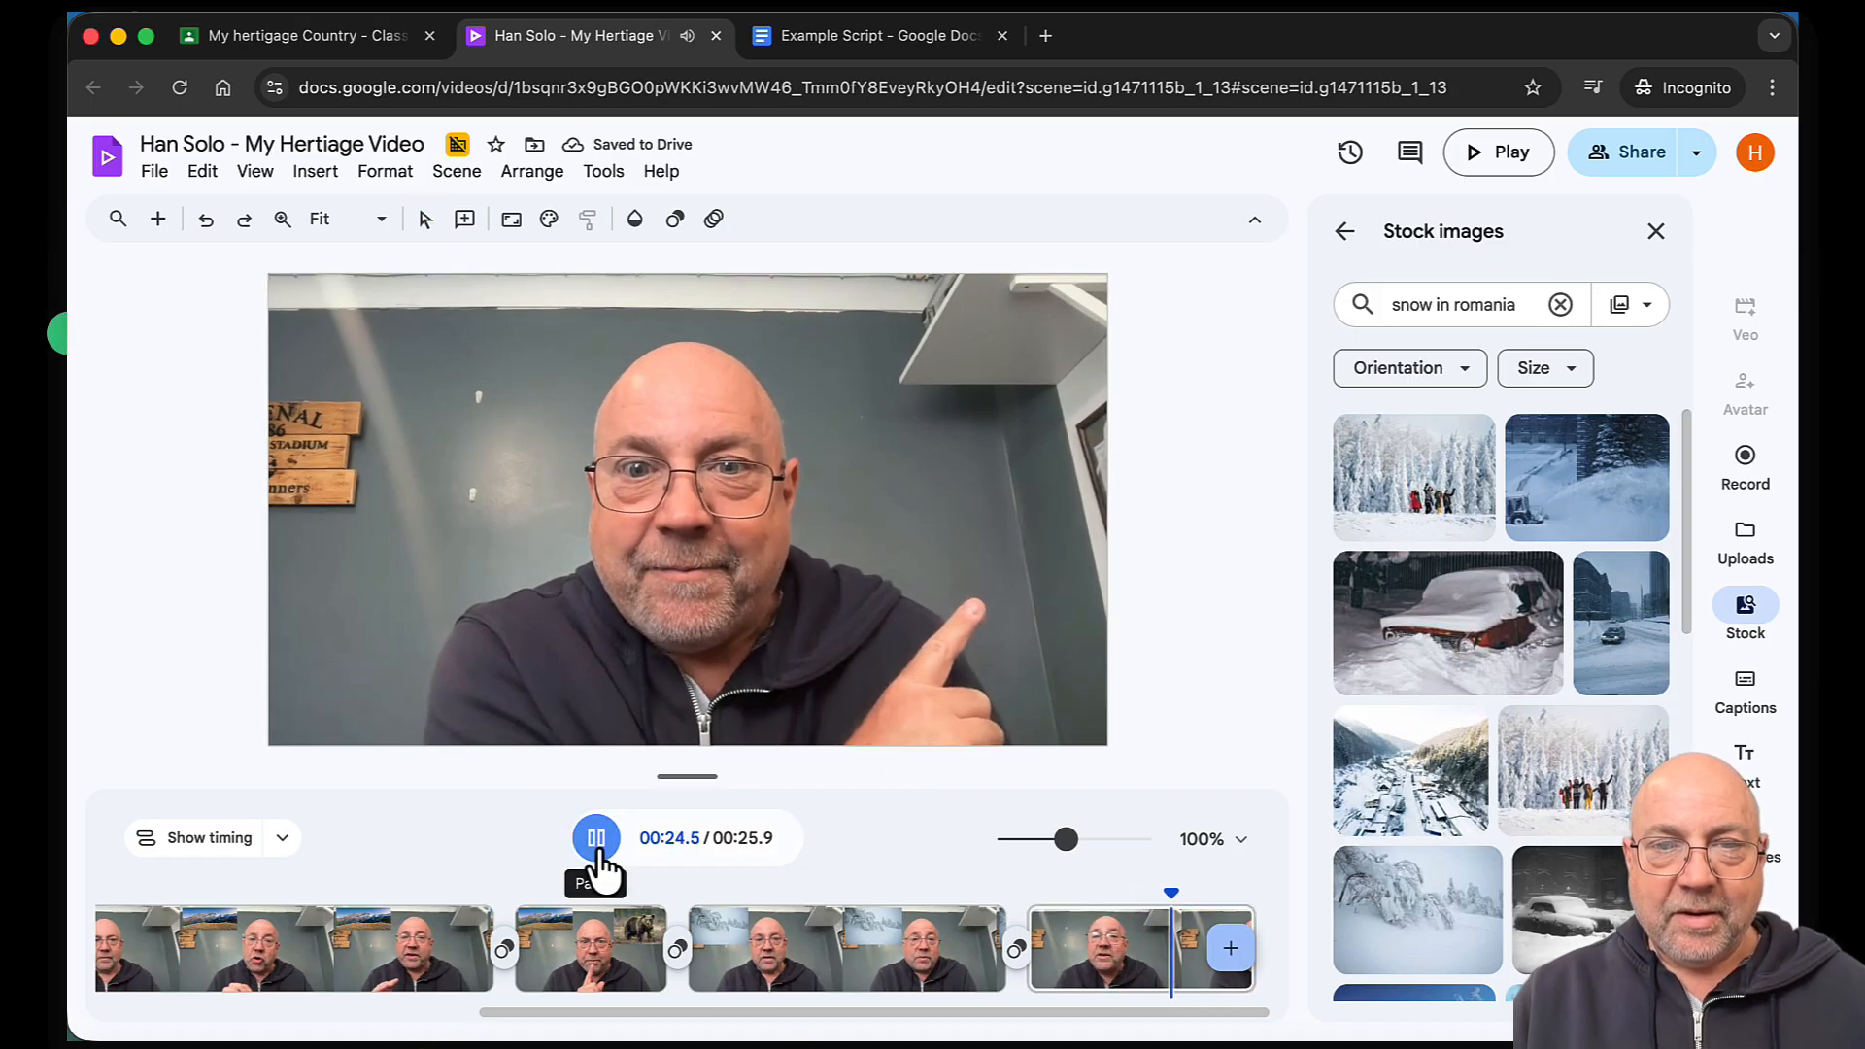
pyautogui.click(596, 837)
# Add a "beach by the black sea" stock image of the black-and-white coastline to the last scene, shrunk into the frame's upper-right corner
pyautogui.doubleClick(1478, 307)
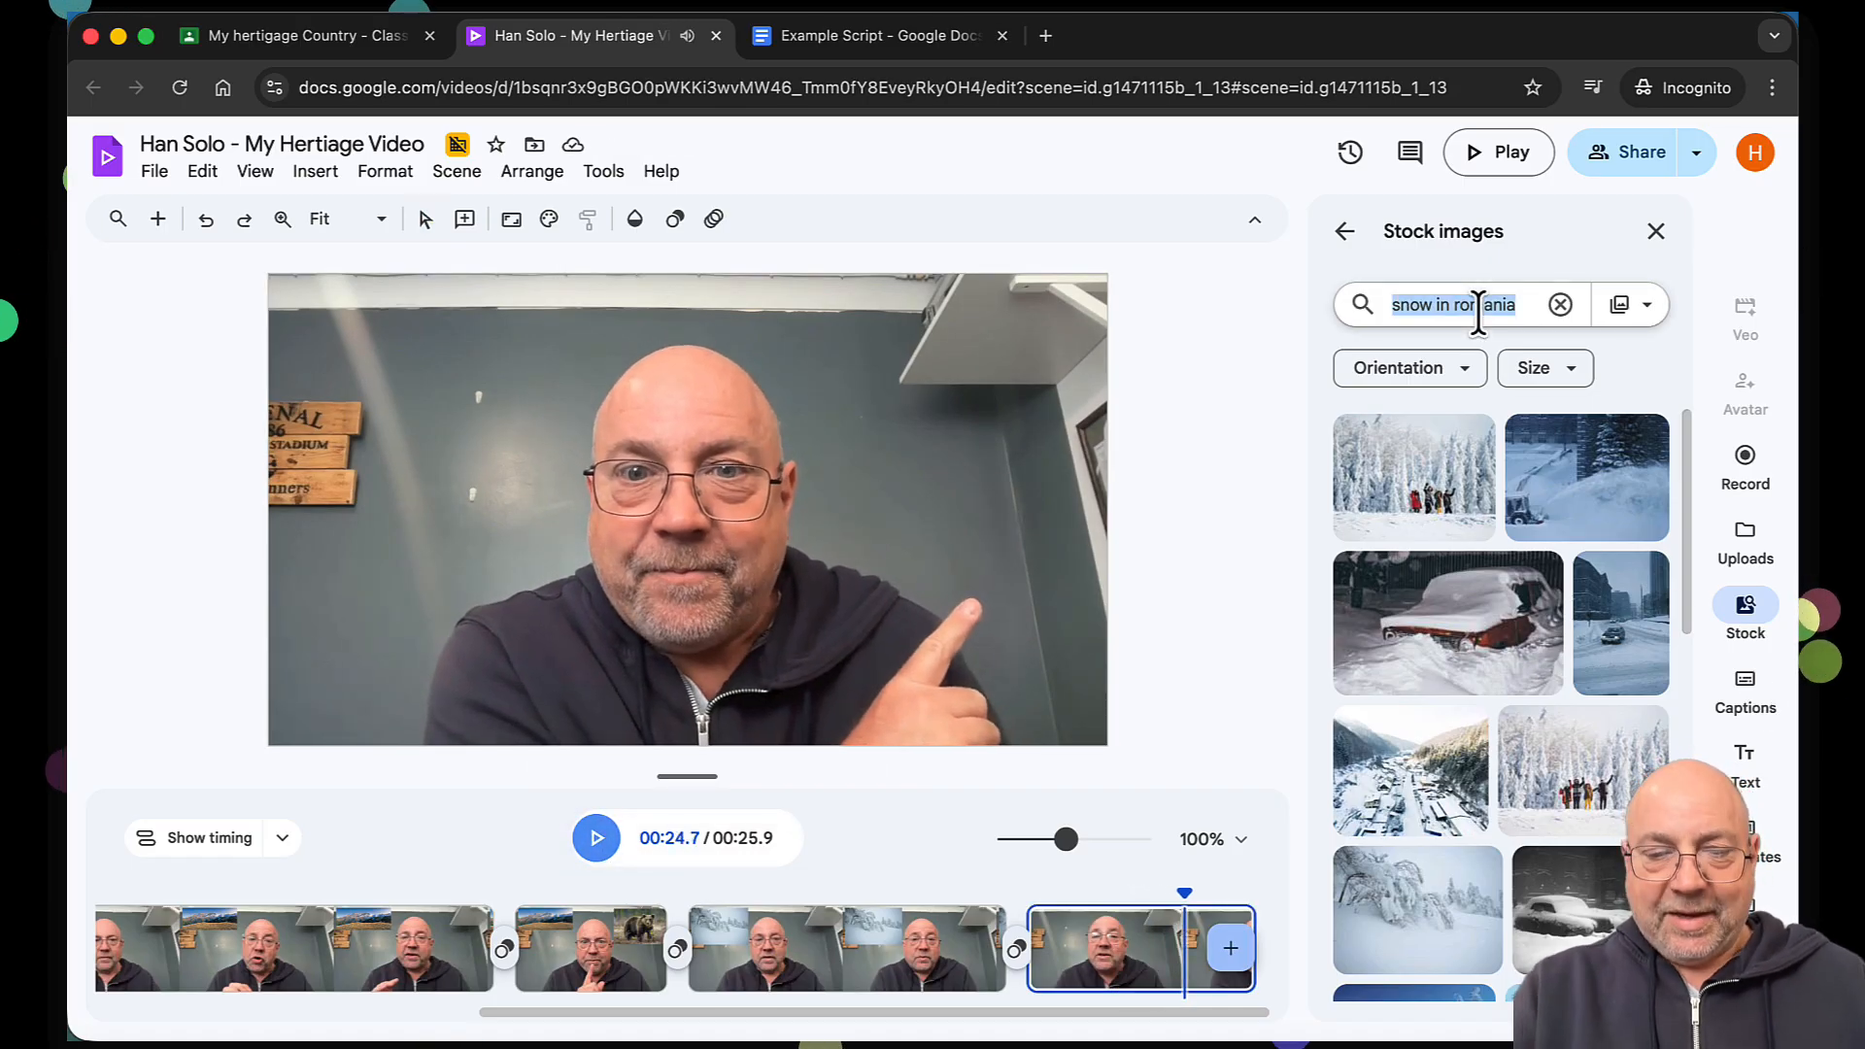
pyautogui.write('by the black sea')
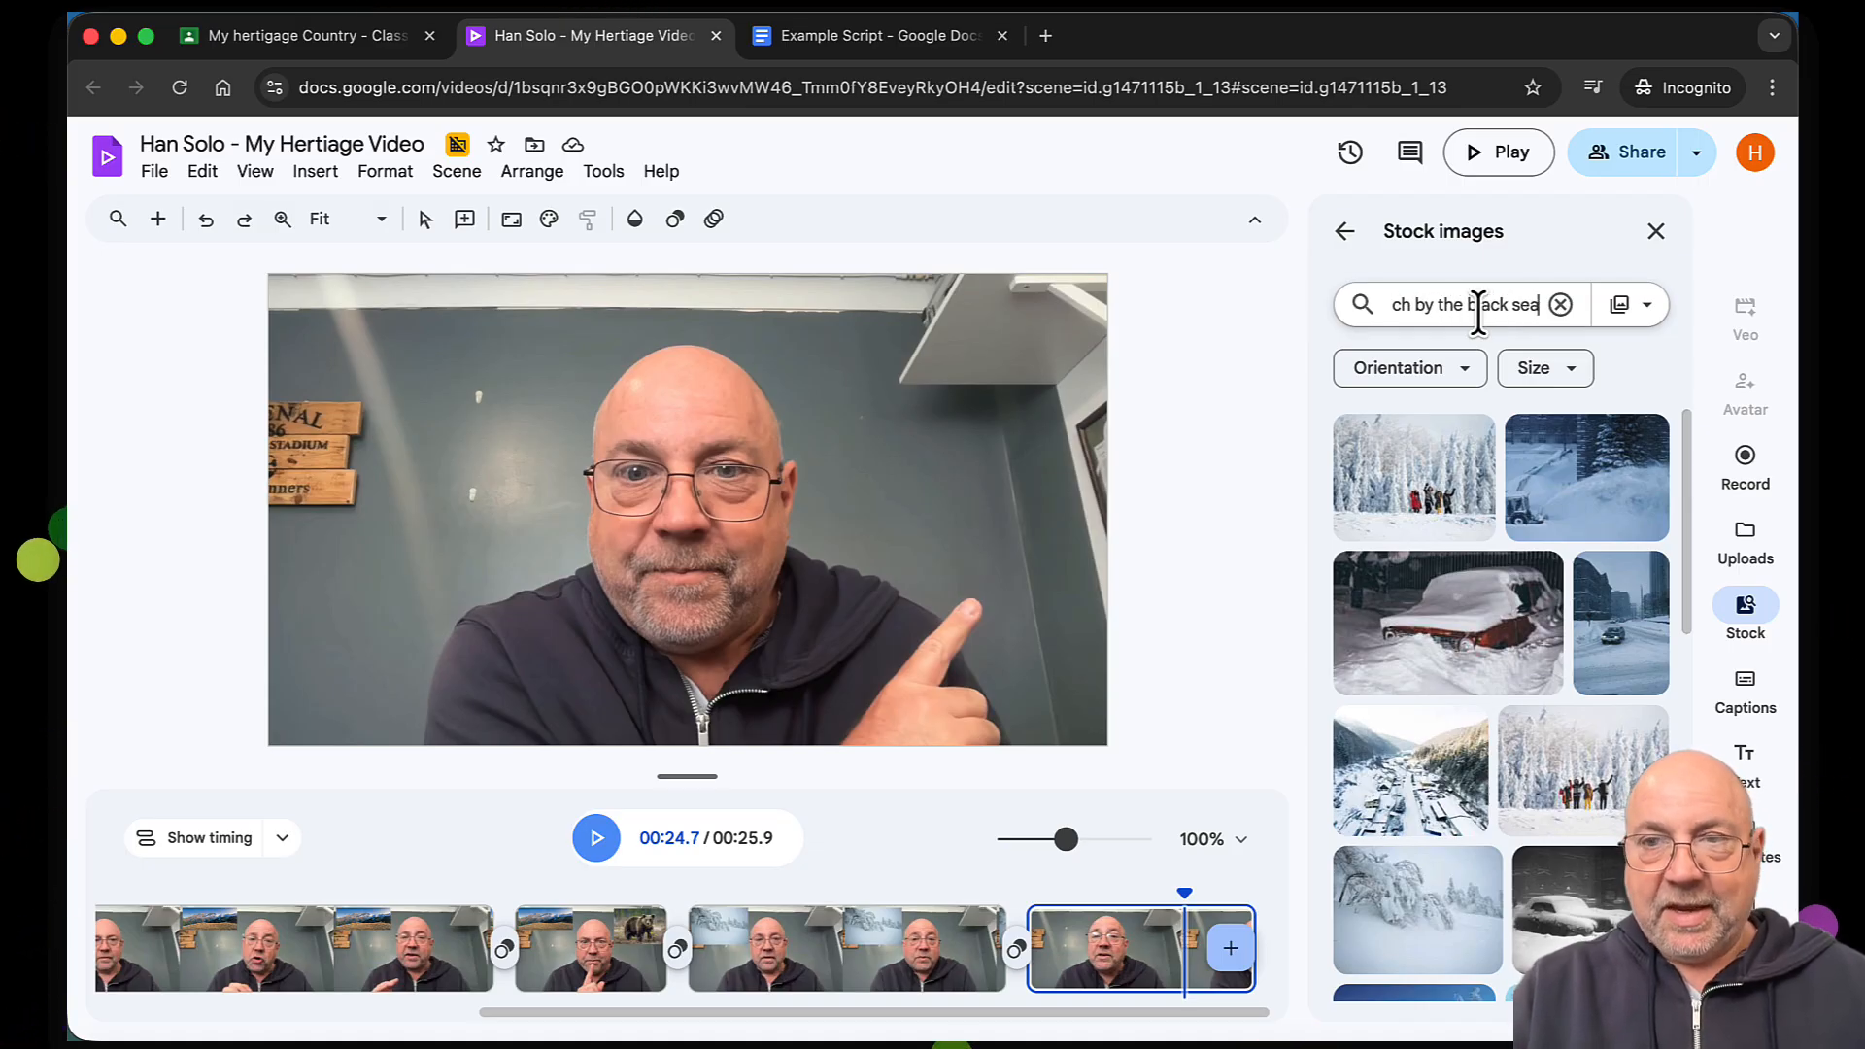
pyautogui.write('ch by the black sea')
pyautogui.press('Return')
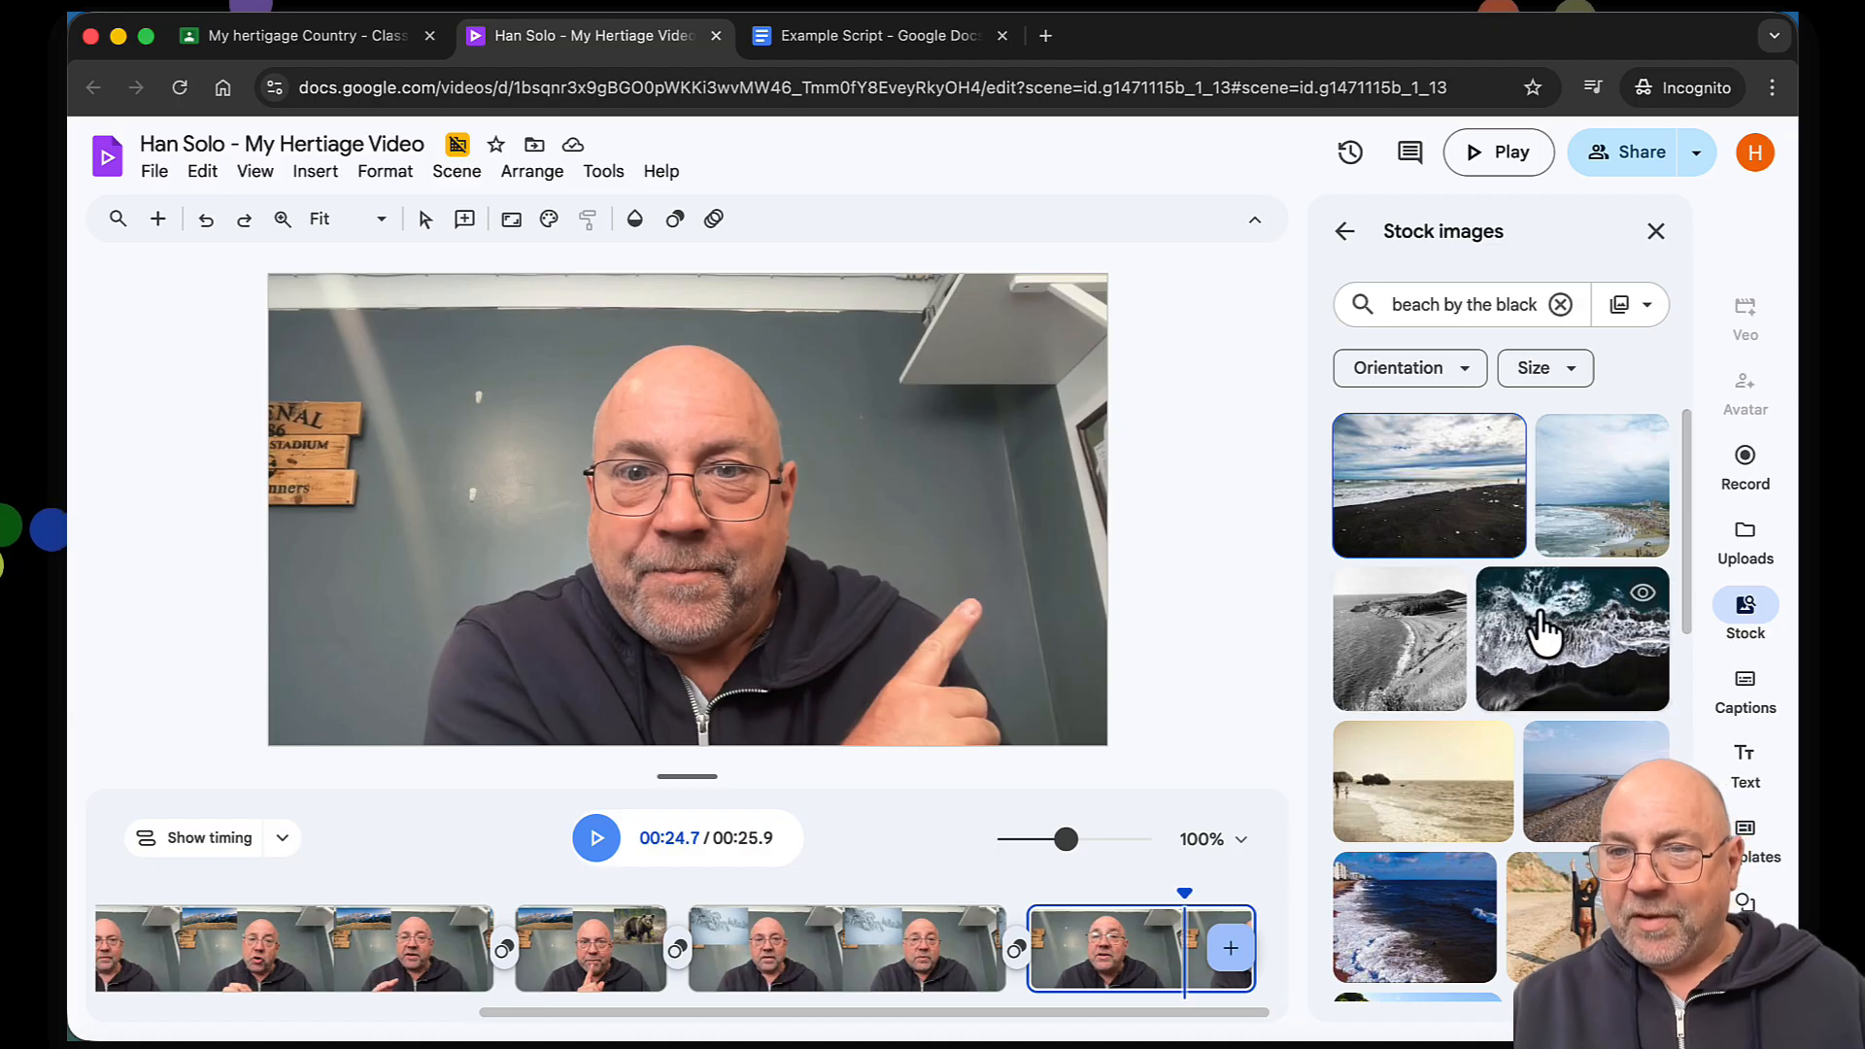
pyautogui.click(1408, 663)
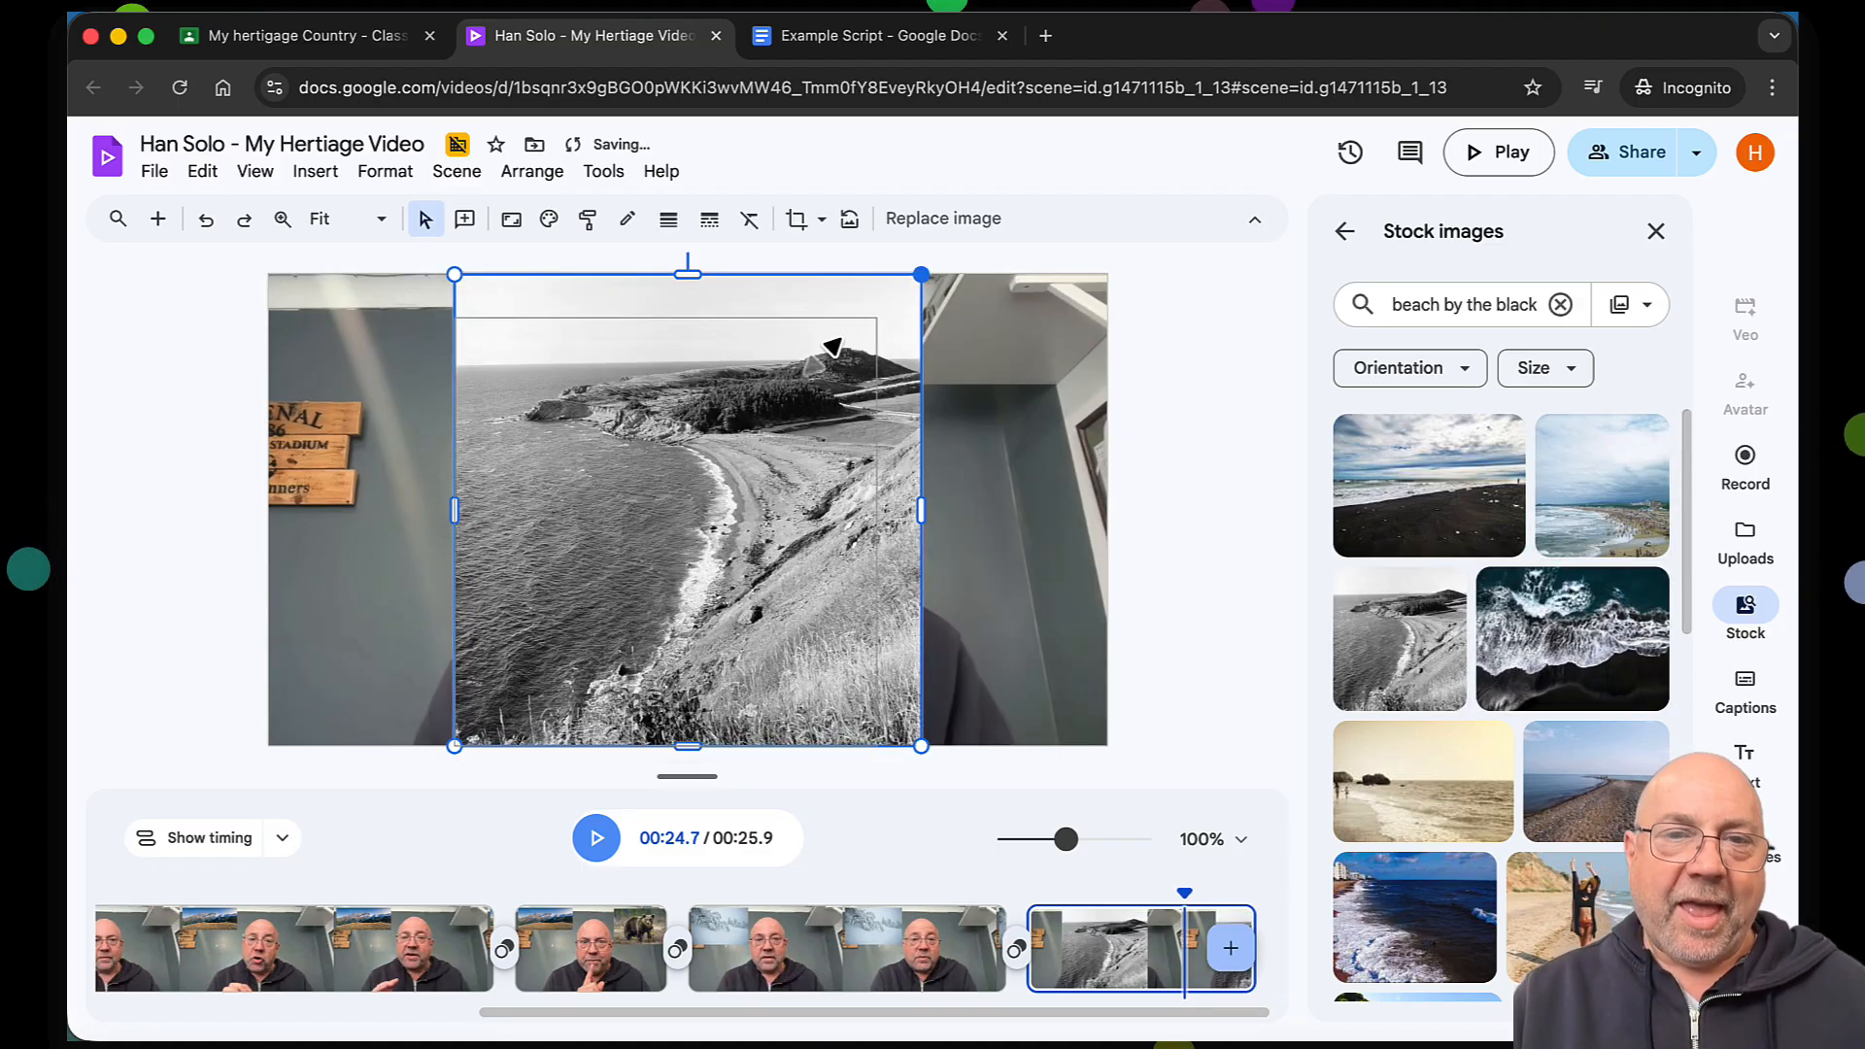
pyautogui.moveTo(833, 347); pyautogui.dragTo(1014, 375)
pyautogui.moveTo(897, 496); pyautogui.dragTo(854, 536)
pyautogui.moveTo(983, 397); pyautogui.dragTo(998, 374)
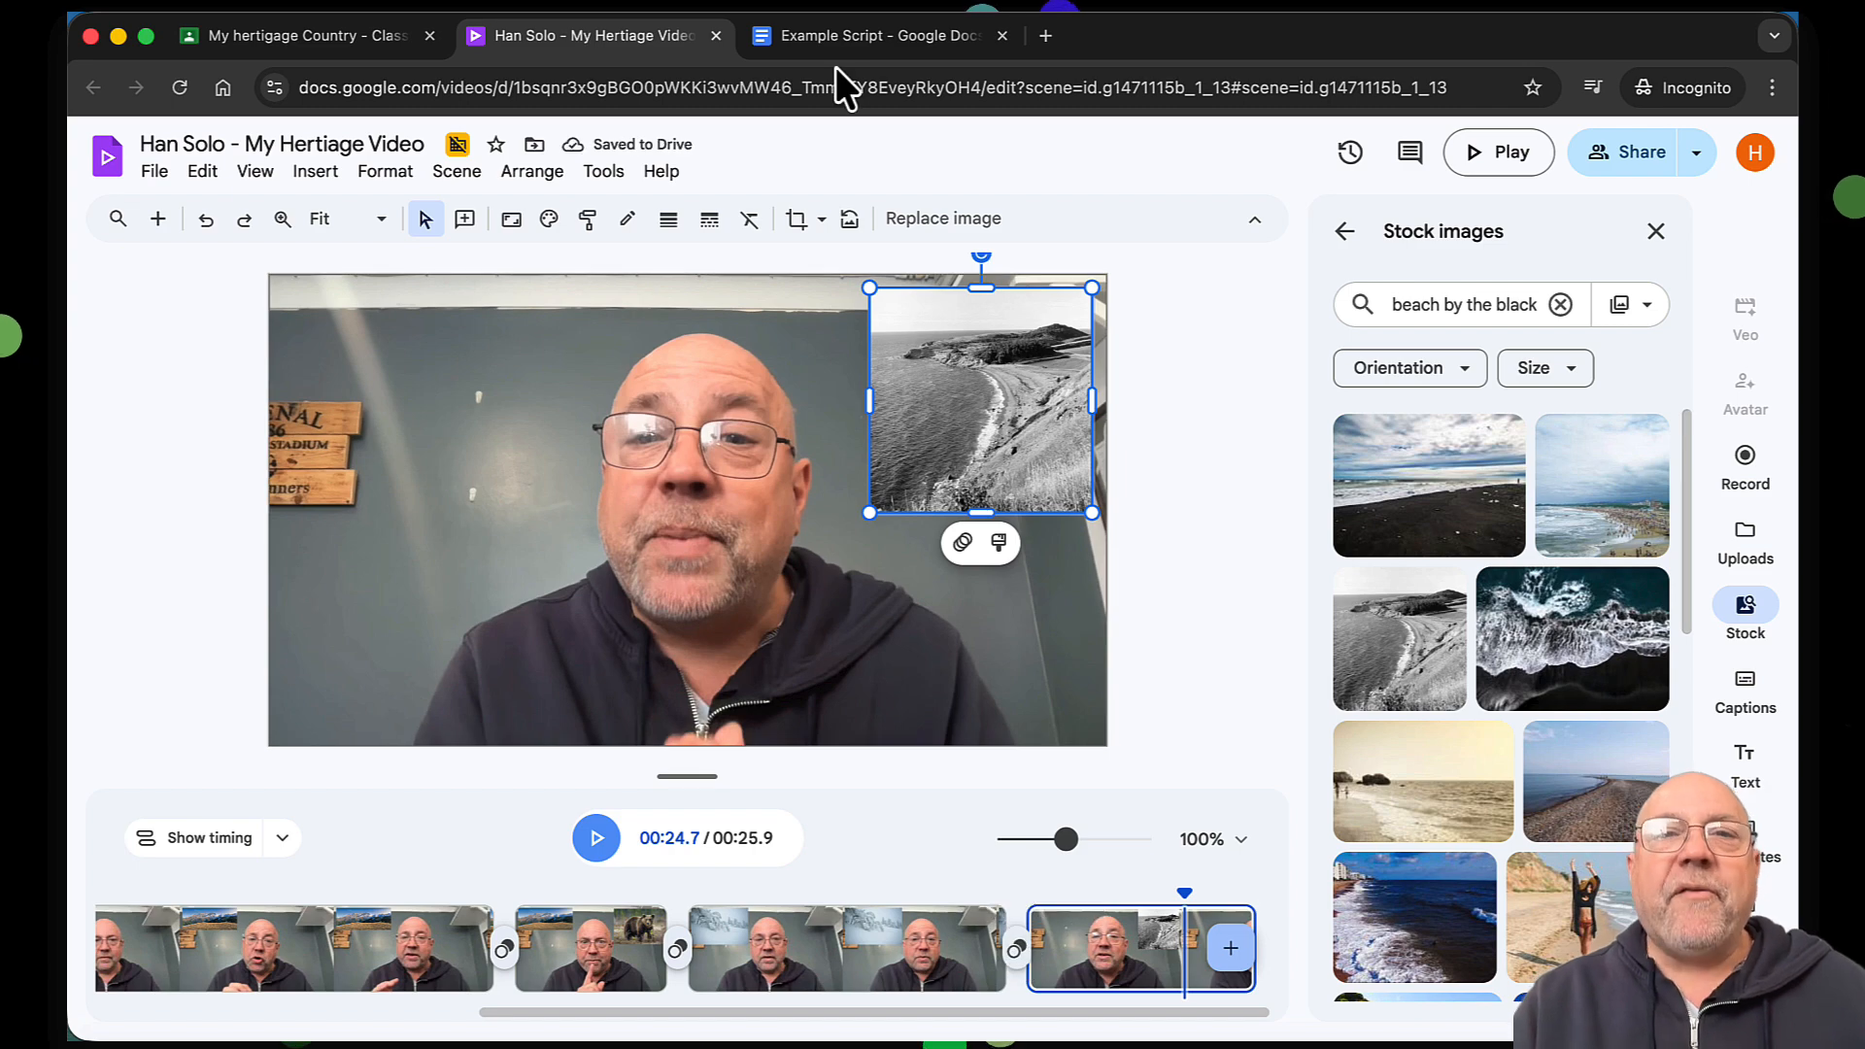
# Check the highlighted winter and Black Sea sentence in Example Script and play the video from its first scene
pyautogui.click(913, 39)
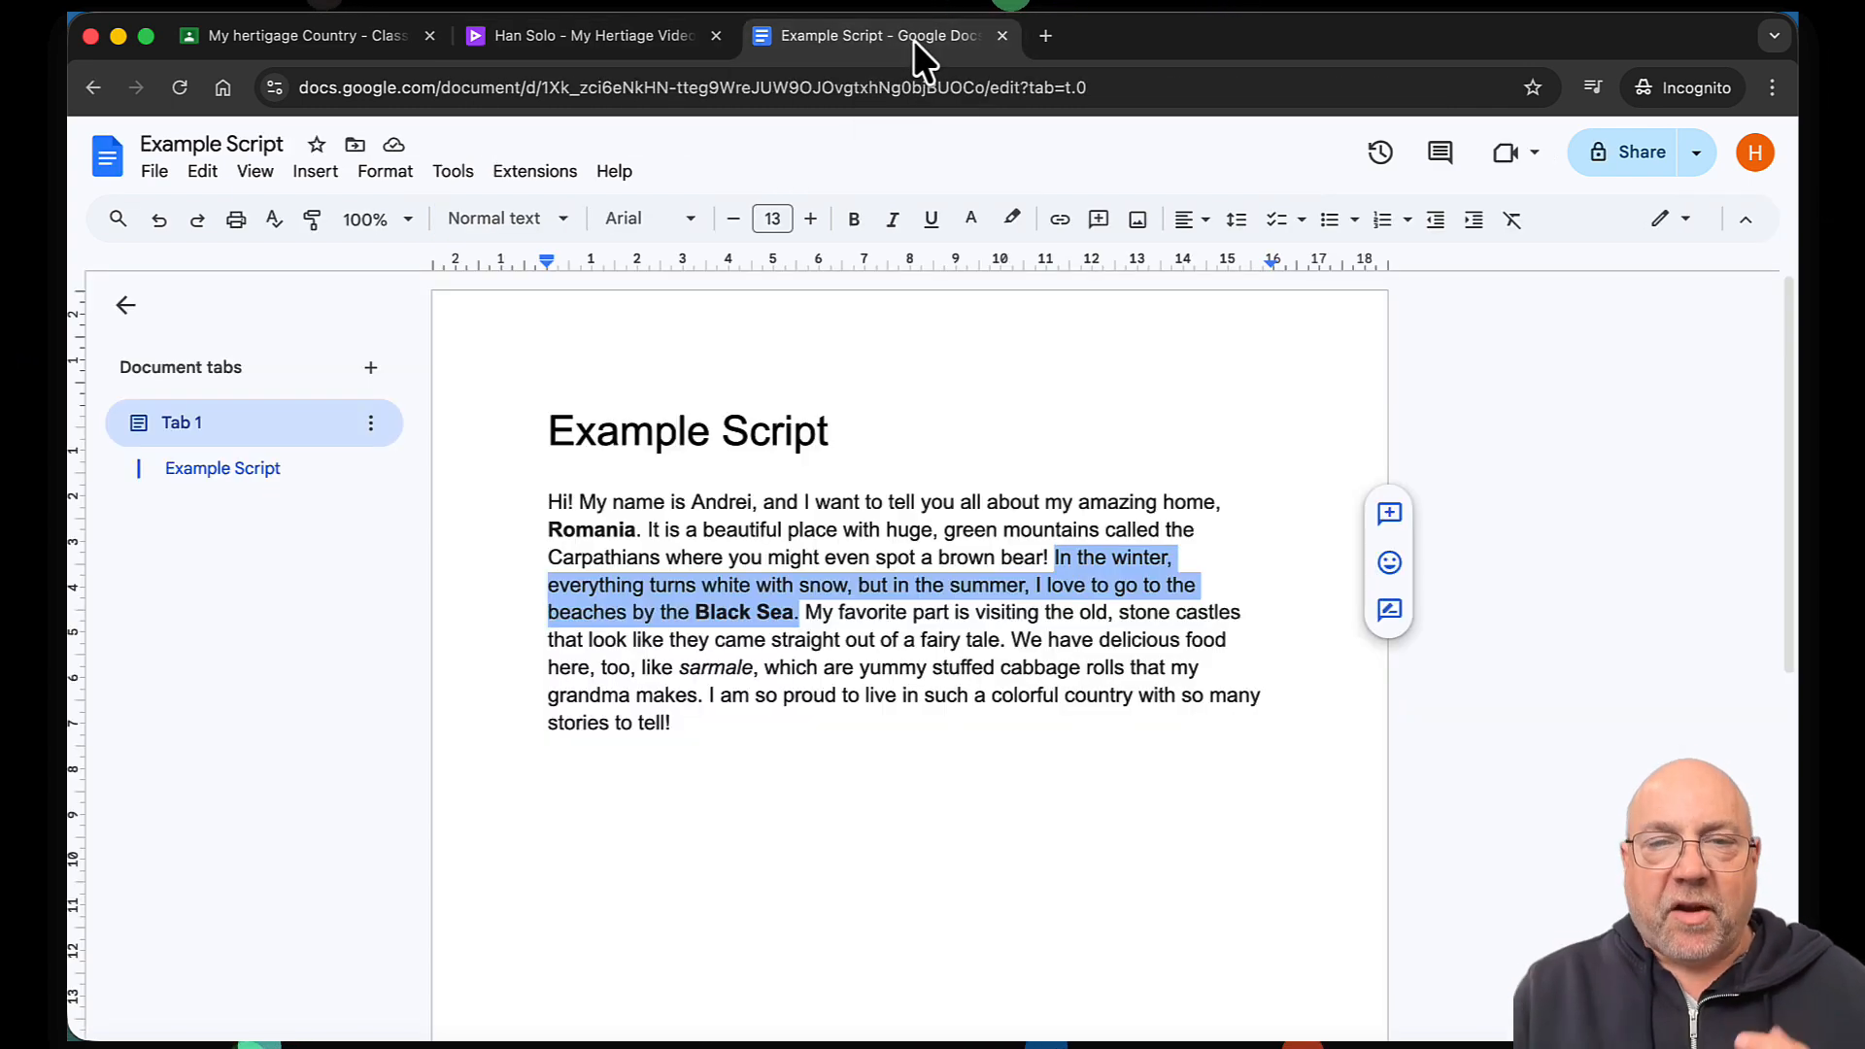
pyautogui.click(632, 29)
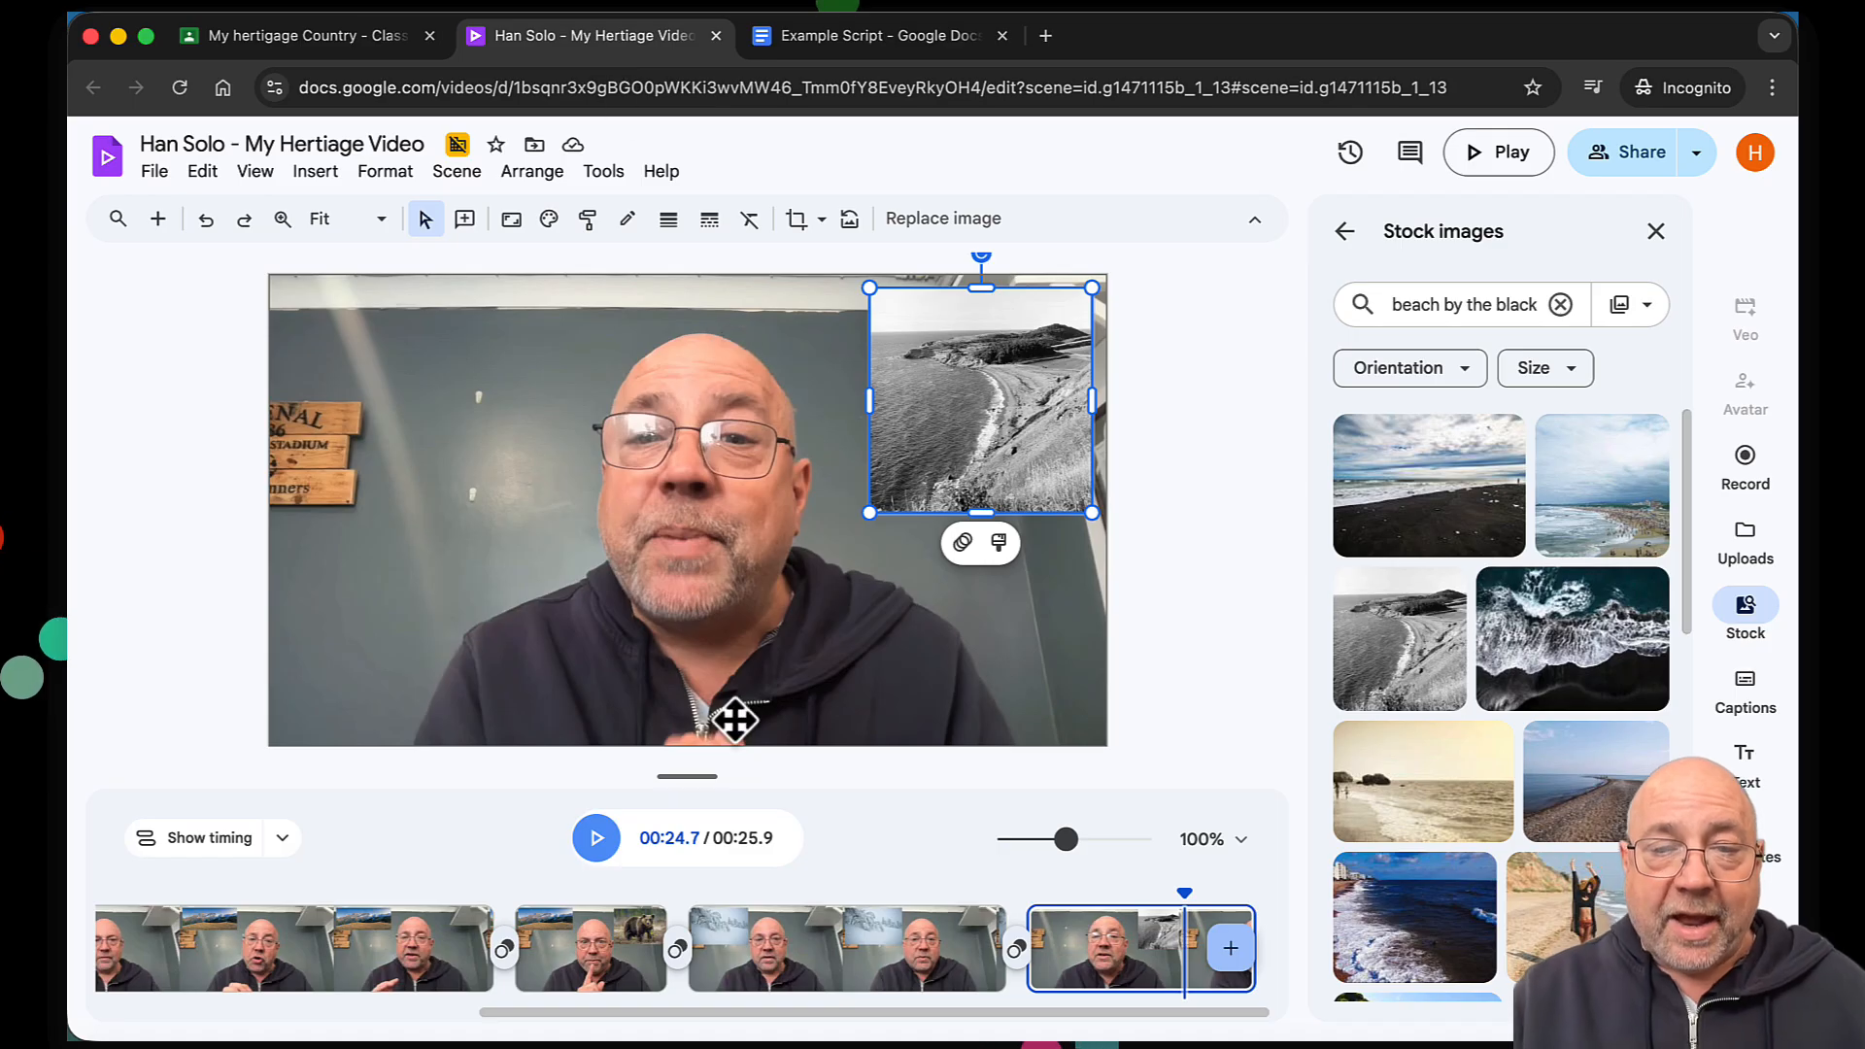
pyautogui.hscroll(-10, 312, 944)
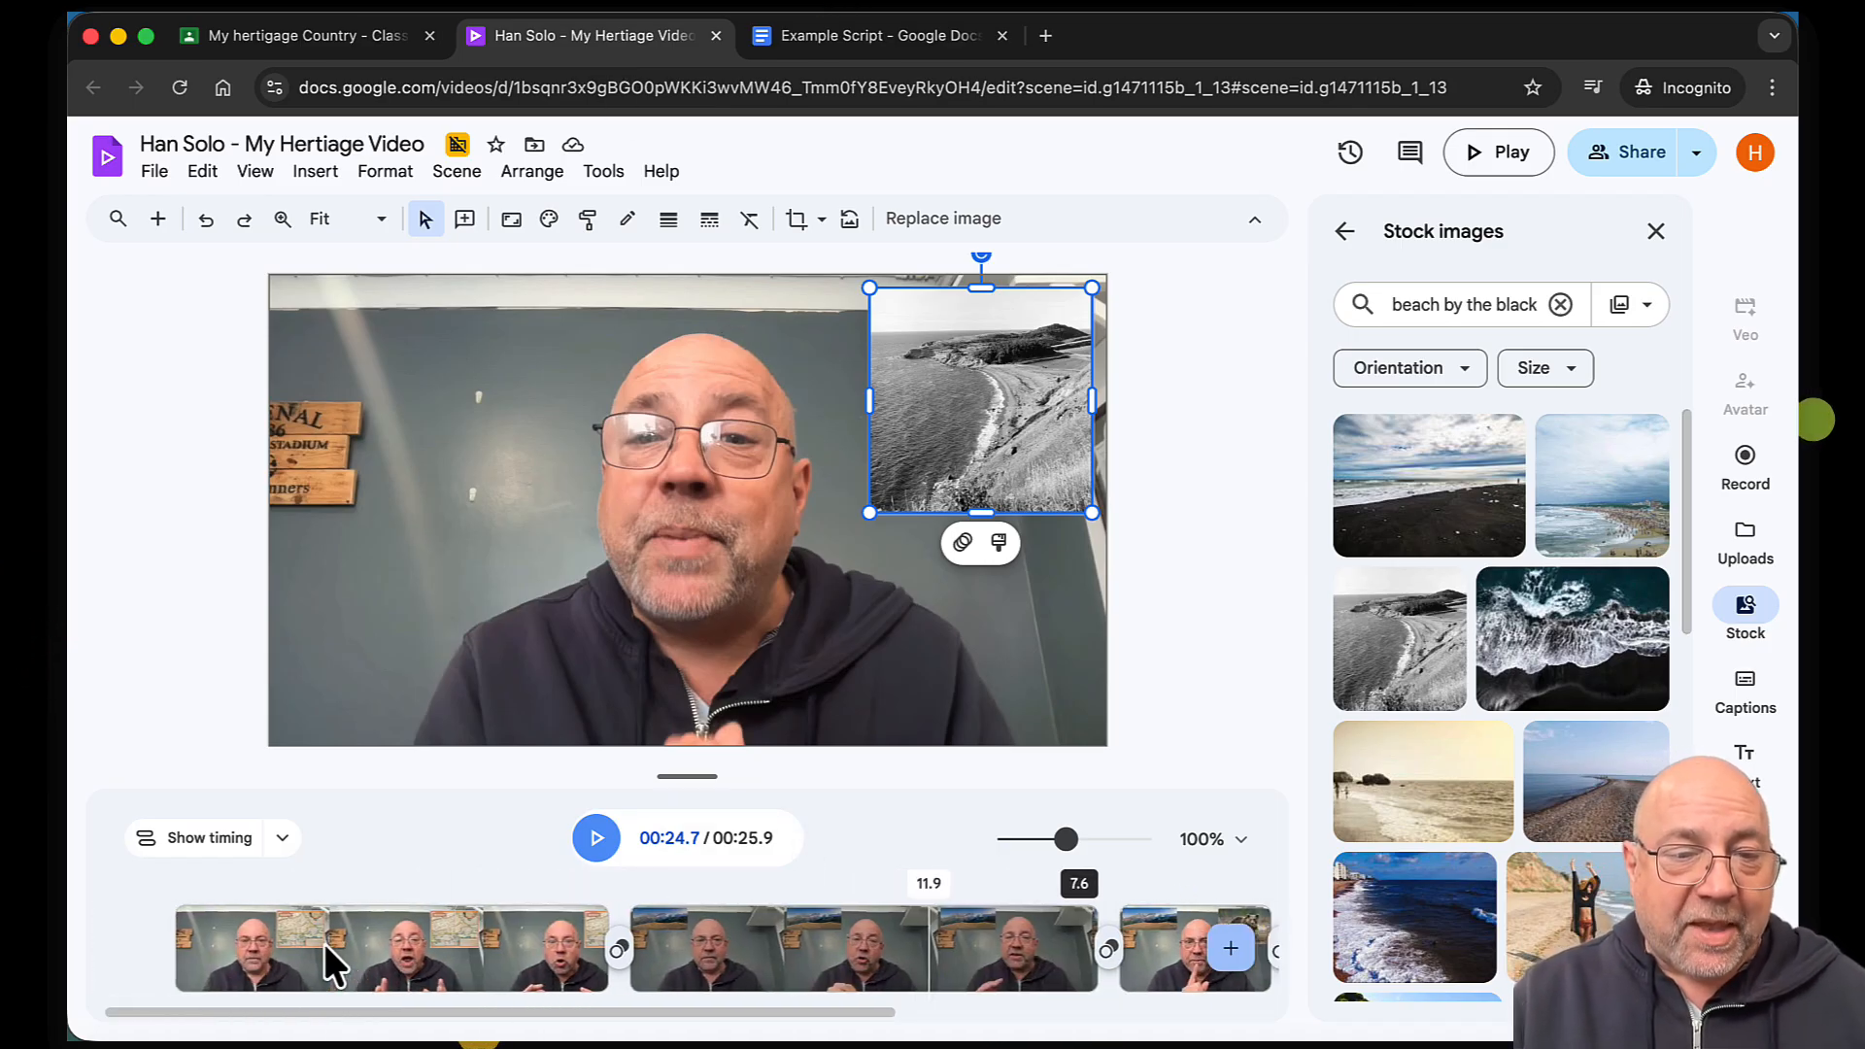
pyautogui.click(190, 908)
pyautogui.click(596, 838)
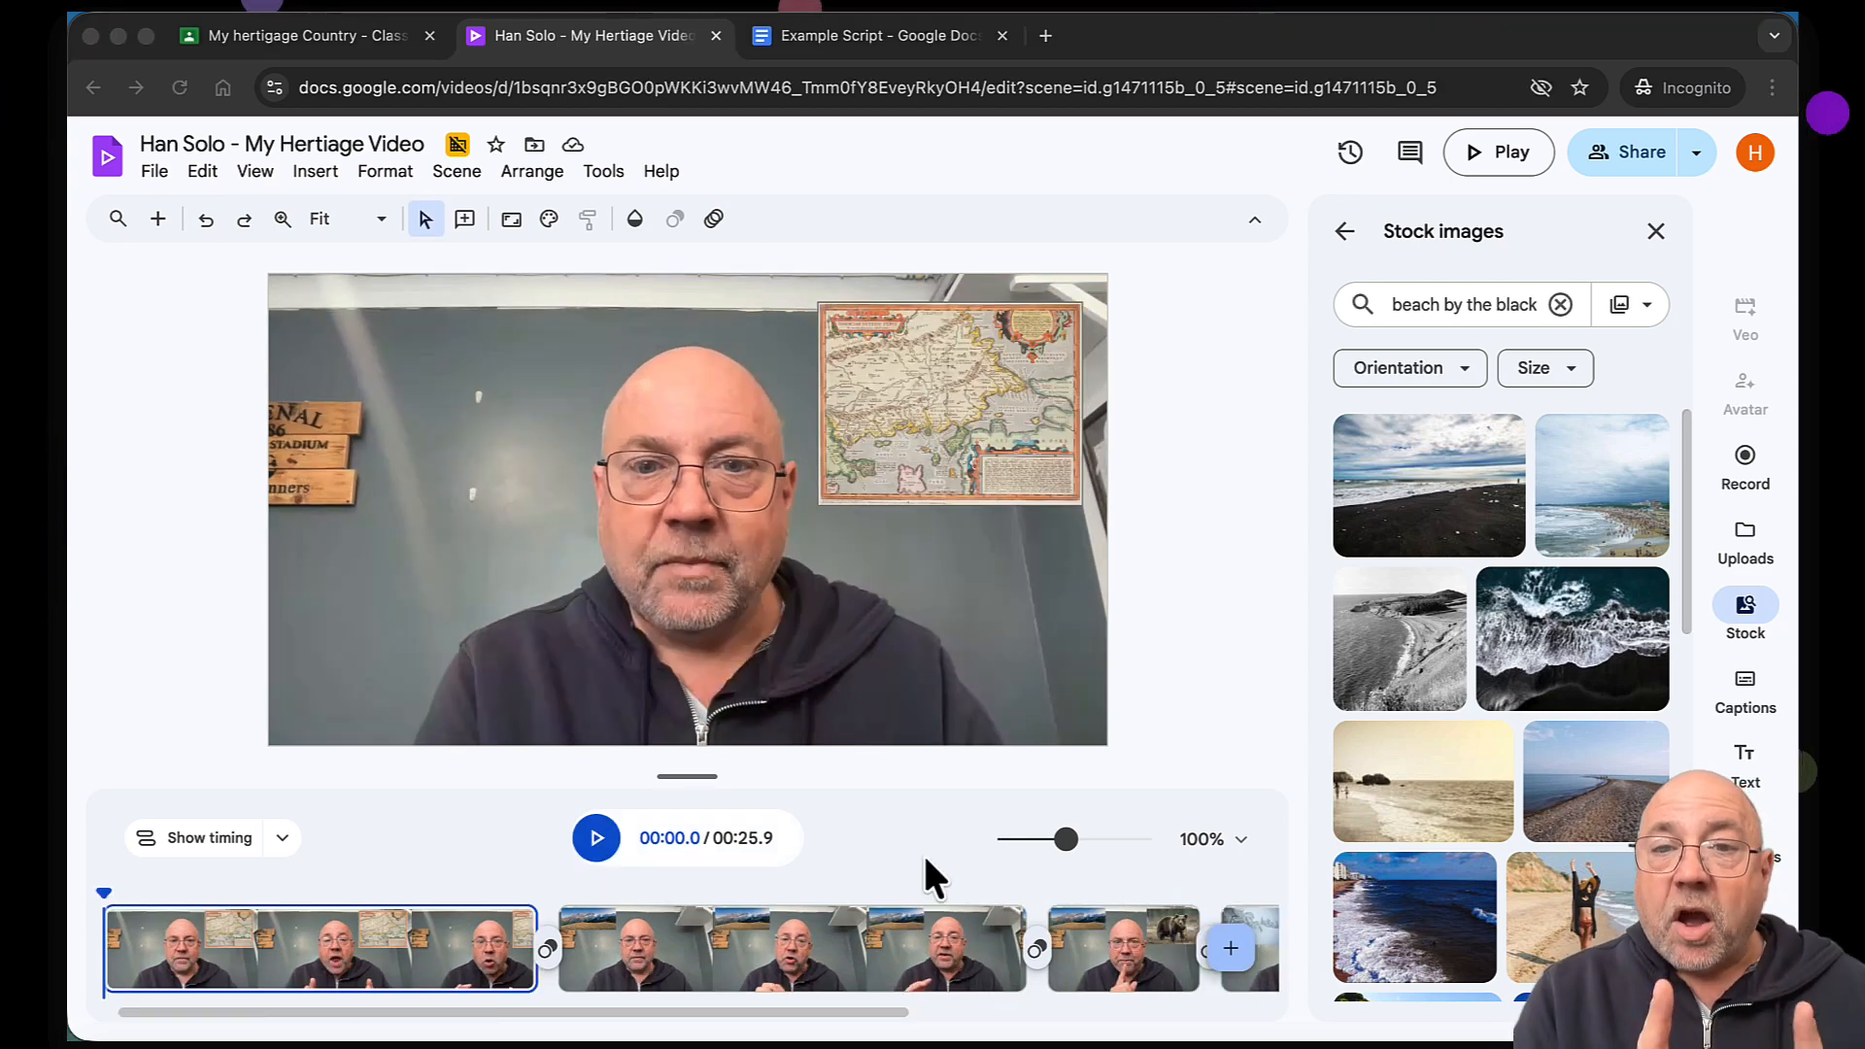
# Add the "This Week's Recap" headline to the first scene, shrunk into the frame's lower-left corner
pyautogui.click(1746, 752)
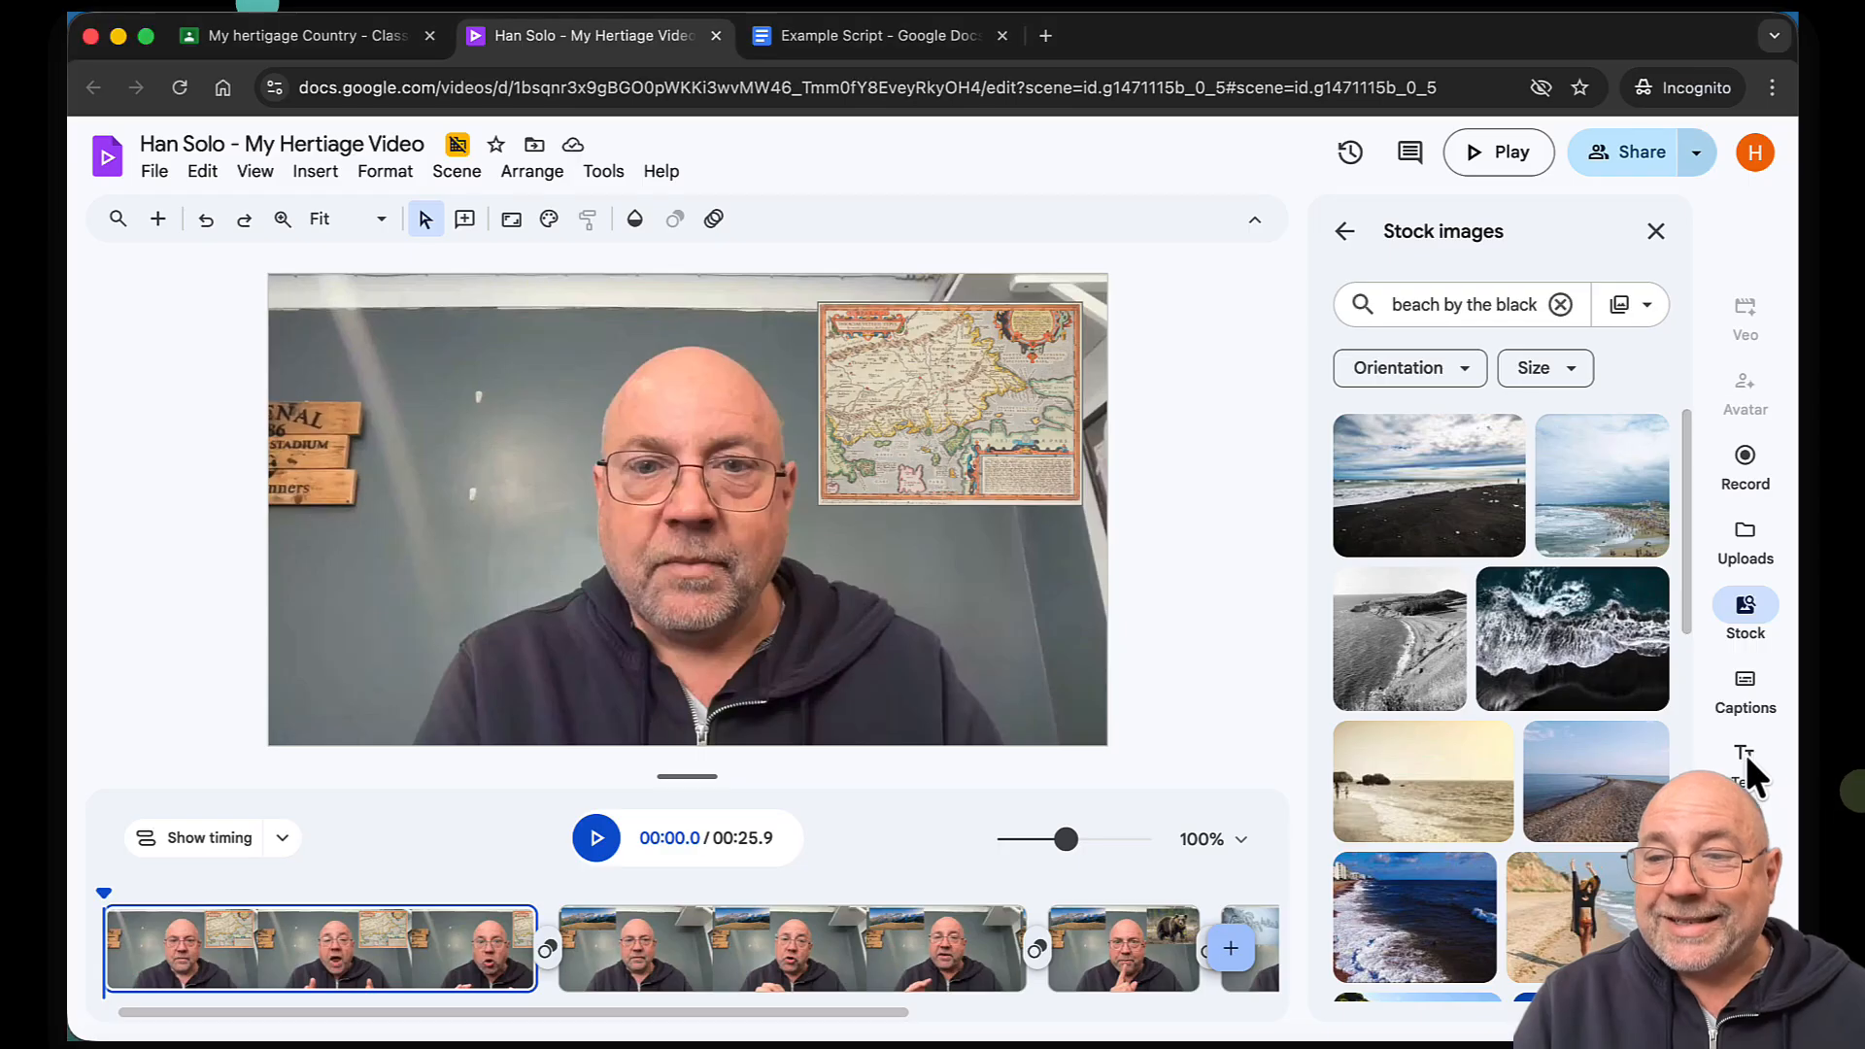
pyautogui.click(1745, 756)
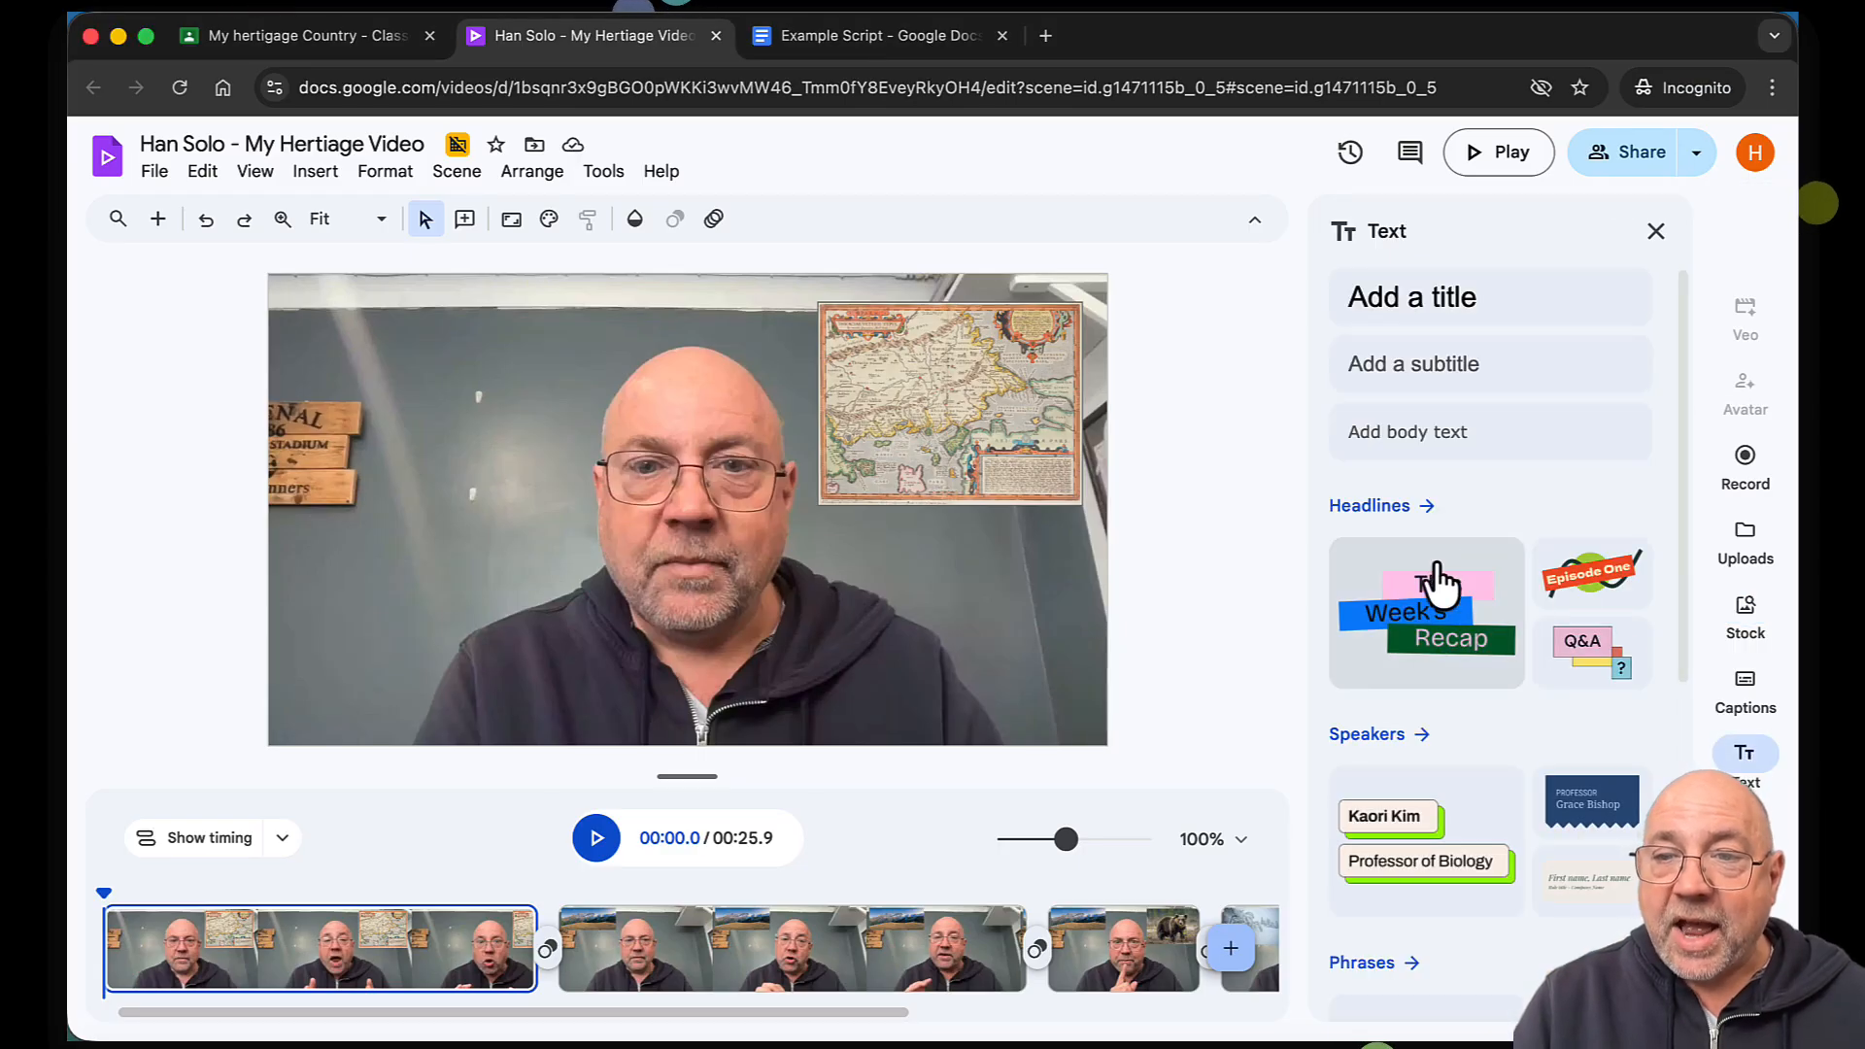
pyautogui.click(1441, 626)
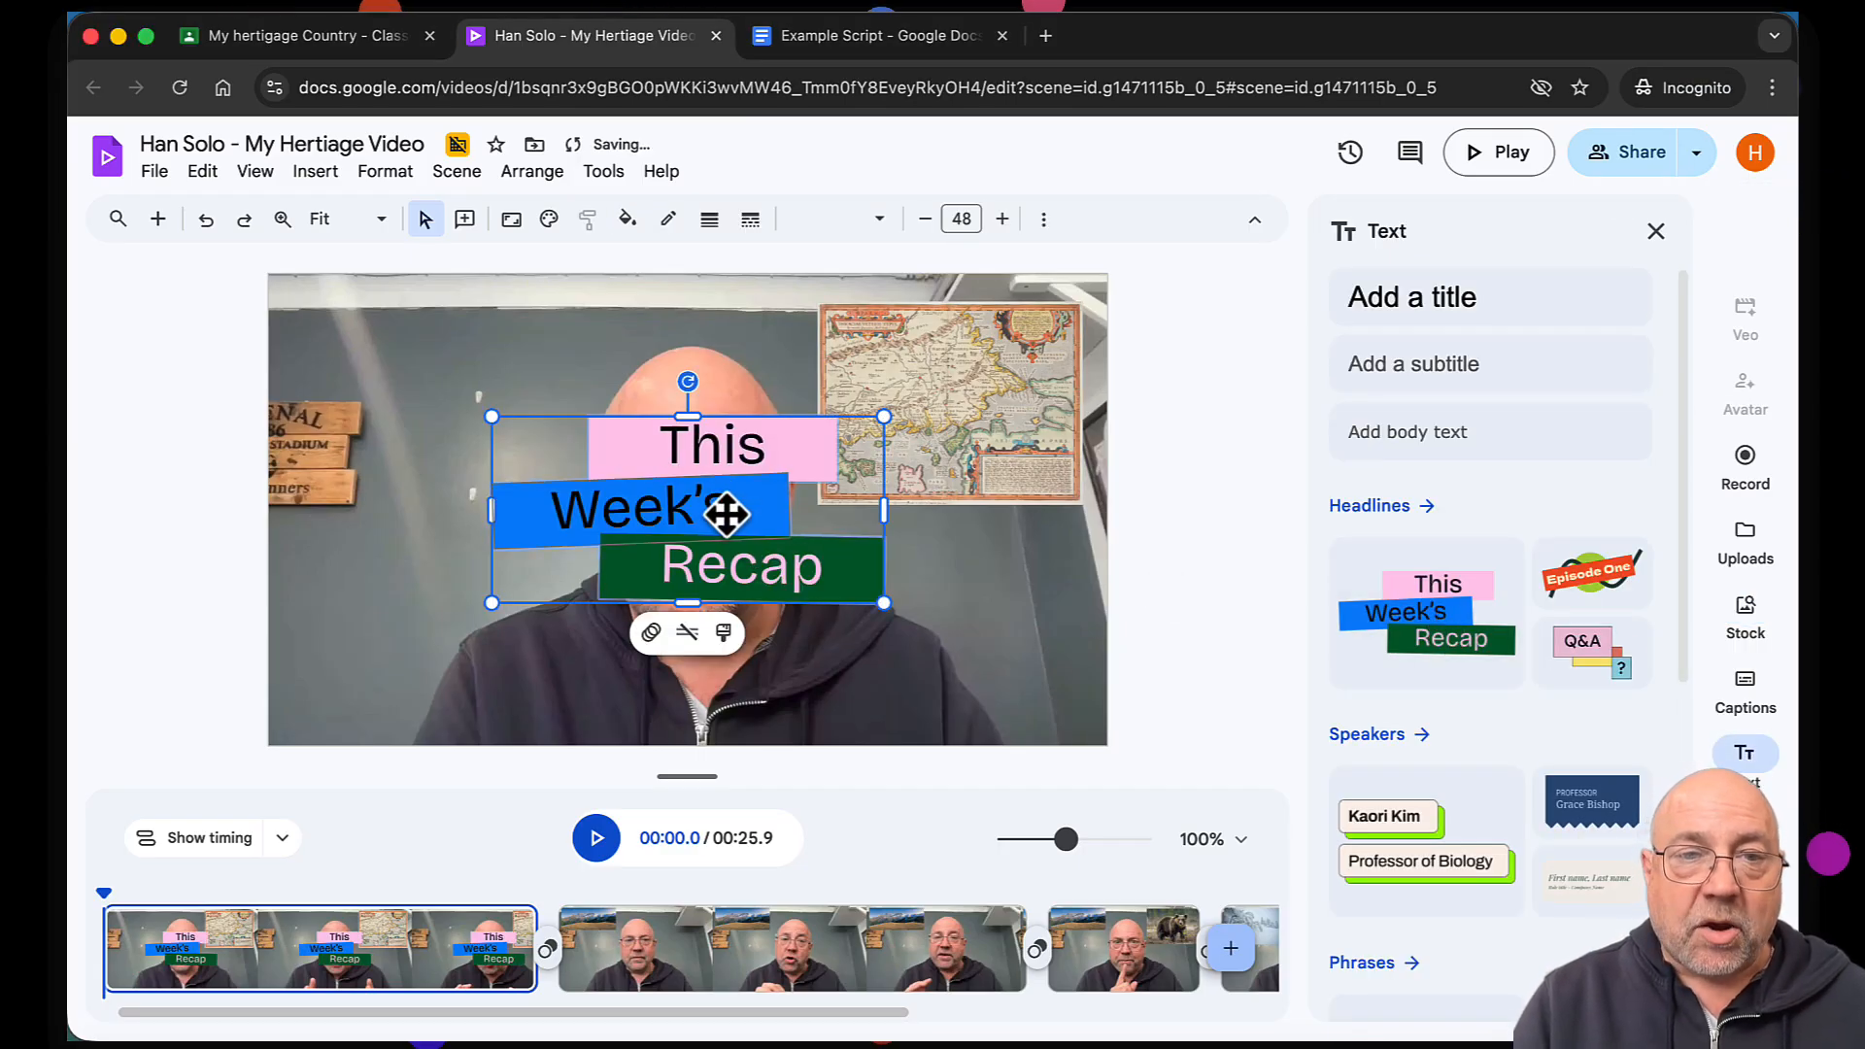
pyautogui.moveTo(724, 516); pyautogui.dragTo(513, 638)
pyautogui.moveTo(510, 643); pyautogui.dragTo(388, 662)
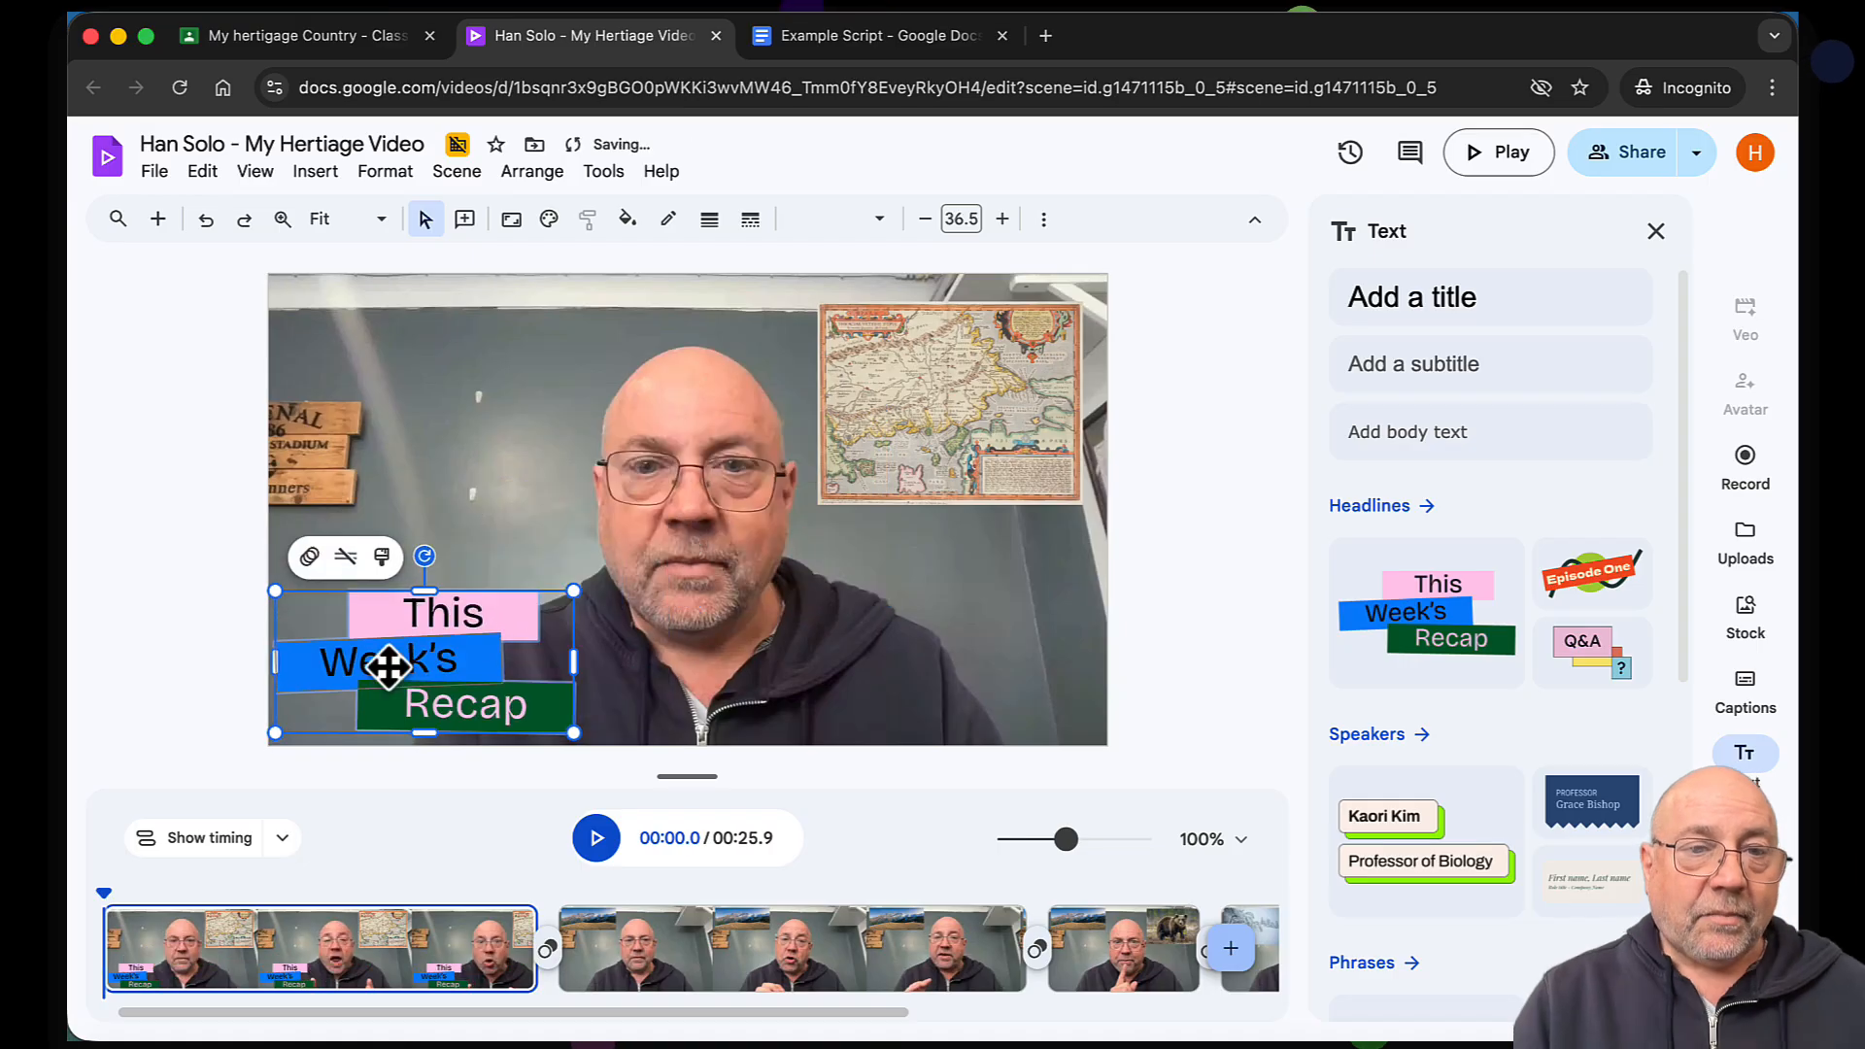
# Replace the headline's three text lines with "My", "Video of" and "Romania"
pyautogui.click(440, 617)
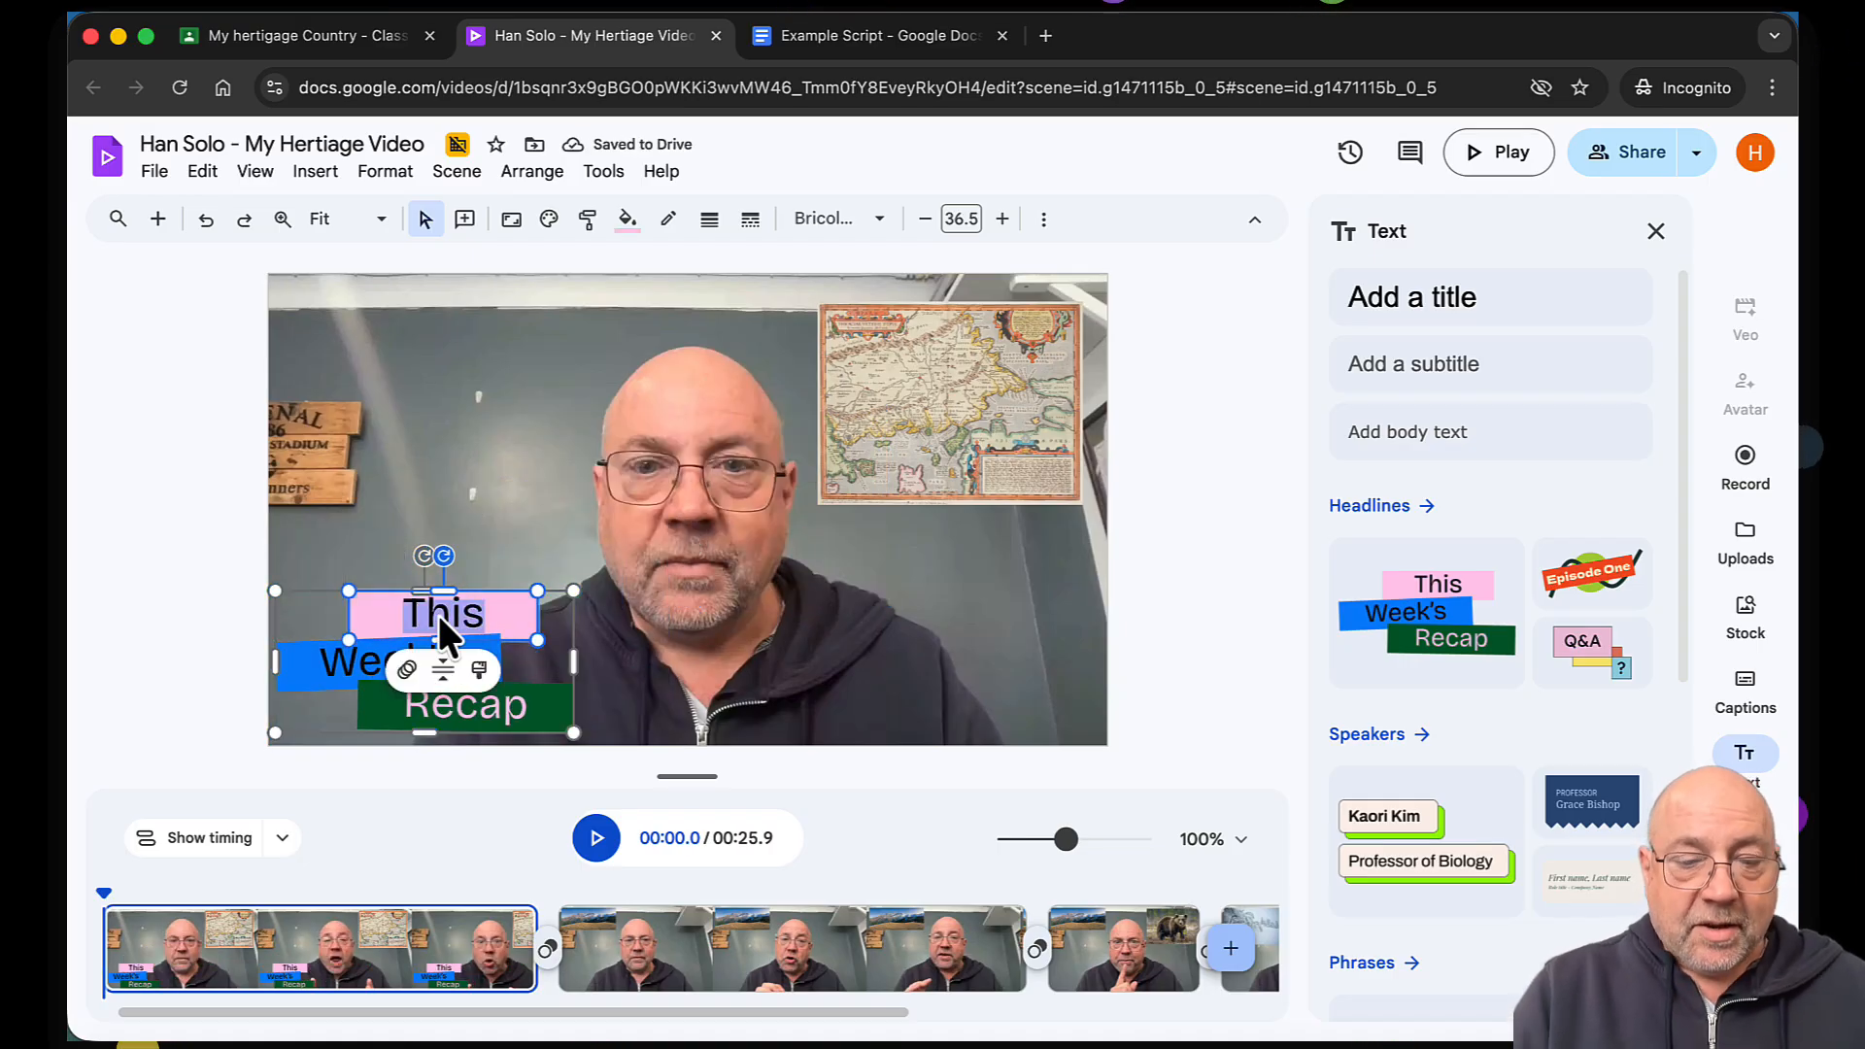
pyautogui.write('My')
pyautogui.click(335, 662)
pyautogui.write('Vi')
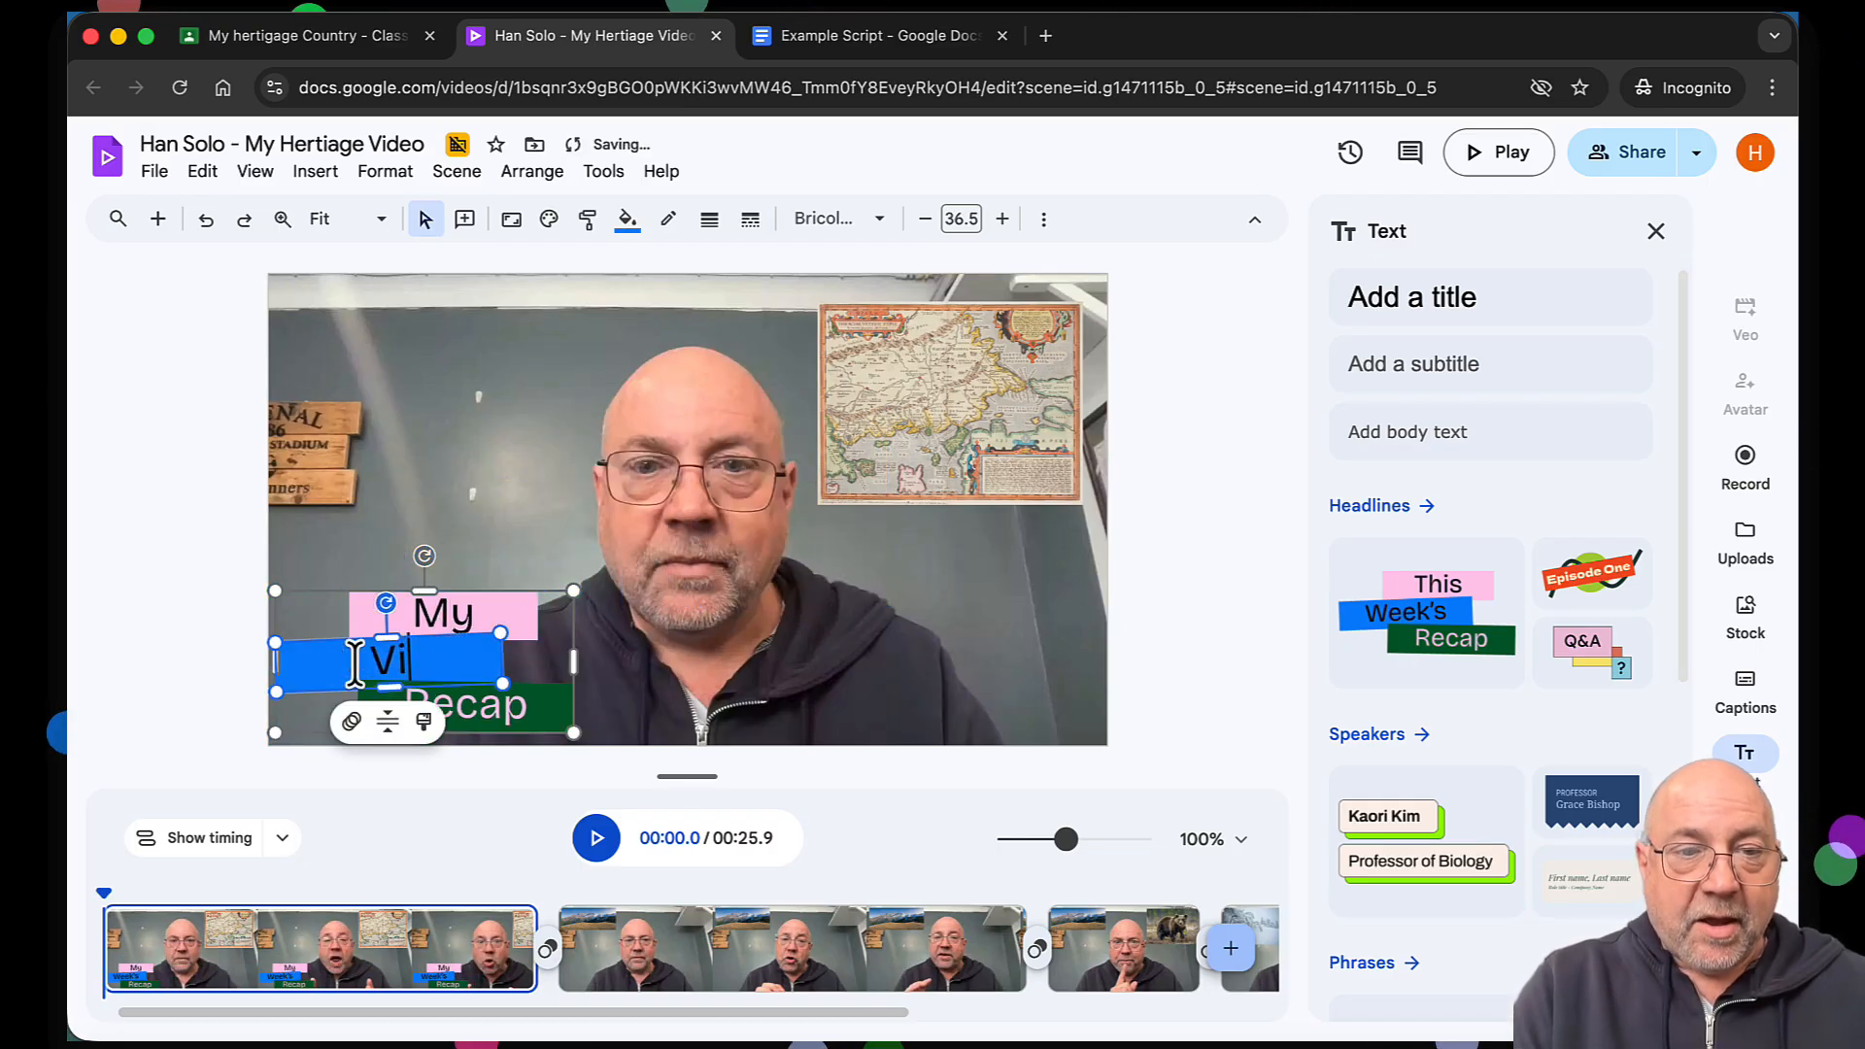
pyautogui.write('deo of')
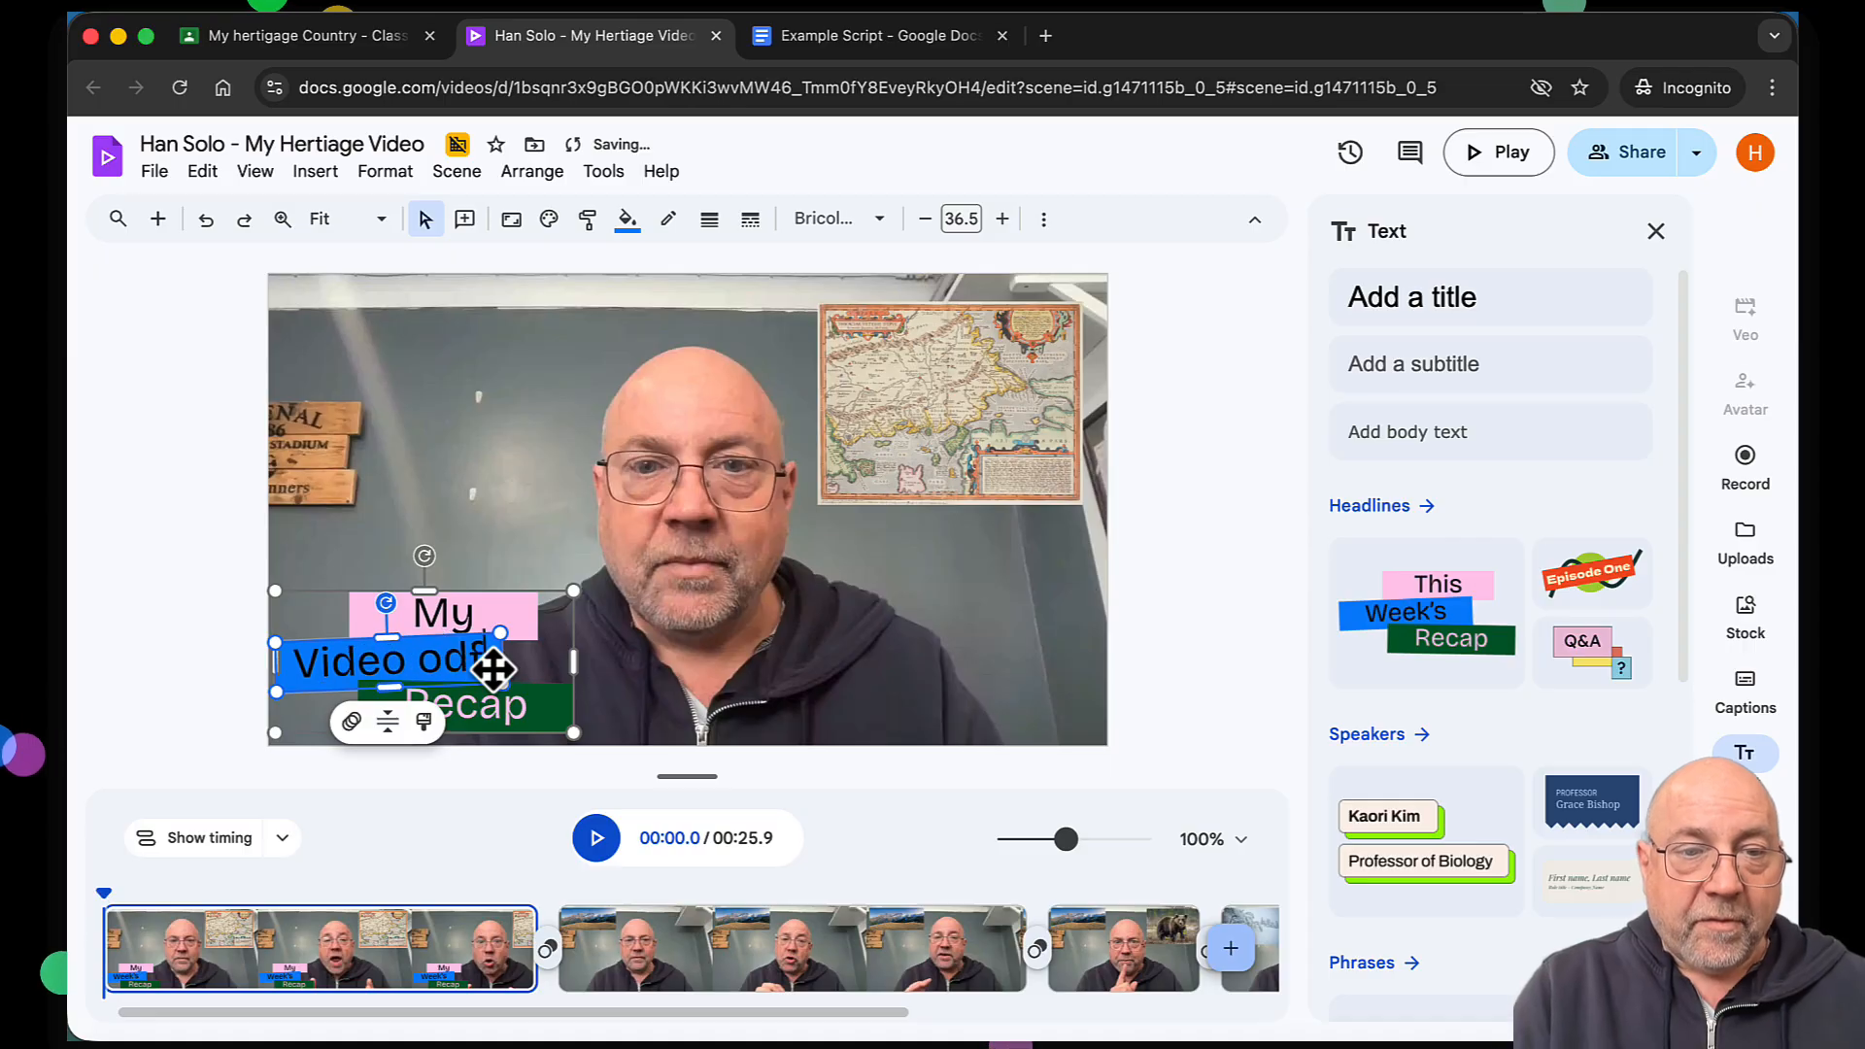
pyautogui.click(453, 706)
pyautogui.write('Romania')
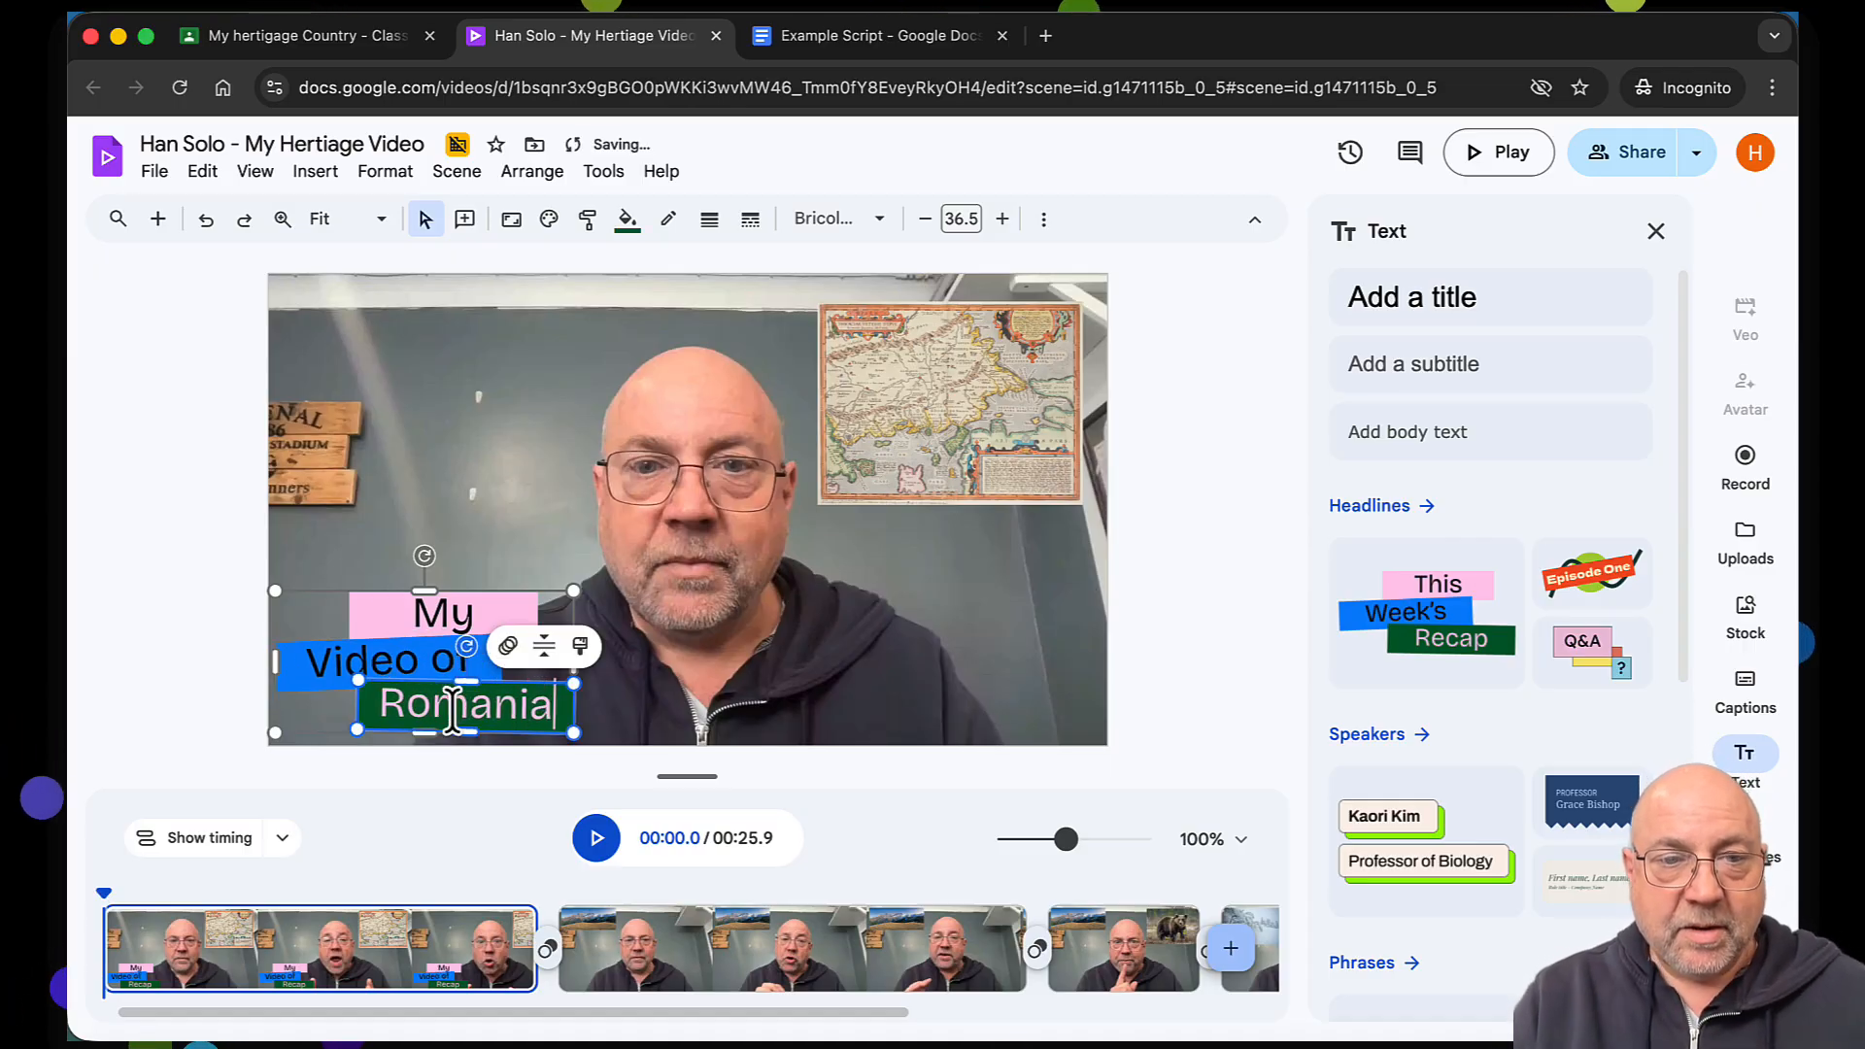
pyautogui.click(716, 666)
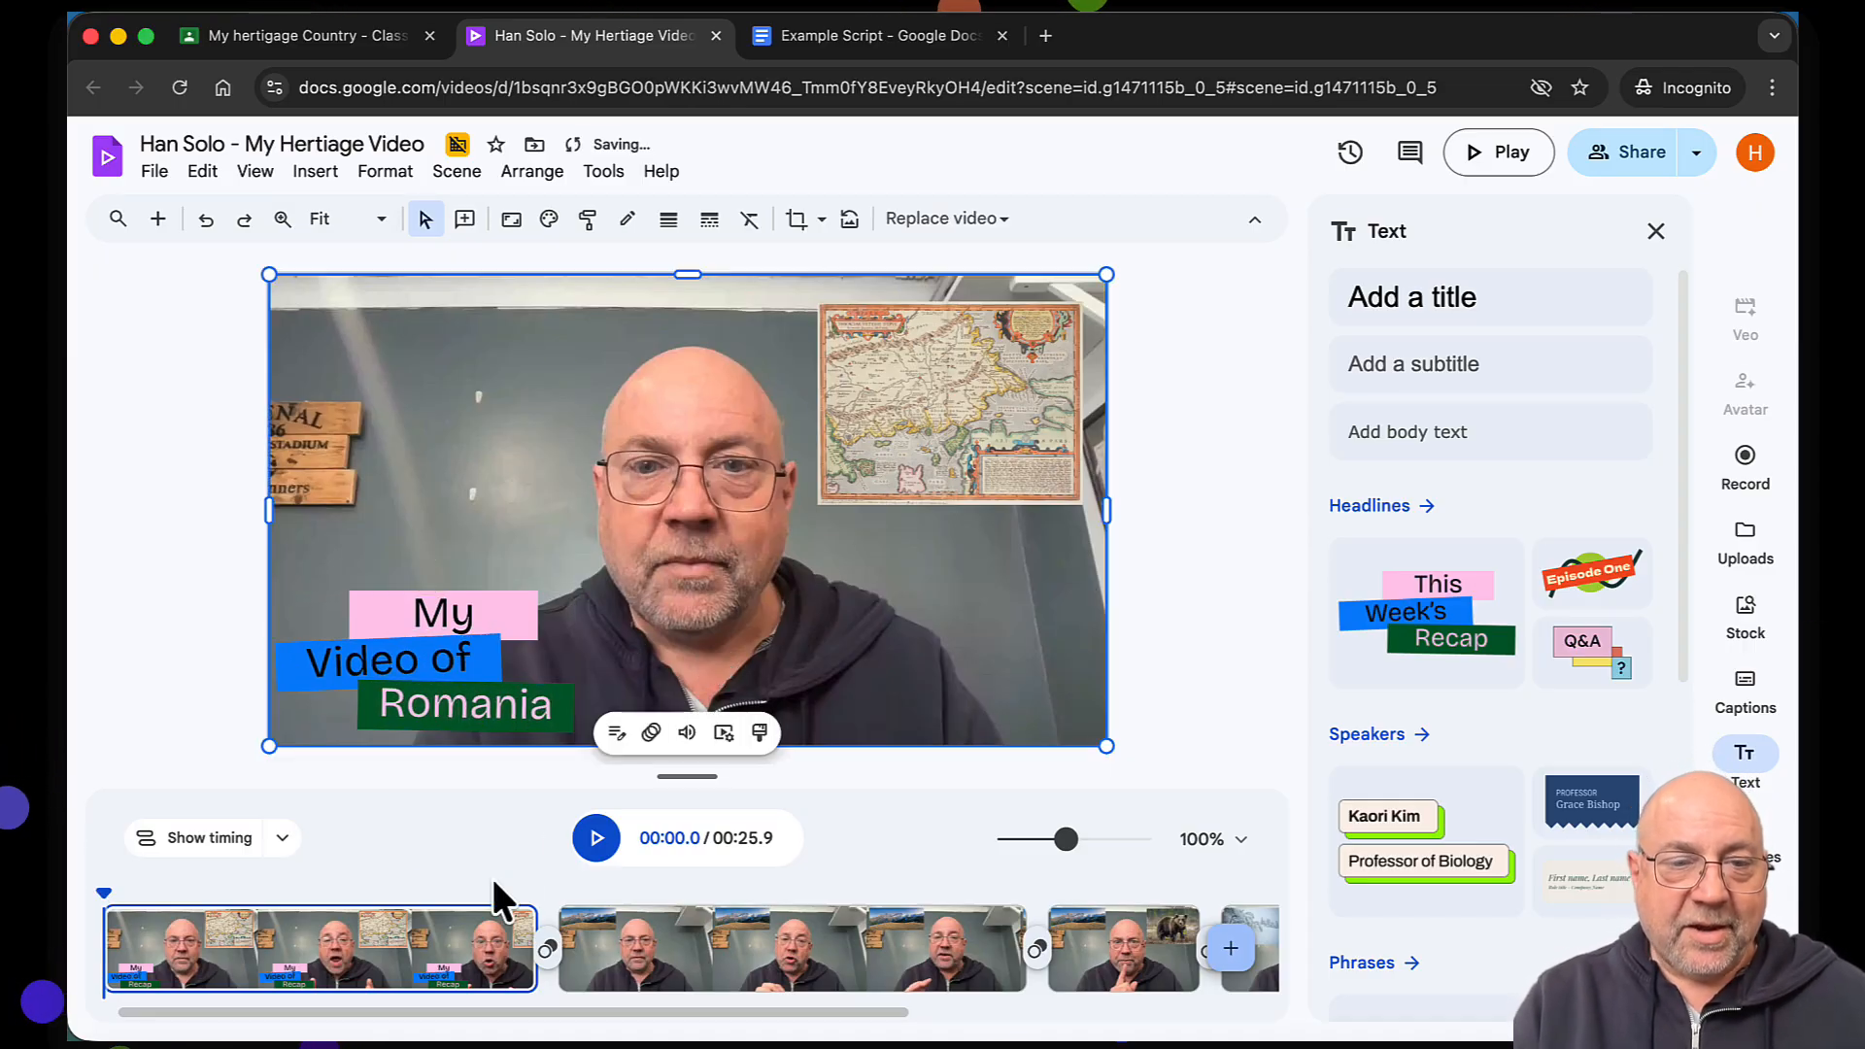
# Play the first scene from 0.4 seconds to preview its title
pyautogui.moveTo(130, 889); pyautogui.dragTo(144, 925)
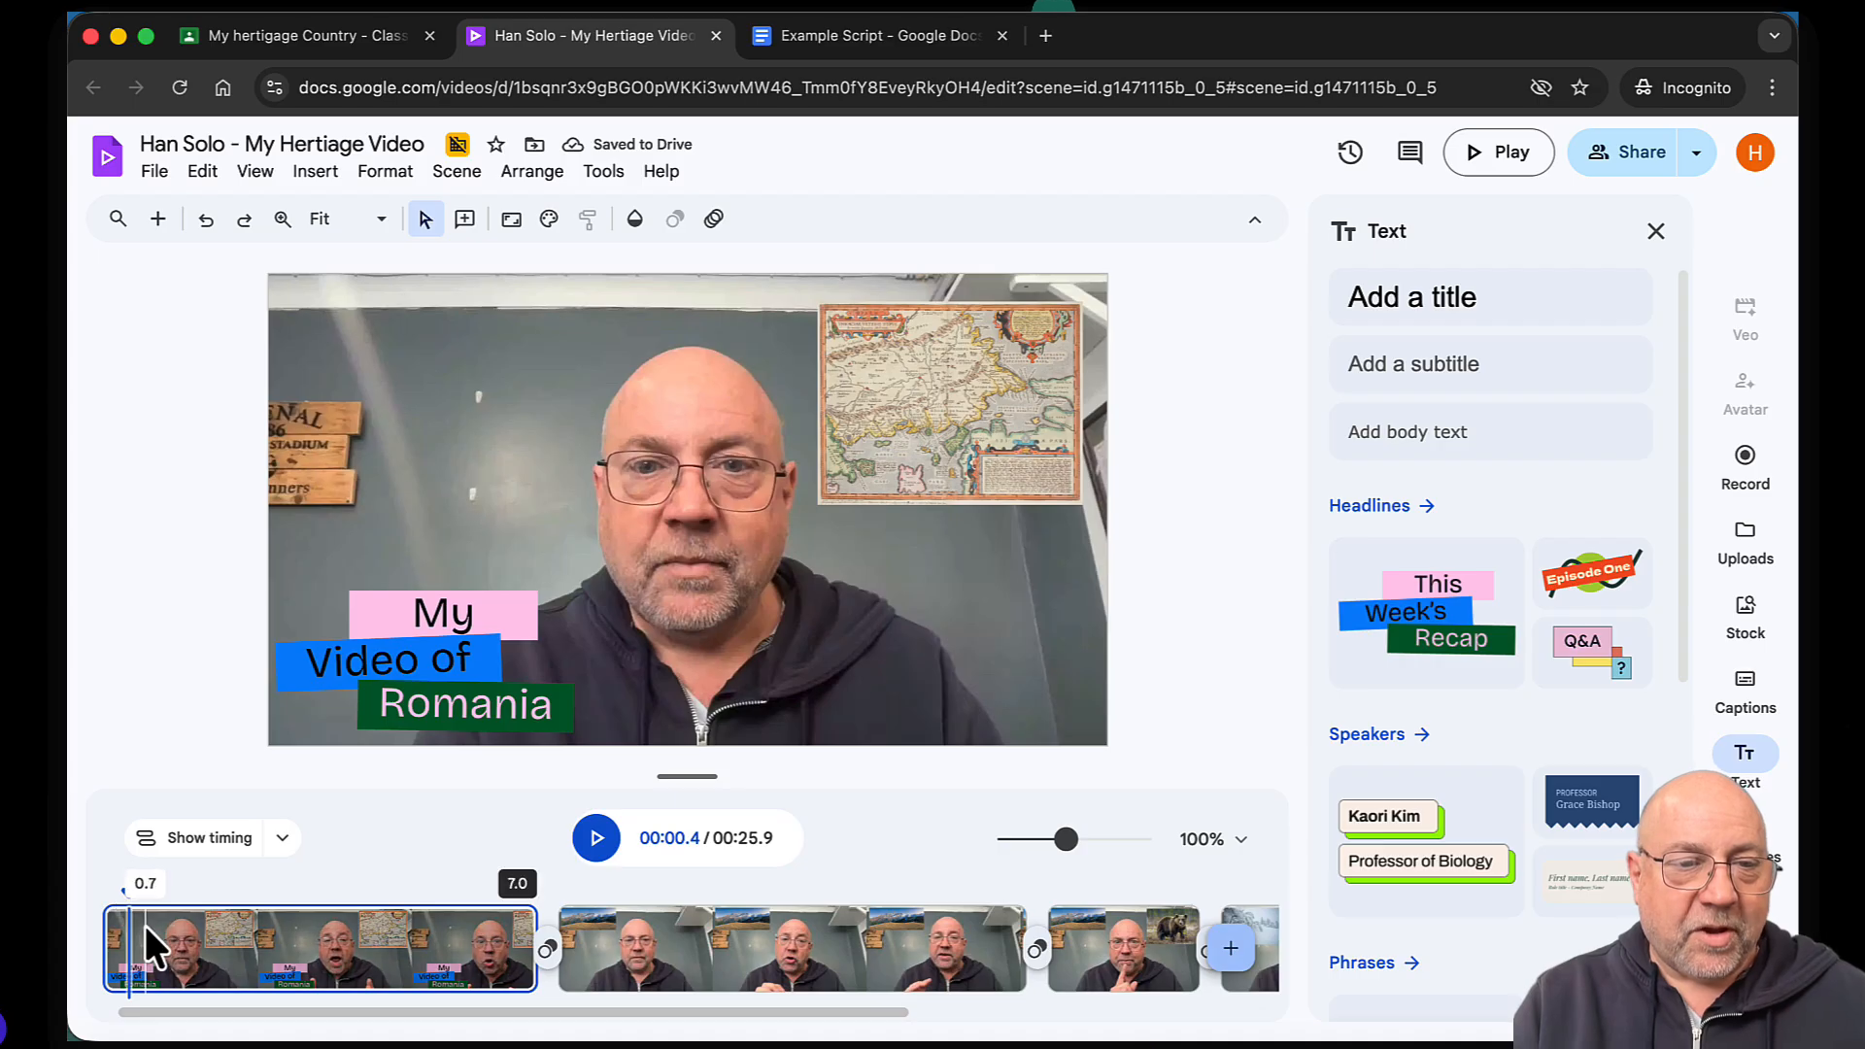
pyautogui.click(597, 837)
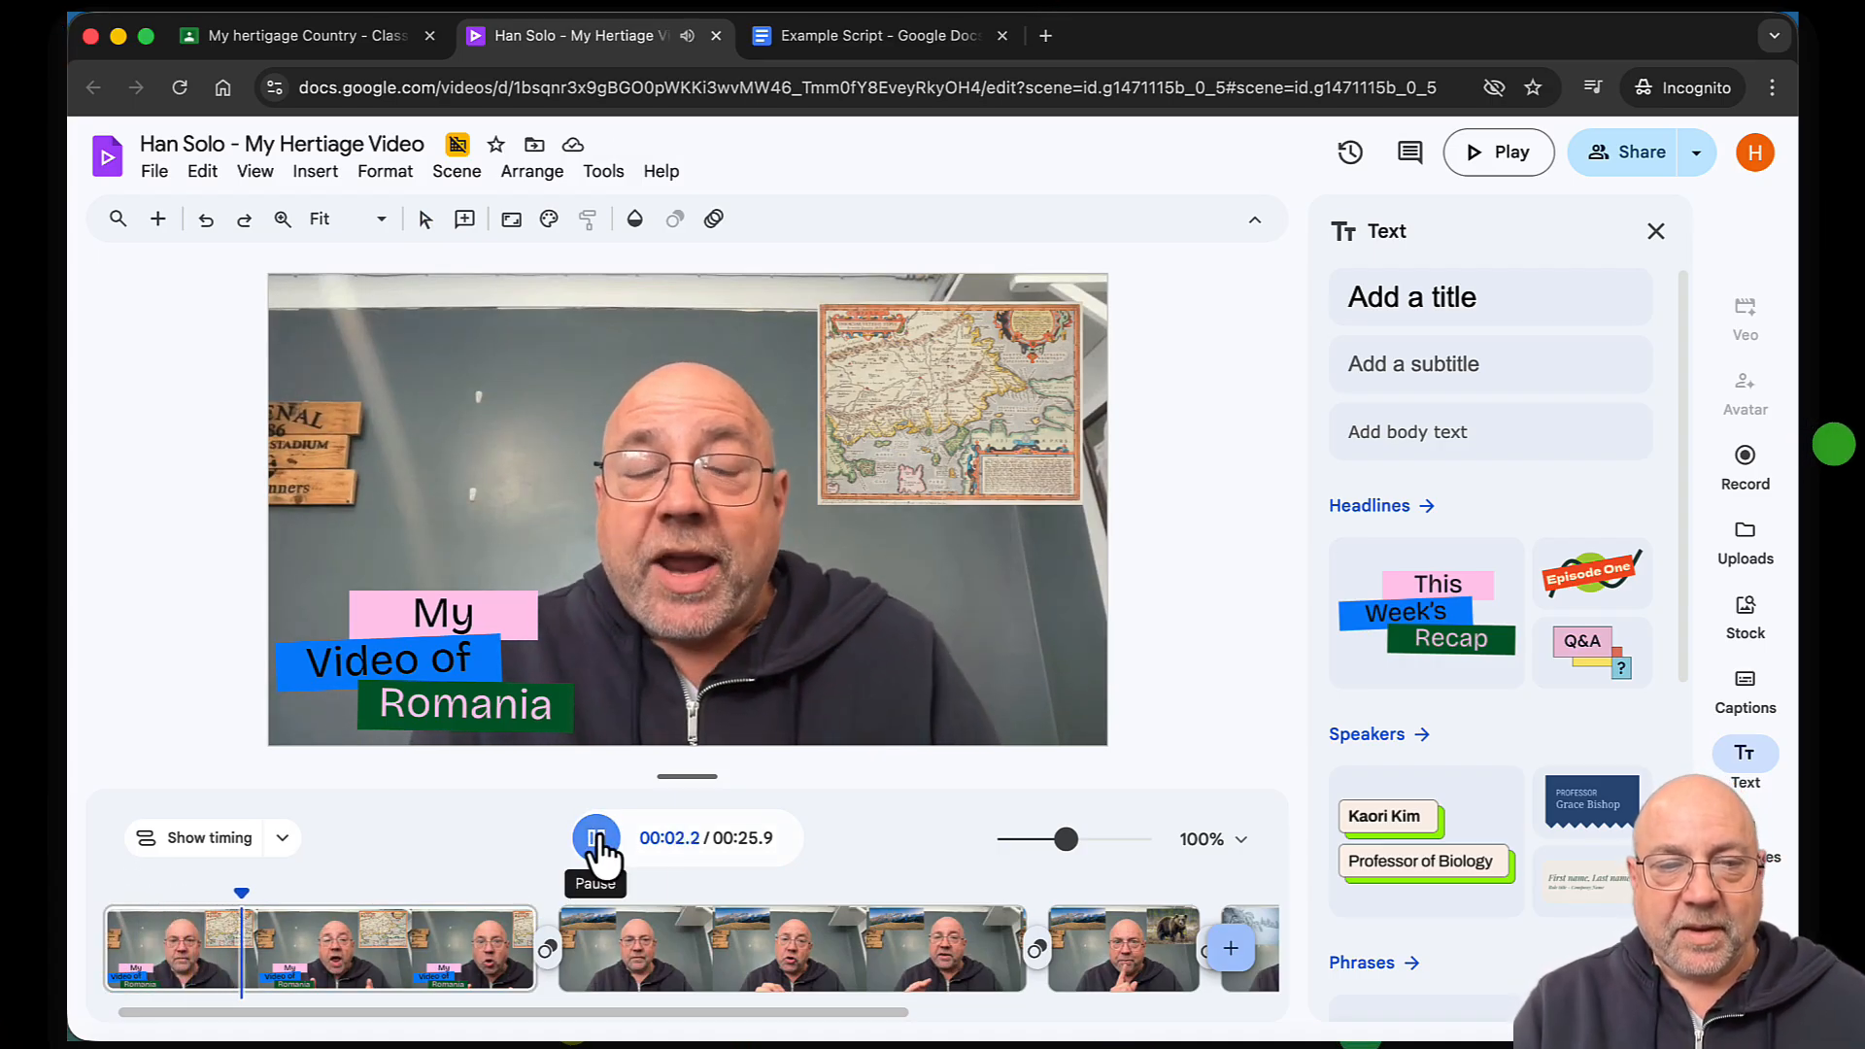
pyautogui.click(596, 837)
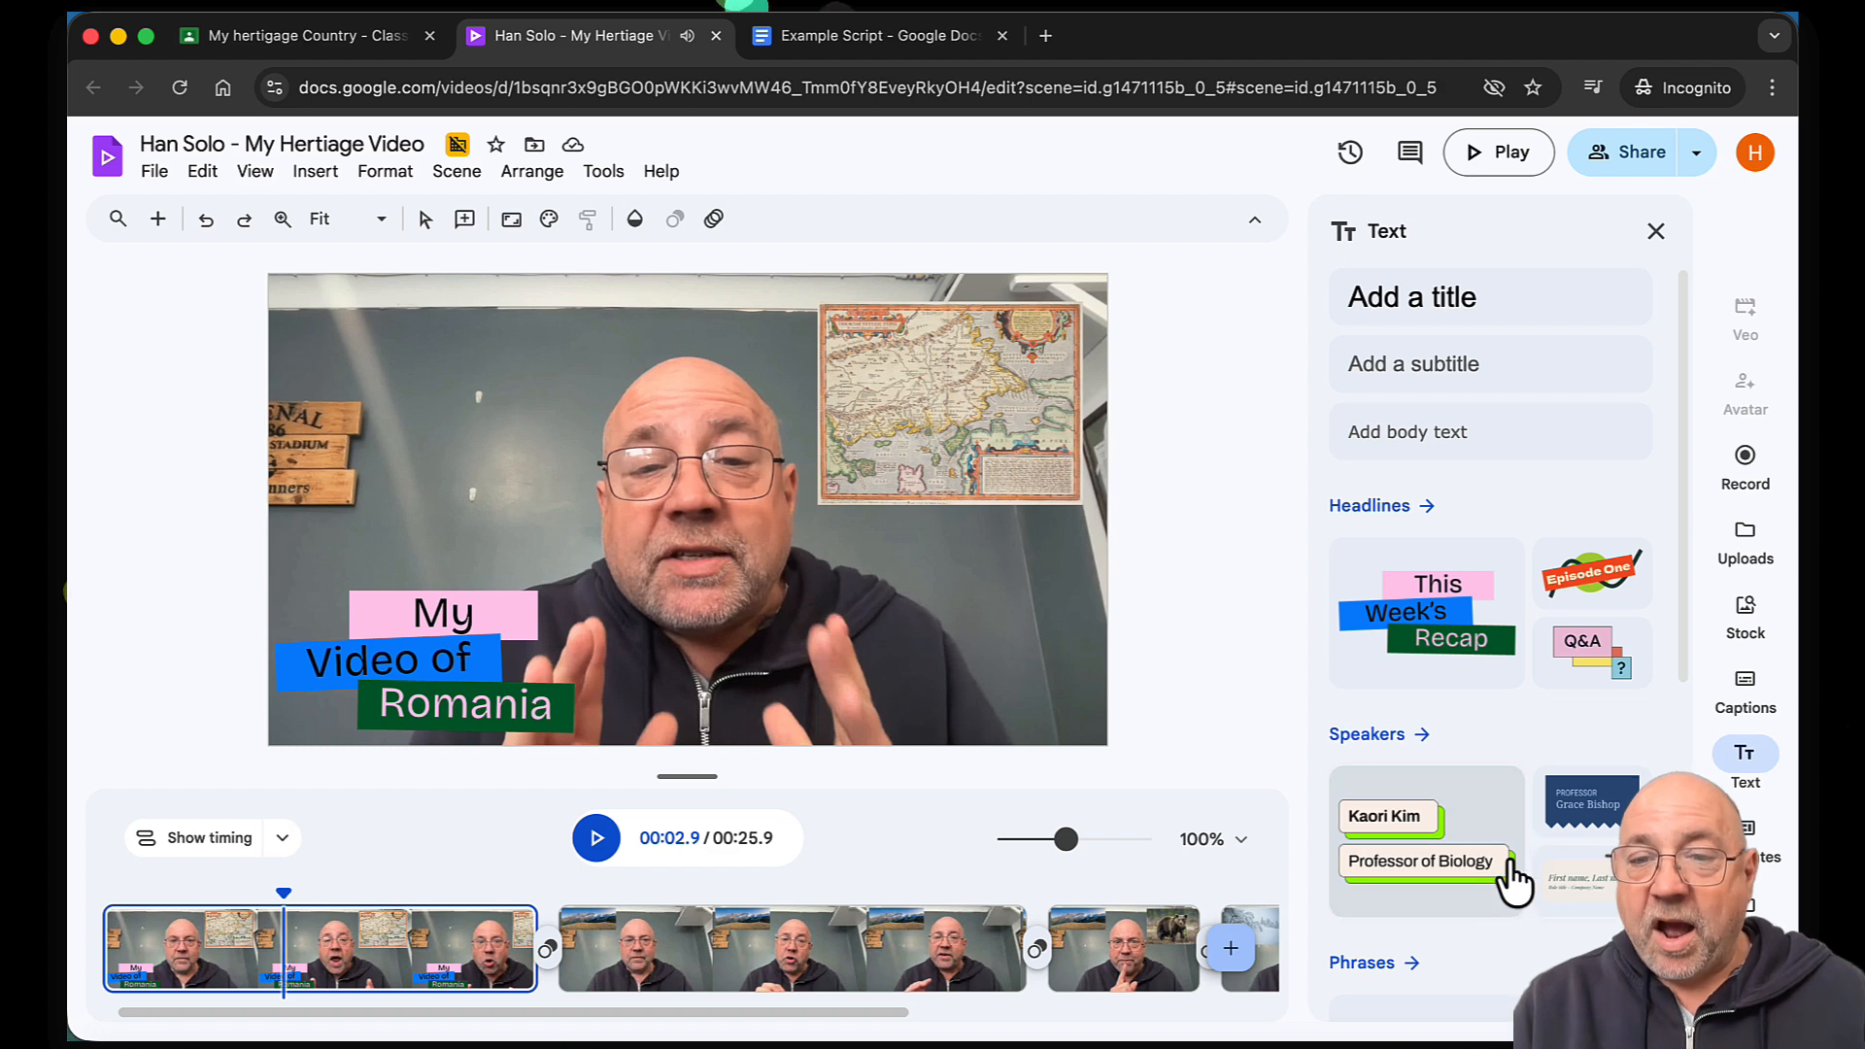
# Browse the remaining text styles and the shapes and lines available for the second scene
pyautogui.scroll(-3, 1516, 882)
pyautogui.click(860, 971)
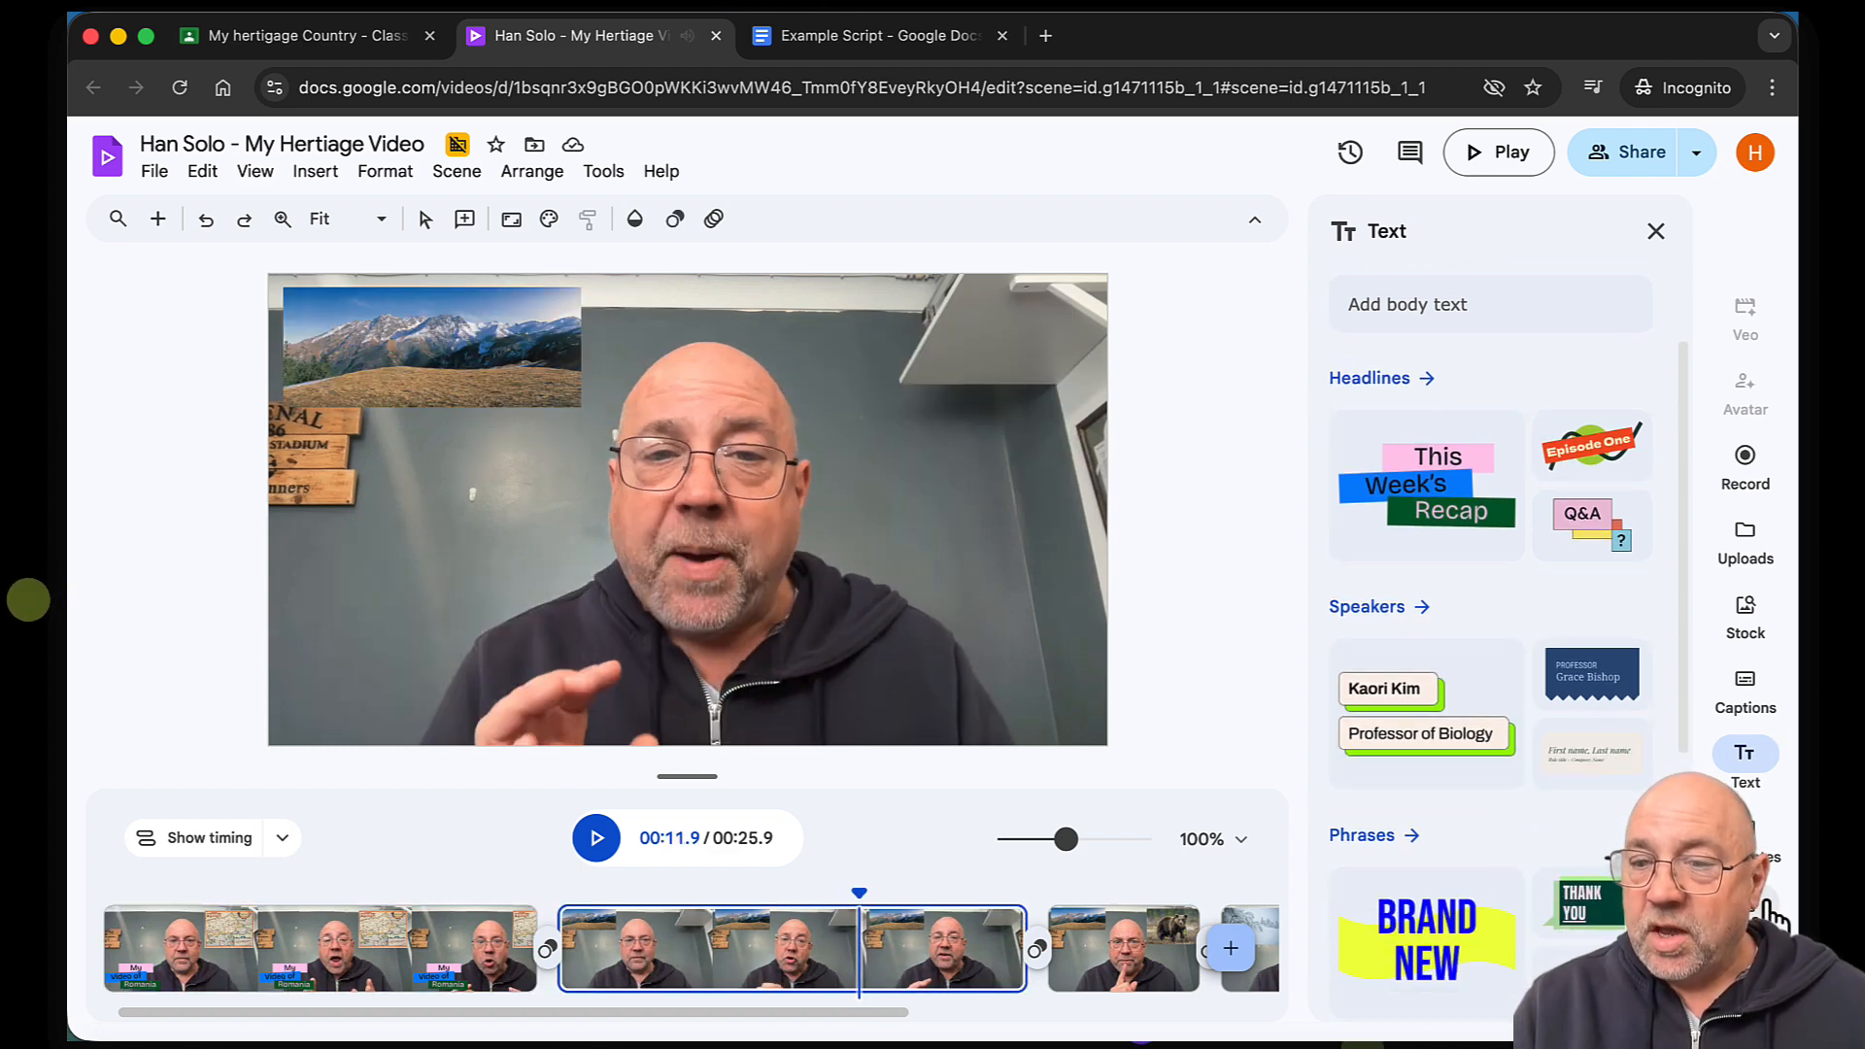
pyautogui.click(1746, 835)
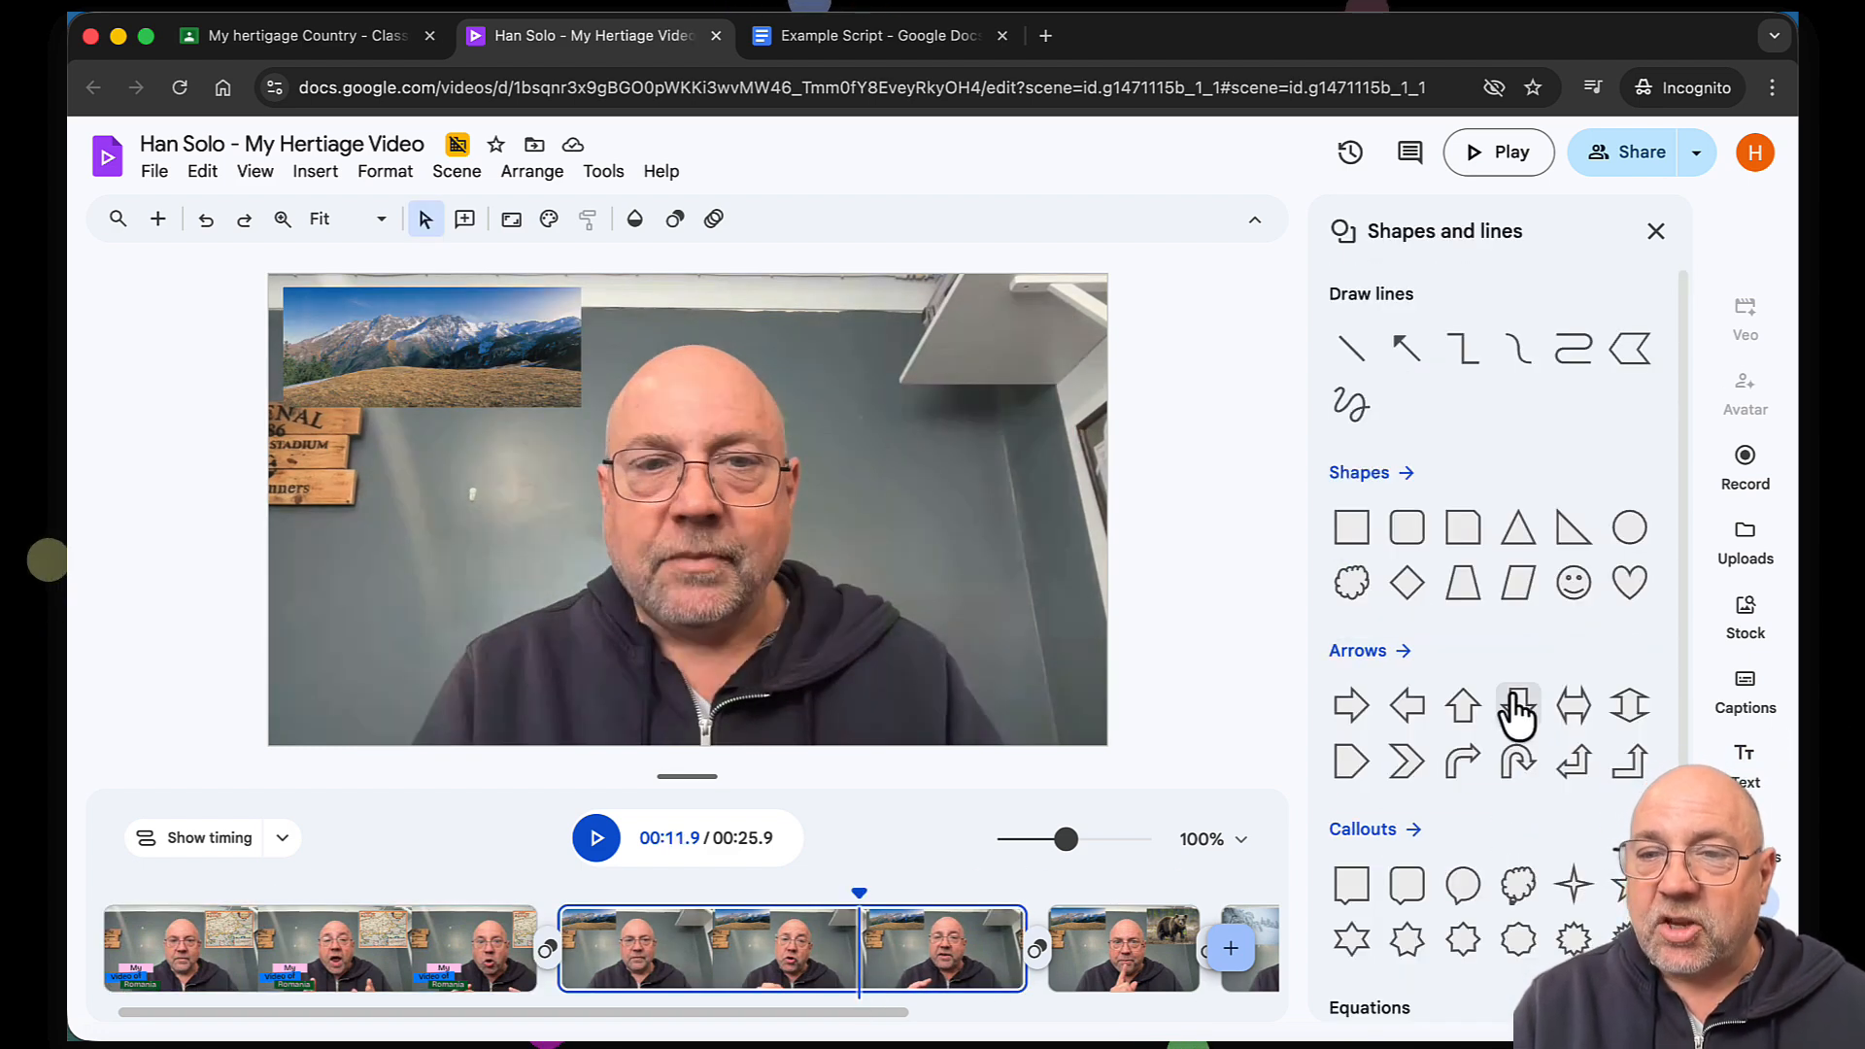
pyautogui.scroll(-2, 1516, 714)
pyautogui.scroll(2, 1516, 714)
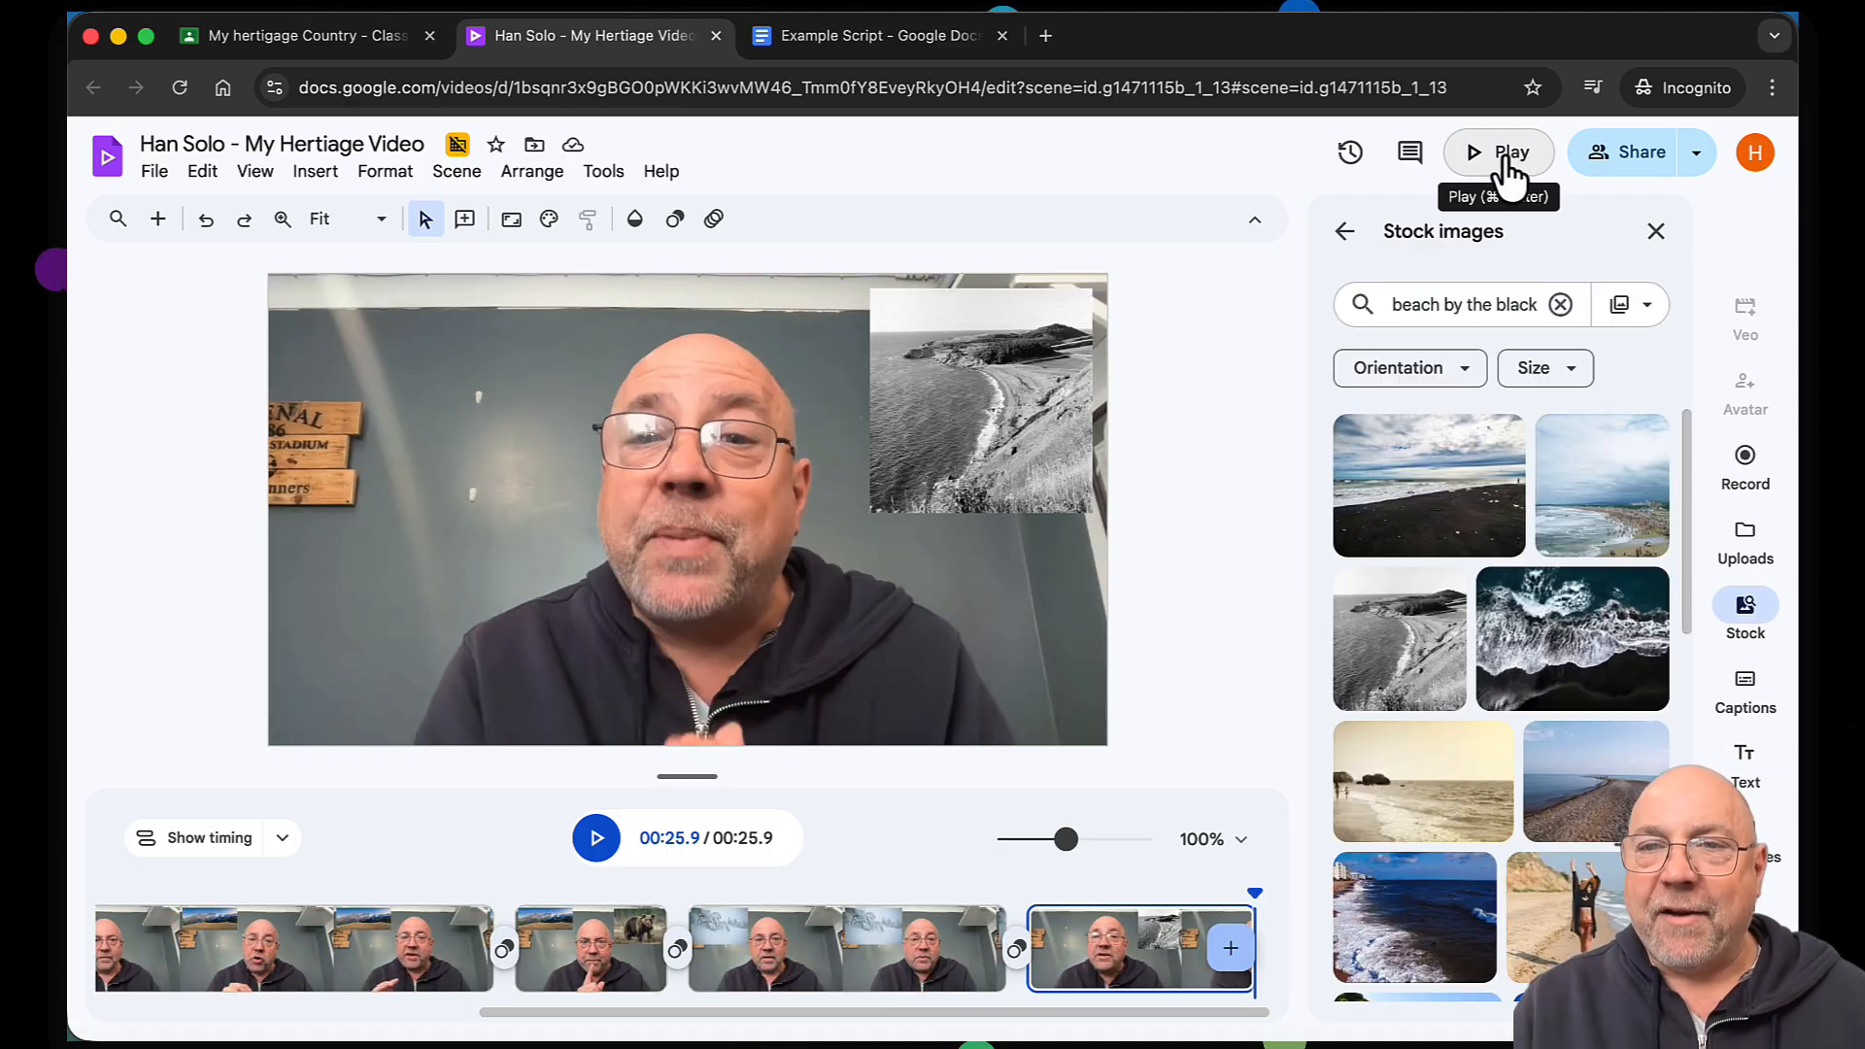
# Preview the start of the whole video in the full-size player, pause it and return to the editor
pyautogui.click(1509, 155)
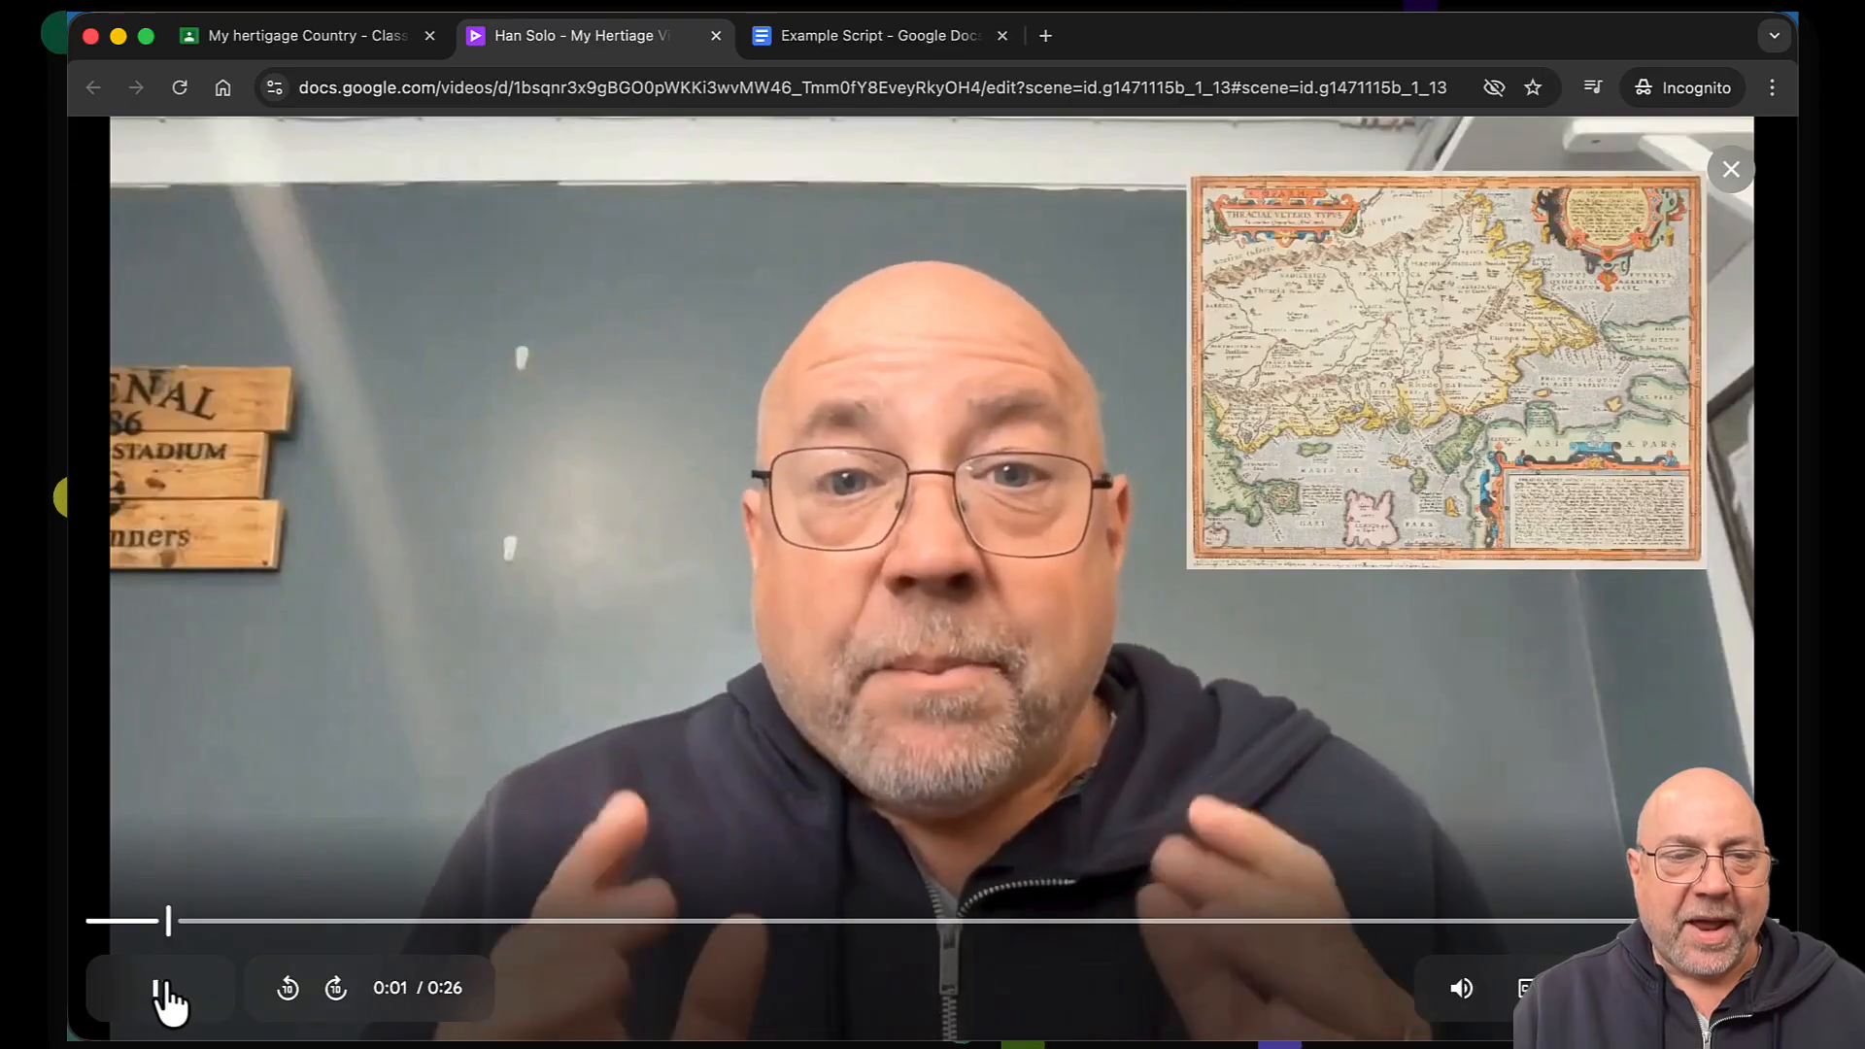
pyautogui.click(165, 1001)
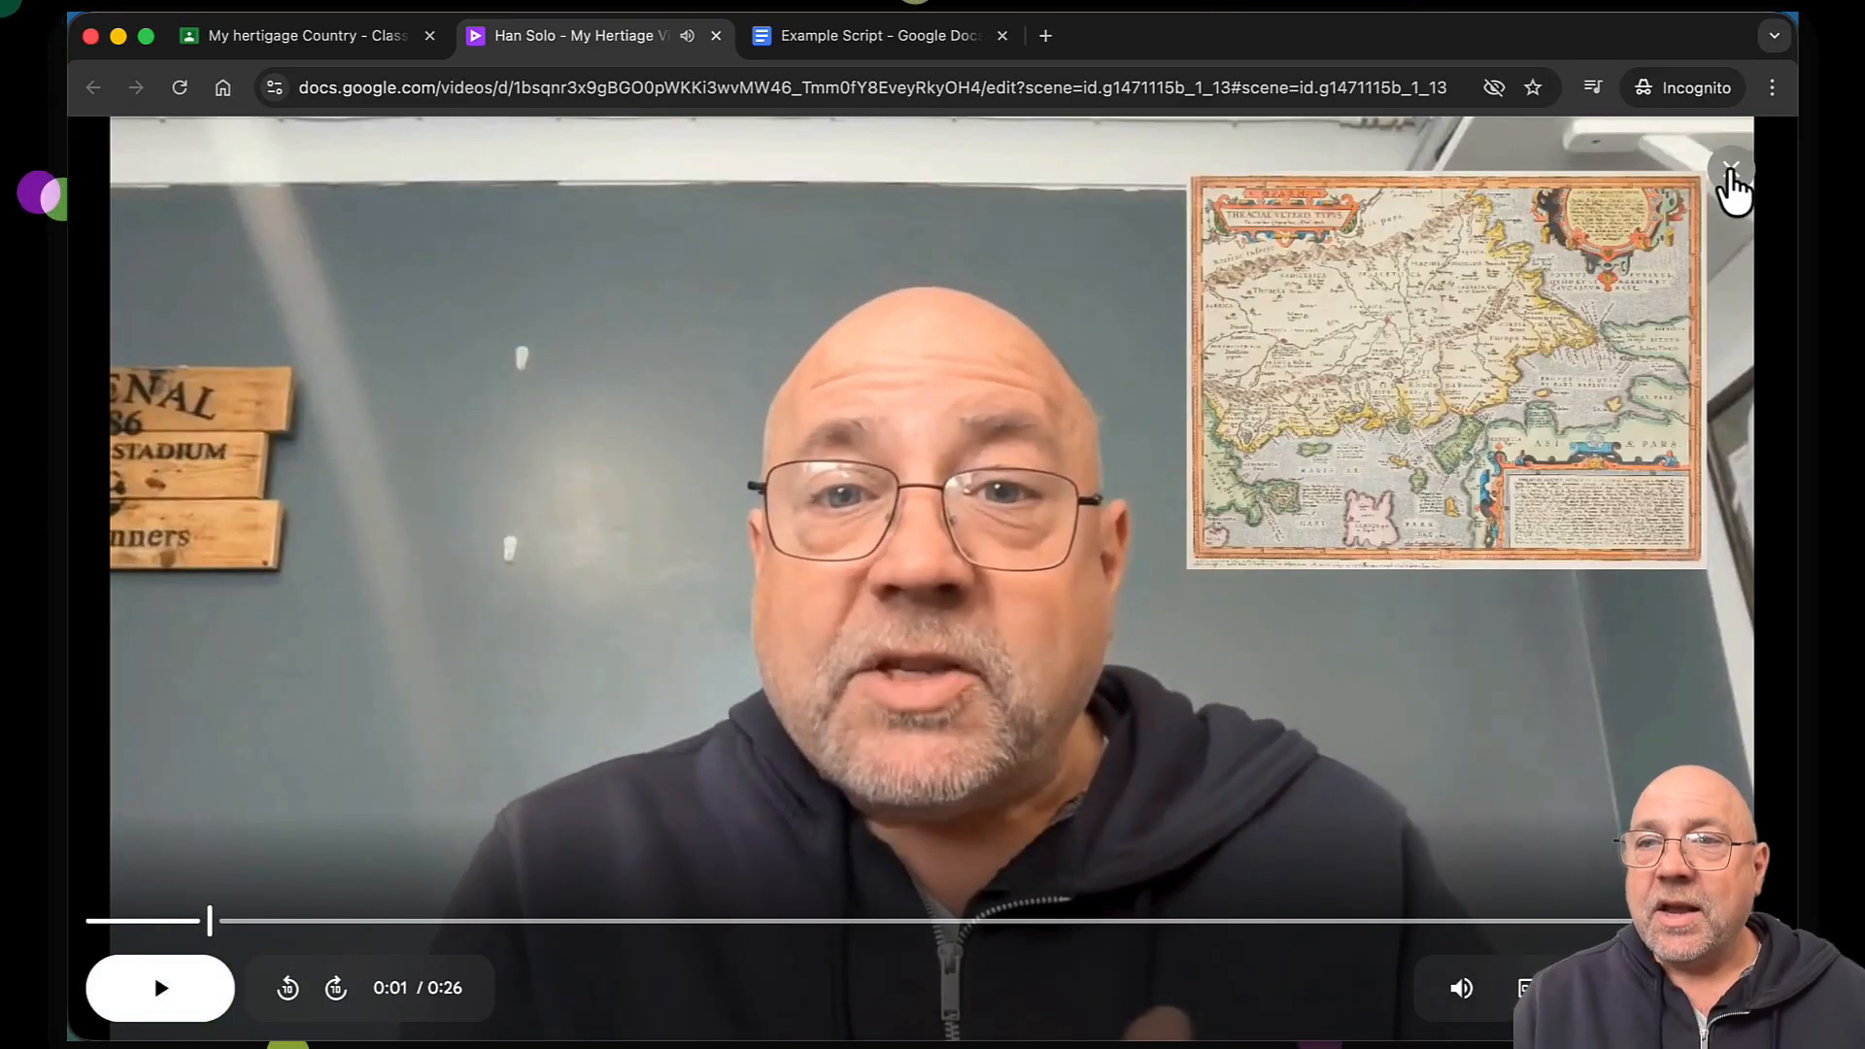
pyautogui.click(1732, 167)
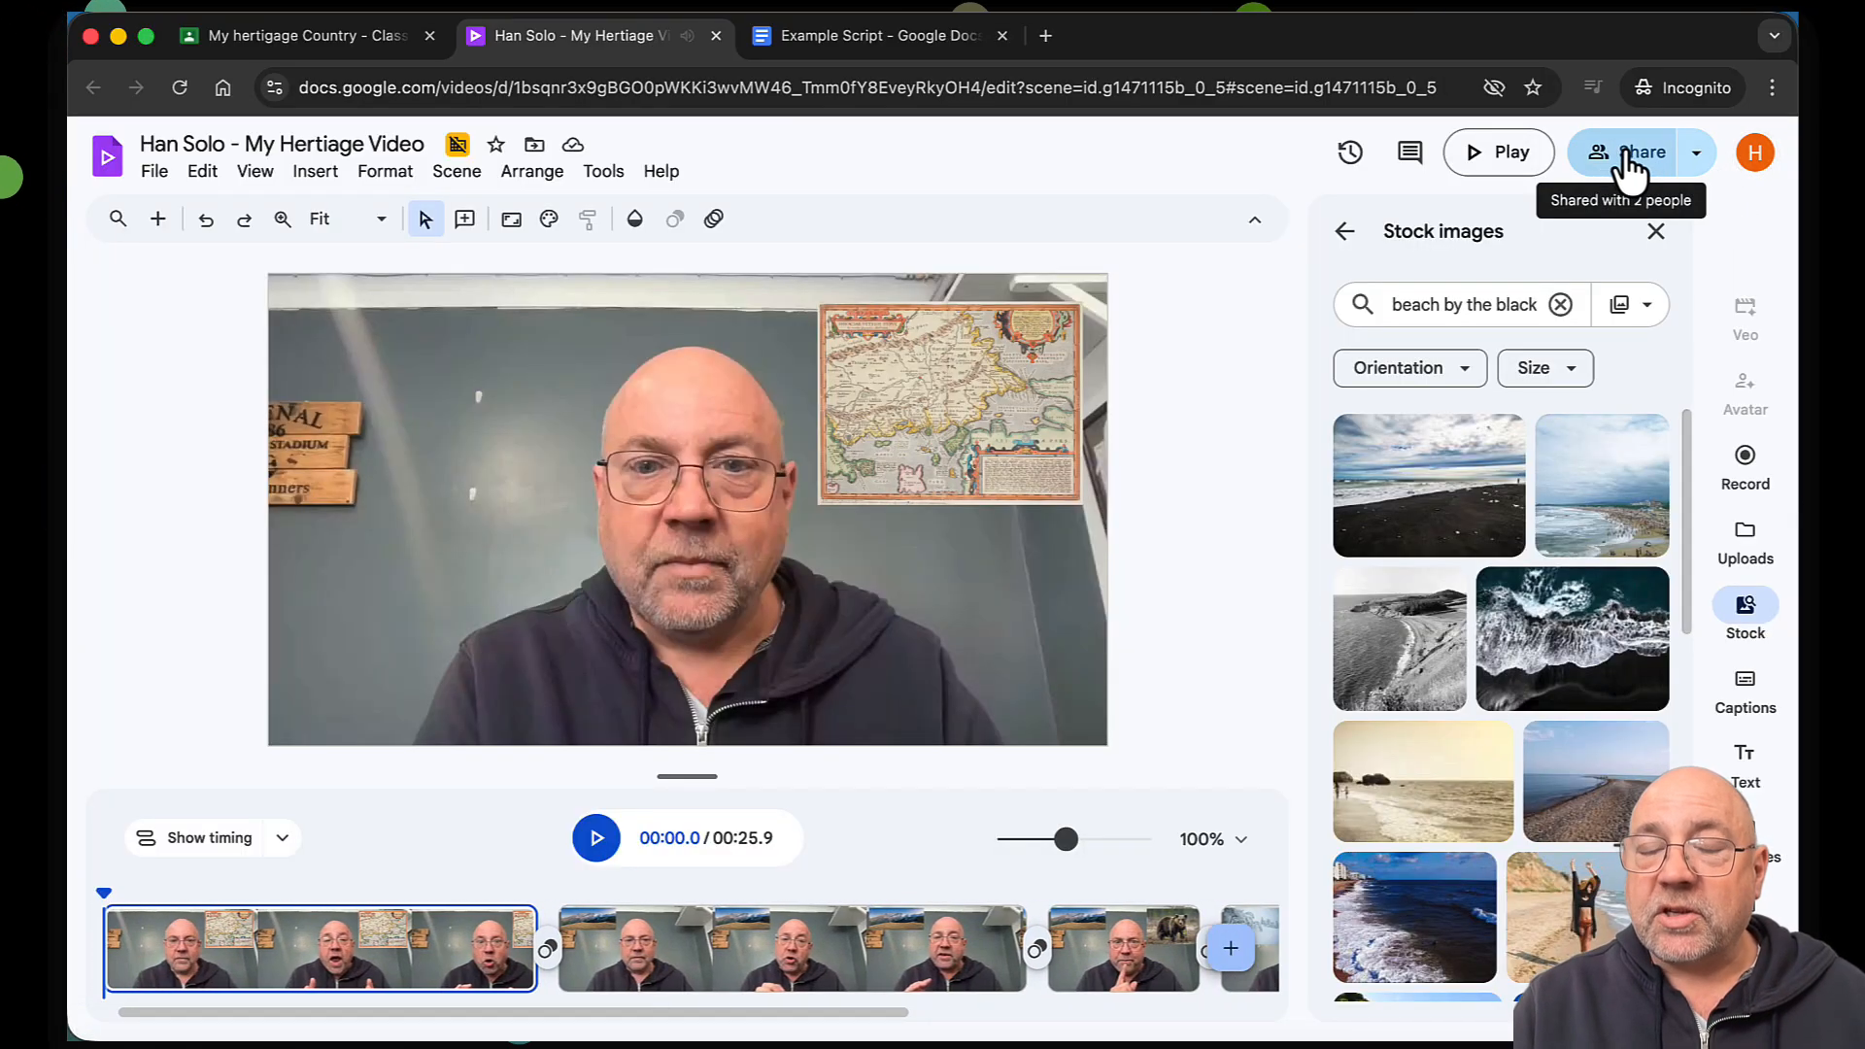
# View the video's sharing and export options and switch to the "My hertigage Country" assignment in Google Classroom
pyautogui.click(1694, 157)
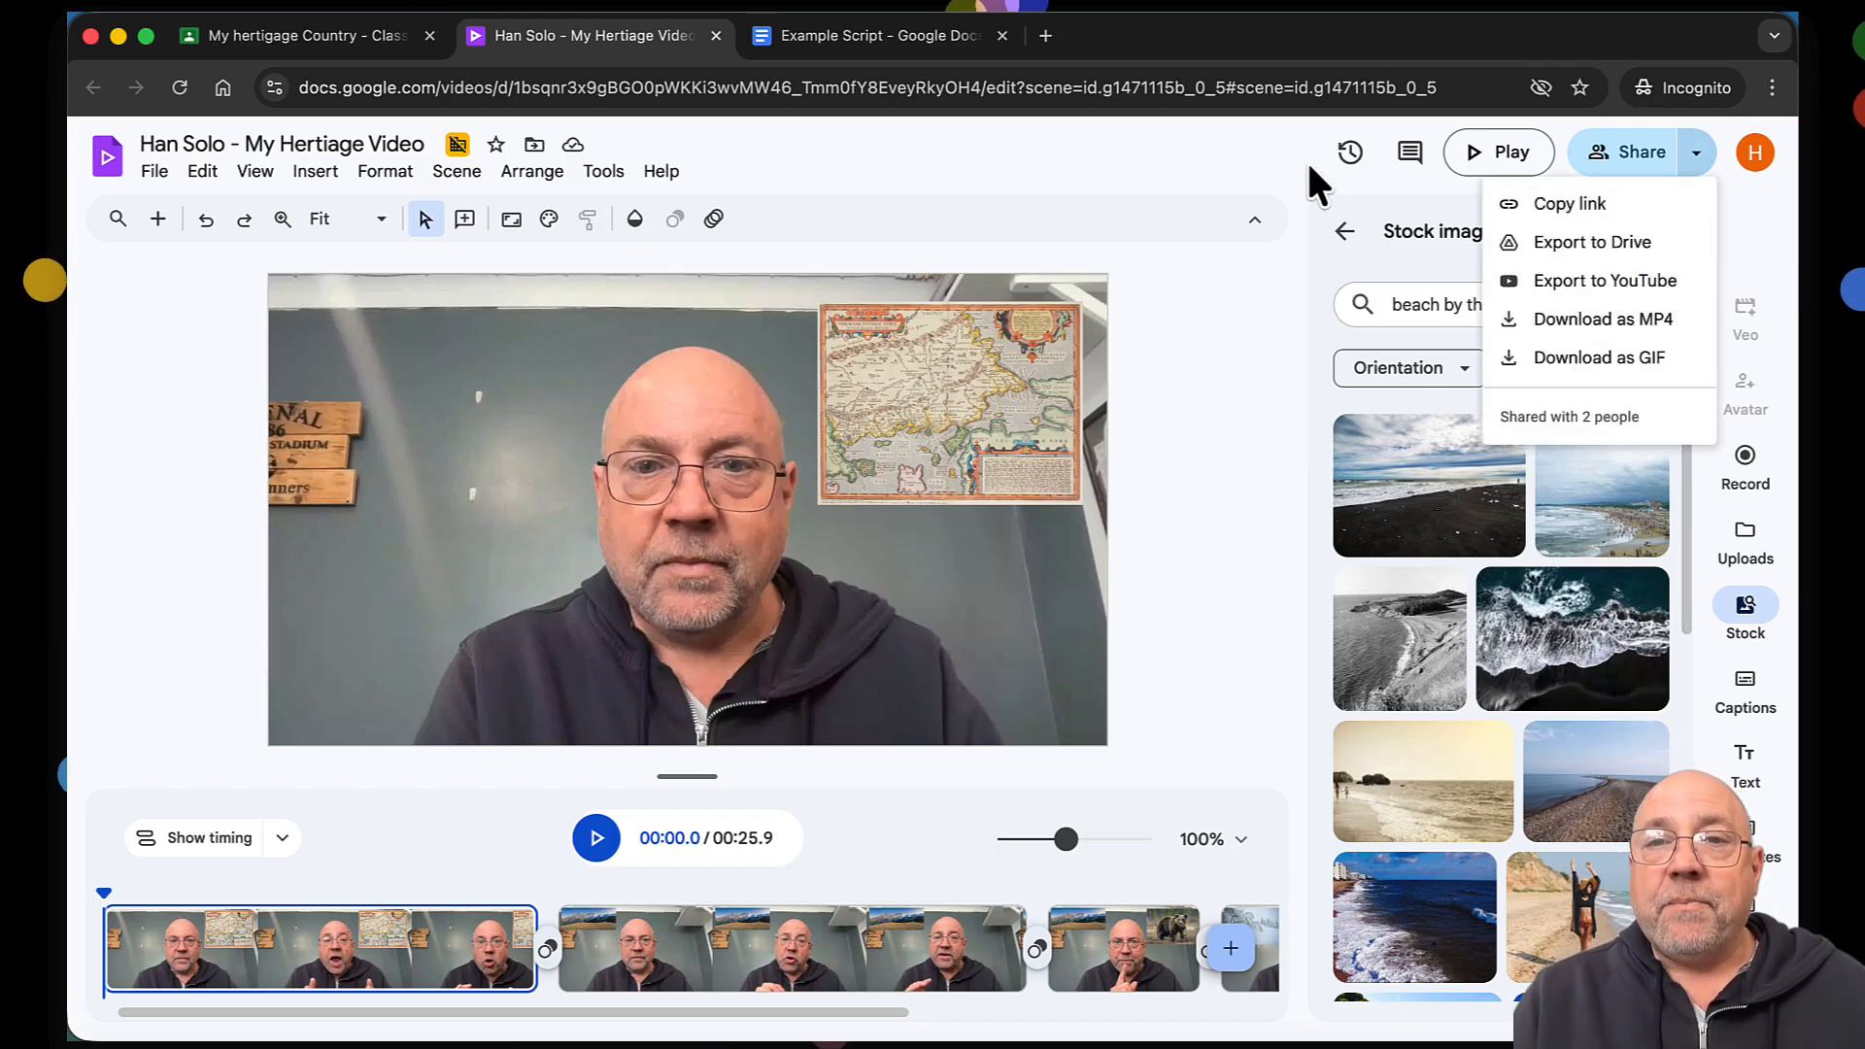
pyautogui.click(323, 37)
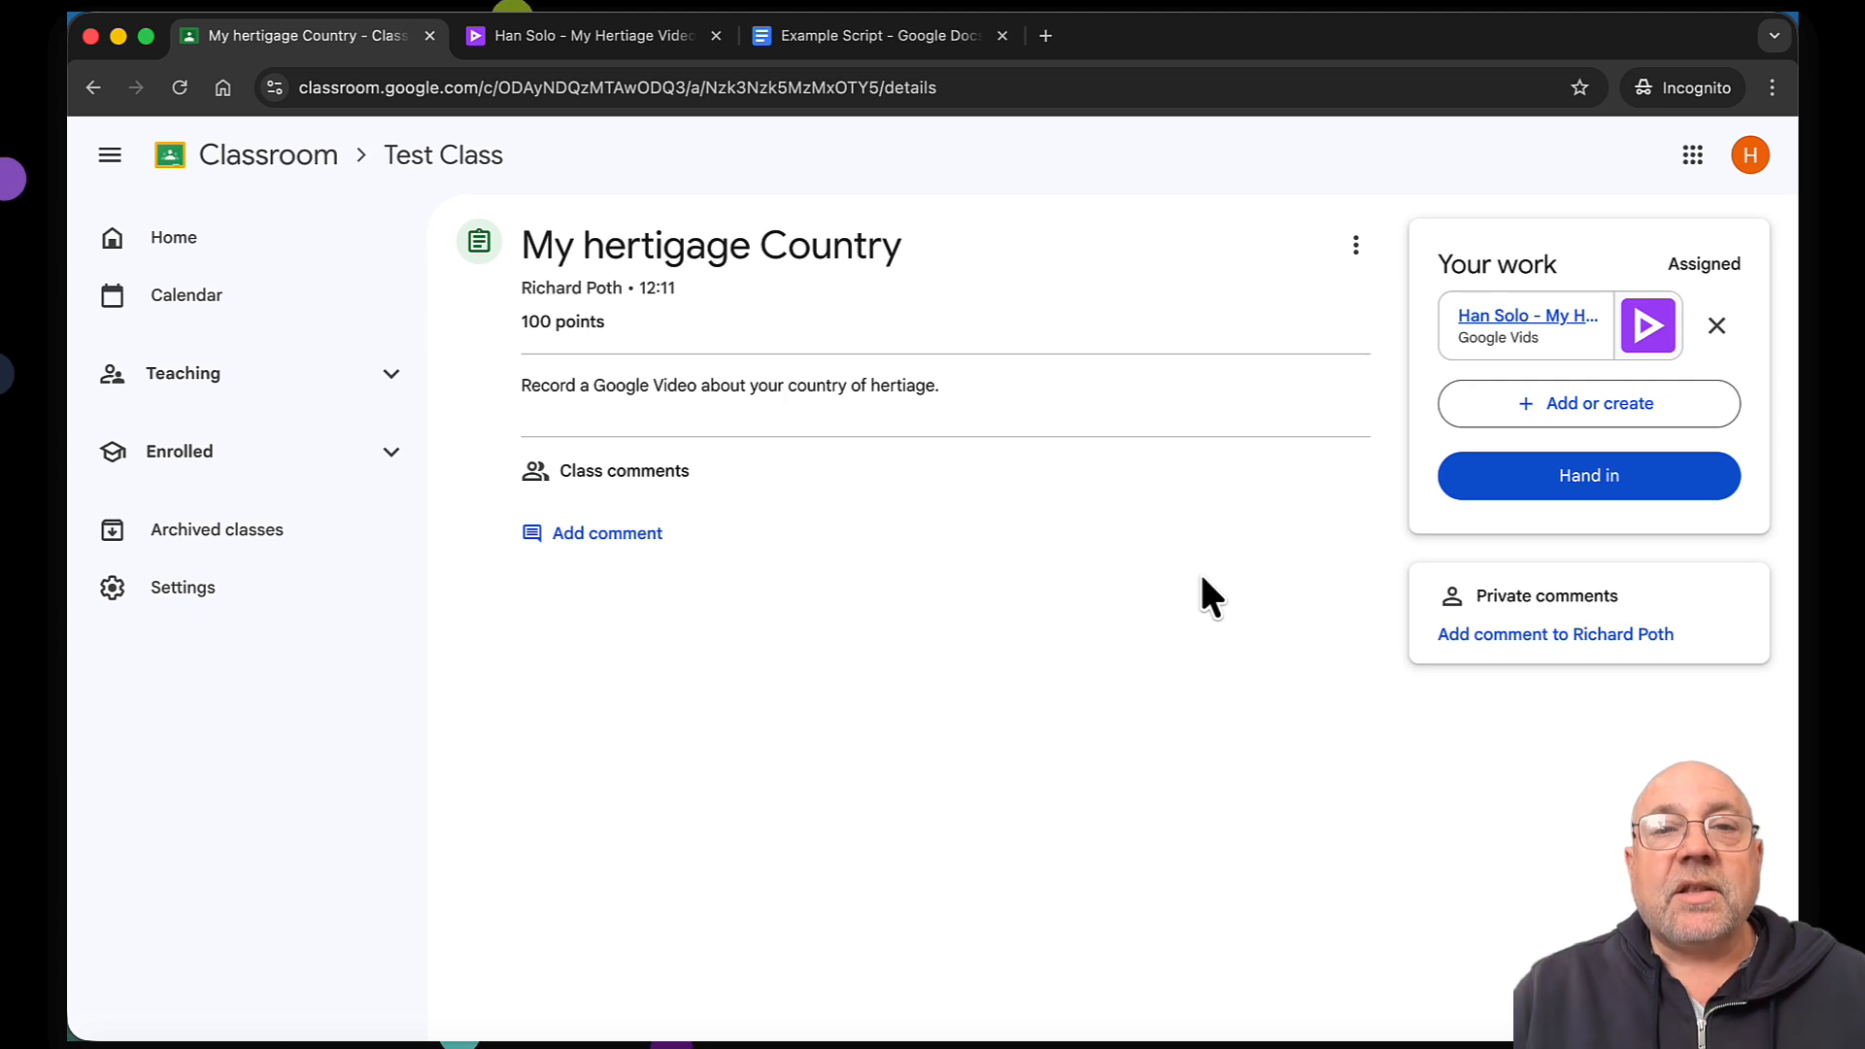